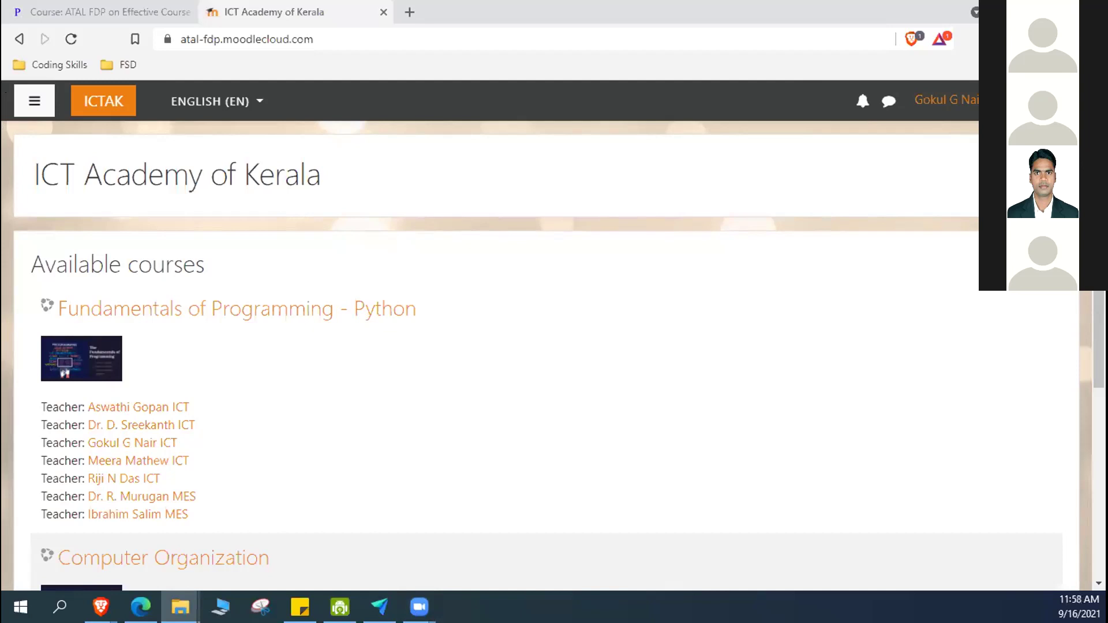
# Open the Fundamentals of Programming - Python course from the list of available courses.
pyautogui.scroll(-5, 316, 469)
pyautogui.scroll(5, 317, 469)
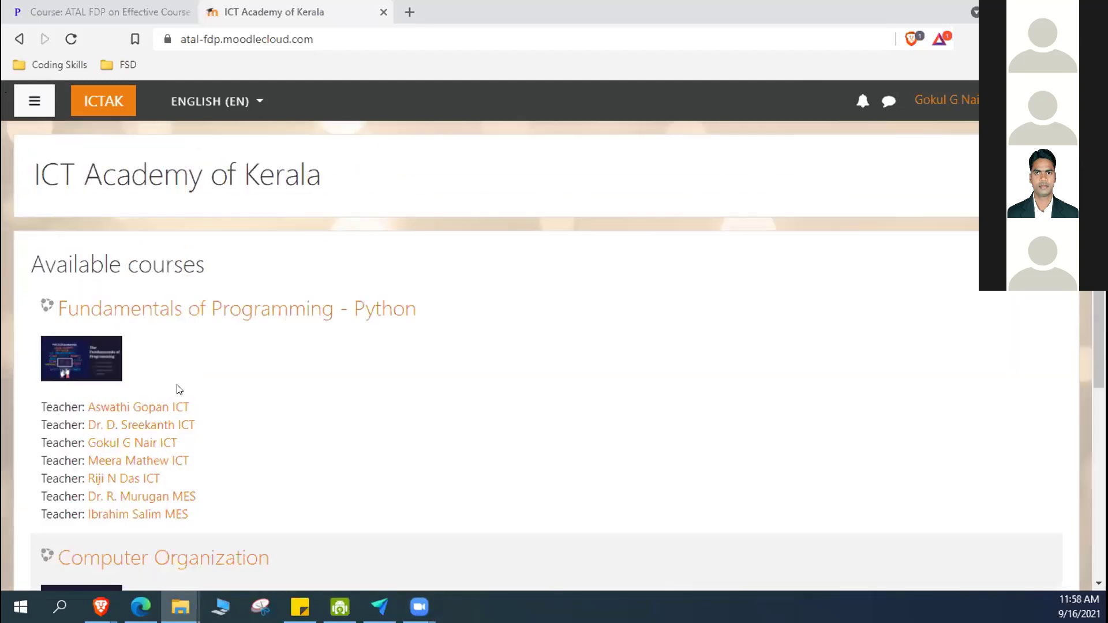
pyautogui.click(247, 318)
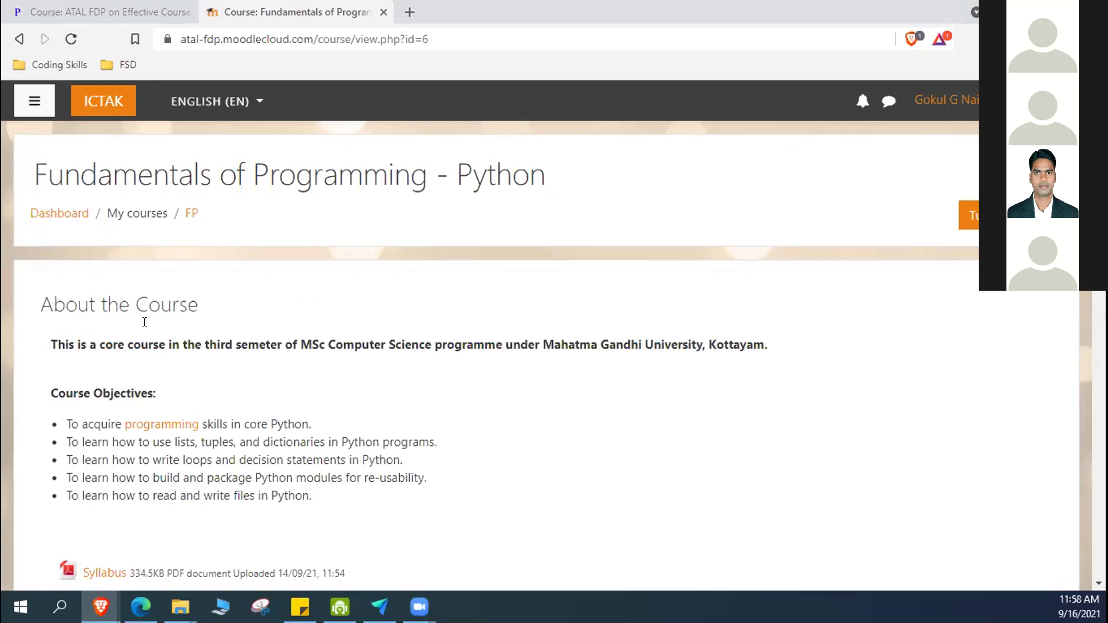
# Go to the dashboard and reopen the Fundamentals of Programming - Python course from there.
pyautogui.scroll(-4, 470, 361)
pyautogui.scroll(4, 470, 358)
pyautogui.click(60, 215)
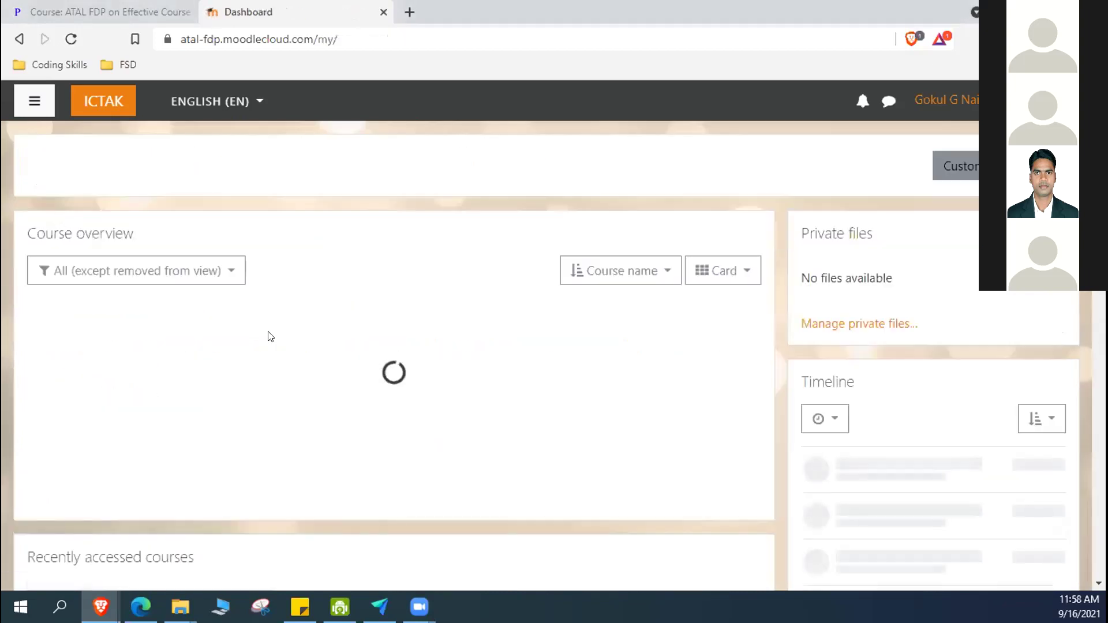
pyautogui.click(103, 426)
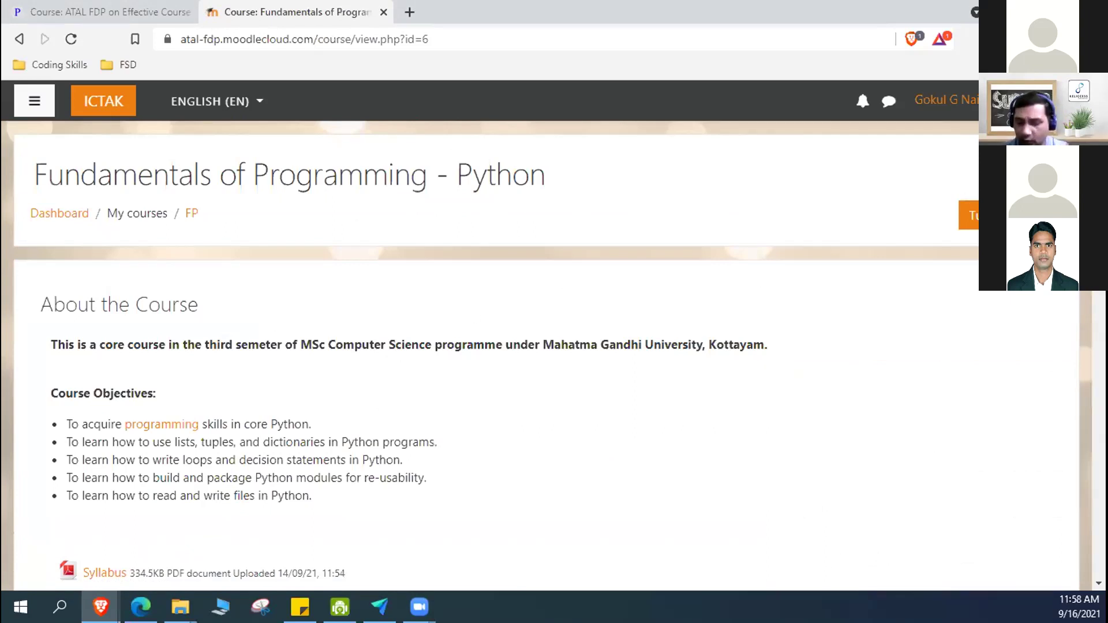
# Look through the course page's sections, including the Introduction's learning resources and assignment.
pyautogui.click(300, 607)
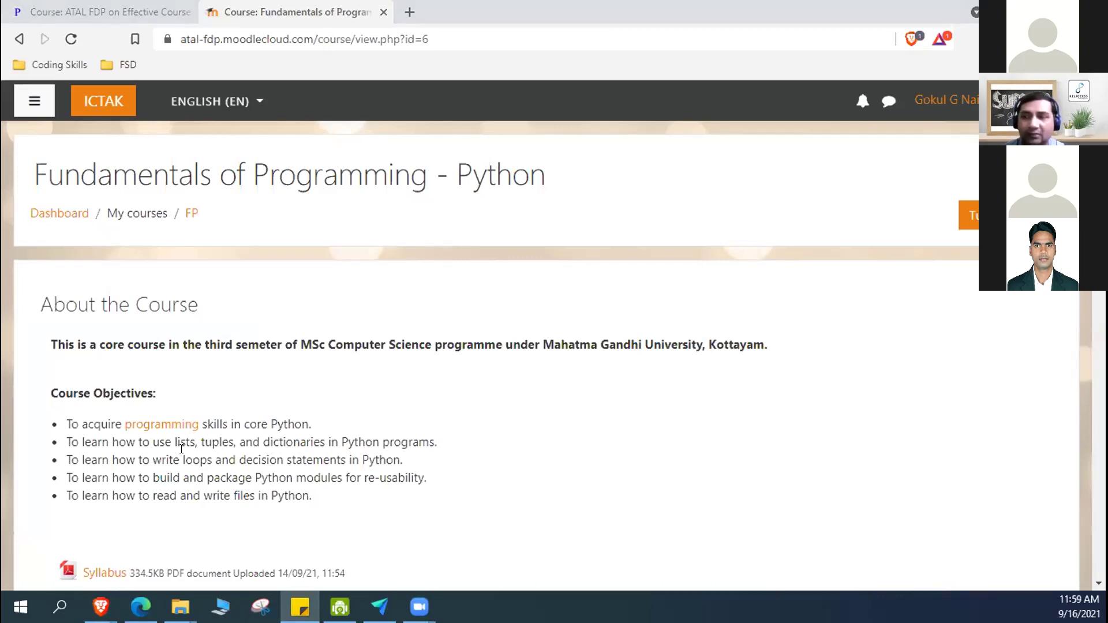
pyautogui.scroll(-4, 306, 459)
pyautogui.scroll(-5, 302, 463)
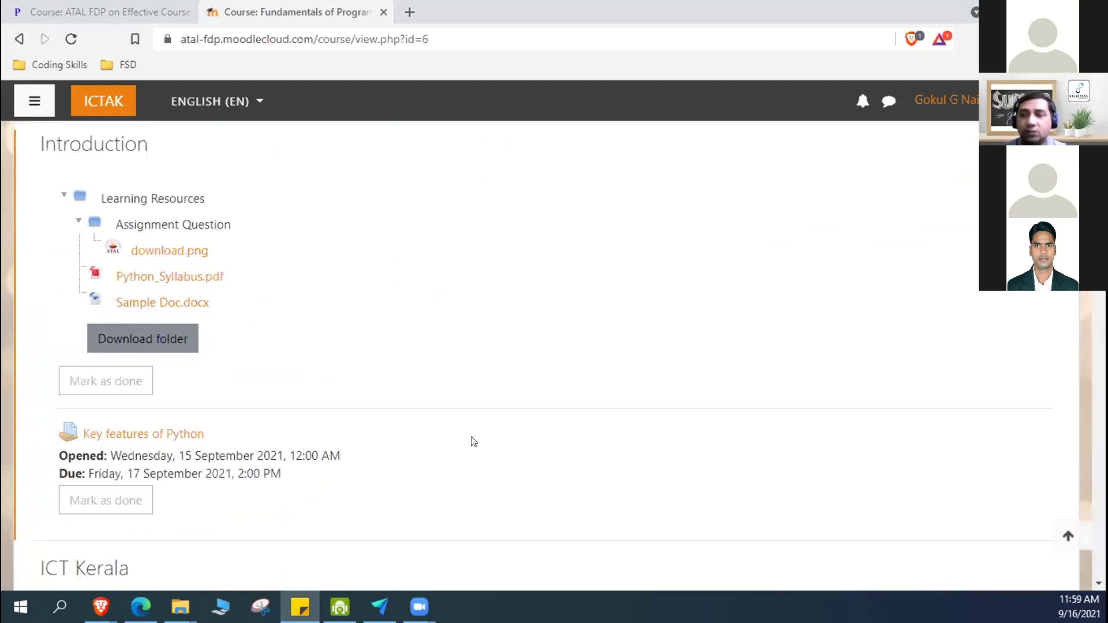
pyautogui.scroll(-5, 470, 441)
pyautogui.scroll(14, 267, 240)
# Show the side navigation drawer, go to the dashboard and look over its course overview and timeline.
pyautogui.click(20, 108)
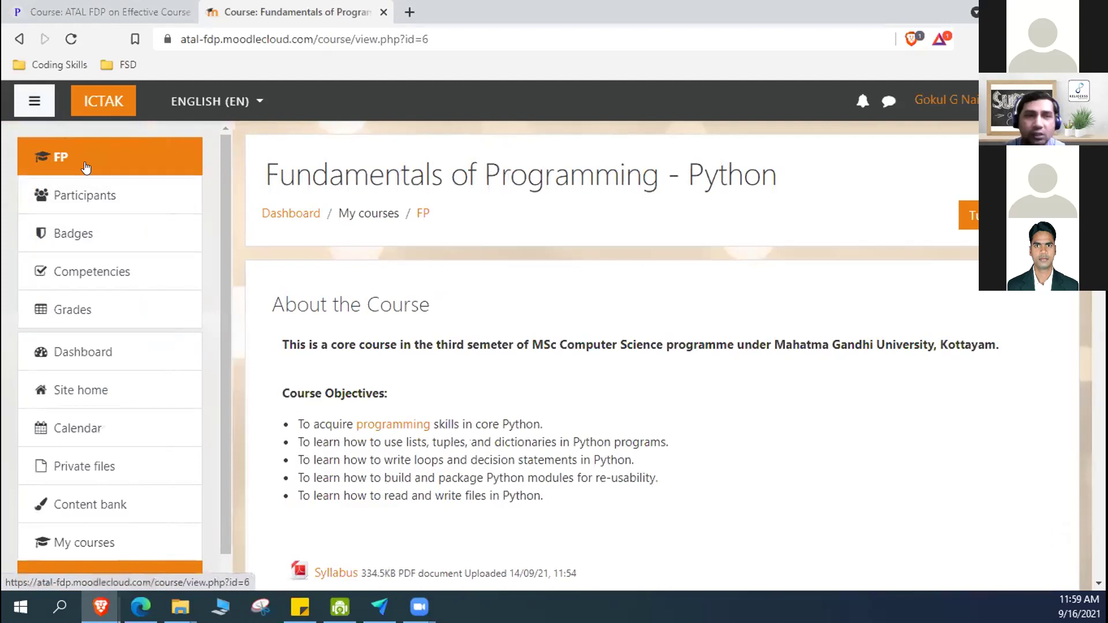
pyautogui.click(161, 153)
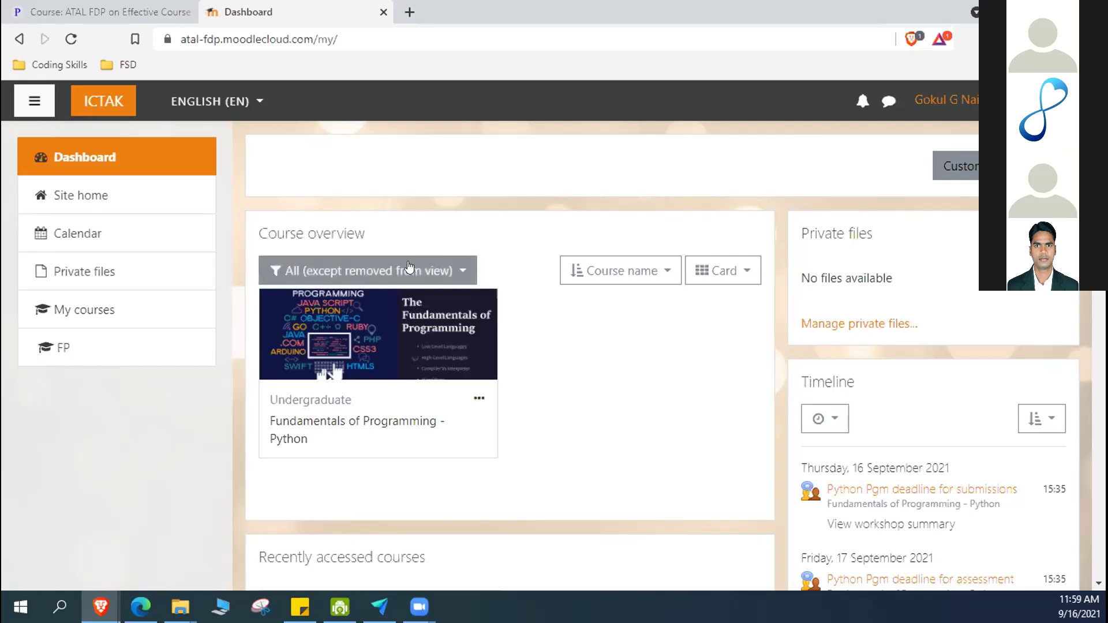
pyautogui.scroll(-1, 478, 441)
pyautogui.scroll(-5, 478, 441)
pyautogui.scroll(6, 478, 441)
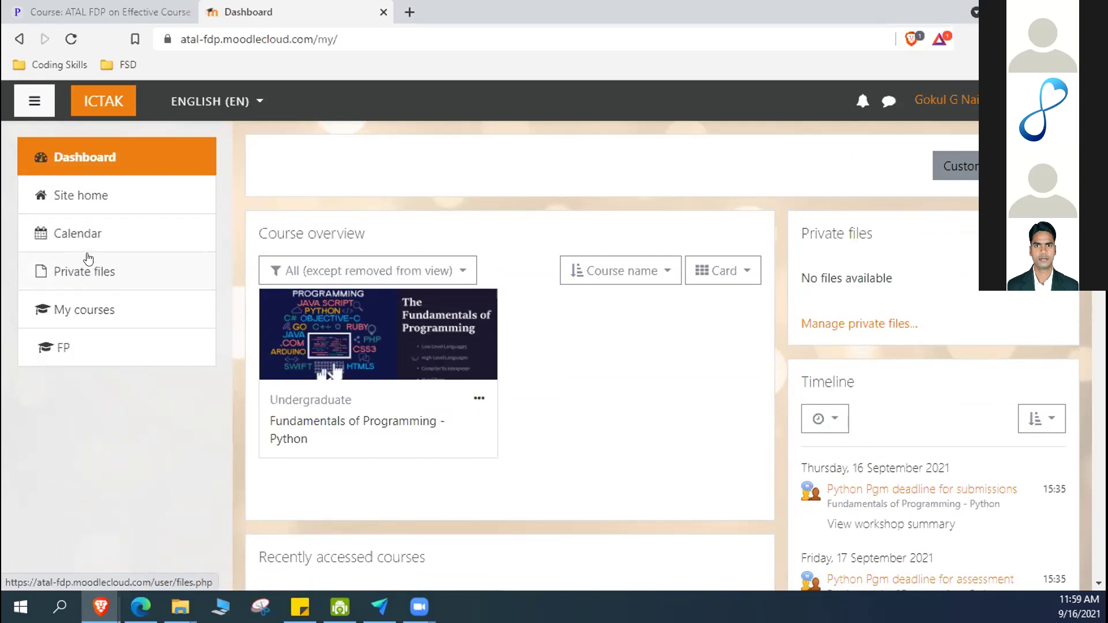
# Reopen the Fundamentals of Programming - Python course, look through its day sections and turn editing on.
pyautogui.click(386, 379)
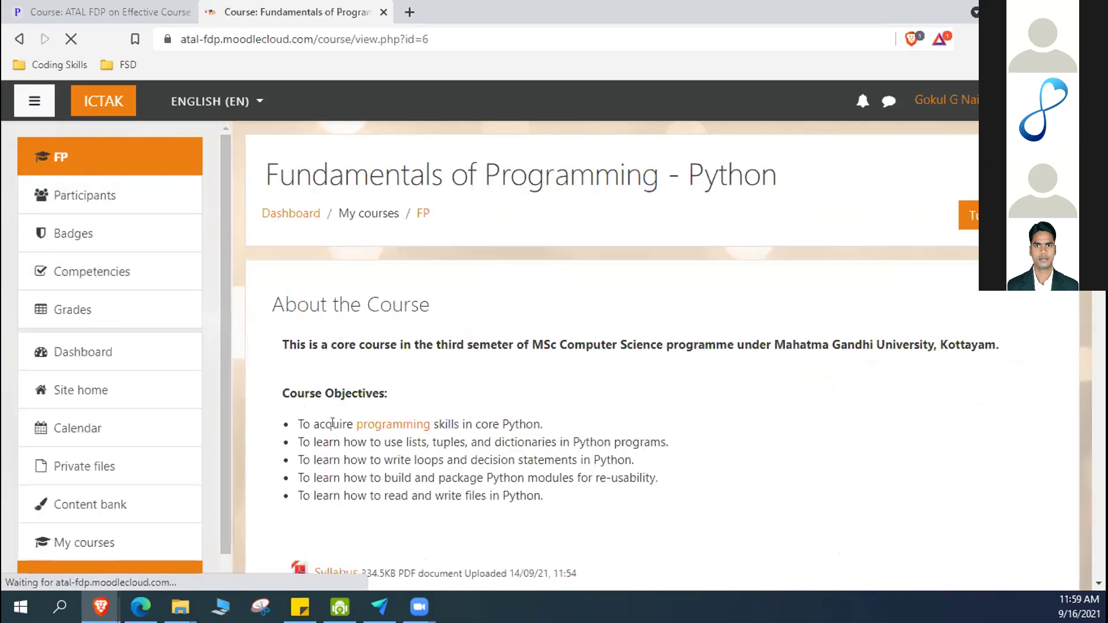
pyautogui.scroll(-20, 589, 394)
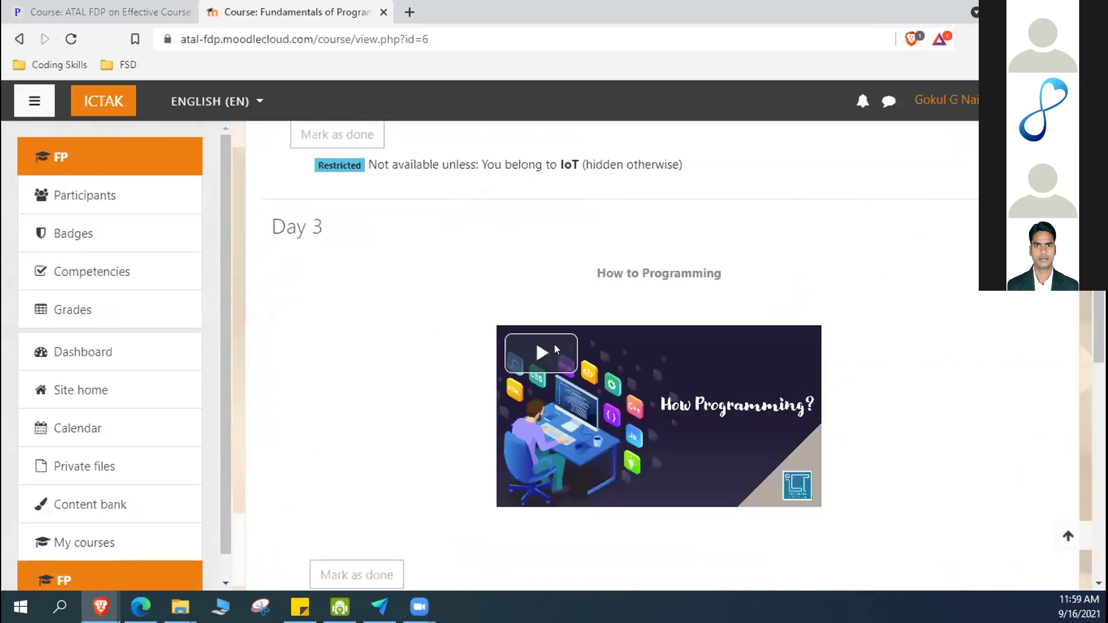
pyautogui.scroll(-10, 563, 362)
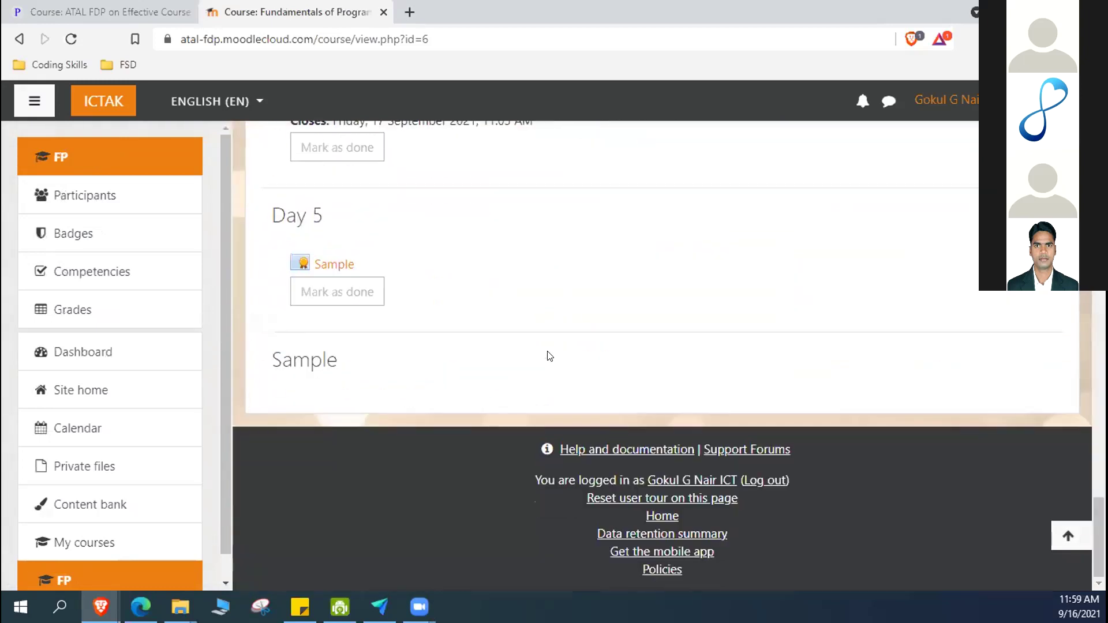
pyautogui.click(1069, 536)
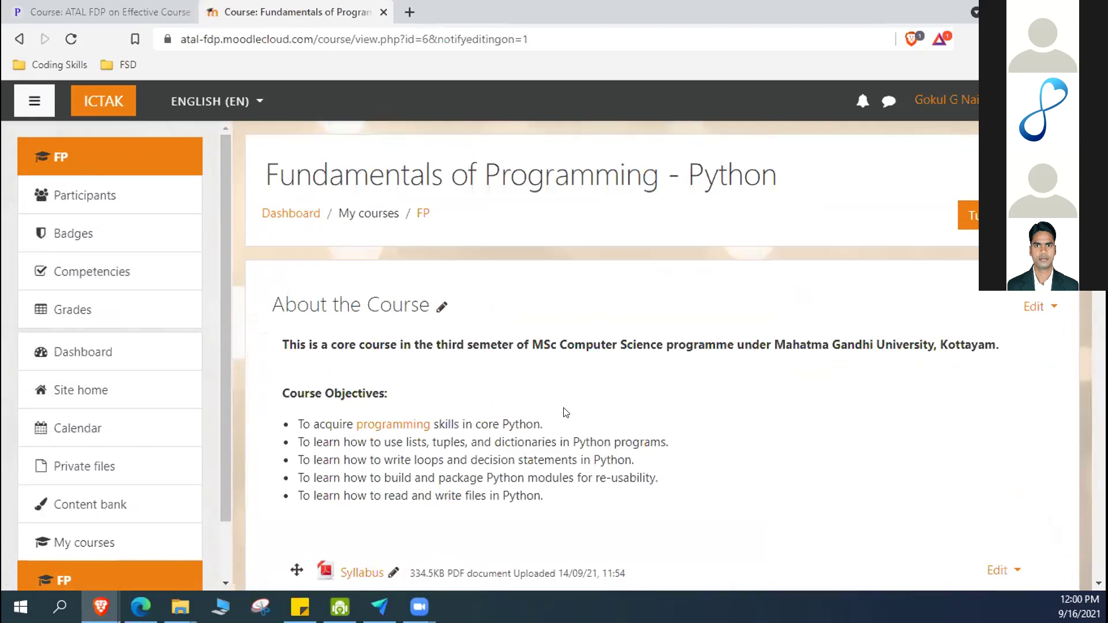
pyautogui.scroll(-20, 565, 412)
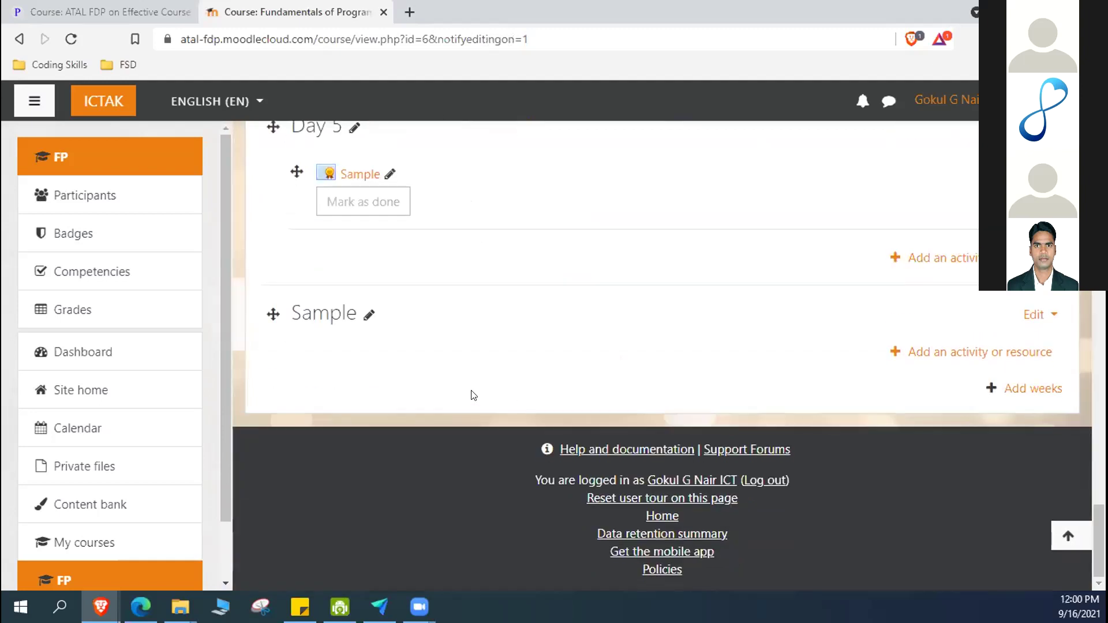
pyautogui.click(369, 315)
pyautogui.click(363, 317)
pyautogui.press('BackSpace')
pyautogui.press('BackSpace')
pyautogui.press('BackSpace')
pyautogui.press('BackSpace')
pyautogui.press('BackSpace')
pyautogui.press('BackSpace')
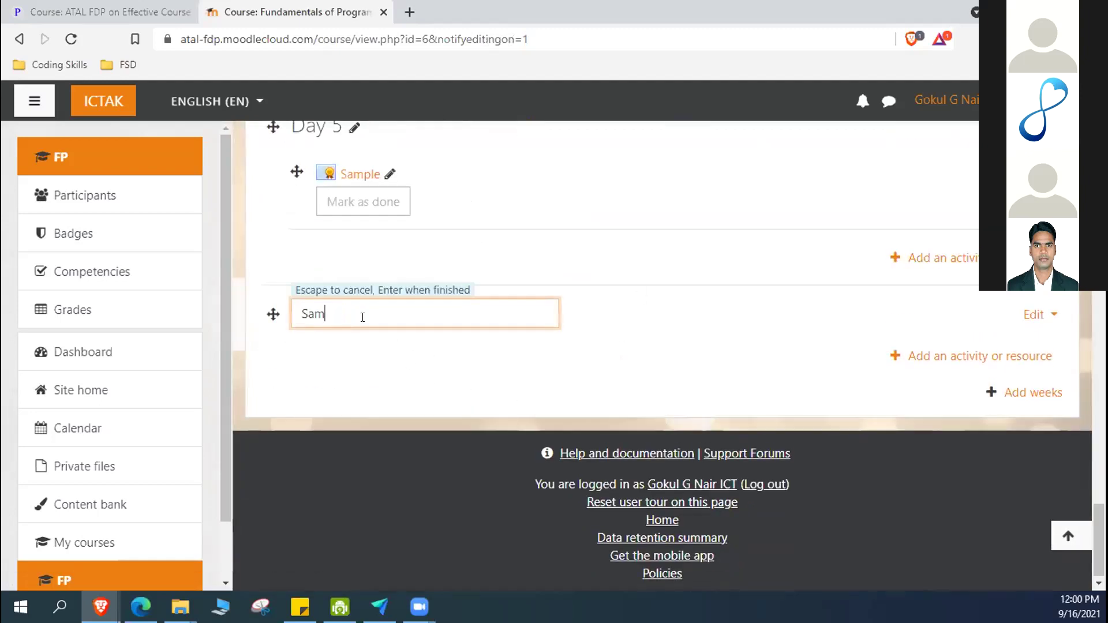
pyautogui.write('Dayt')
pyautogui.press('BackSpace')
pyautogui.write('4')
pyautogui.press('Escape')
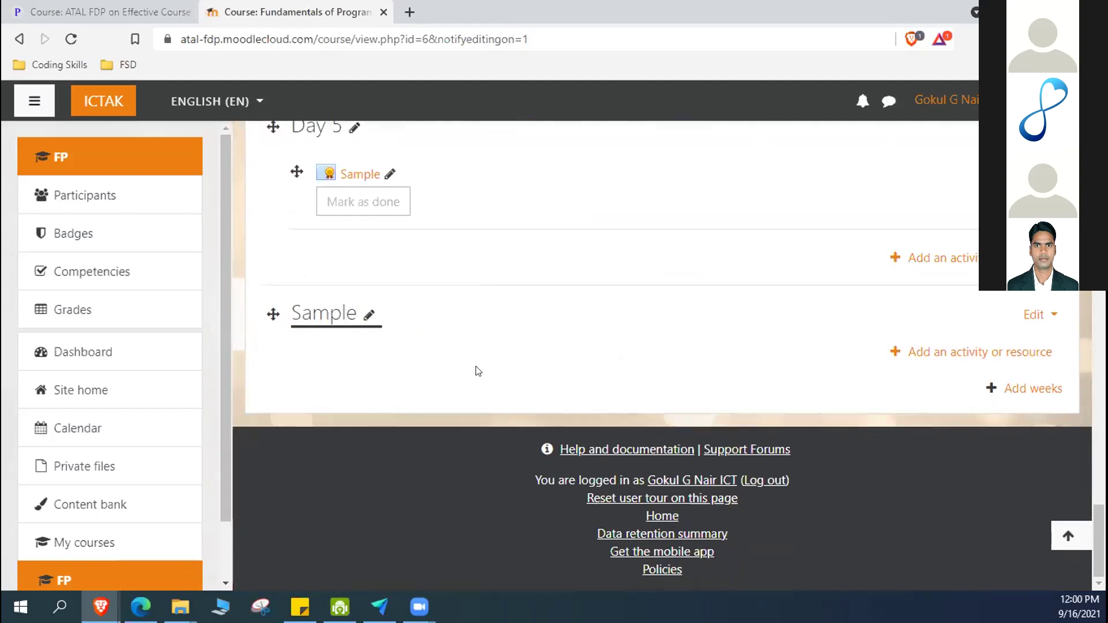
# Rename the last course section, Sample, as "Day 4".
pyautogui.click(362, 318)
pyautogui.click(370, 308)
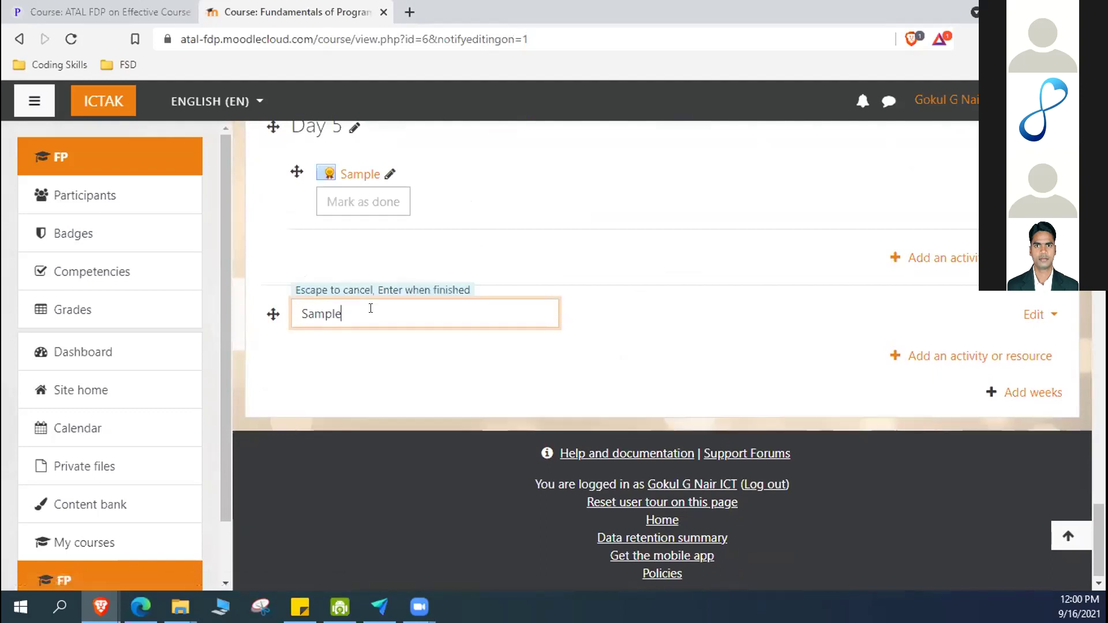
pyautogui.press('BackSpace')
pyautogui.press('BackSpace')
pyautogui.press('BackSpace')
pyautogui.press('BackSpace')
pyautogui.press('BackSpace')
pyautogui.press('BackSpace')
pyautogui.write('Day 4')
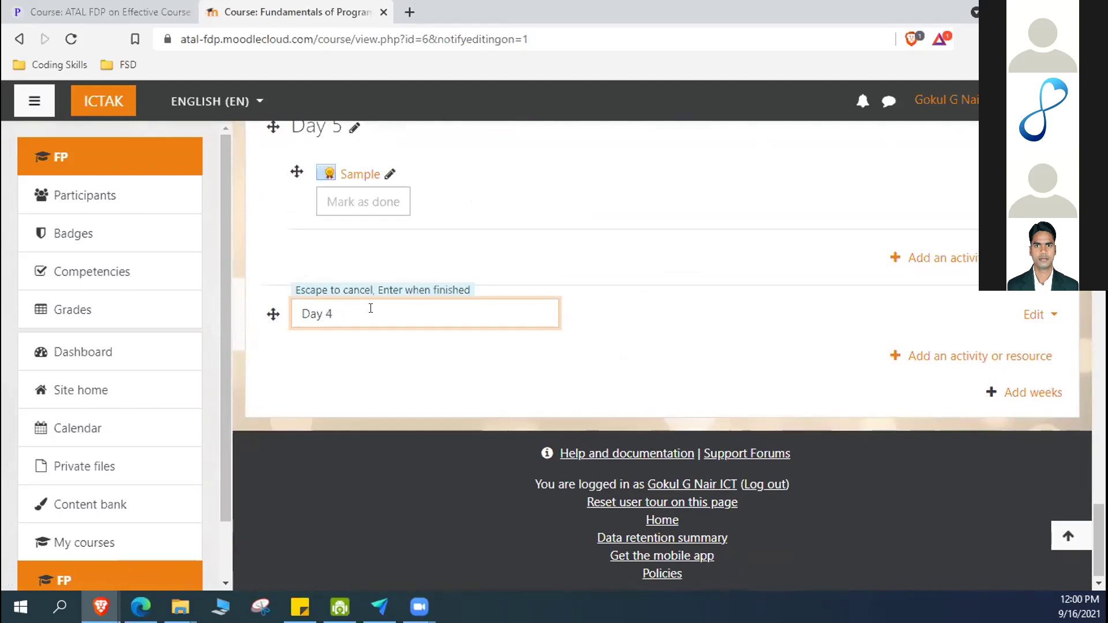
pyautogui.press('Return')
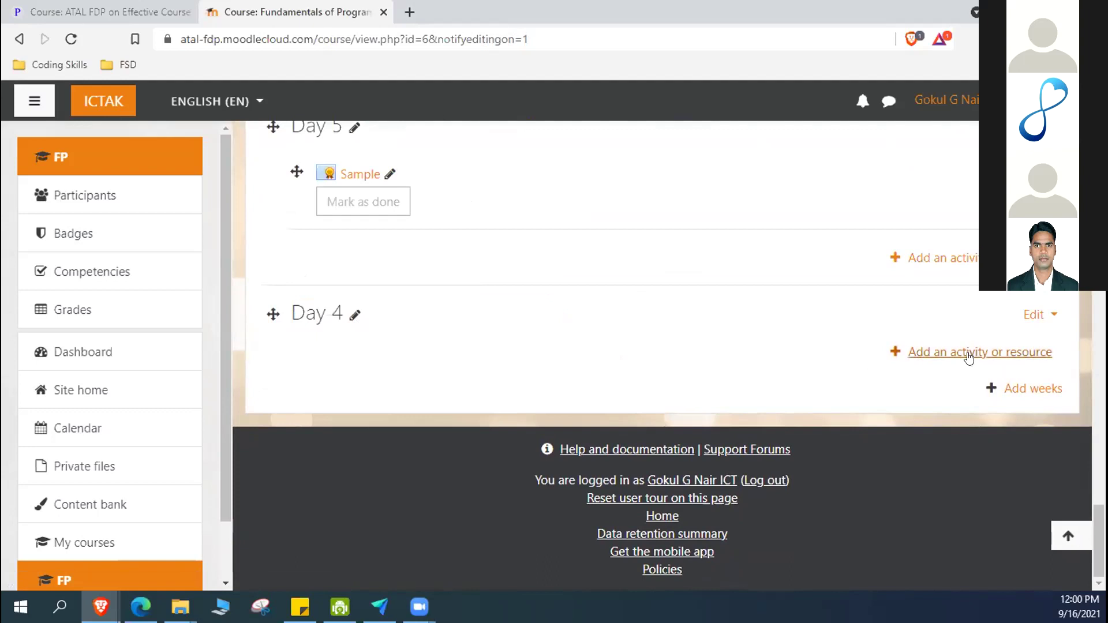
# Start adding a Forum activity to the new Day 4 section at the end of the course.
pyautogui.click(919, 352)
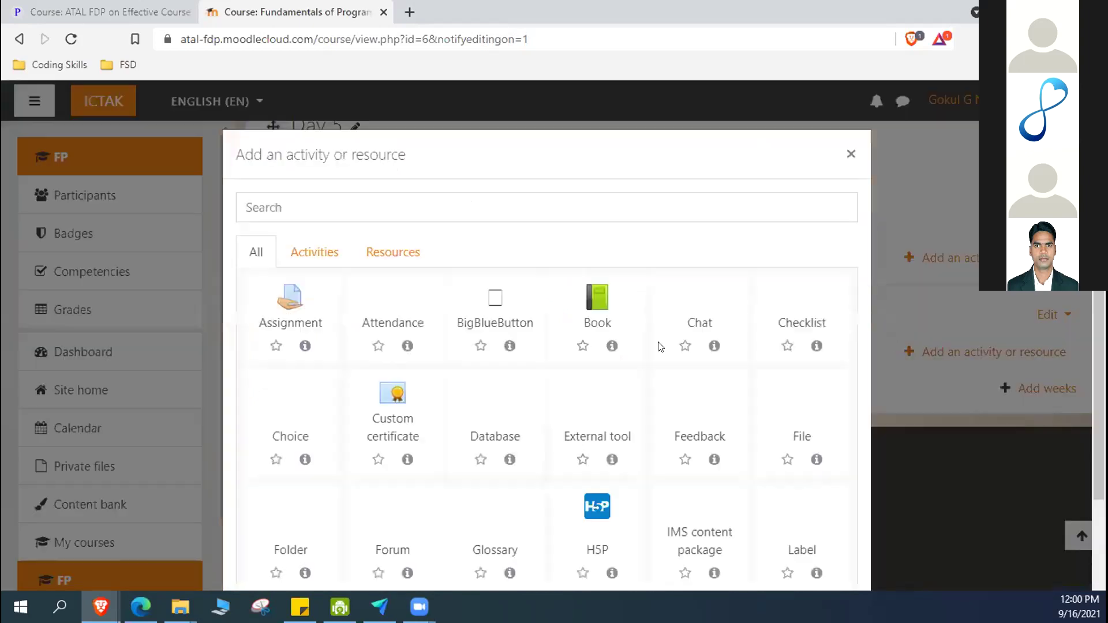
pyautogui.scroll(-1, 475, 395)
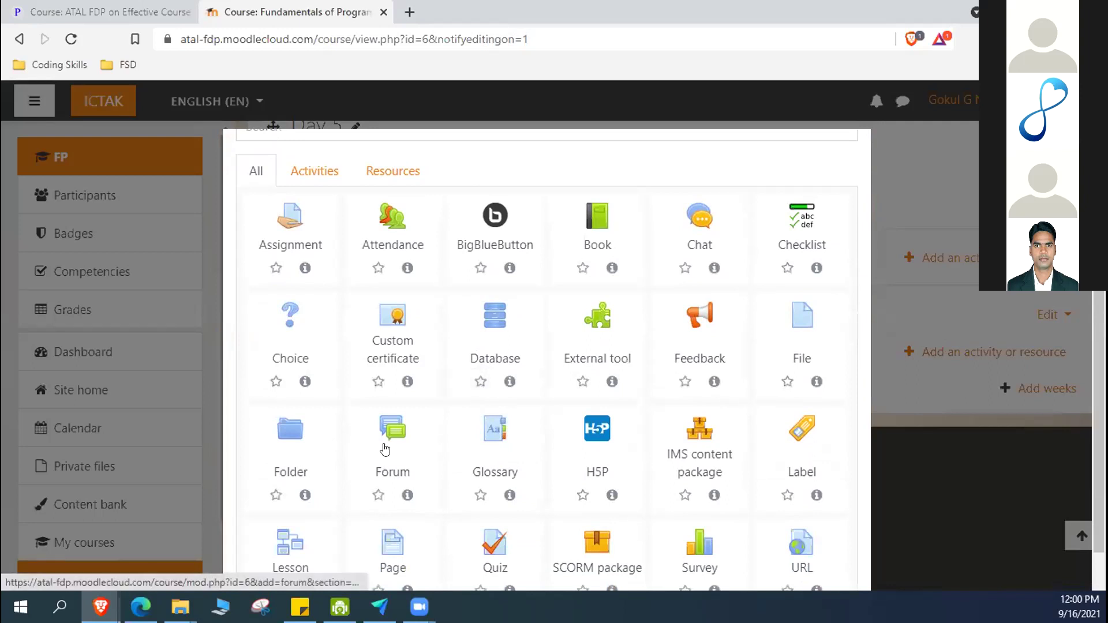
pyautogui.scroll(2, 265, 279)
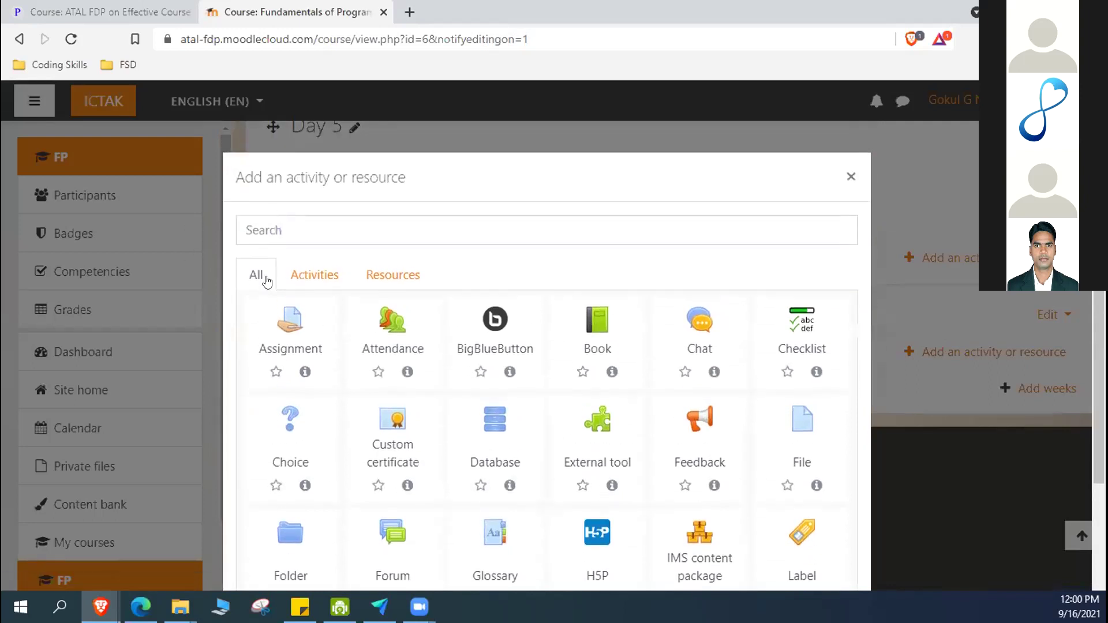
pyautogui.scroll(-2, 531, 343)
pyautogui.scroll(-1, 532, 343)
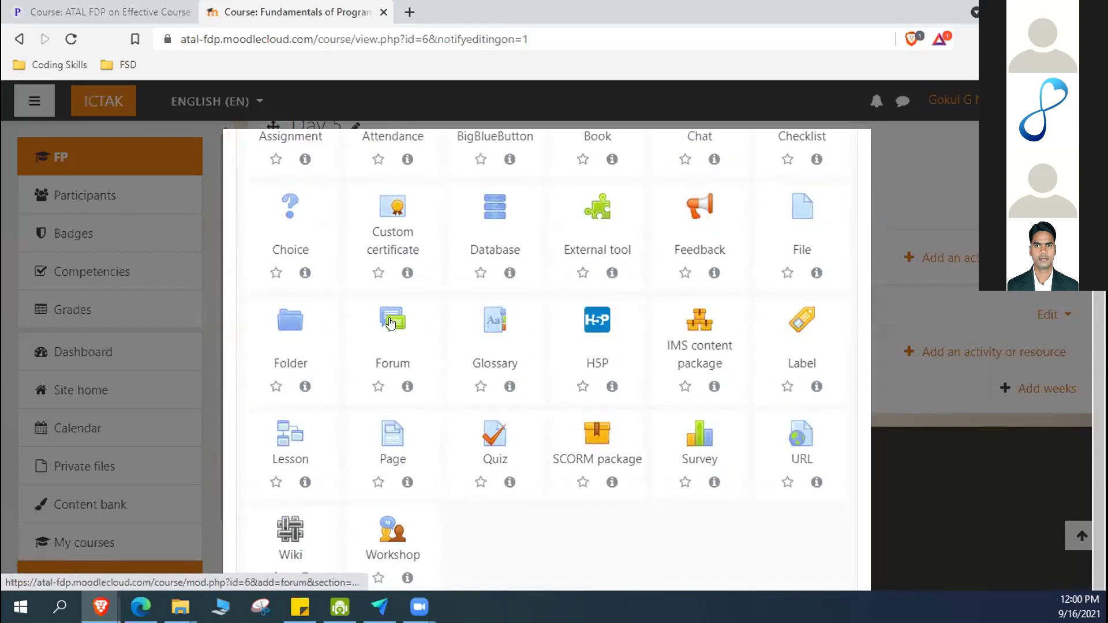
pyautogui.click(391, 322)
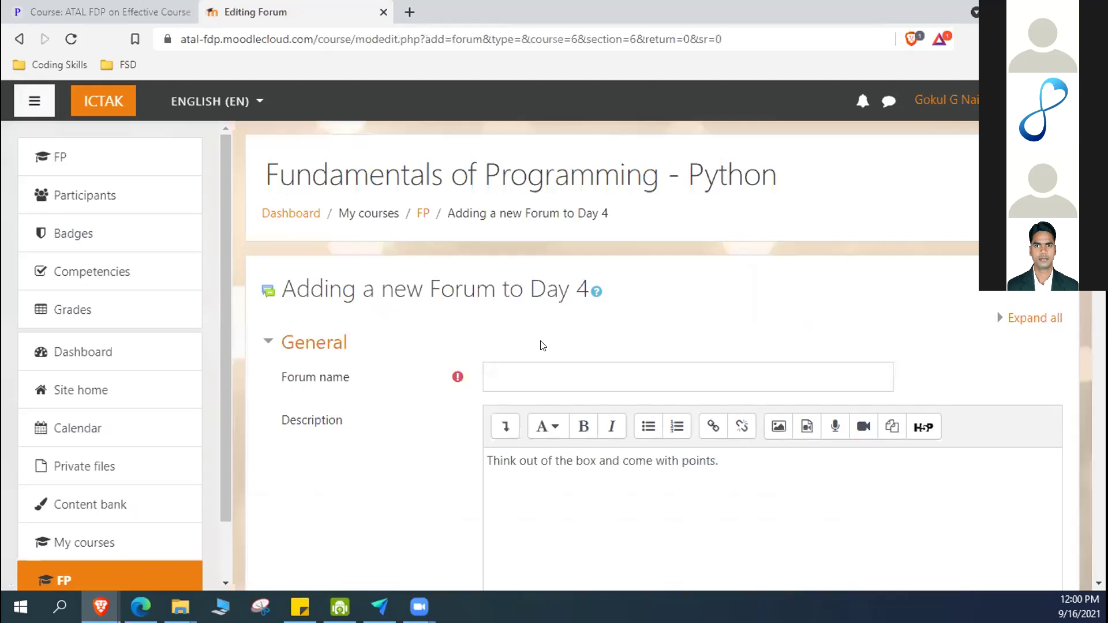
# Name the forum "OFFLINE OR ONLINE MODE - IF GIVEN A CHOICE".
pyautogui.click(522, 376)
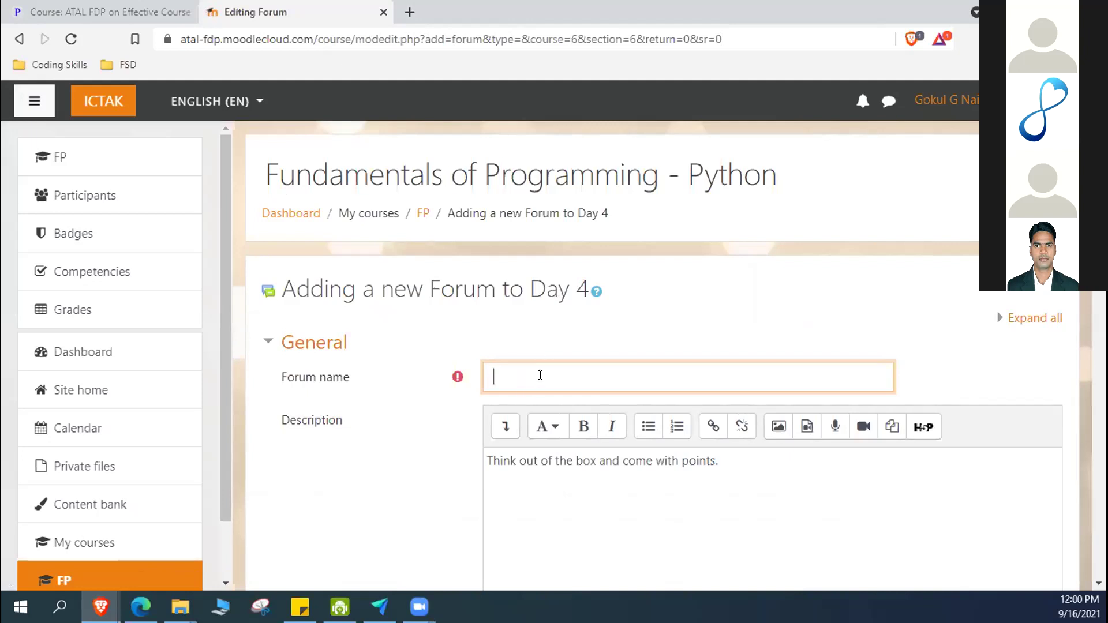
pyautogui.write('OFFLINE OR ONLINE MODE -')
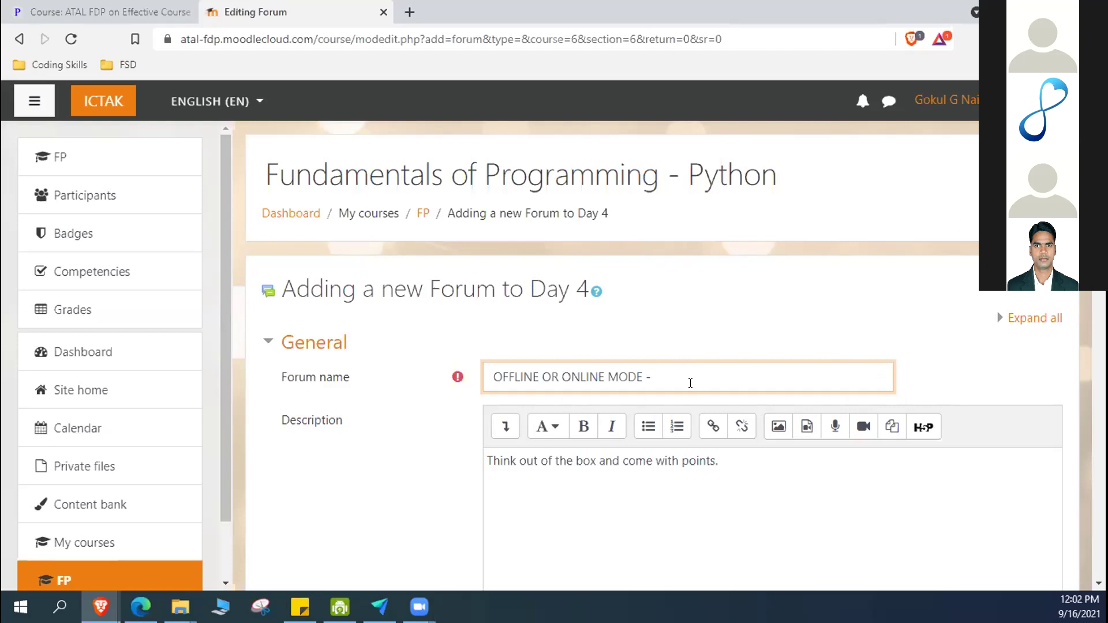
pyautogui.write('IF GIVEN')
pyautogui.write('A CHOICE')
pyautogui.scroll(-3, 691, 382)
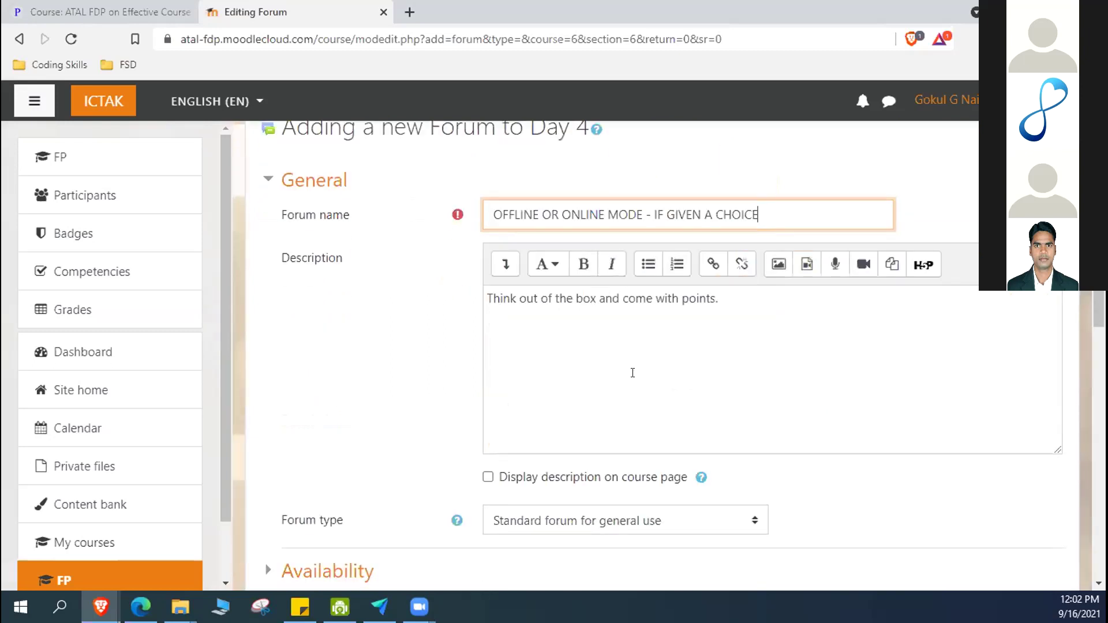
# Replace the forum description with the prepared prompt on a hypothetical situation, asking for opinions on going back to a complete offline mode of training.
pyautogui.moveTo(760, 307); pyautogui.dragTo(498, 311)
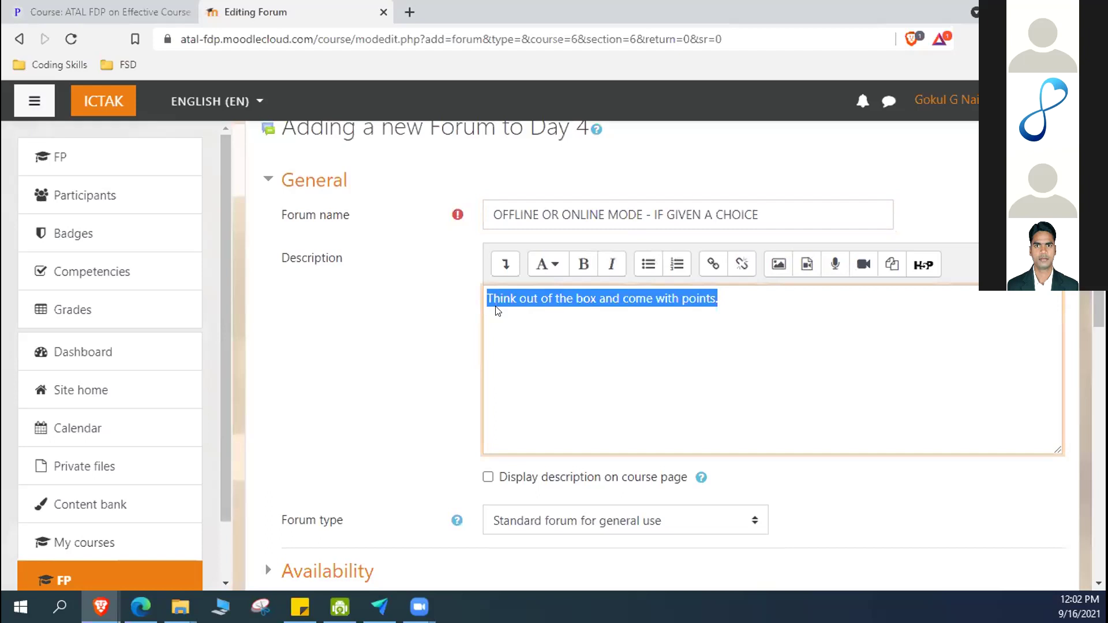
pyautogui.press('BackSpace')
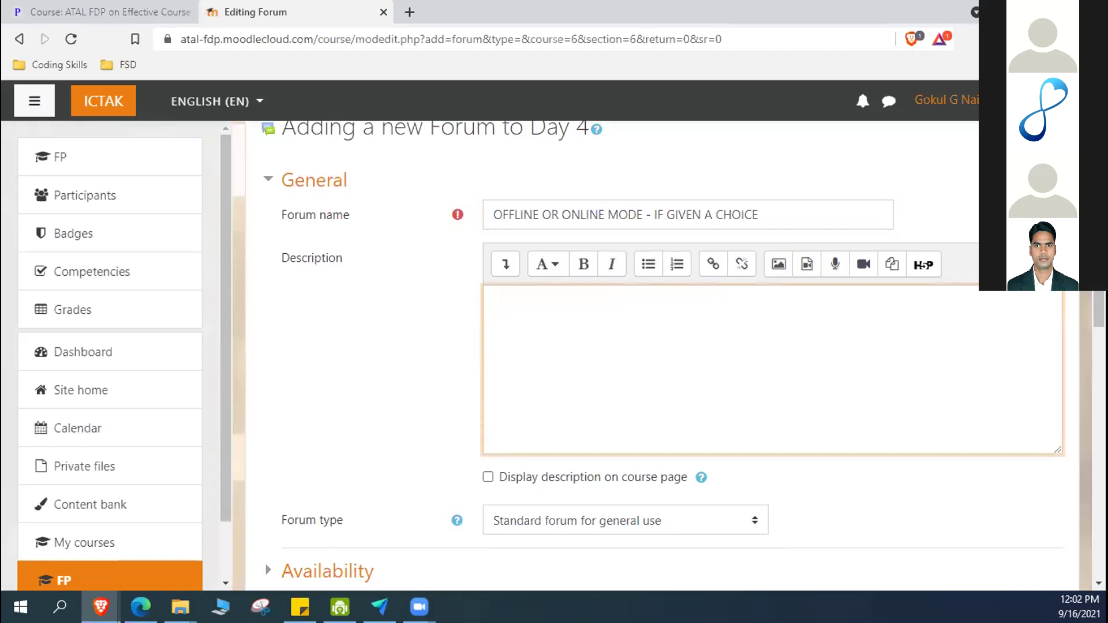
pyautogui.hotkey('alt', 'Tab')
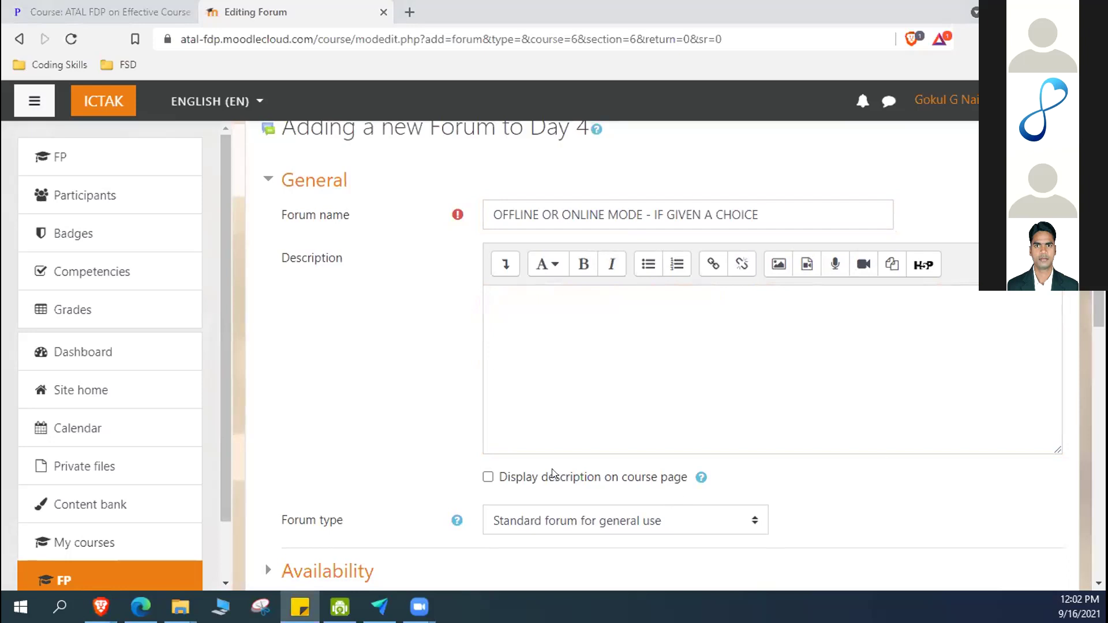
pyautogui.click(559, 309)
pyautogui.write('Imagine a hypothetical situation where we have the circumstances to go back to a complete offline mode of training. What will be your opinions and idea of going back to complete offline mode ?')
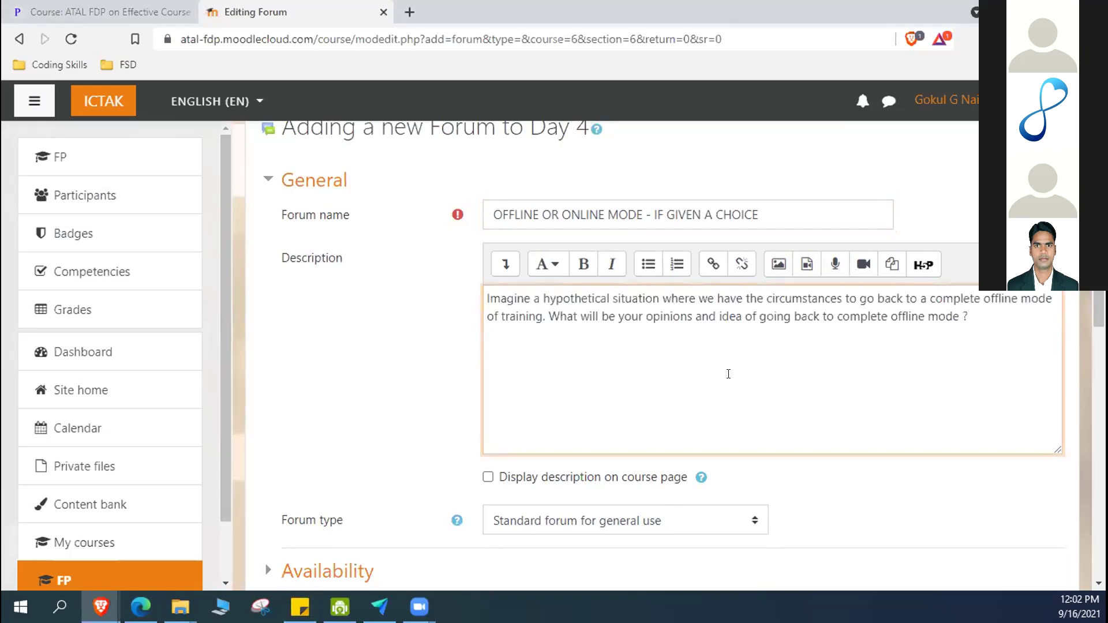
pyautogui.click(861, 487)
# Set the forum type to "Standard forum displayed in a blog-like format".
pyautogui.scroll(-2, 866, 479)
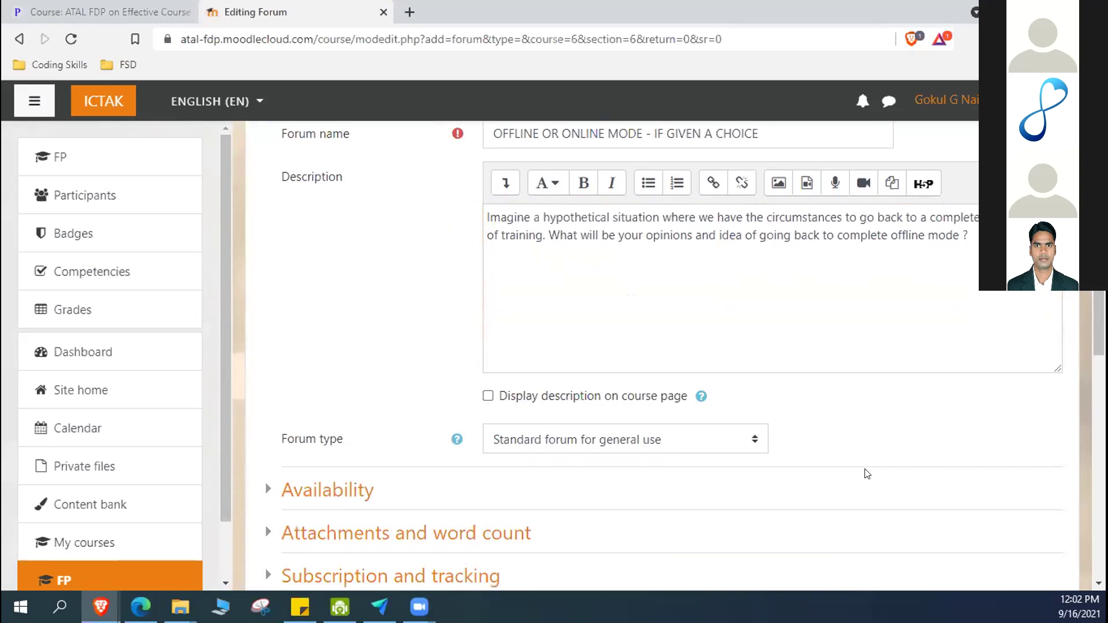
pyautogui.click(745, 445)
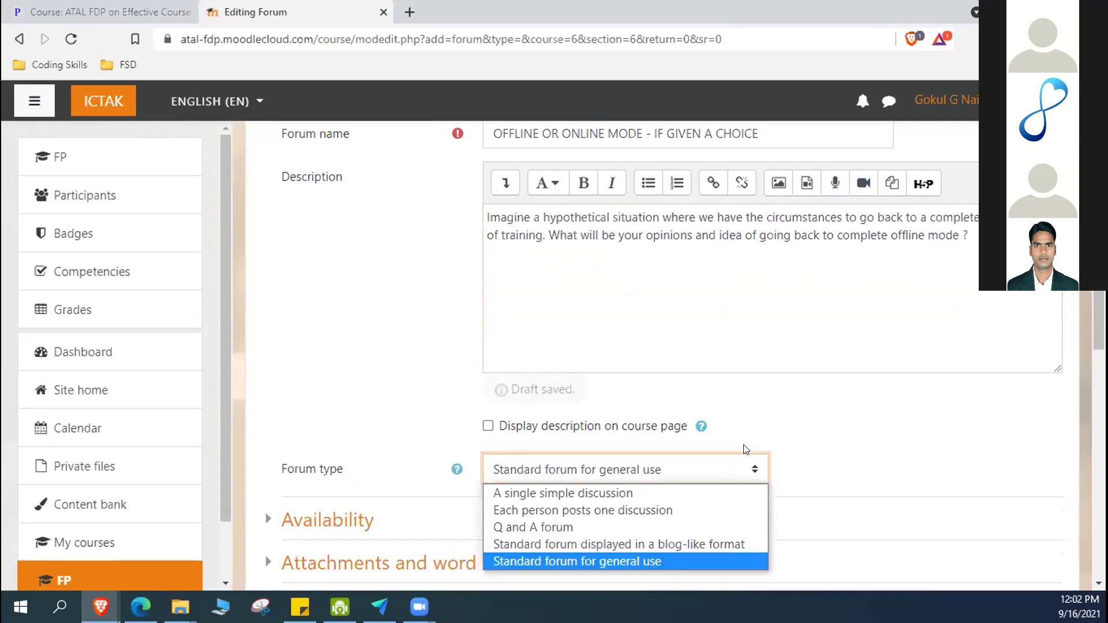
pyautogui.click(802, 448)
pyautogui.scroll(-3, 801, 448)
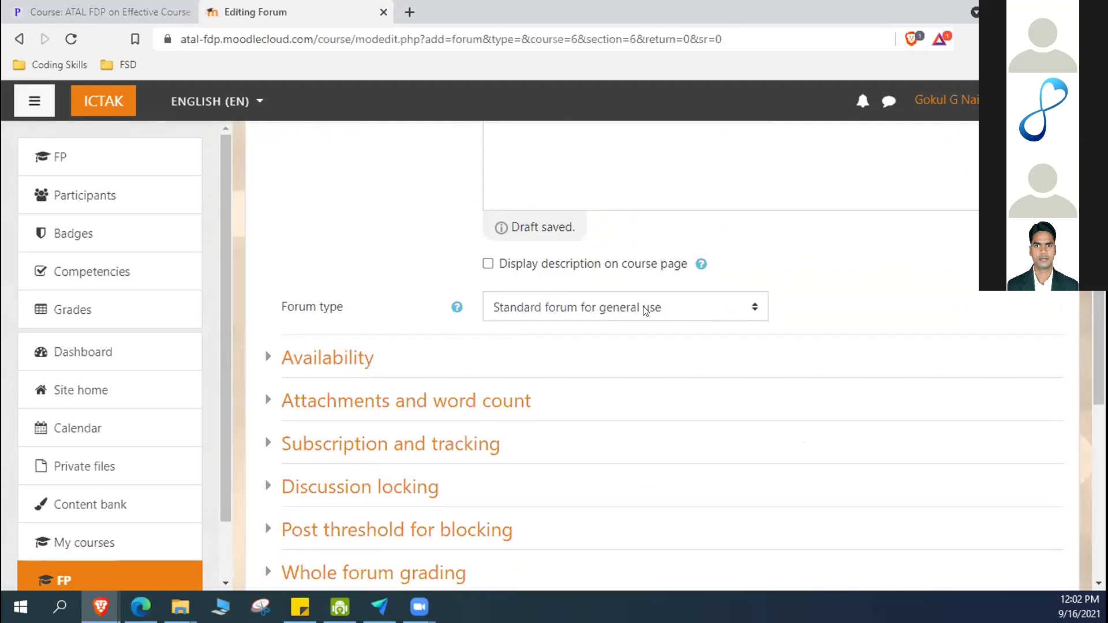
pyautogui.click(715, 307)
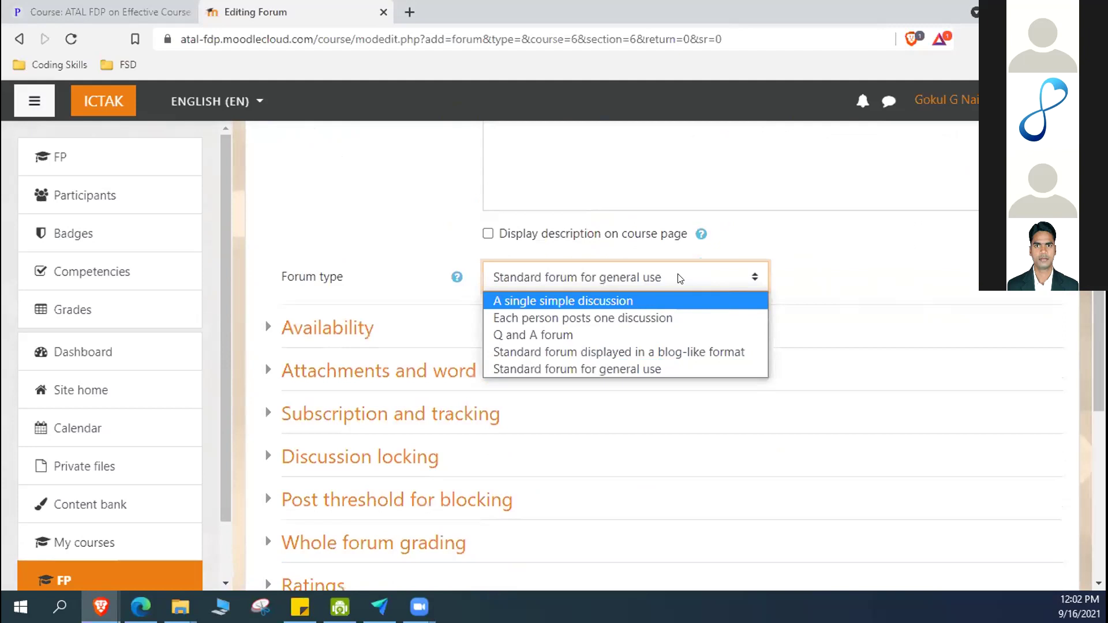
pyautogui.click(705, 351)
pyautogui.click(856, 286)
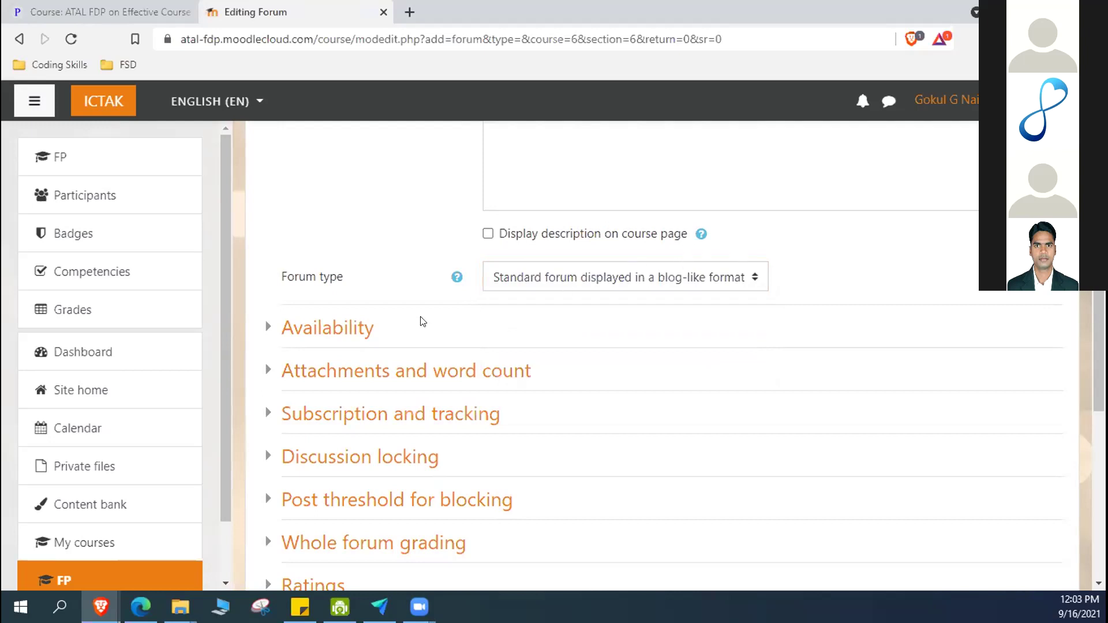
# Enable the forum's due date in the availability settings, keeping 16 September 2021, 12:00.
pyautogui.click(330, 328)
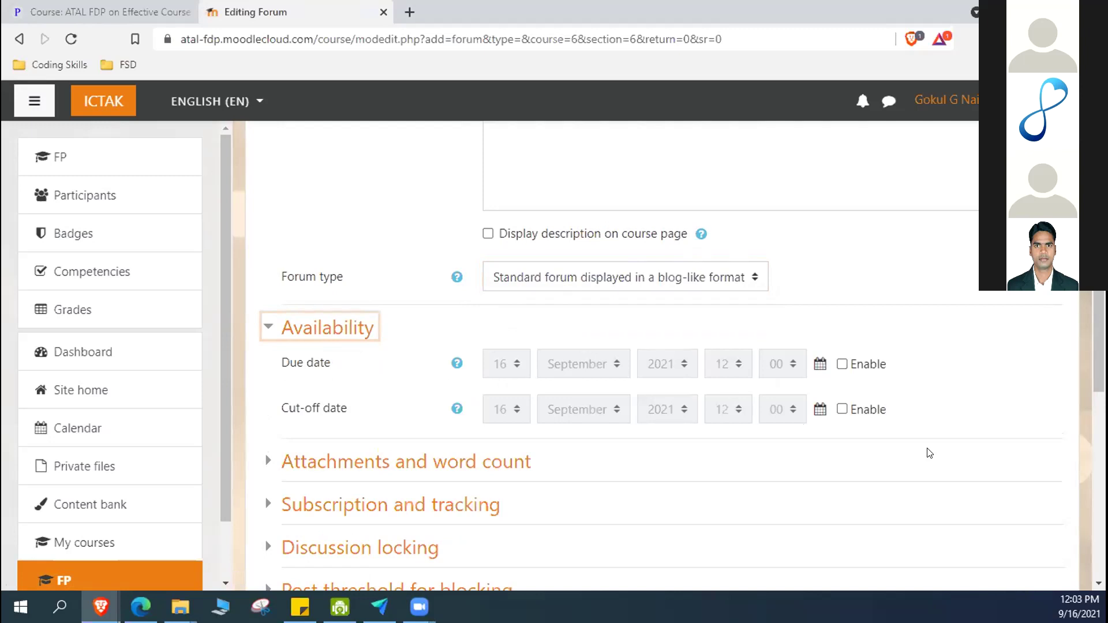
pyautogui.click(842, 365)
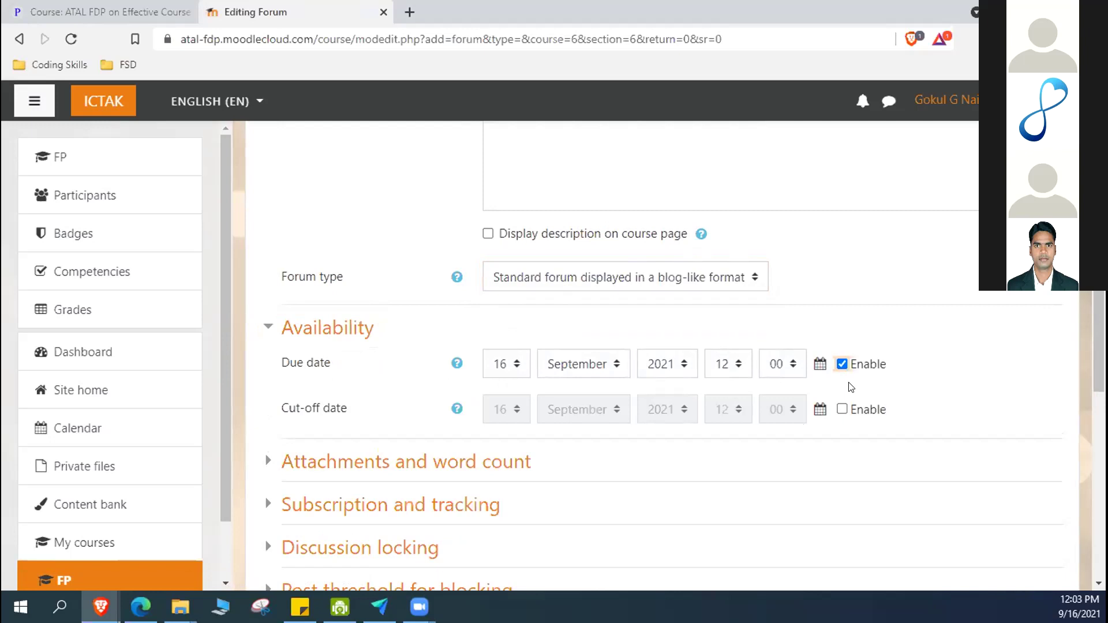
# Examine the attachment and word count settings, and review the forum's name, description and availability settings.
pyautogui.scroll(-3, 849, 386)
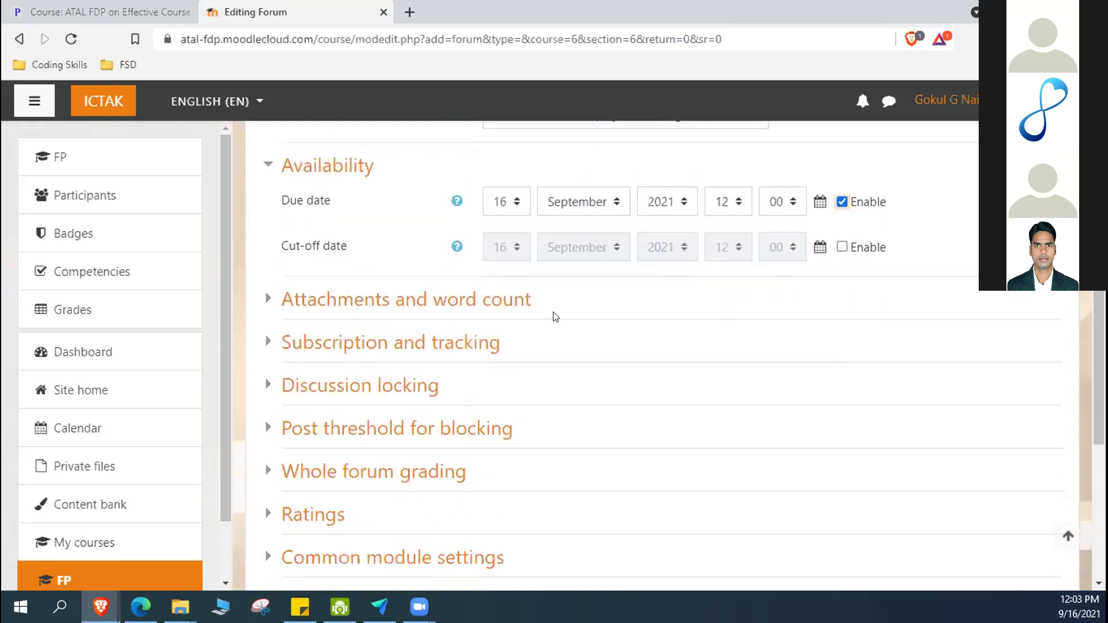
pyautogui.click(293, 298)
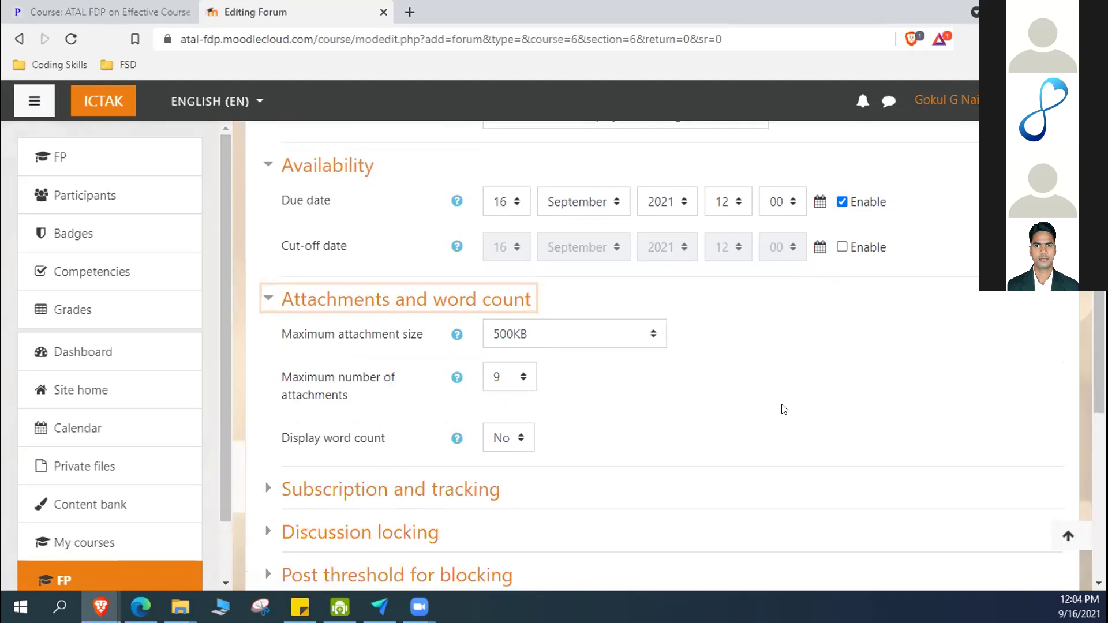
pyautogui.scroll(5, 785, 411)
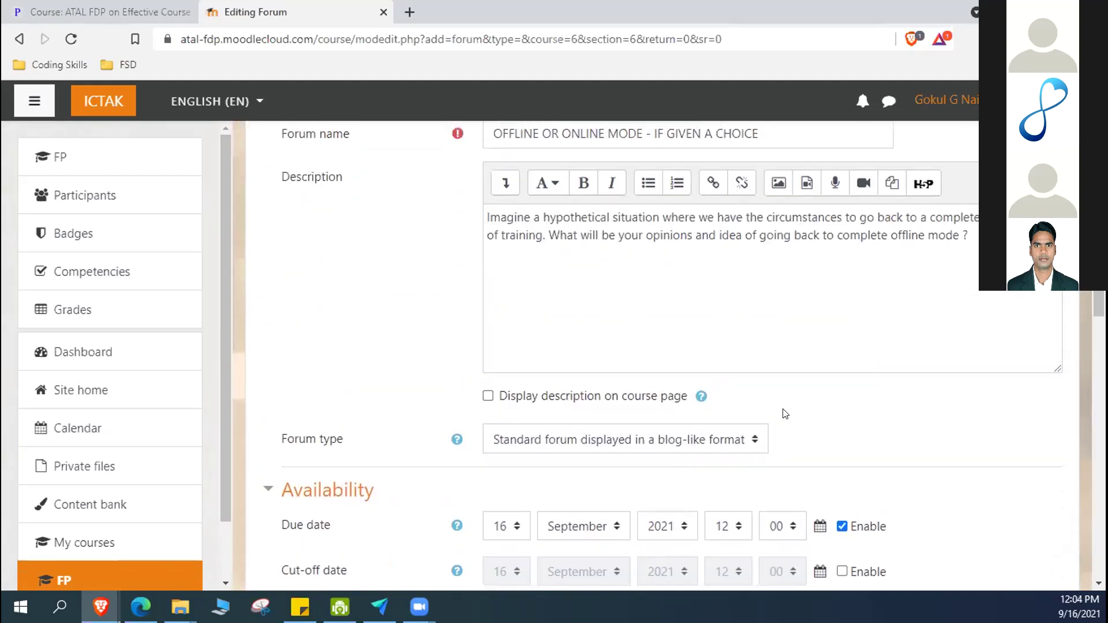
pyautogui.scroll(3, 725, 334)
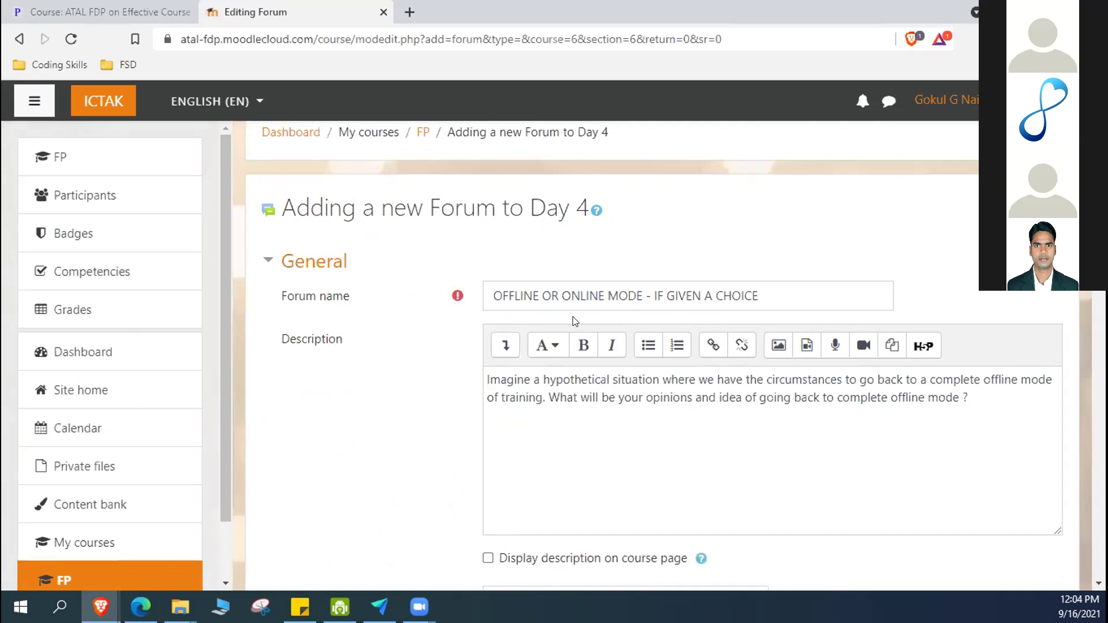
pyautogui.scroll(-3, 563, 309)
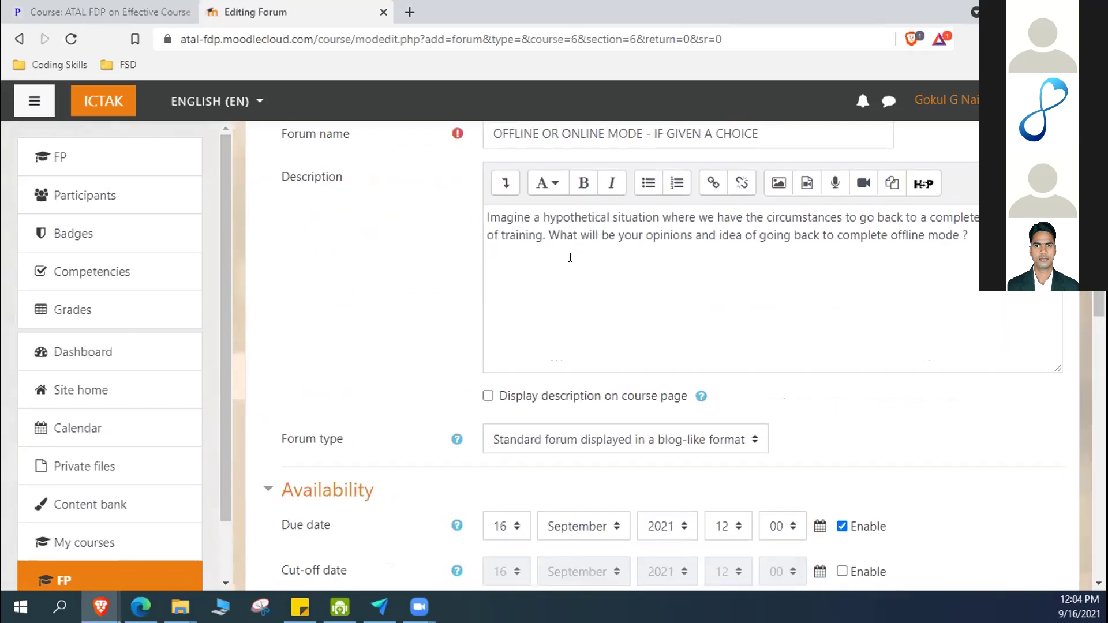
pyautogui.scroll(-4, 722, 289)
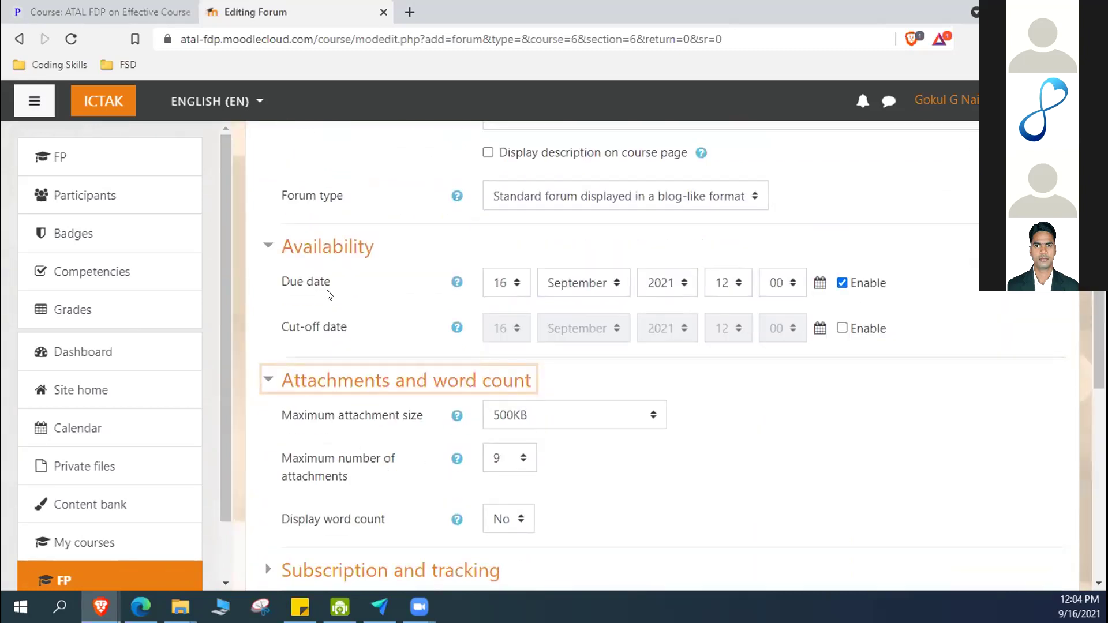
pyautogui.scroll(-2, 635, 312)
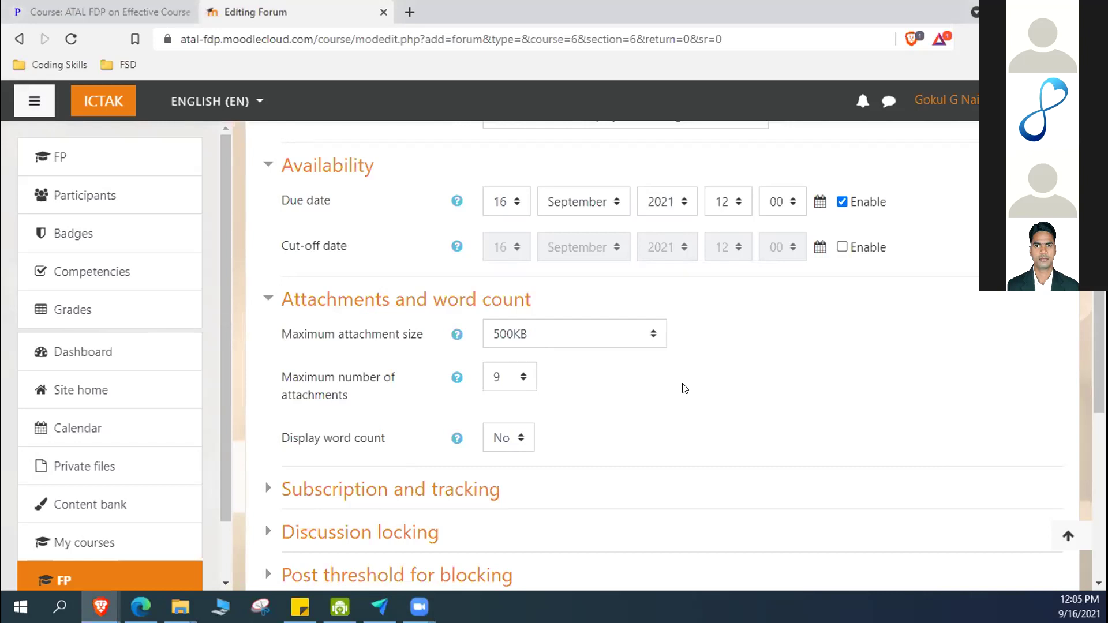
# Set the forum's subscription mode to "Forced subscription".
pyautogui.scroll(-3, 684, 388)
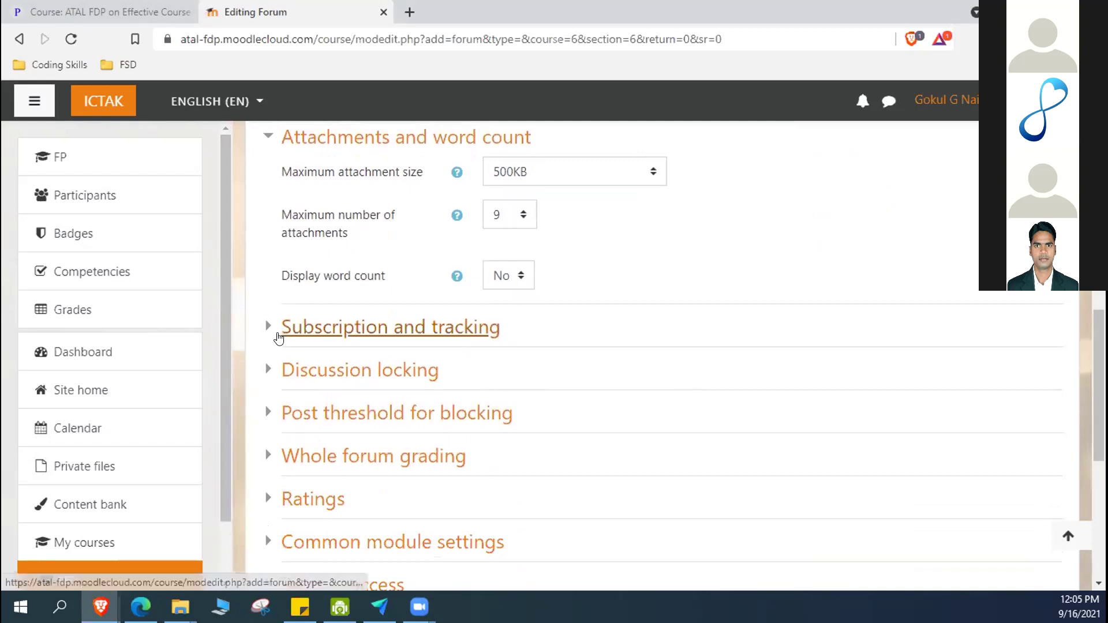
pyautogui.click(260, 335)
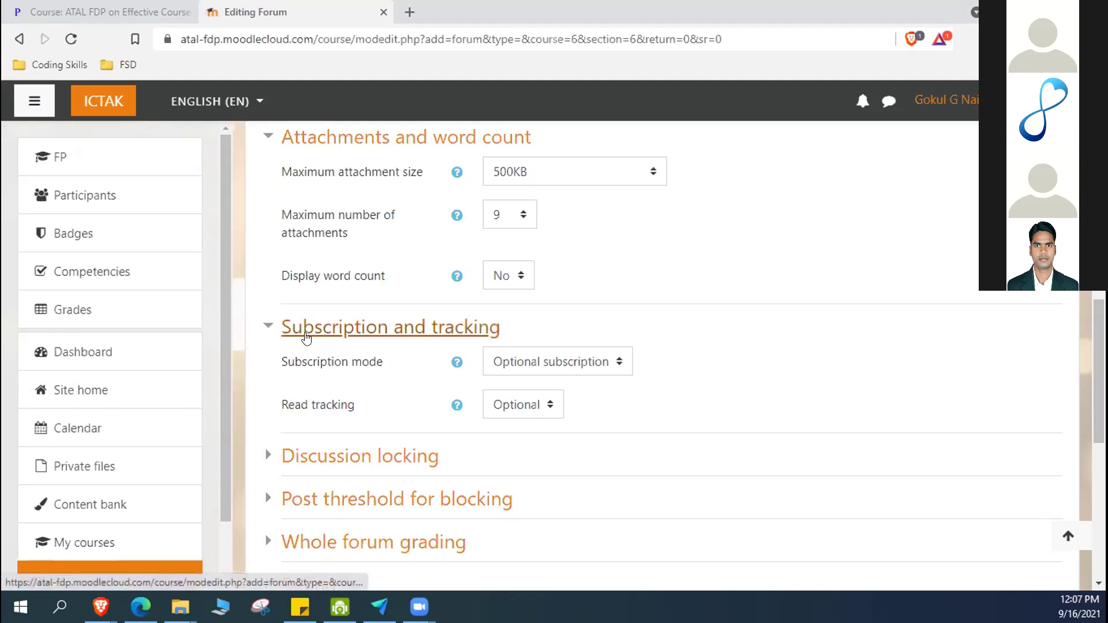
pyautogui.click(608, 357)
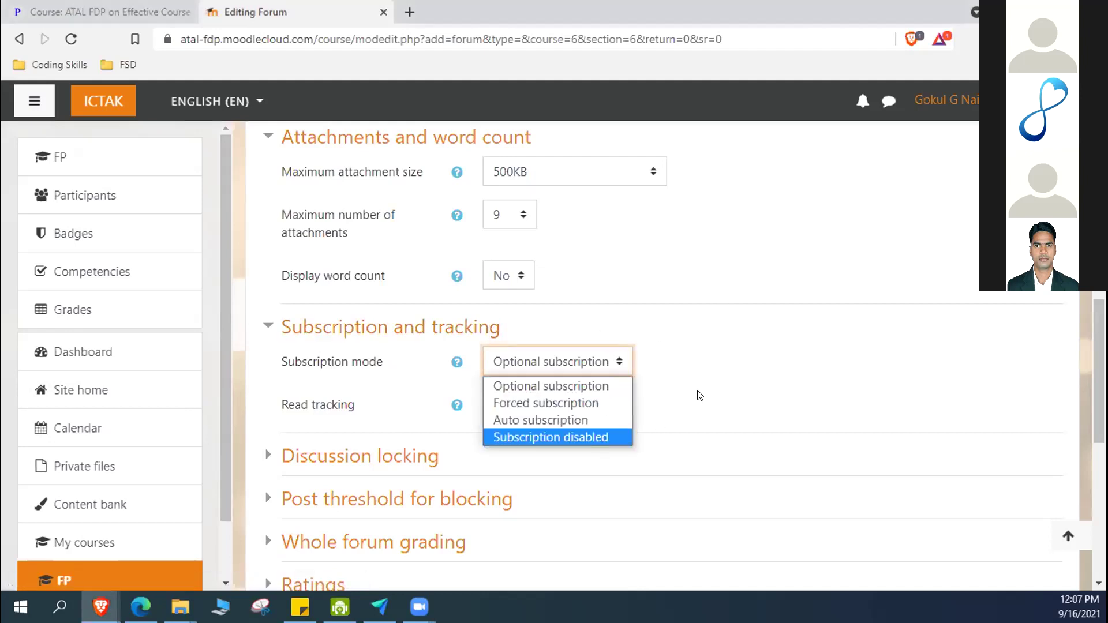
pyautogui.click(707, 373)
pyautogui.click(605, 359)
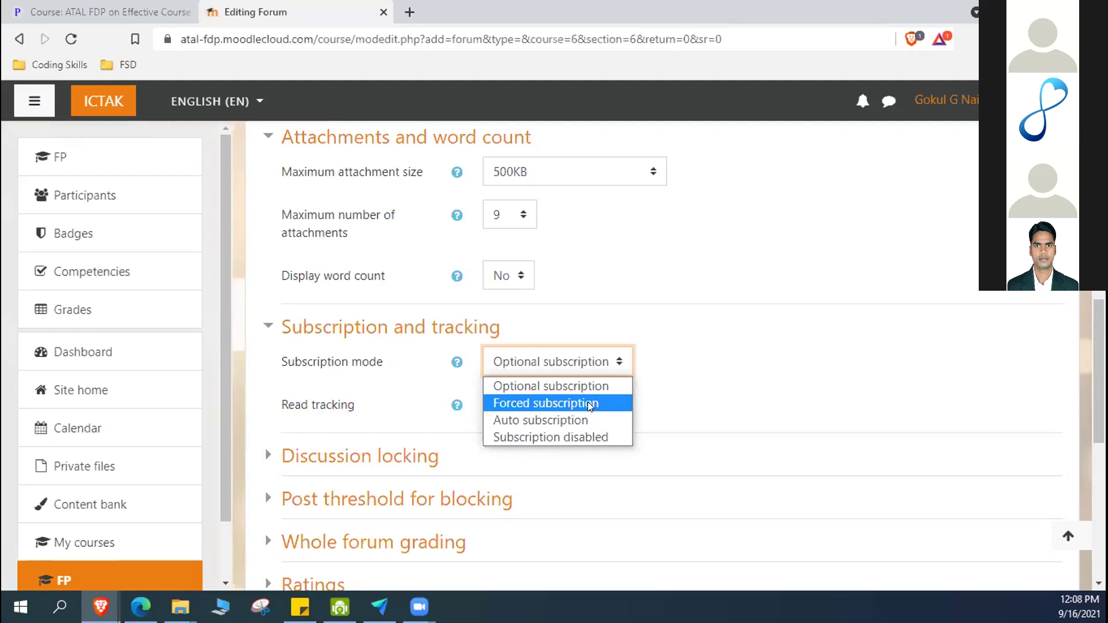
pyautogui.click(590, 407)
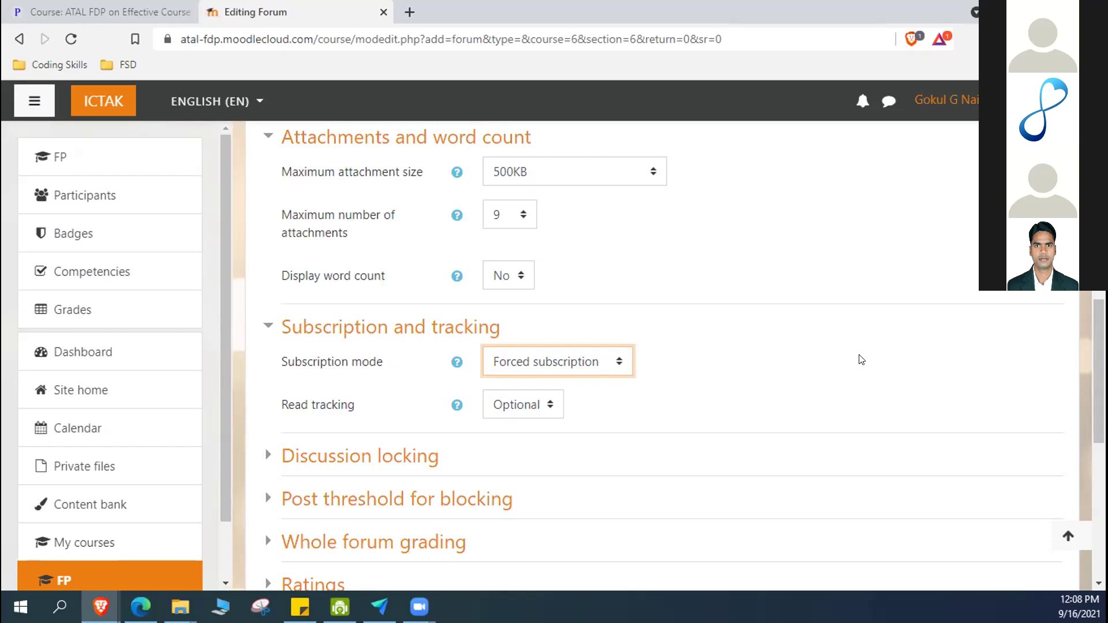
# Review the available subscription mode and read tracking options without changing them.
pyautogui.click(604, 358)
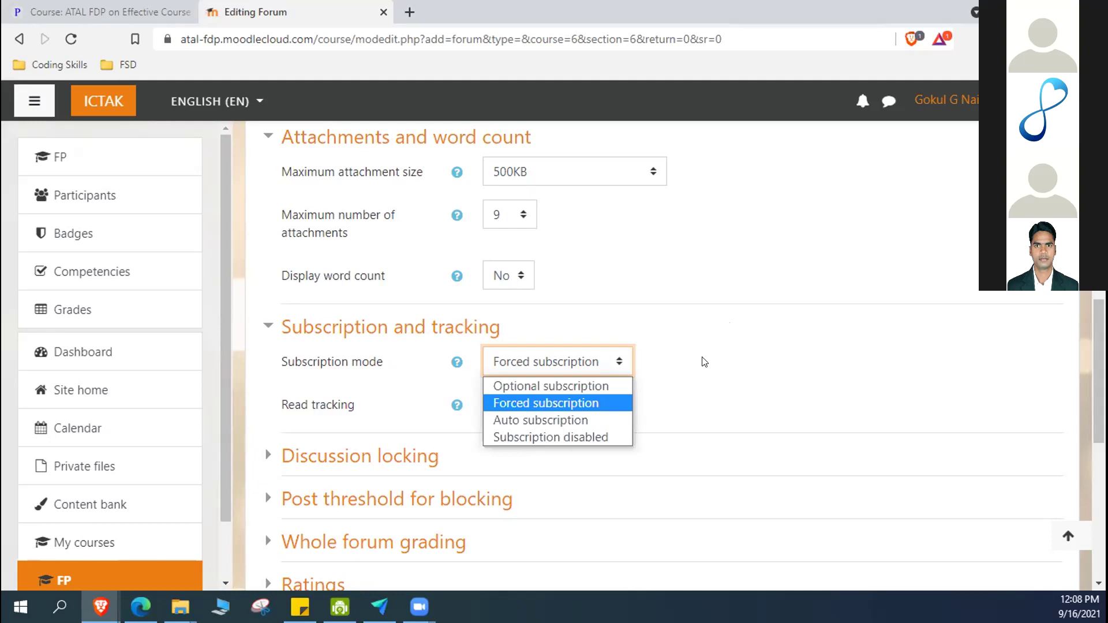
pyautogui.click(726, 362)
pyautogui.click(592, 360)
pyautogui.click(828, 389)
pyautogui.click(609, 362)
pyautogui.click(687, 413)
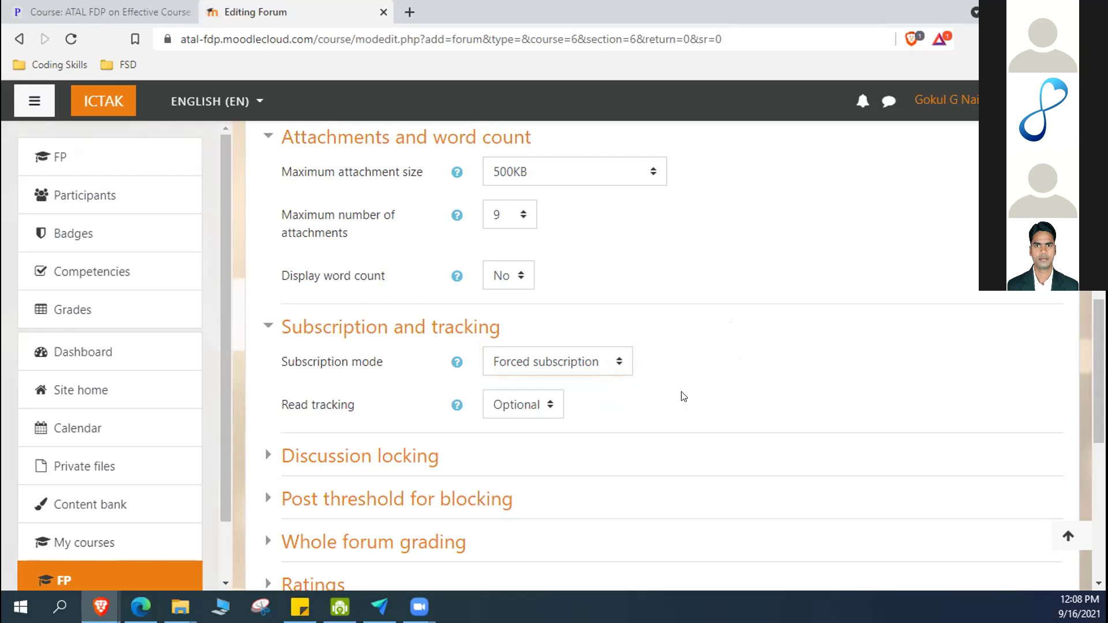
pyautogui.click(552, 400)
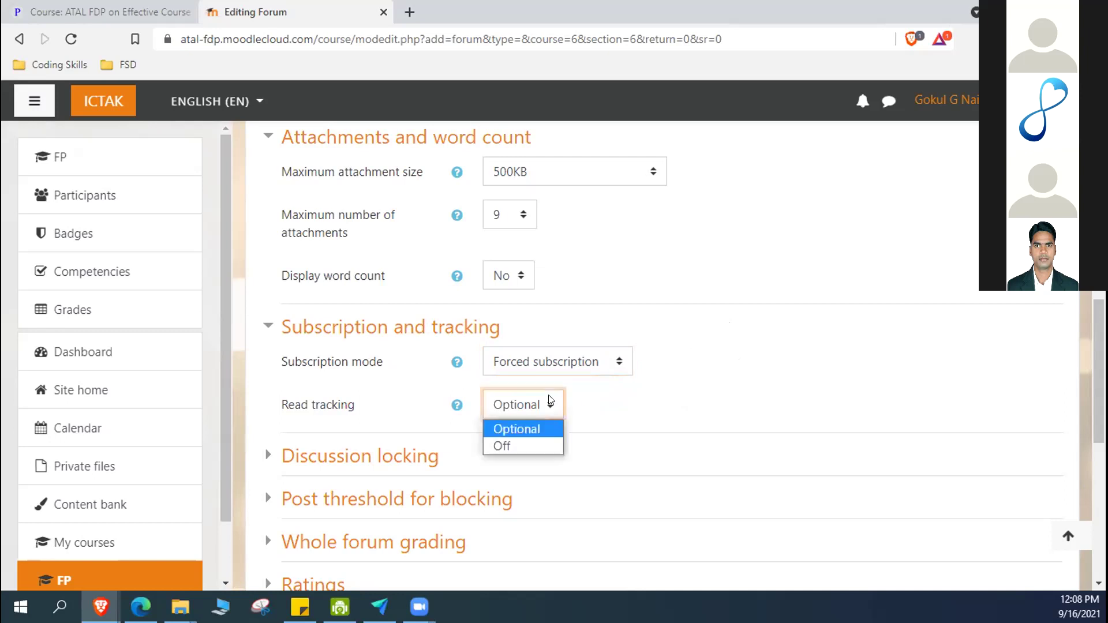
pyautogui.click(550, 401)
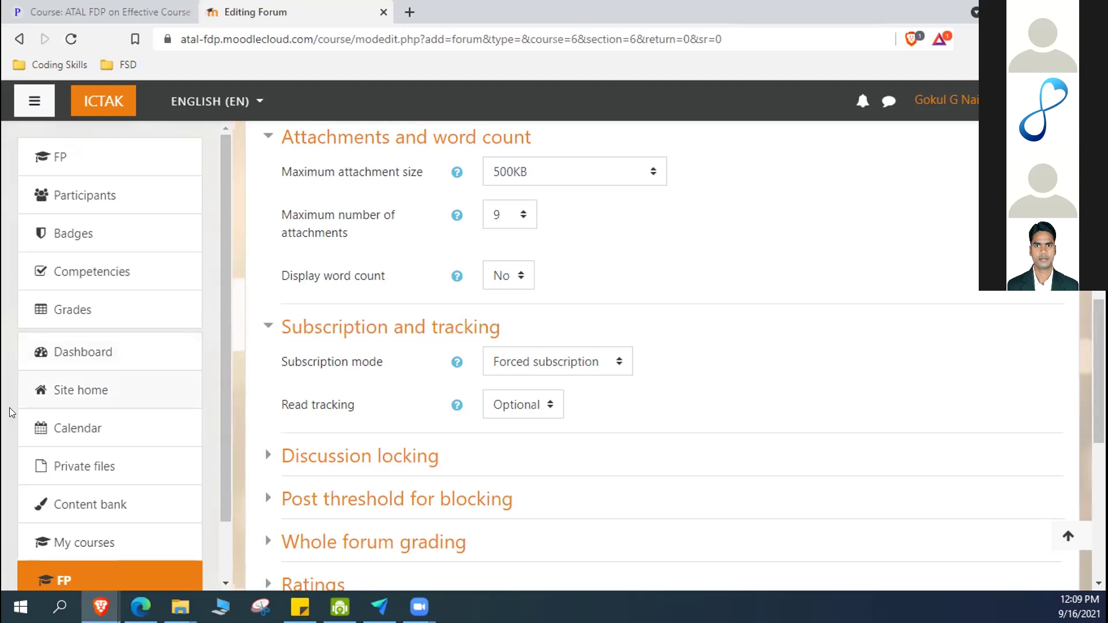
# Examine the discussion locking settings and the time periods offered under the post threshold for blocking.
pyautogui.scroll(-3, 508, 382)
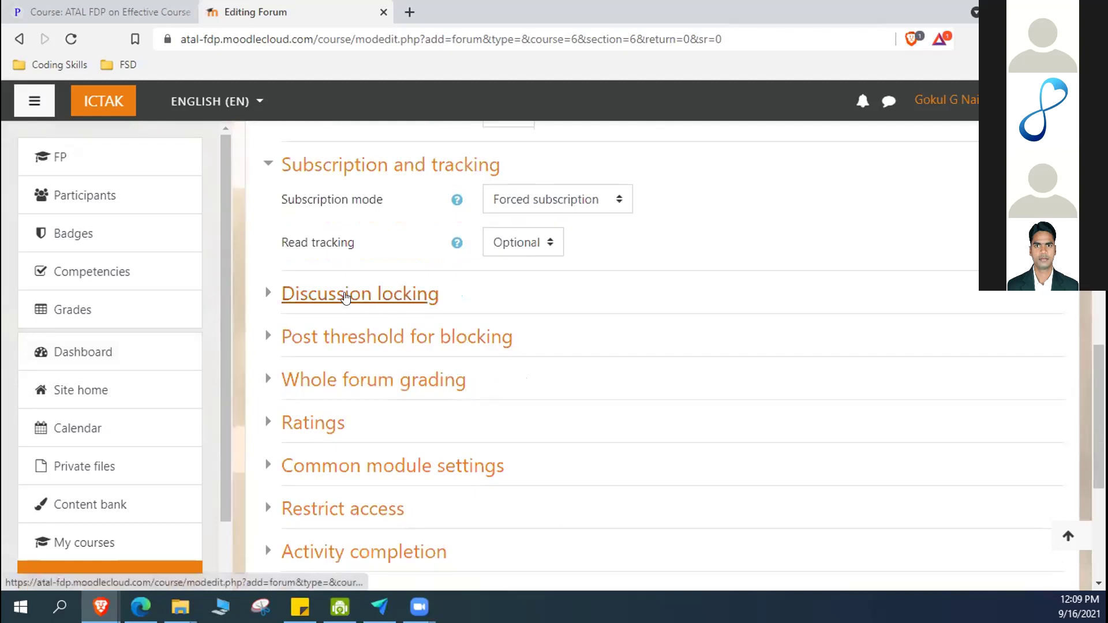
pyautogui.click(349, 298)
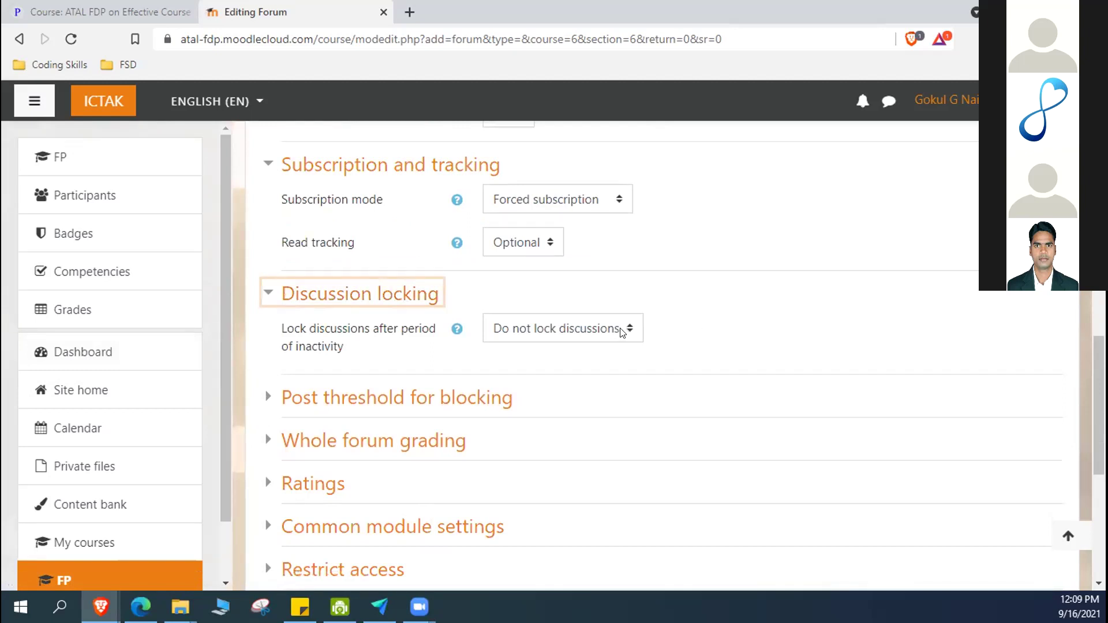
pyautogui.click(370, 400)
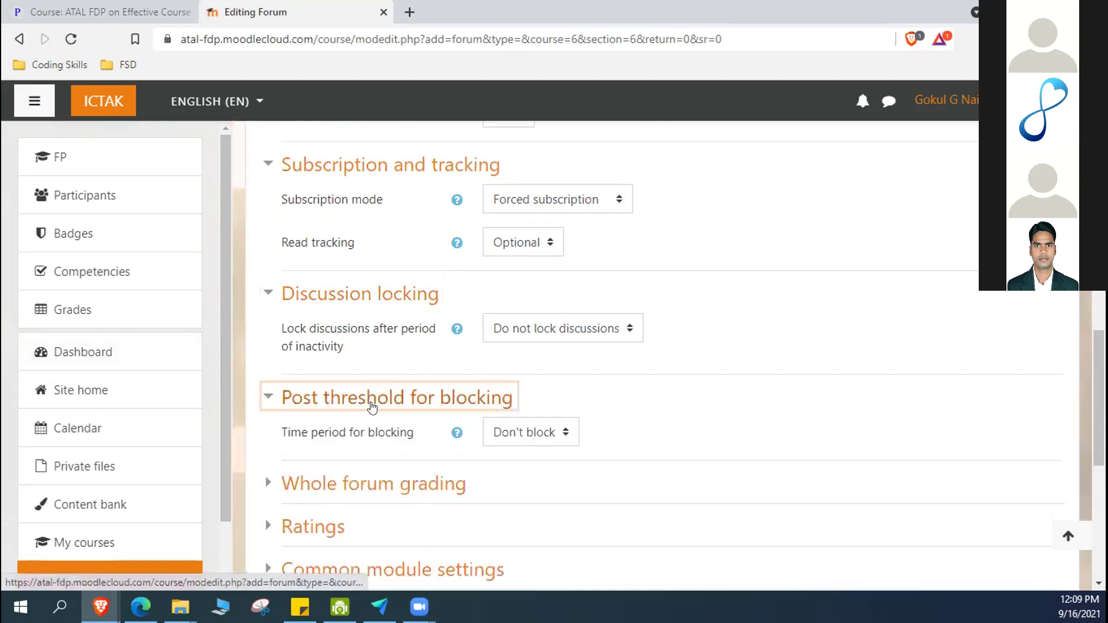
pyautogui.scroll(-1, 428, 403)
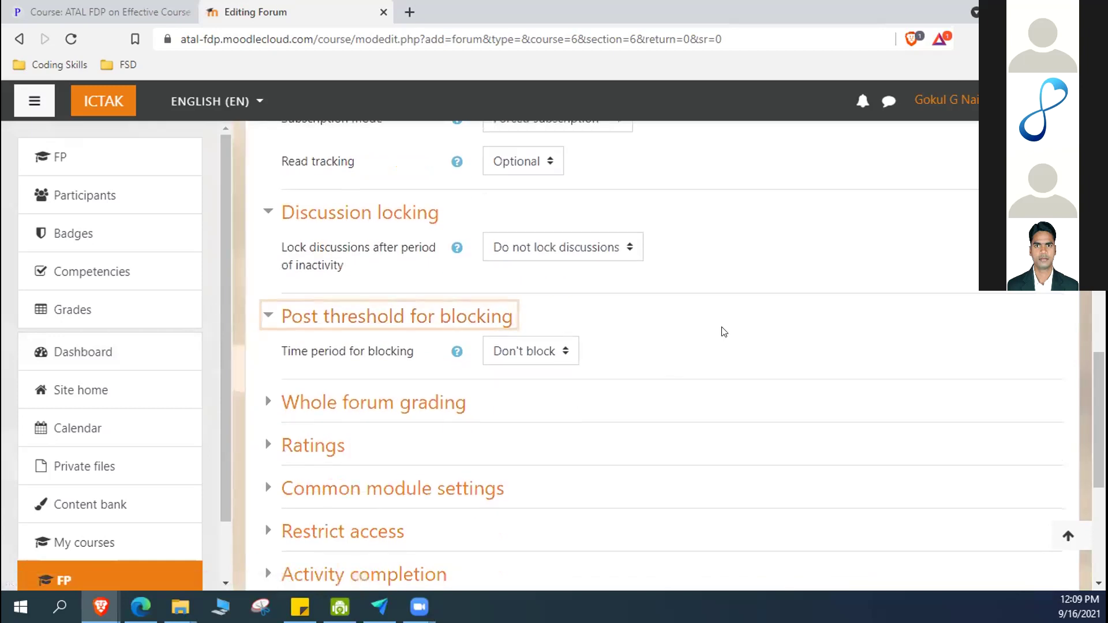
pyautogui.click(567, 353)
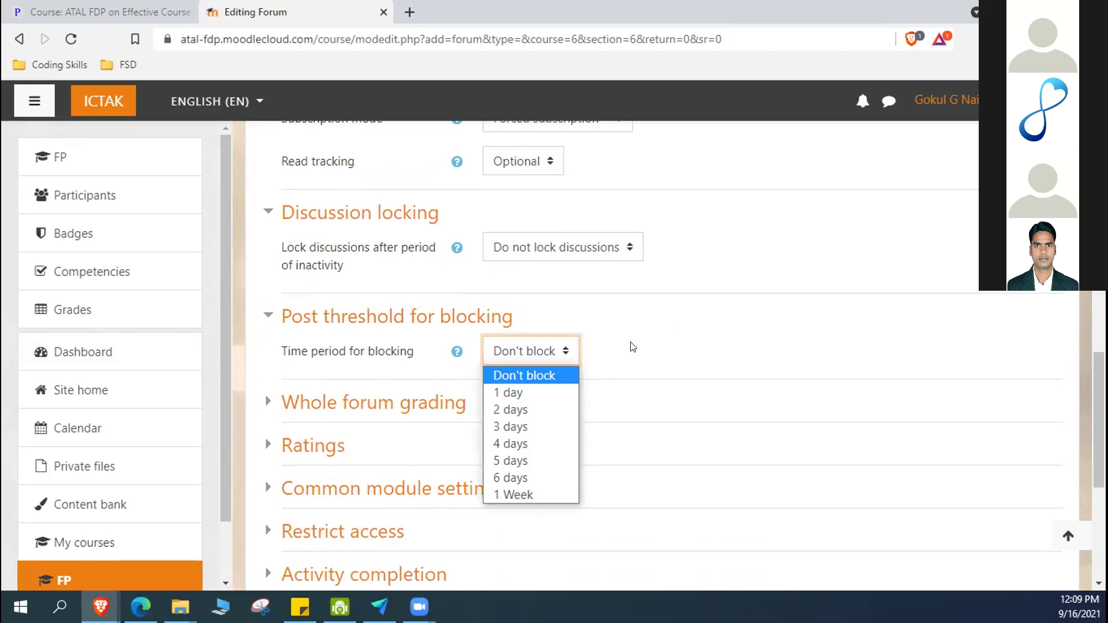
pyautogui.click(633, 347)
# Set the whole forum grading to type Point with a maximum grade of 10, using simple direct grading.
pyautogui.click(329, 404)
pyautogui.scroll(-3, 666, 437)
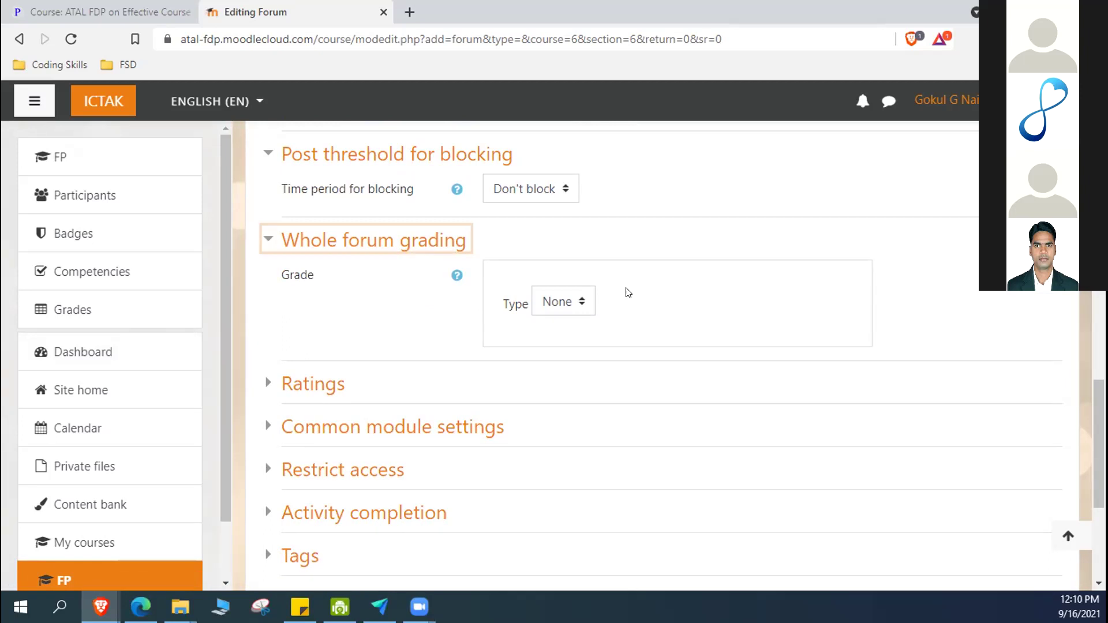
pyautogui.click(582, 302)
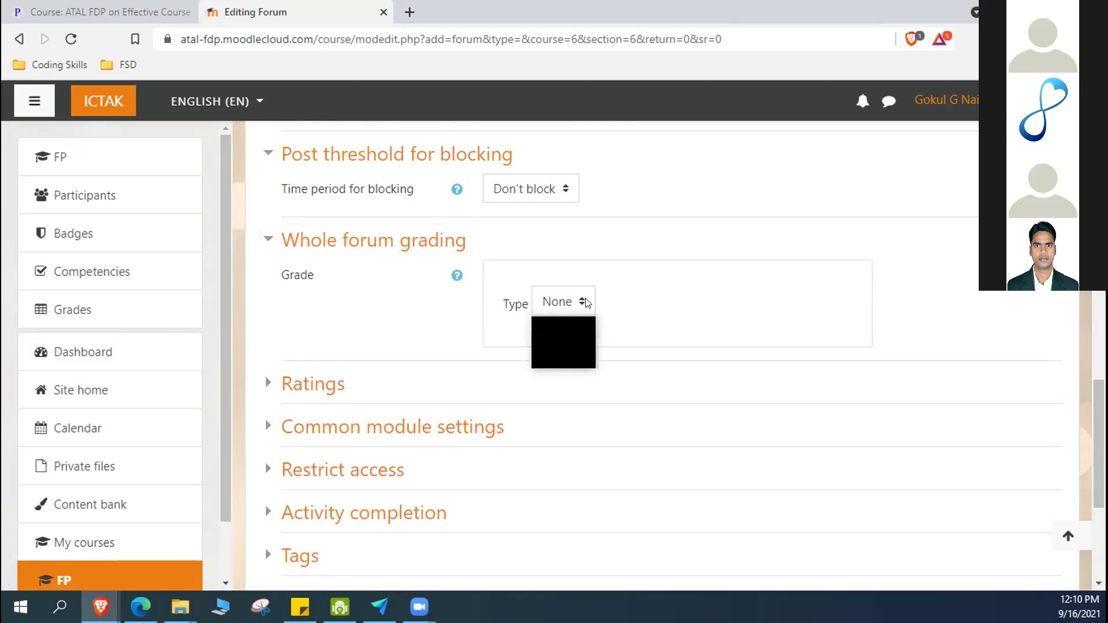
pyautogui.click(563, 343)
pyautogui.click(563, 301)
pyautogui.click(574, 349)
pyautogui.click(532, 364)
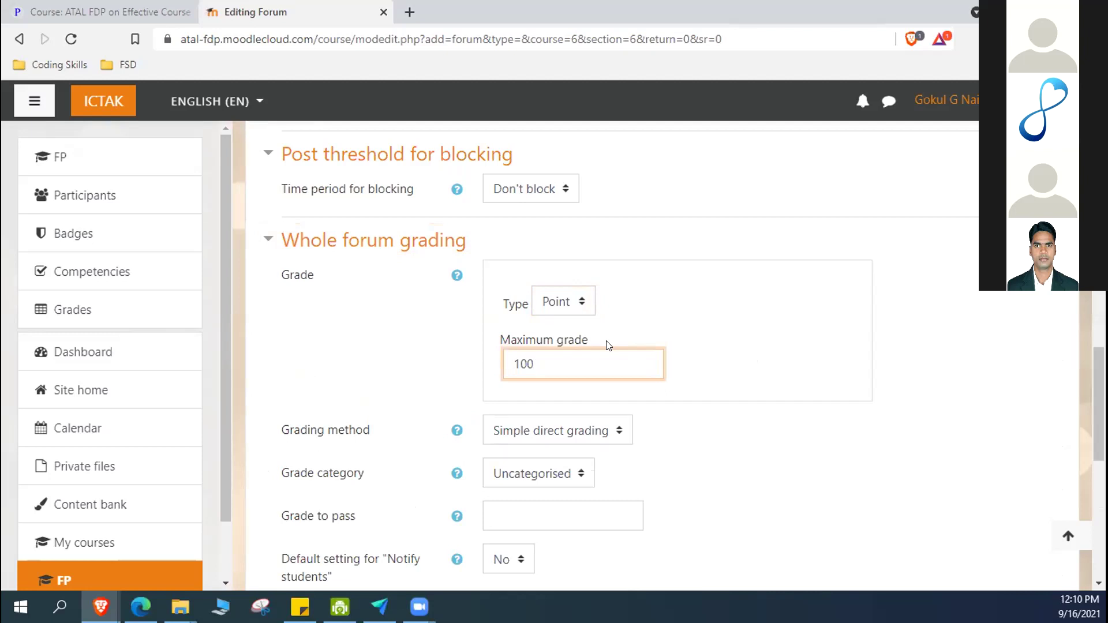
pyautogui.scroll(-3, 594, 343)
pyautogui.press('BackSpace')
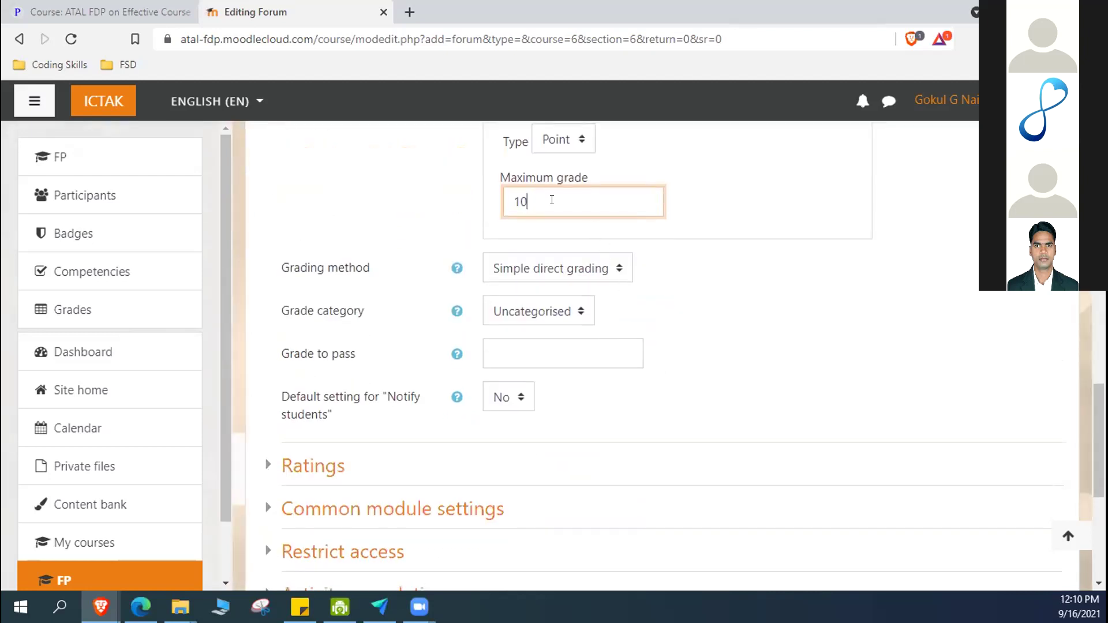
pyautogui.click(866, 279)
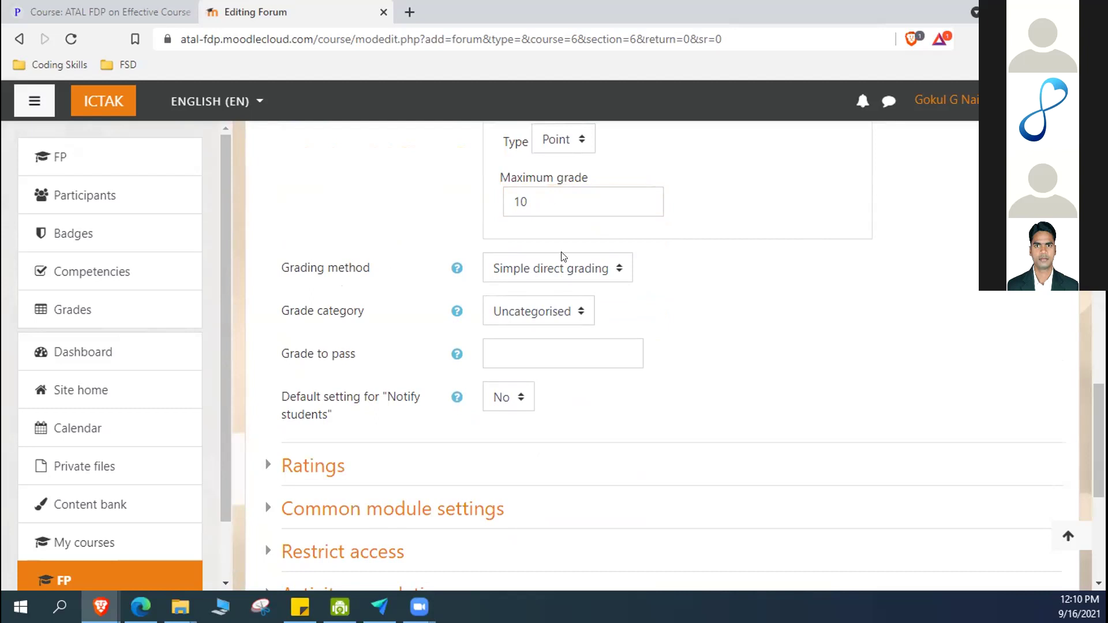
pyautogui.click(616, 268)
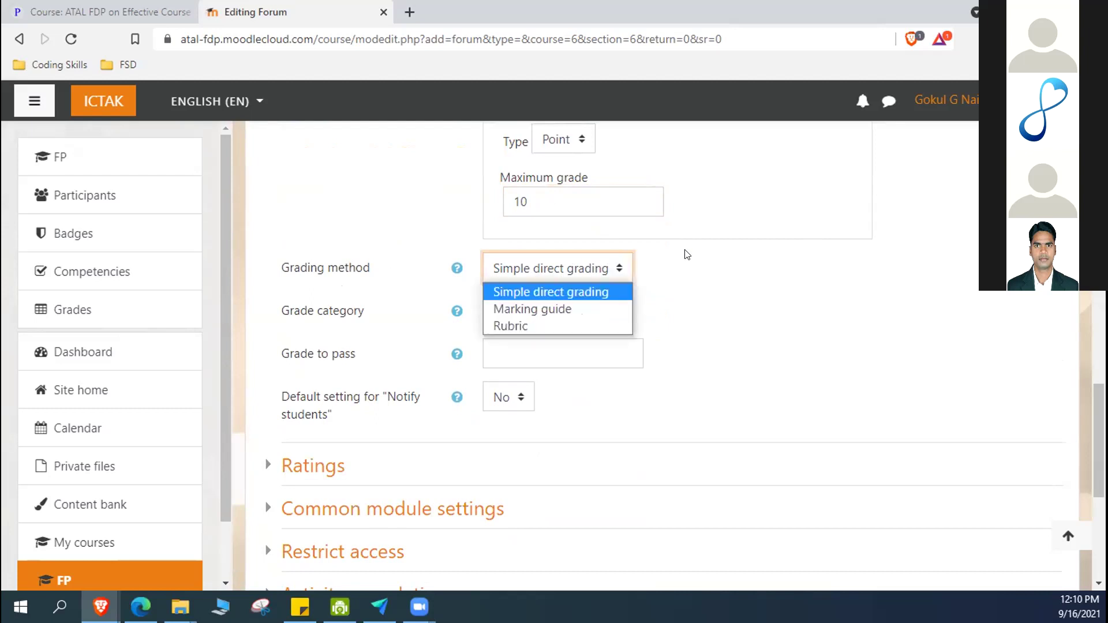
pyautogui.click(576, 292)
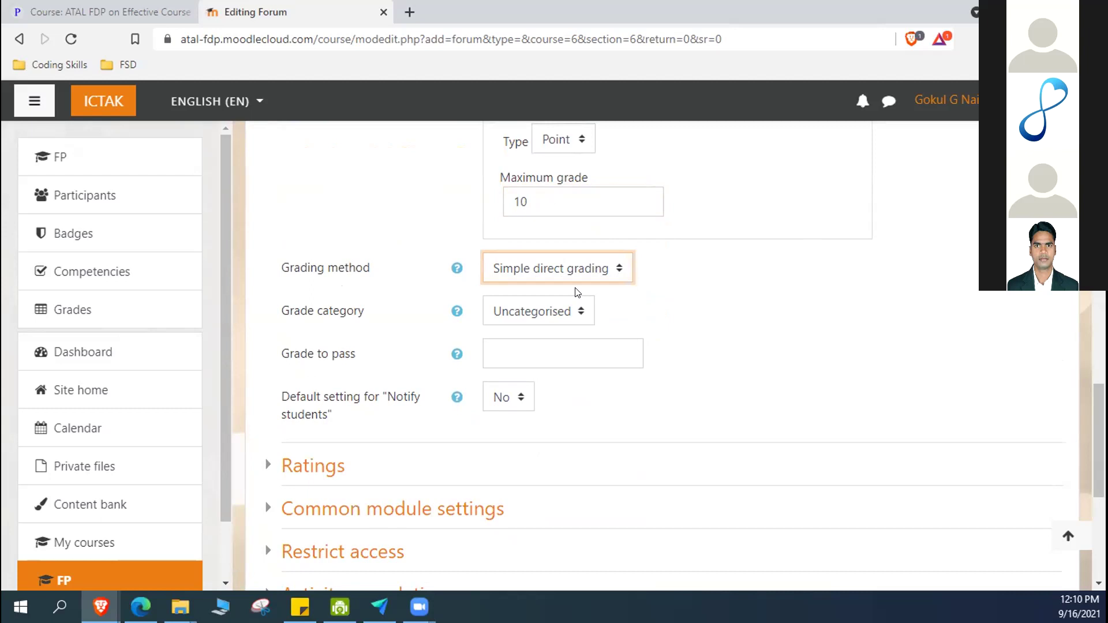
# Check the available grade categories, keep Uncategorised, and set the forum's grade to pass to 5.
pyautogui.click(567, 309)
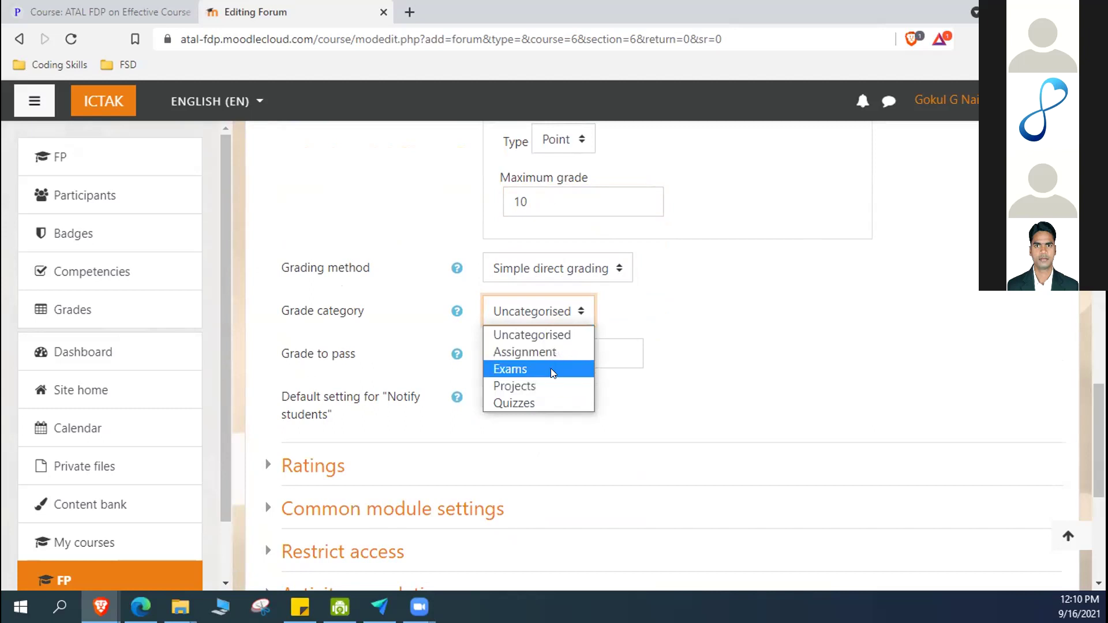
pyautogui.click(829, 280)
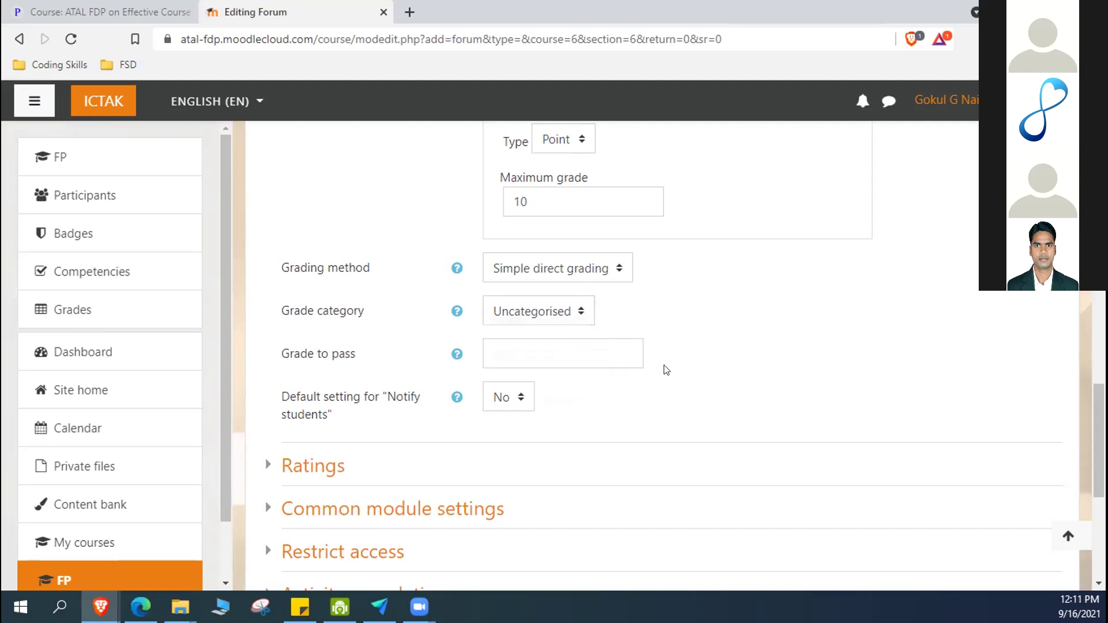
pyautogui.click(530, 346)
pyautogui.write('5')
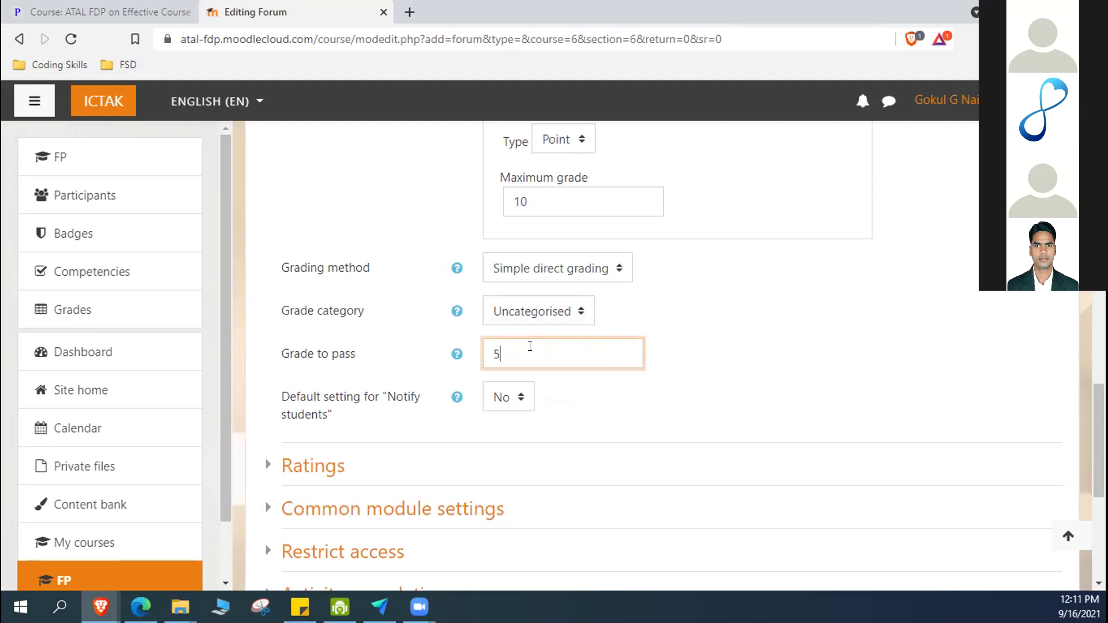
pyautogui.click(808, 266)
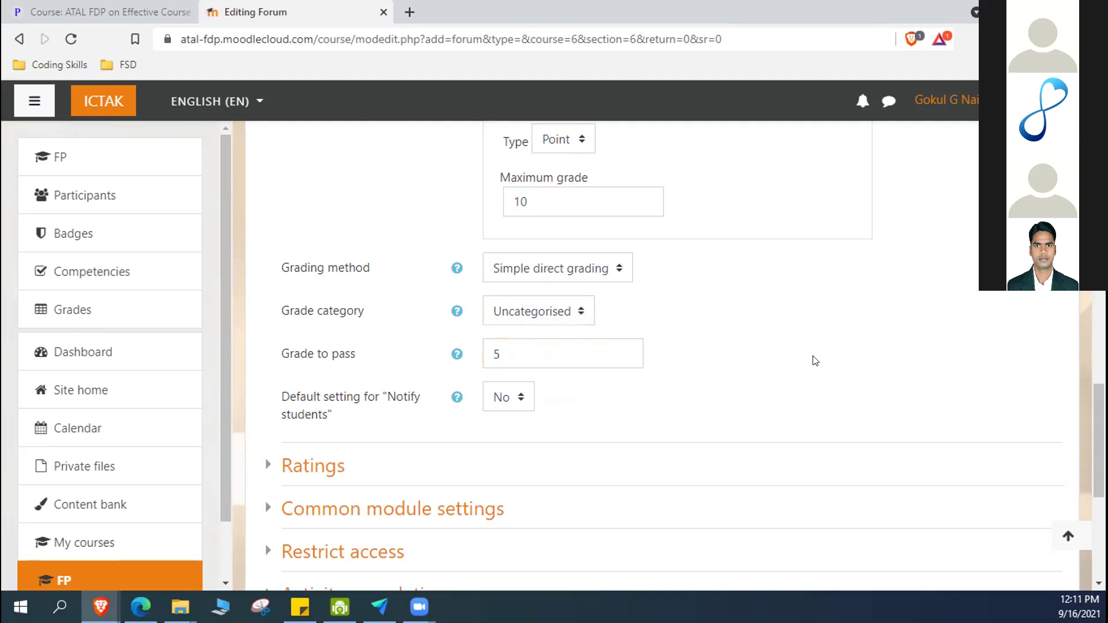
pyautogui.scroll(-2, 837, 383)
pyautogui.scroll(5, 787, 371)
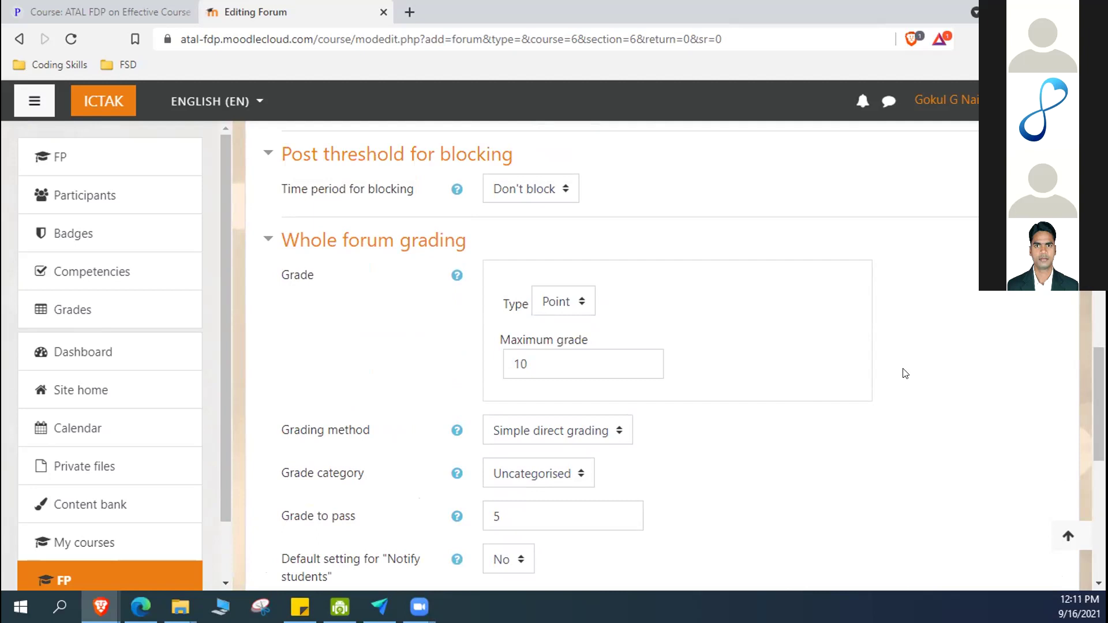
# Expand the forum's Ratings section and look at its aggregate type setting.
pyautogui.scroll(-4, 900, 369)
pyautogui.click(310, 388)
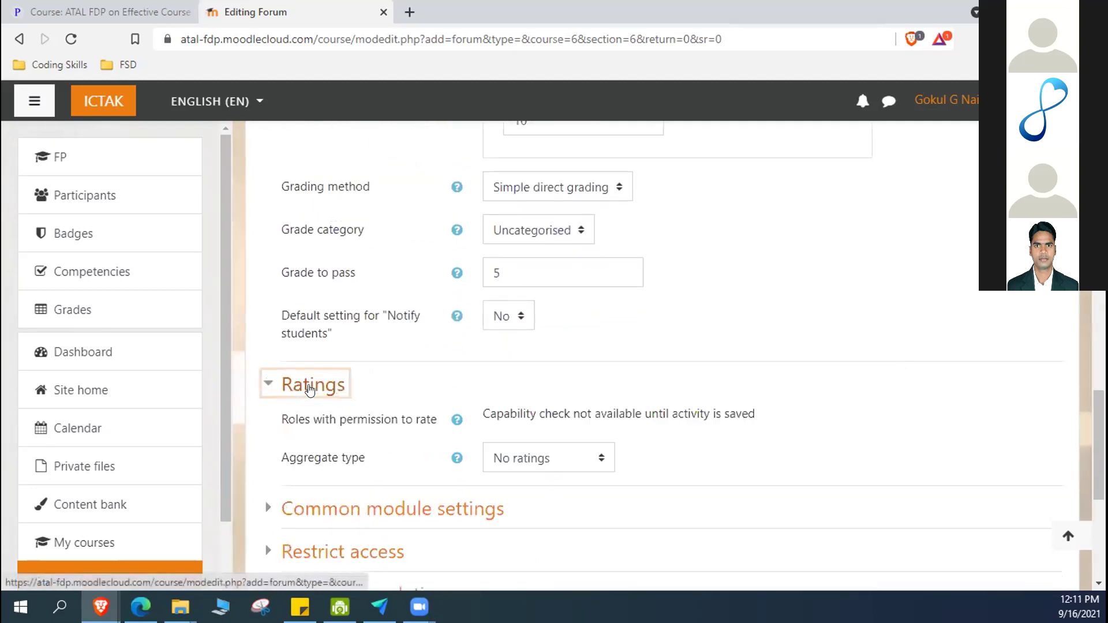
pyautogui.scroll(-1, 762, 406)
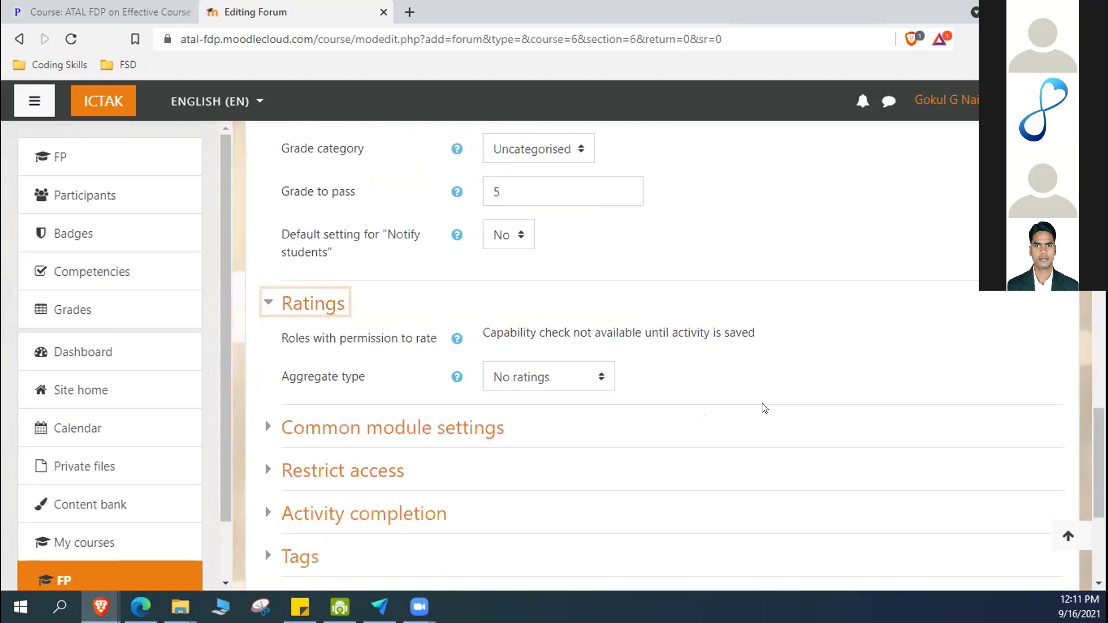
pyautogui.click(602, 376)
pyautogui.click(602, 376)
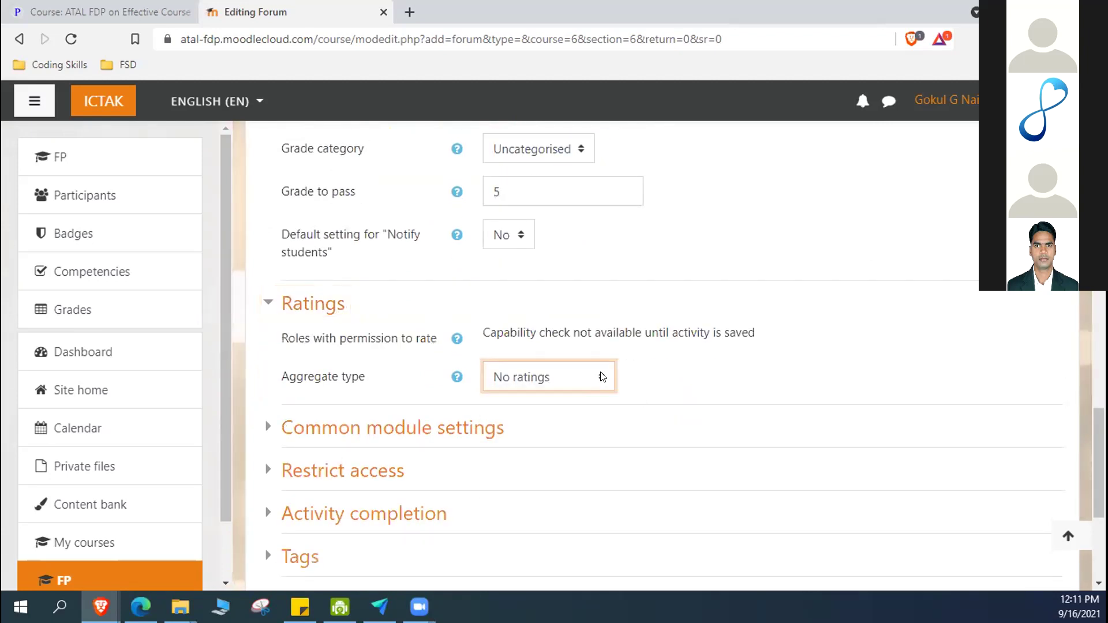
pyautogui.click(757, 357)
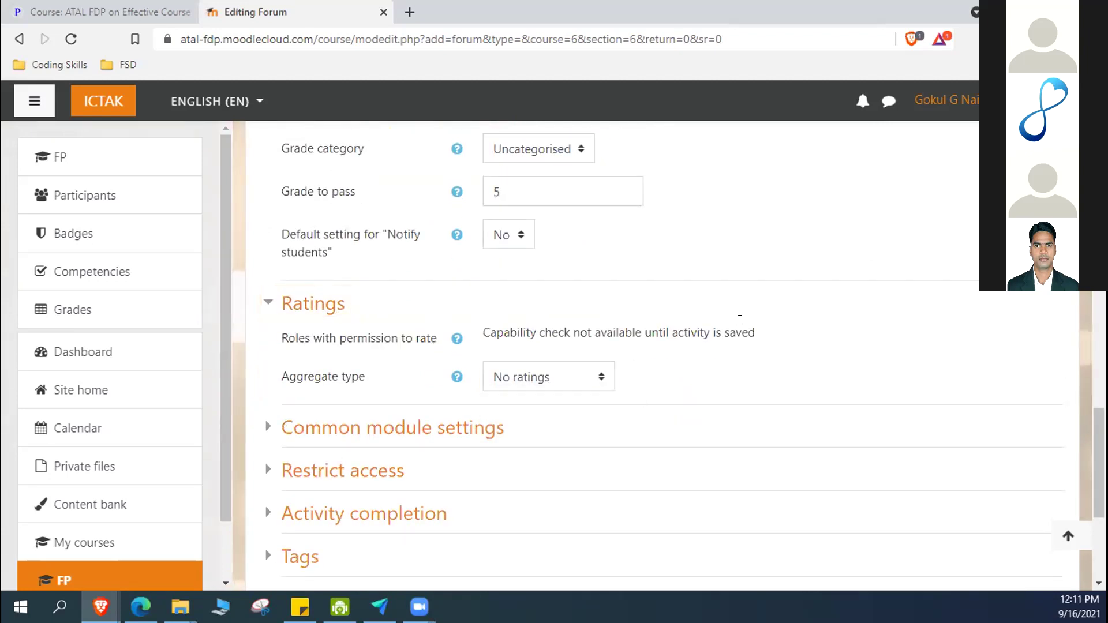
# Compare the whole forum grading settings with the rating aggregate types, keep No ratings, and collapse the Ratings section.
pyautogui.scroll(5, 678, 302)
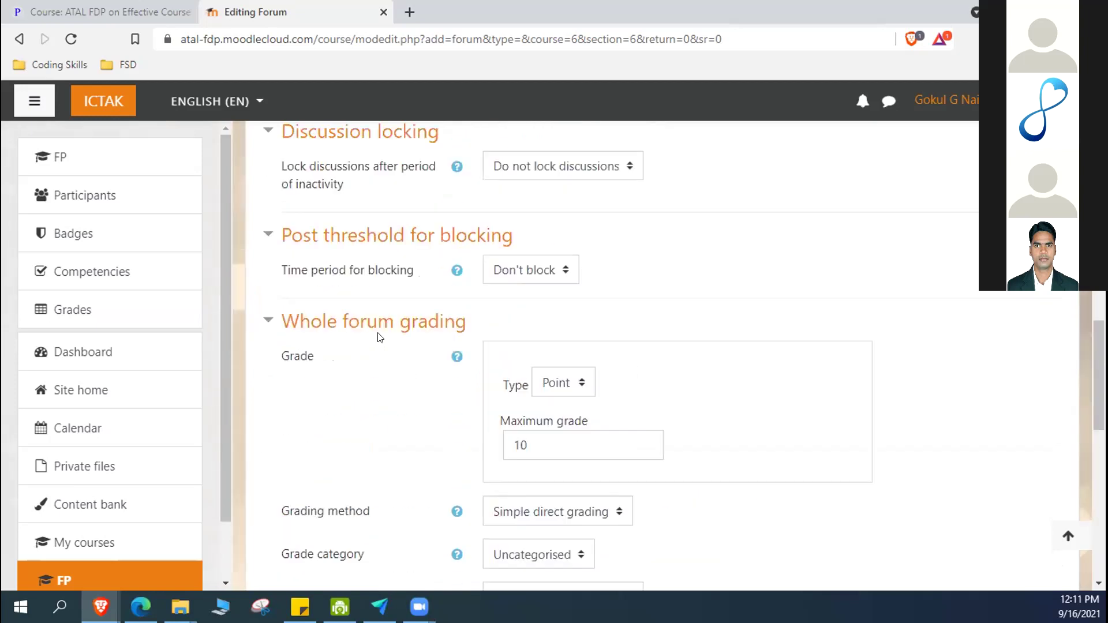
pyautogui.scroll(-1, 607, 426)
pyautogui.scroll(-5, 607, 426)
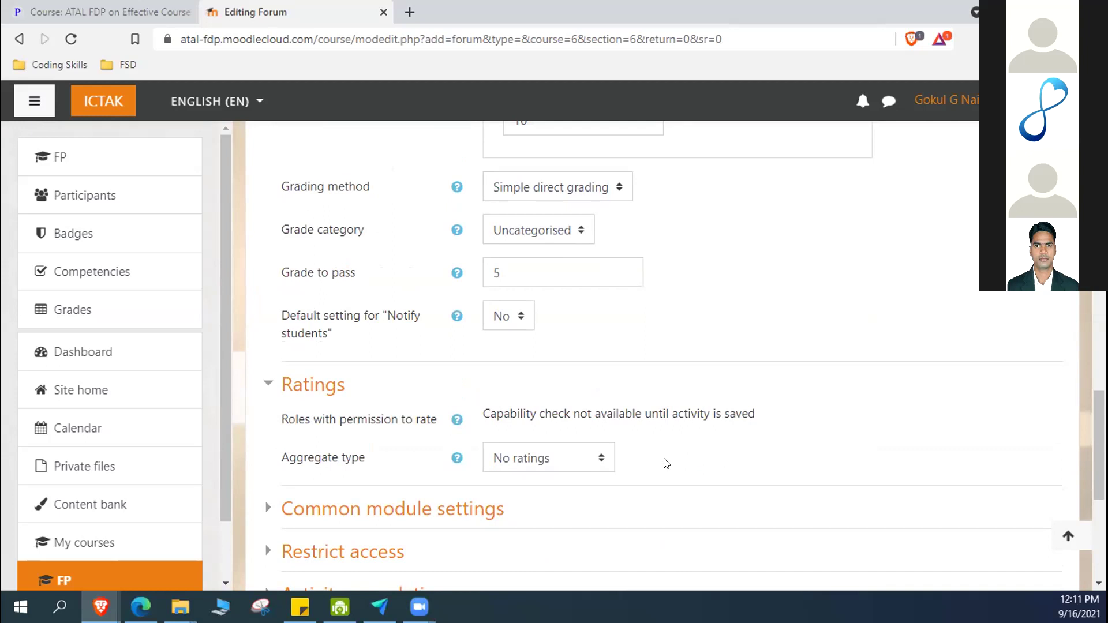
pyautogui.click(603, 459)
pyautogui.scroll(-1, 601, 456)
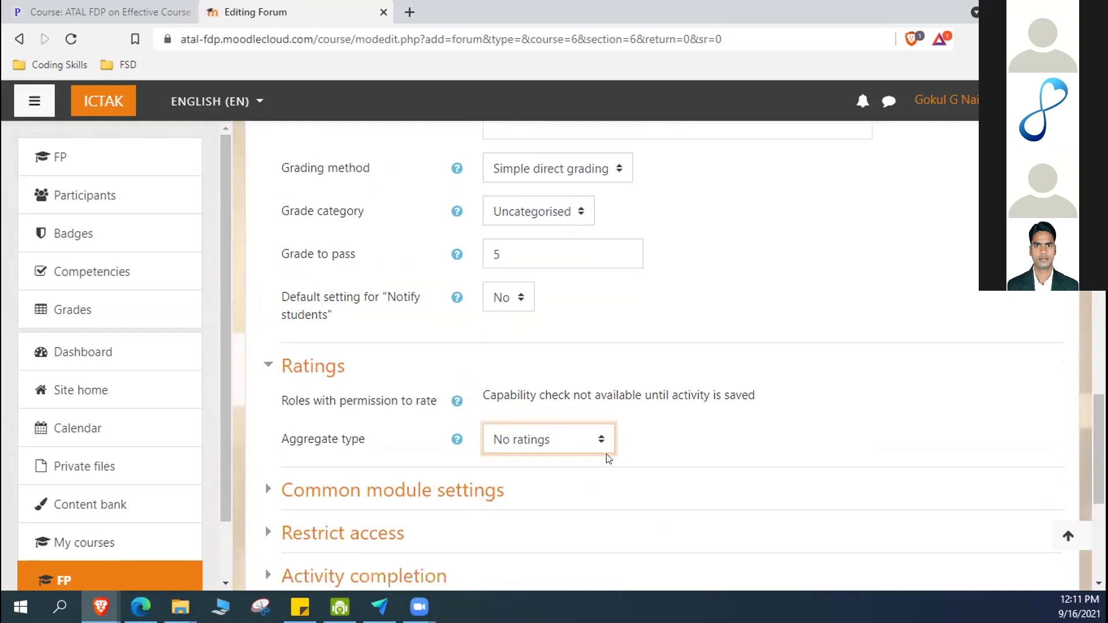
pyautogui.click(581, 393)
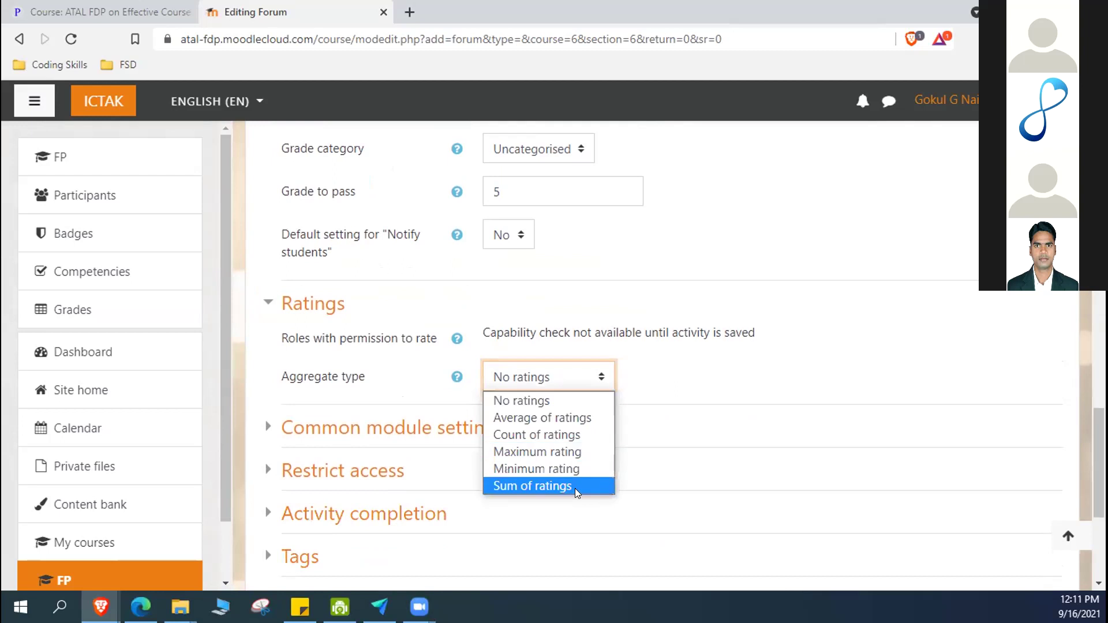
pyautogui.click(733, 387)
pyautogui.click(732, 385)
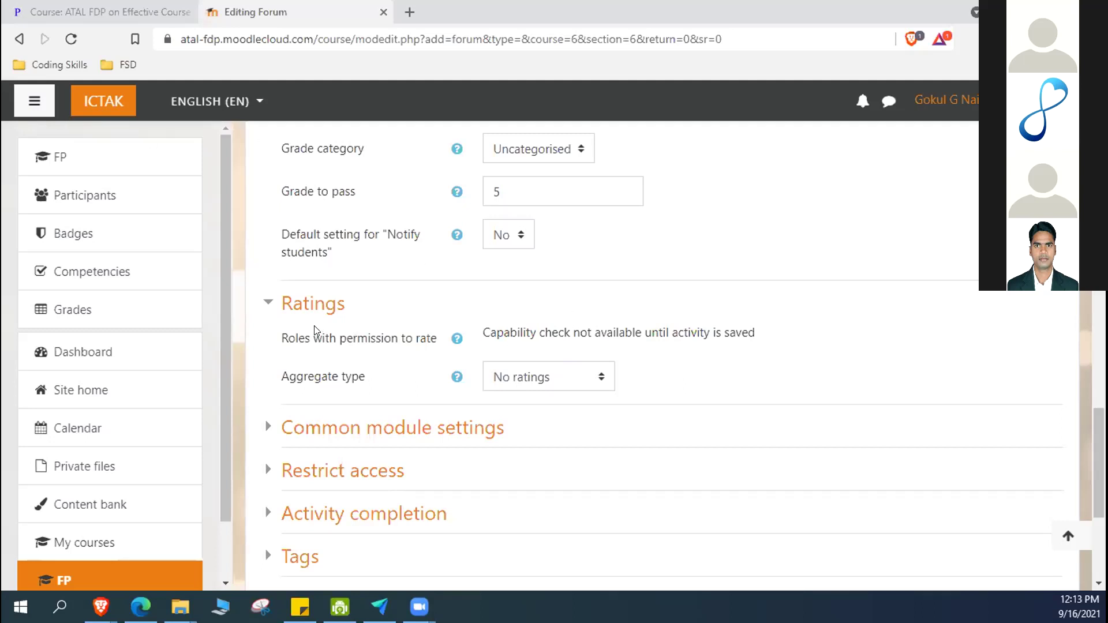
pyautogui.scroll(-1, 314, 330)
pyautogui.click(269, 220)
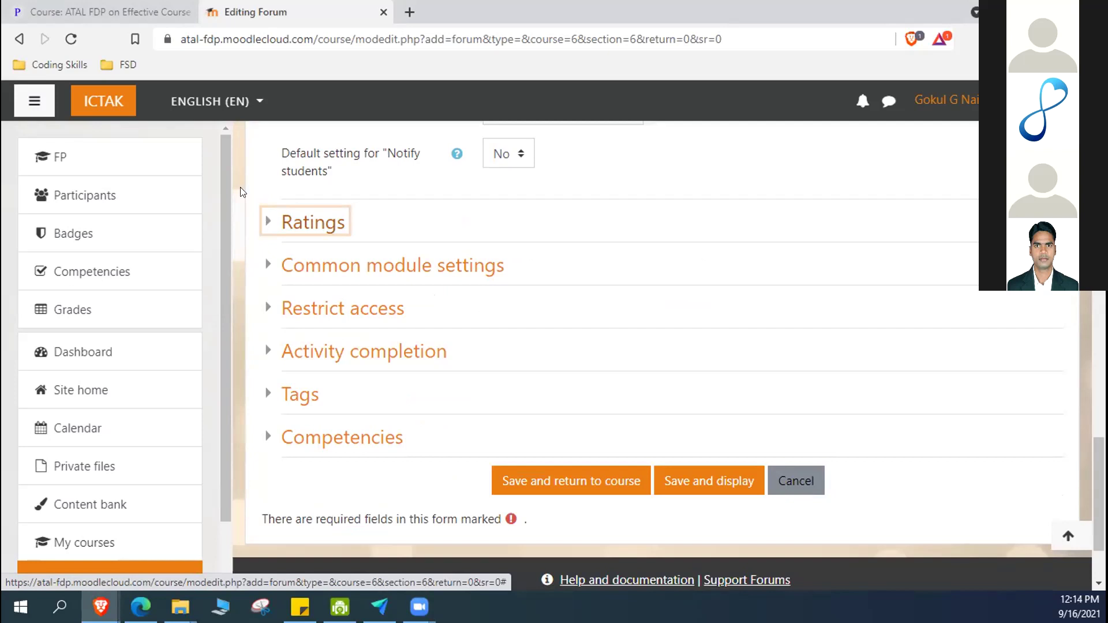
# Examine the availability, ID number and group mode options in the common module settings, keeping the forum shown on the course page.
pyautogui.click(322, 267)
pyautogui.click(731, 315)
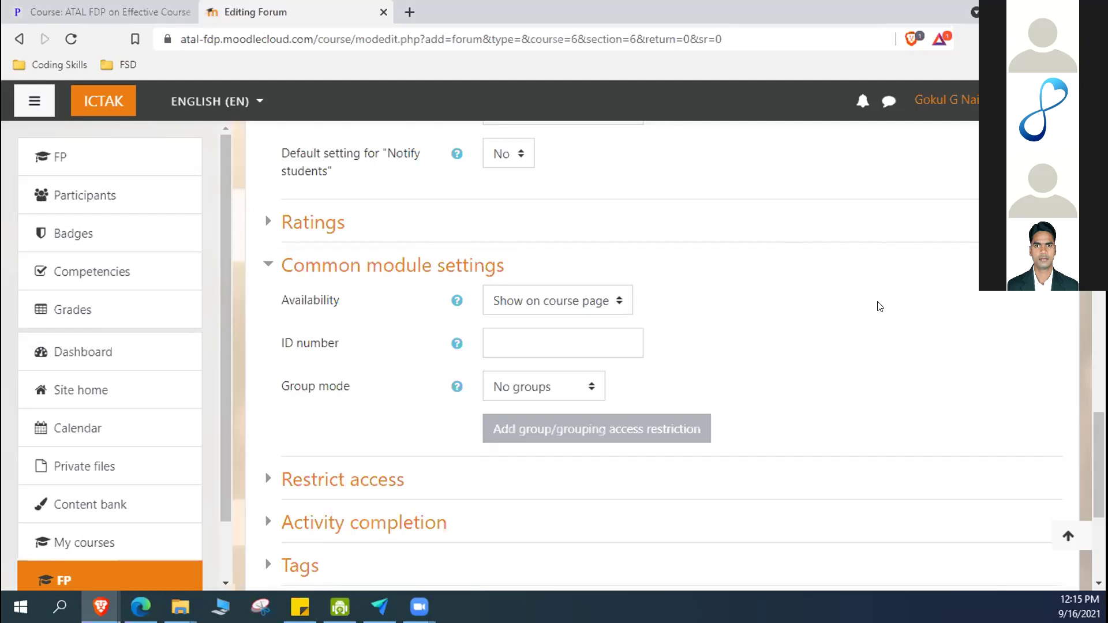
pyautogui.click(603, 297)
pyautogui.click(615, 324)
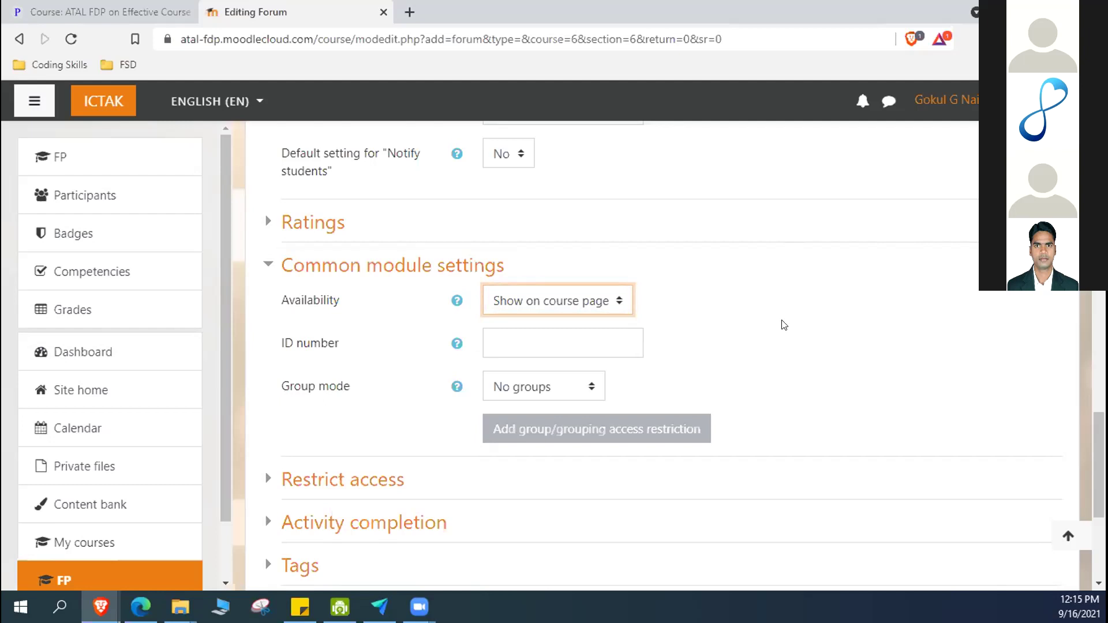
pyautogui.click(602, 304)
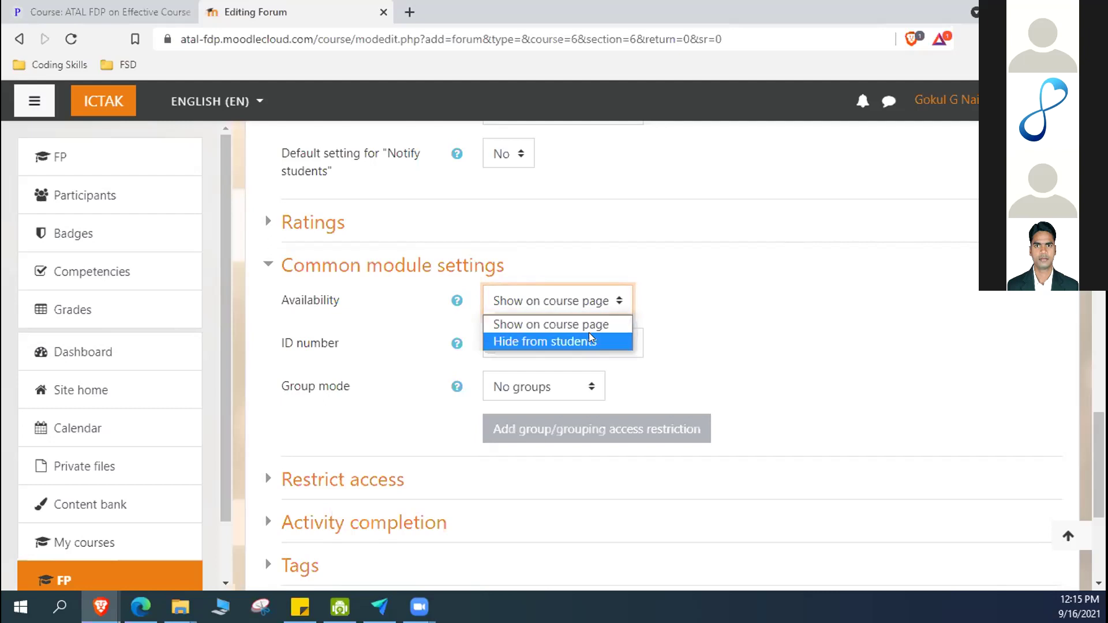
pyautogui.click(591, 325)
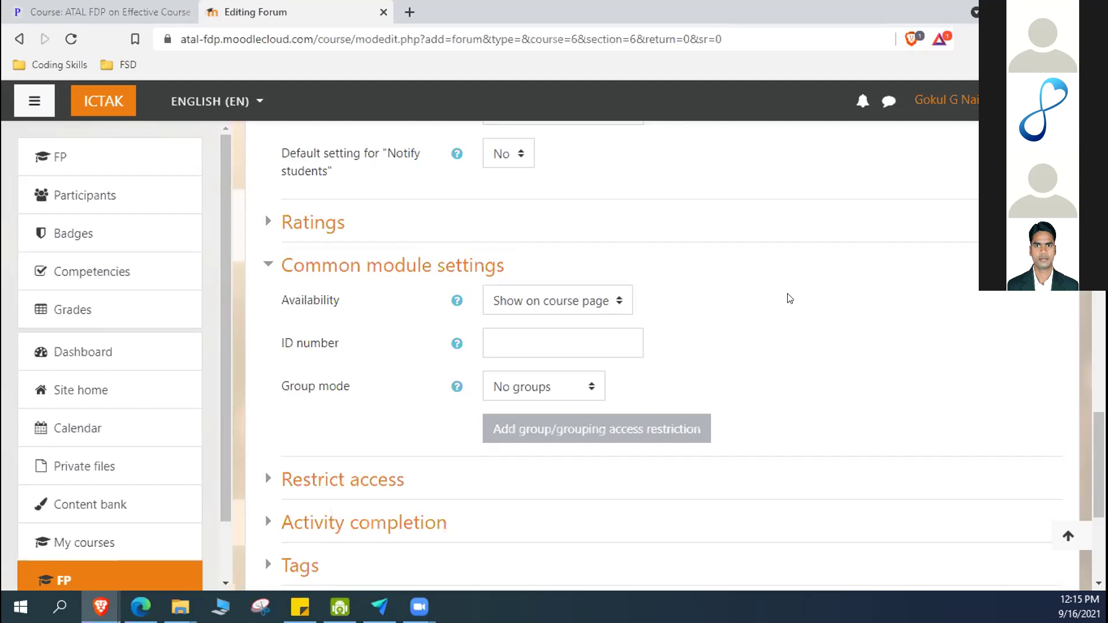
pyautogui.click(585, 346)
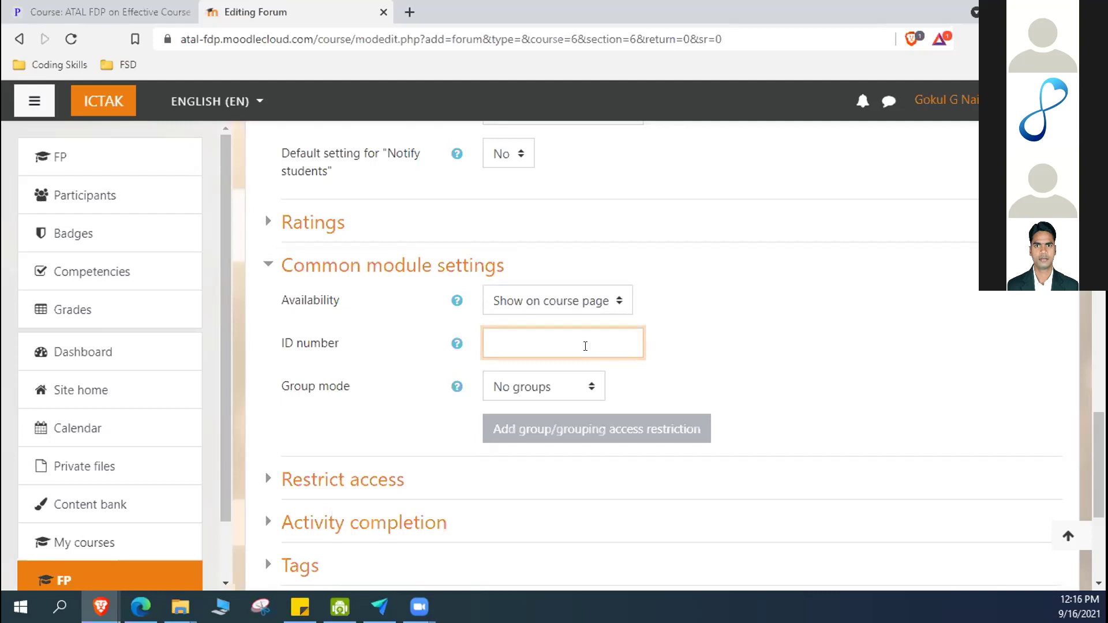
pyautogui.click(575, 387)
pyautogui.click(711, 372)
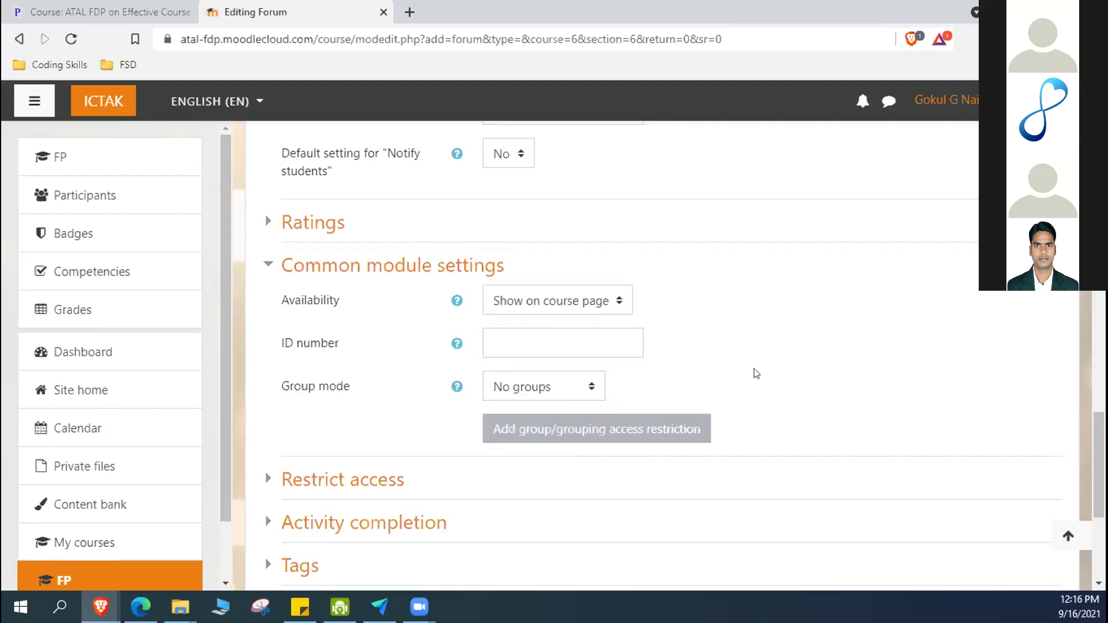
pyautogui.click(267, 264)
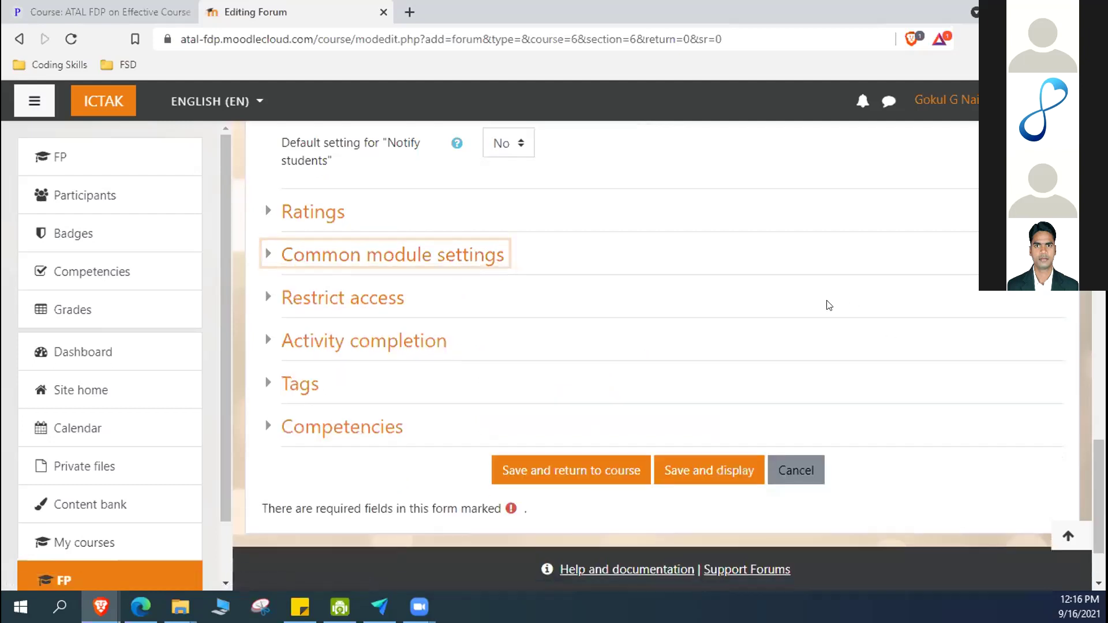
# Review the restriction types that can be added under Restrict access without adding one, and collapse the section.
pyautogui.scroll(-2, 829, 305)
pyautogui.click(268, 195)
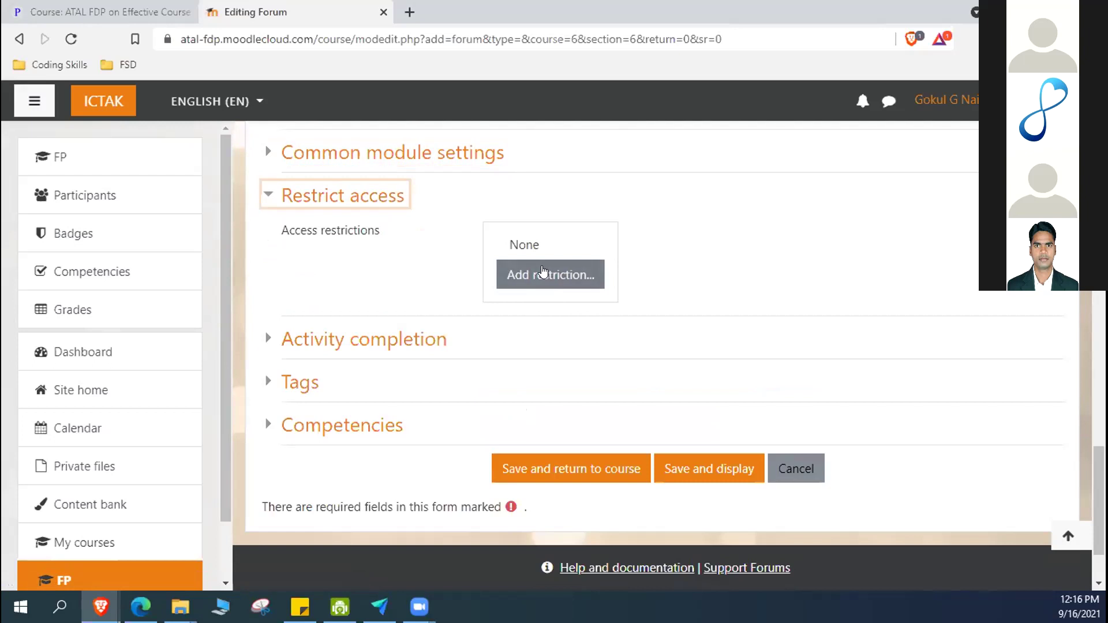
pyautogui.click(543, 272)
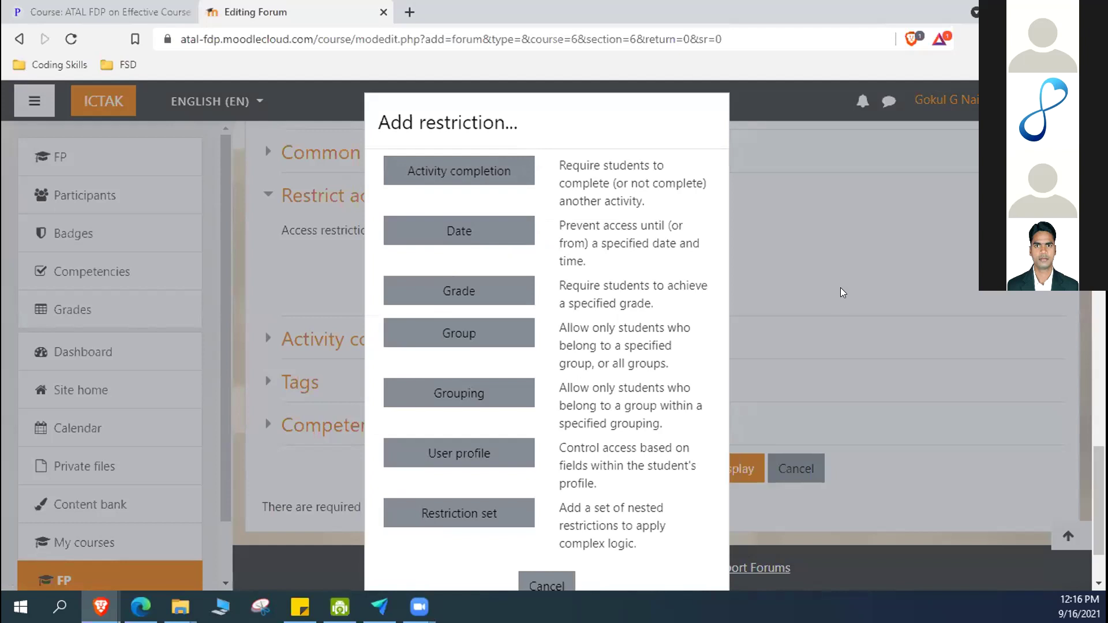
pyautogui.click(547, 585)
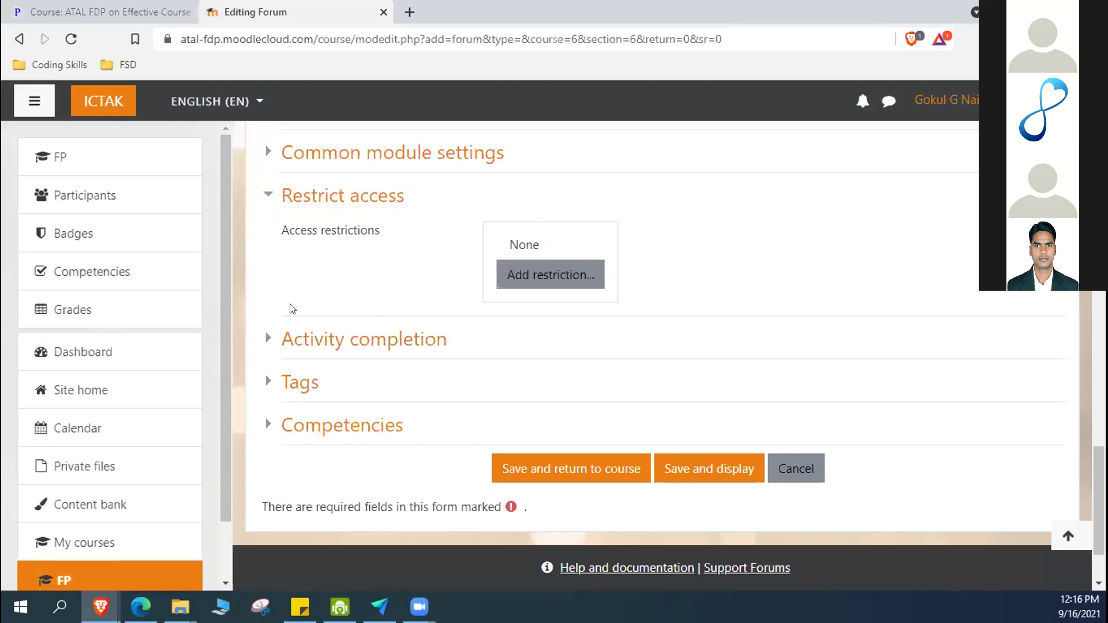
pyautogui.click(260, 194)
# Examine the activity completion tracking options and the tags field, collapsing each section without changing it.
pyautogui.click(268, 238)
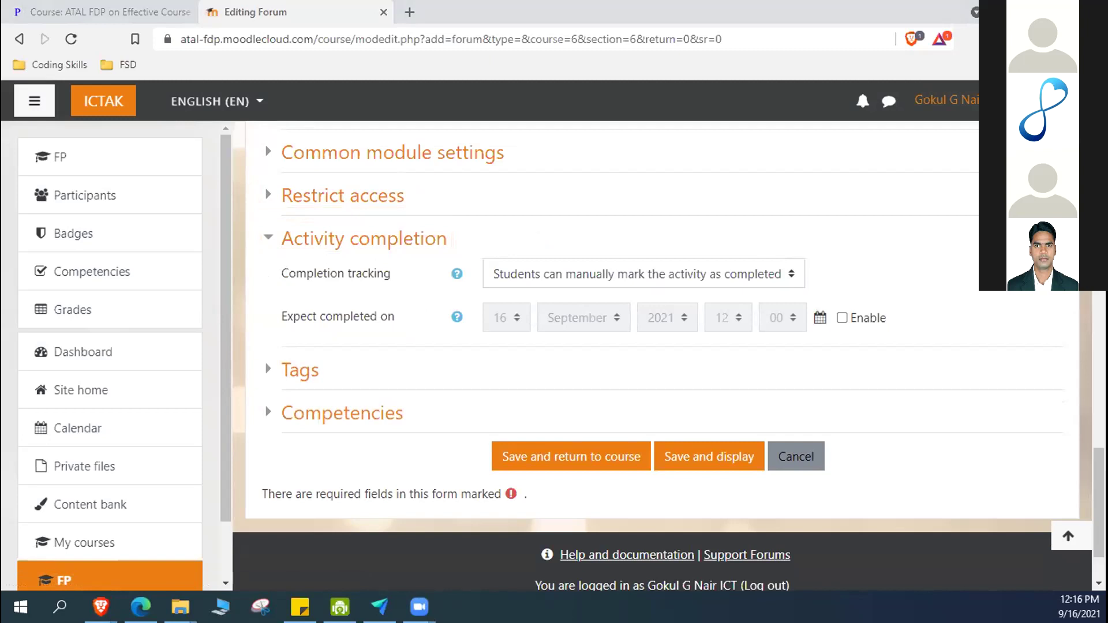
pyautogui.click(783, 279)
pyautogui.click(783, 279)
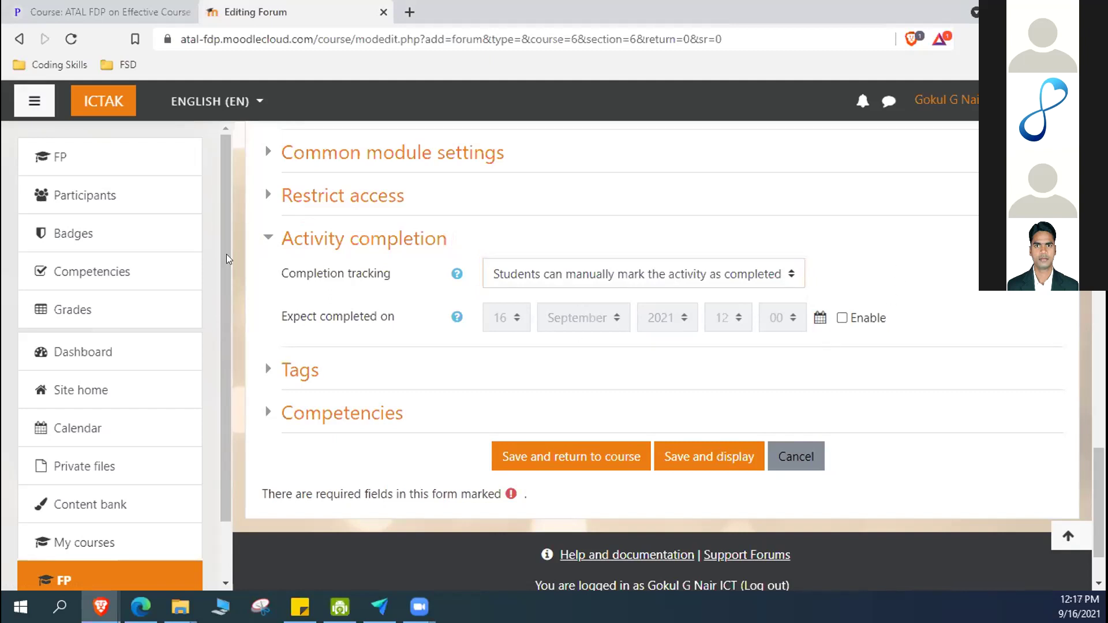
pyautogui.click(271, 235)
pyautogui.click(270, 282)
pyautogui.click(618, 350)
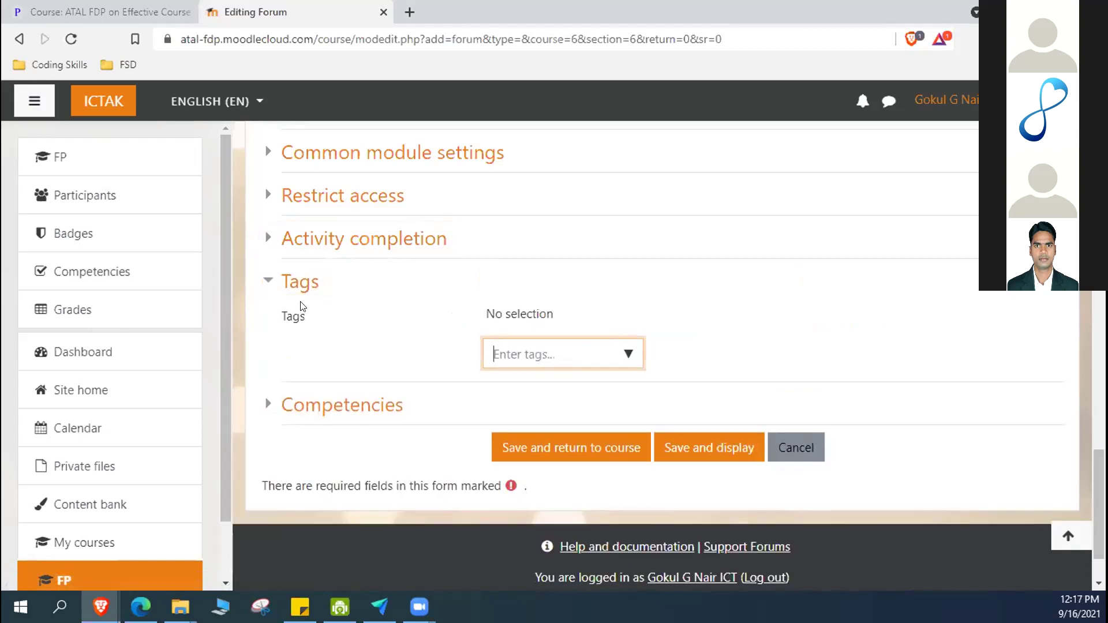
pyautogui.click(268, 282)
# Examine the course competencies and the actions offered upon activity completion, keep "Do nothing", and collapse the Competencies section.
pyautogui.click(268, 327)
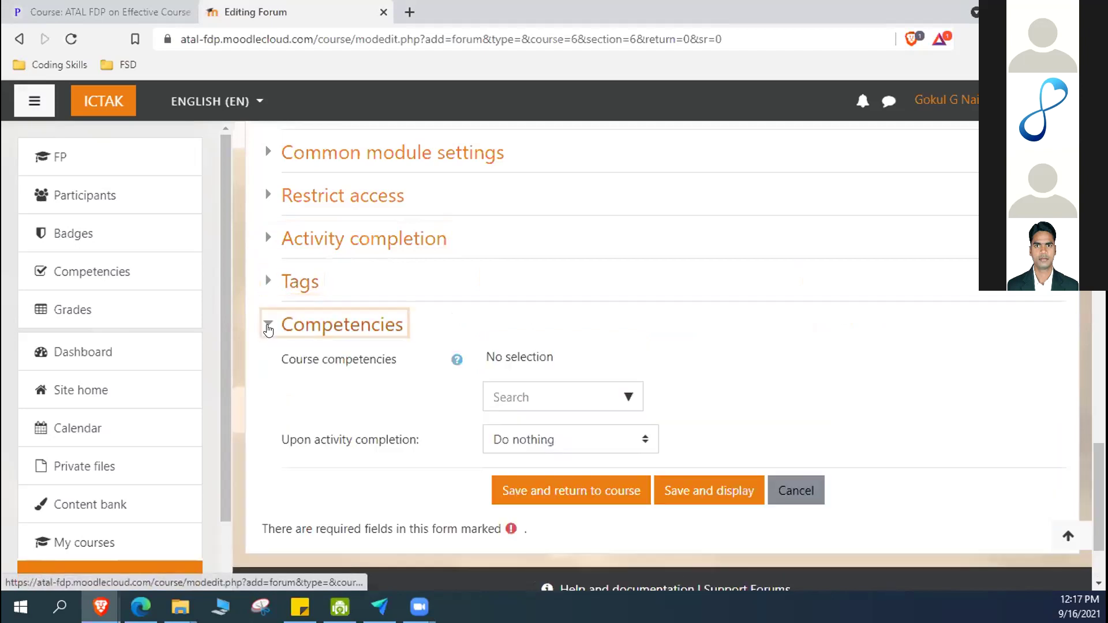
pyautogui.click(627, 397)
pyautogui.click(822, 359)
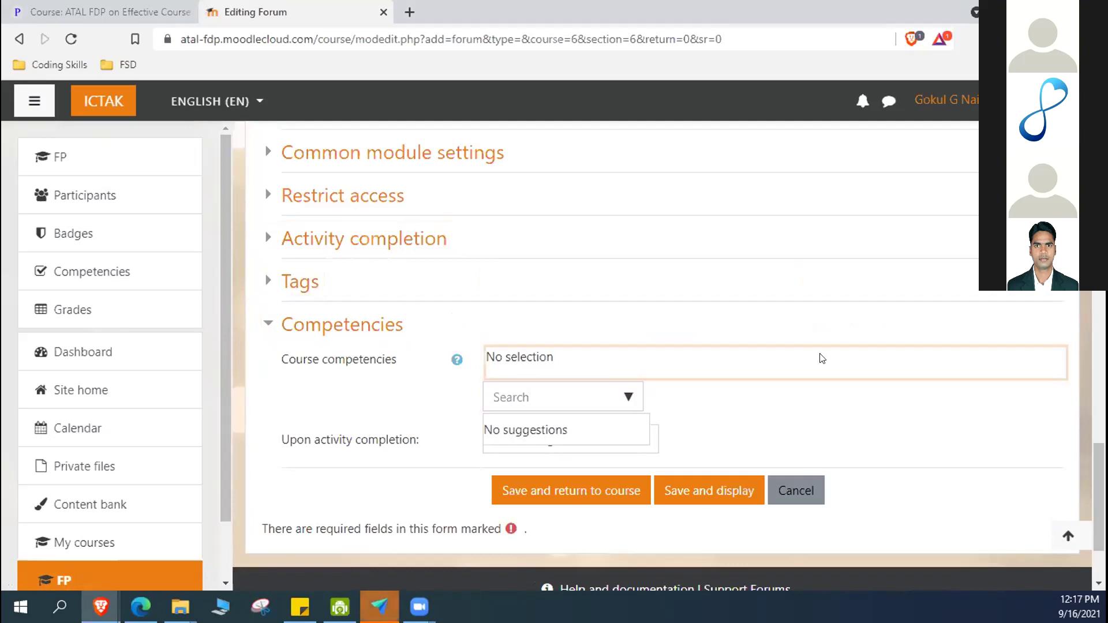
pyautogui.click(645, 441)
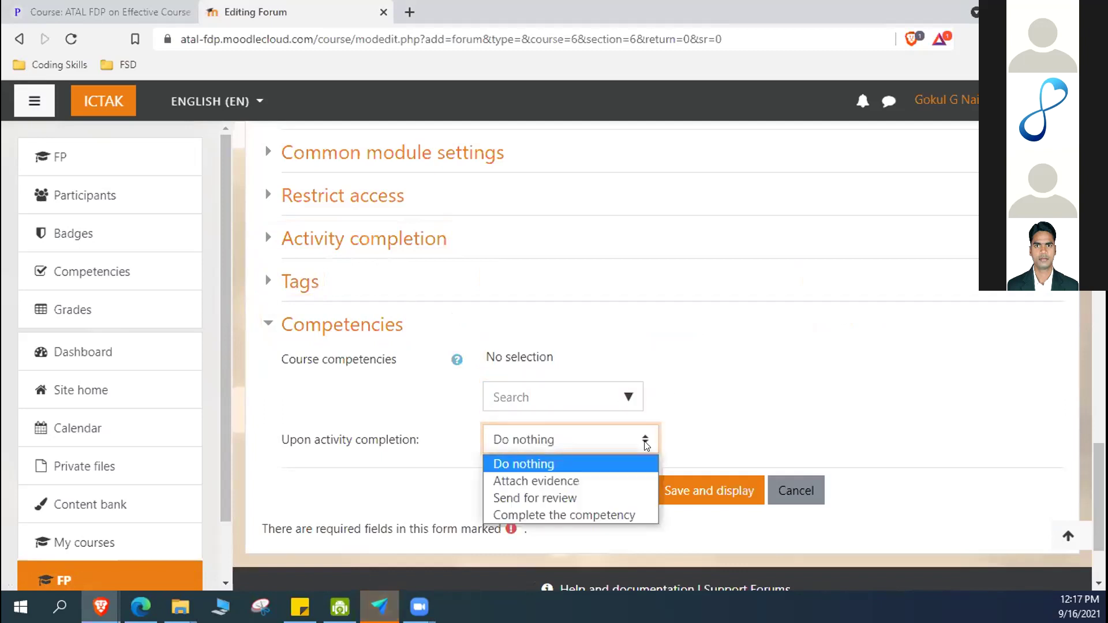
pyautogui.click(718, 411)
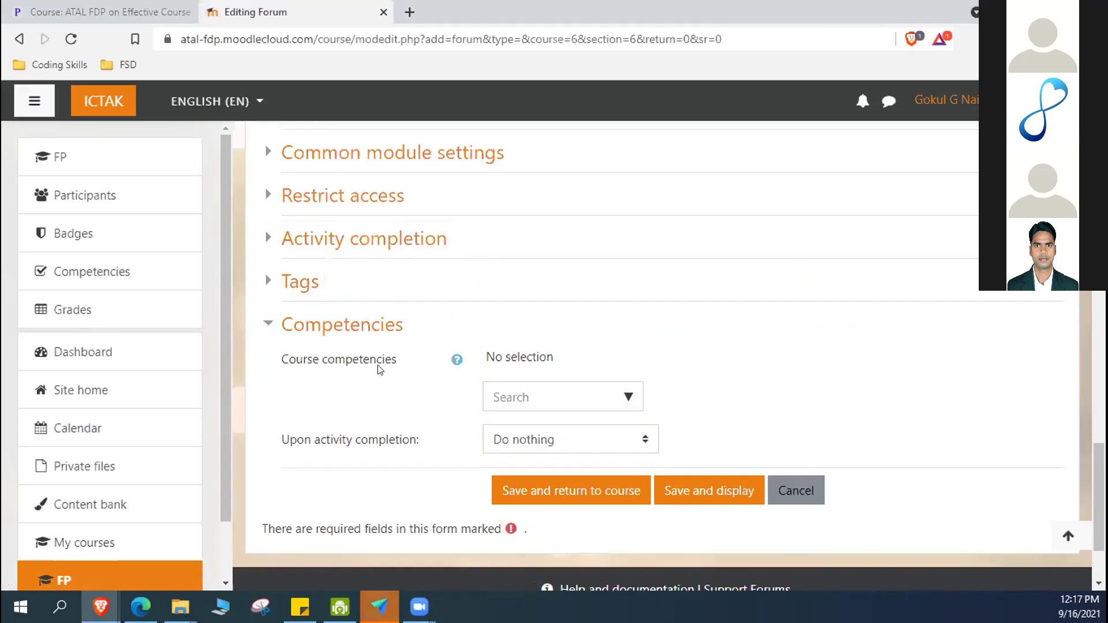
pyautogui.click(266, 325)
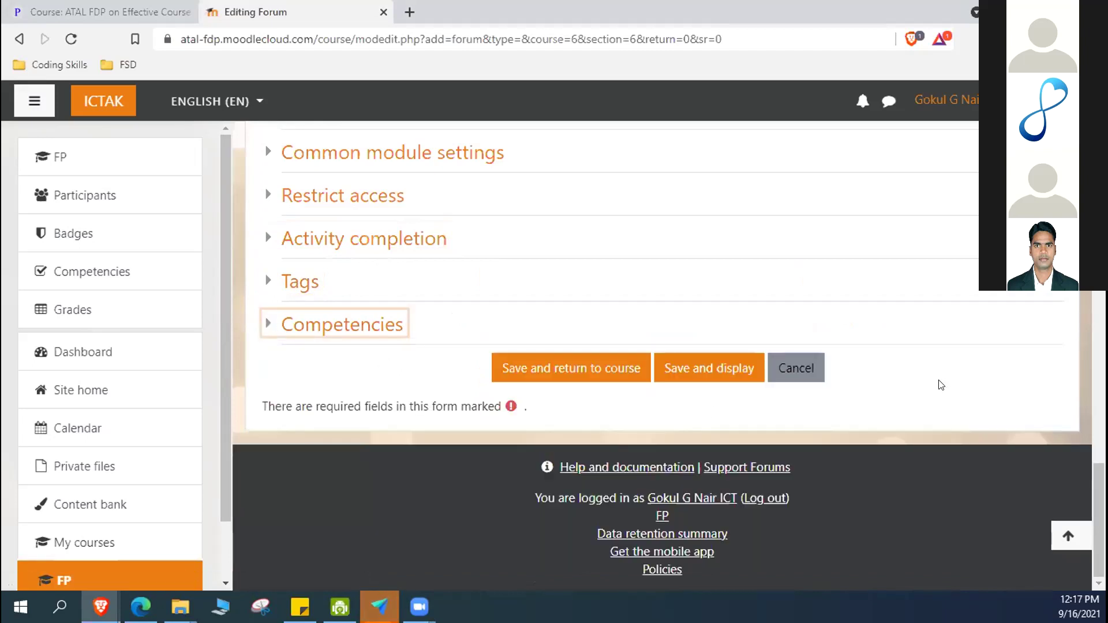
pyautogui.scroll(3, 750, 344)
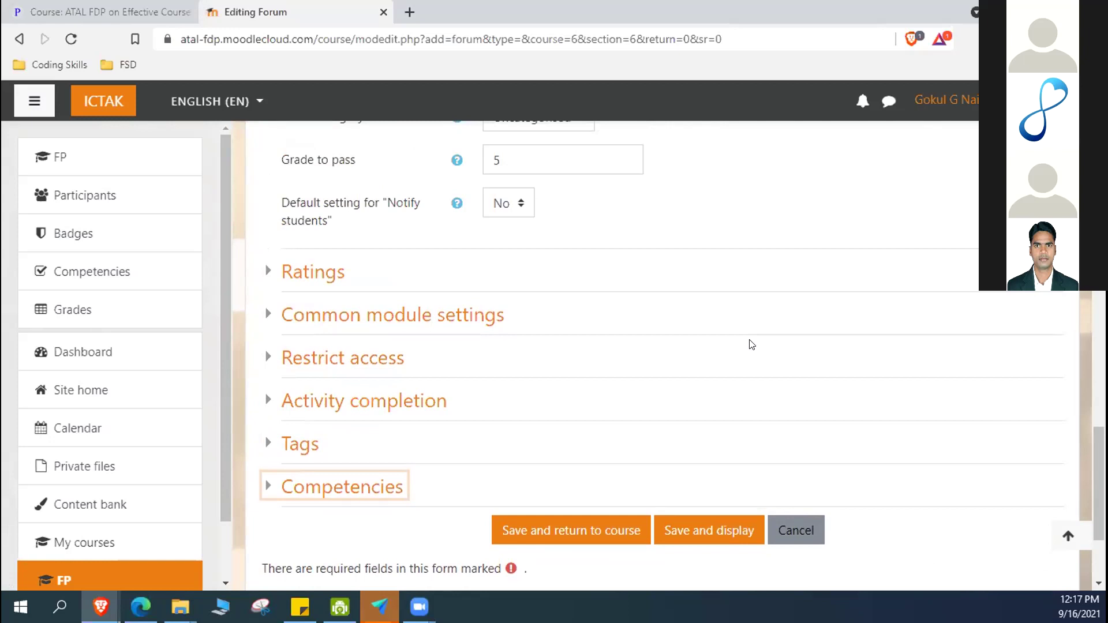
pyautogui.scroll(15, 751, 352)
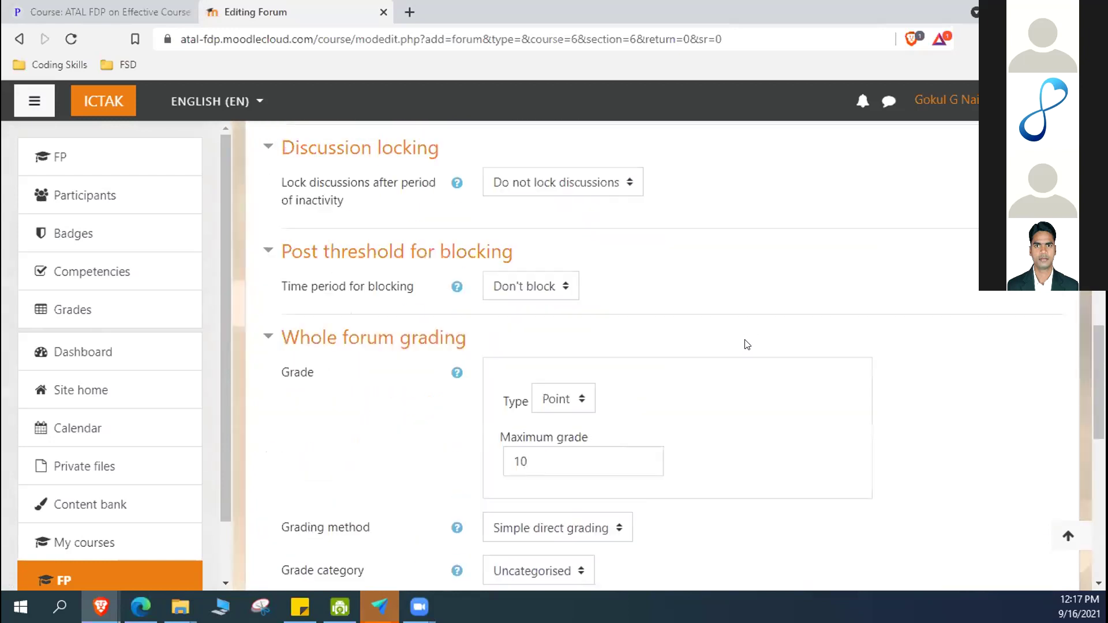
# Look over the forum settings once more, save the forum and display its page.
pyautogui.scroll(10, 747, 381)
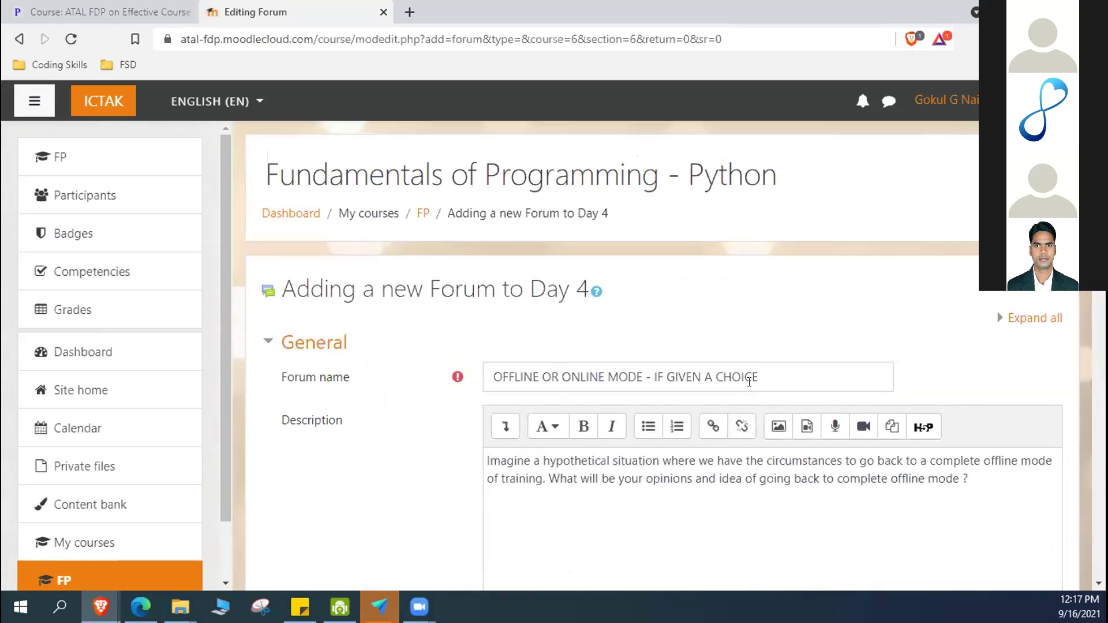
pyautogui.scroll(-8, 752, 378)
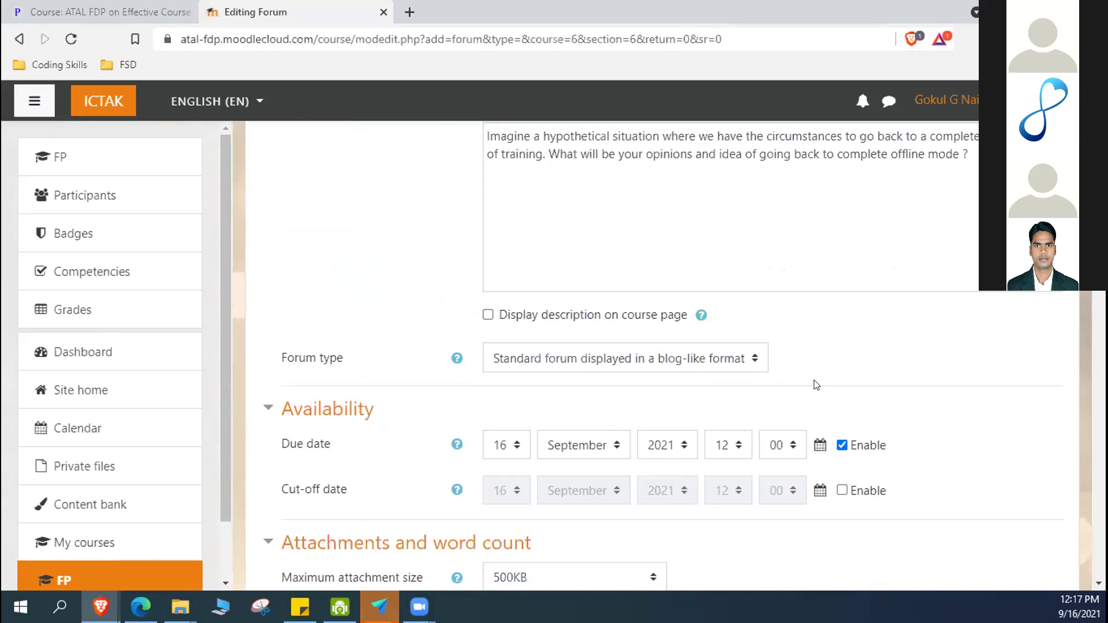
pyautogui.scroll(-20, 816, 386)
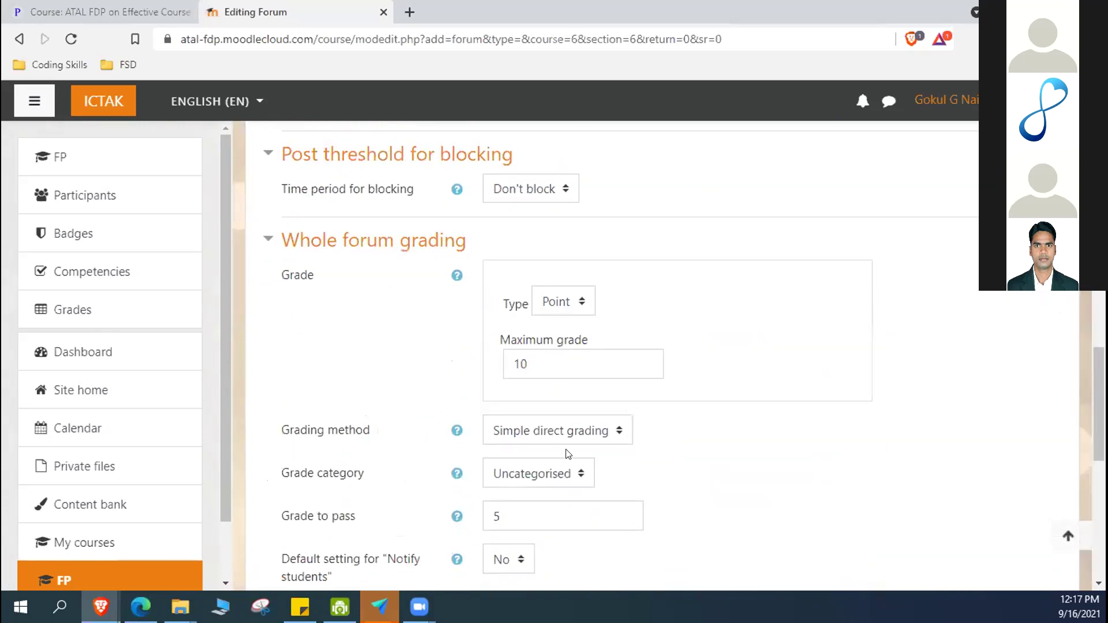
pyautogui.click(712, 480)
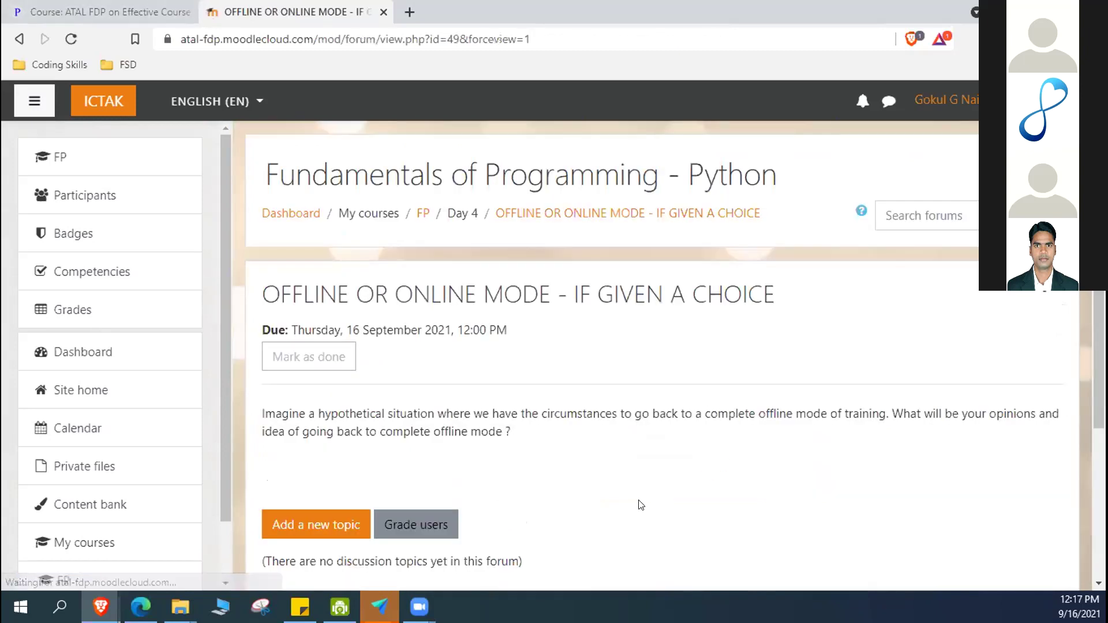
pyautogui.scroll(-4, 641, 505)
pyautogui.scroll(4, 626, 477)
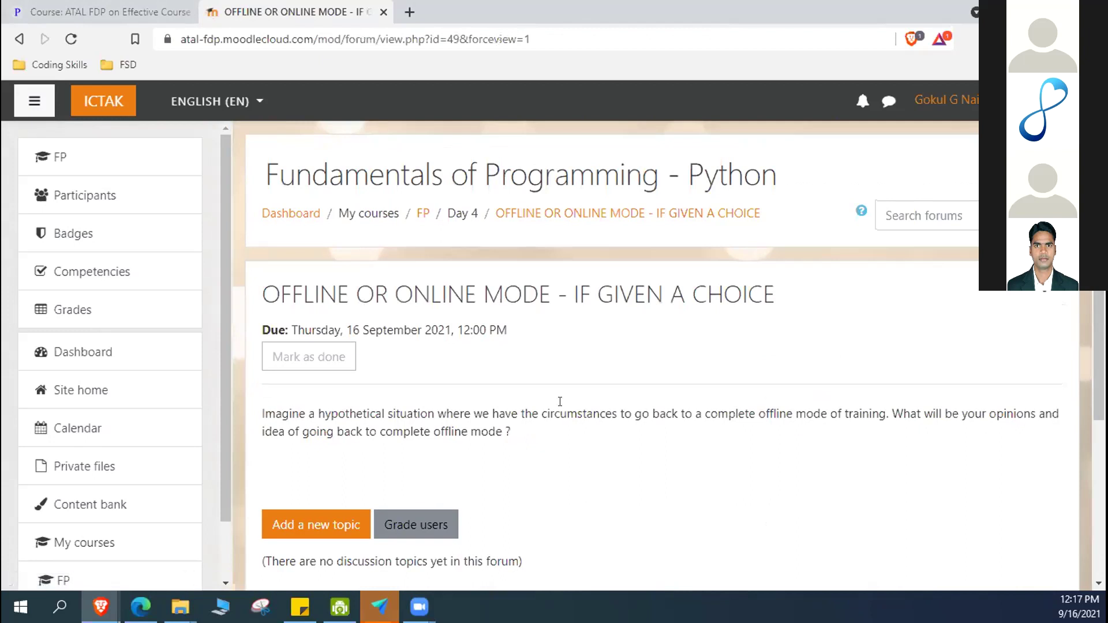
# Check the Day 4 section of the ATAL FDP course for comparison, and return to the new forum's page.
pyautogui.click(137, 11)
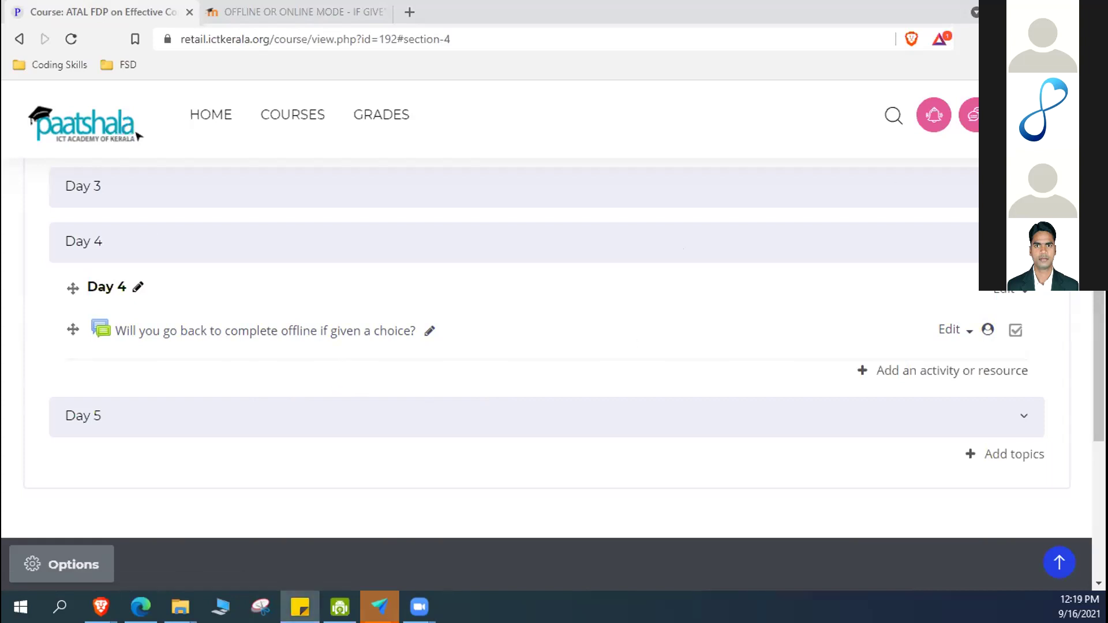
pyautogui.click(239, 8)
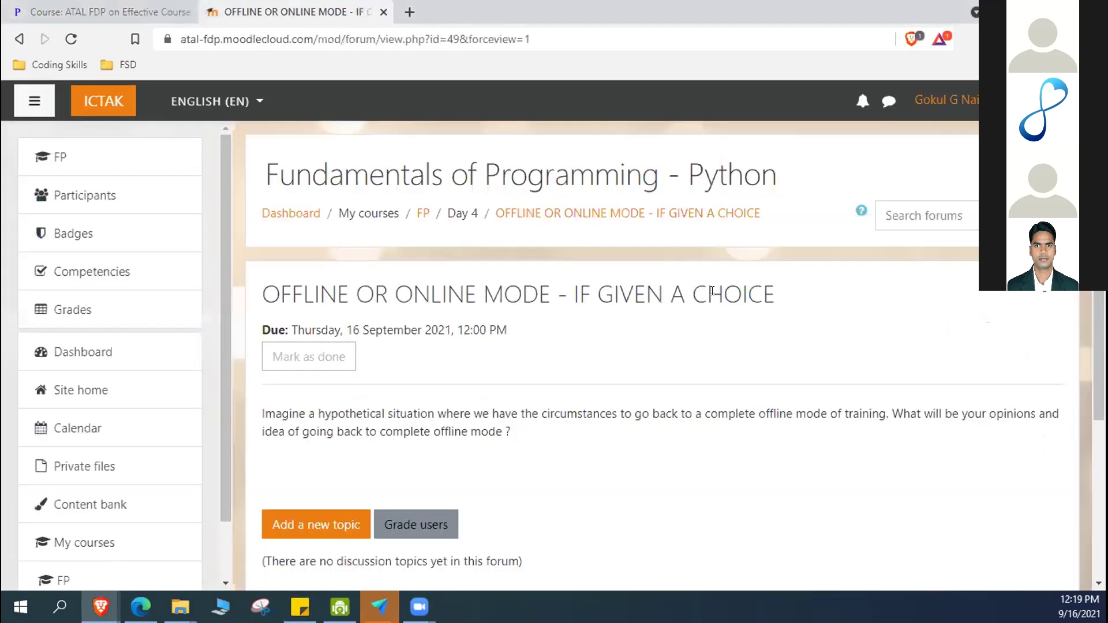
pyautogui.scroll(-3, 693, 342)
pyautogui.scroll(3, 692, 342)
# Return to the Fundamentals of Programming - Python course, passing through the Dashboard, and locate the new forum in the Day 4 section.
pyautogui.click(414, 214)
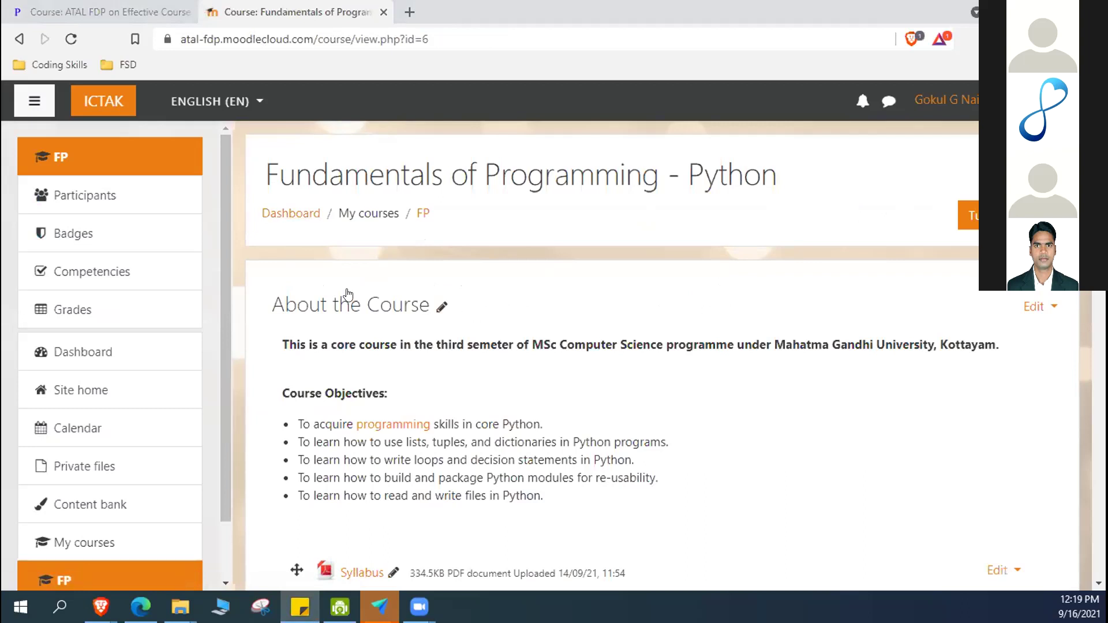
pyautogui.click(288, 215)
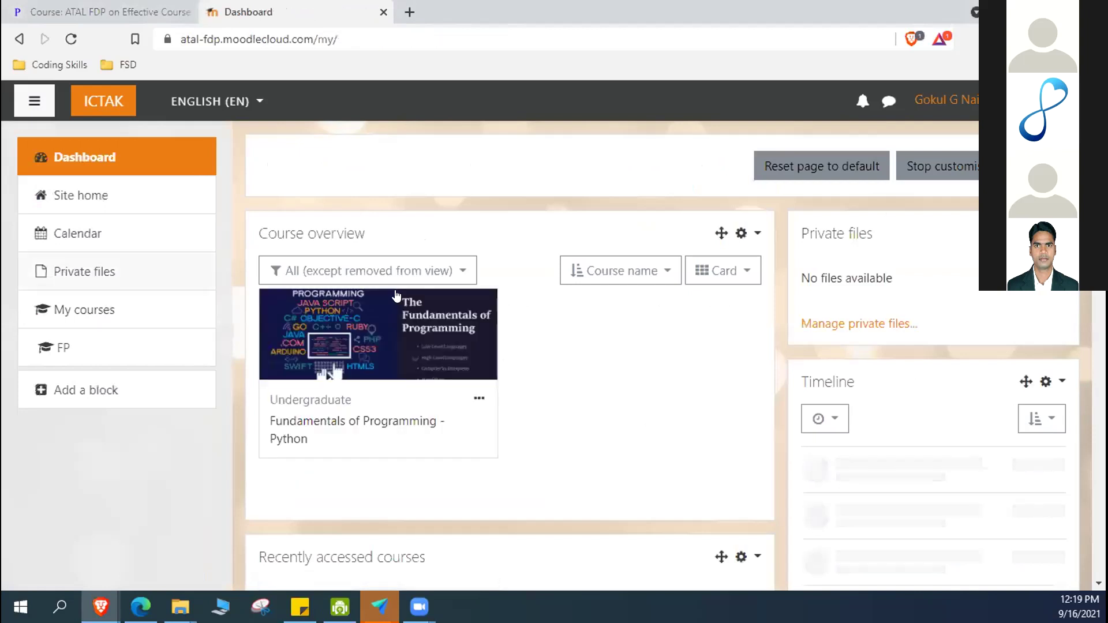
pyautogui.click(307, 426)
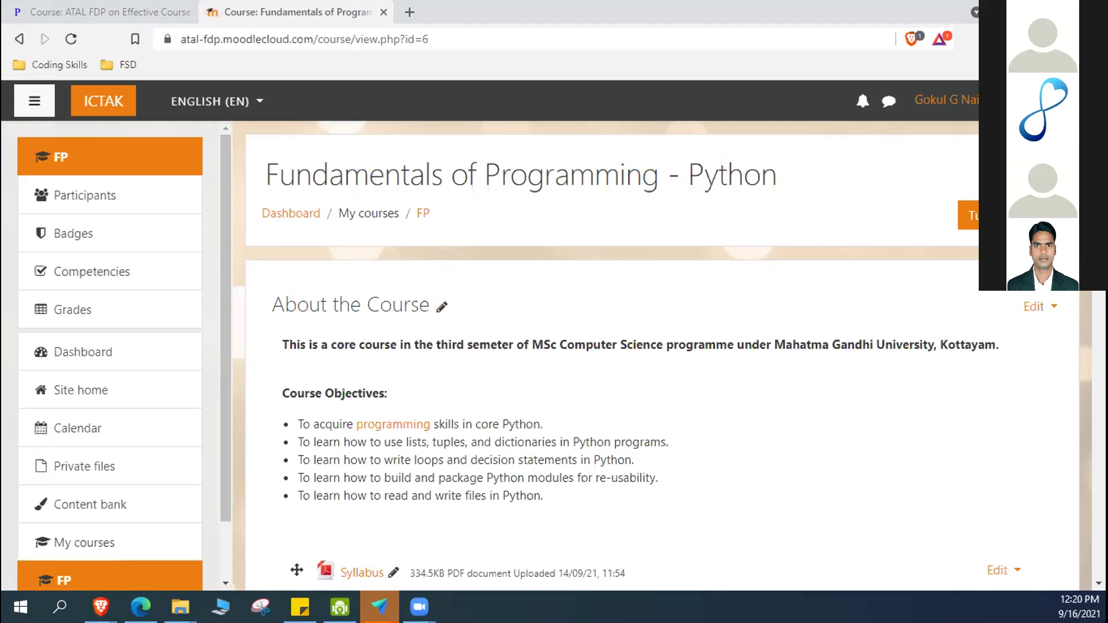
pyautogui.scroll(-15, 690, 400)
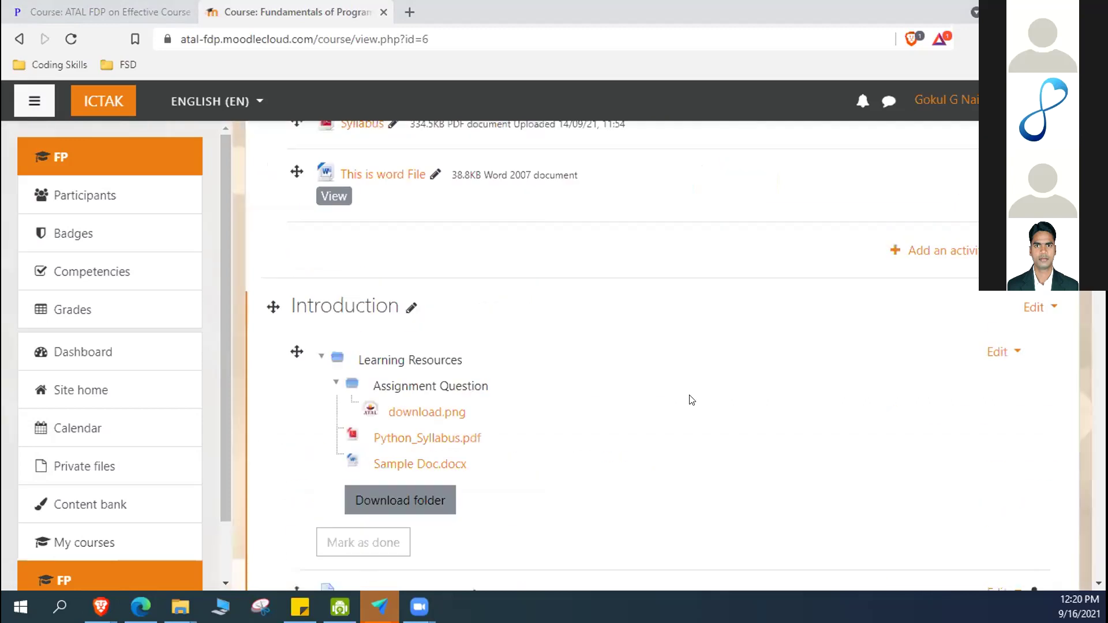
pyautogui.scroll(-20, 664, 401)
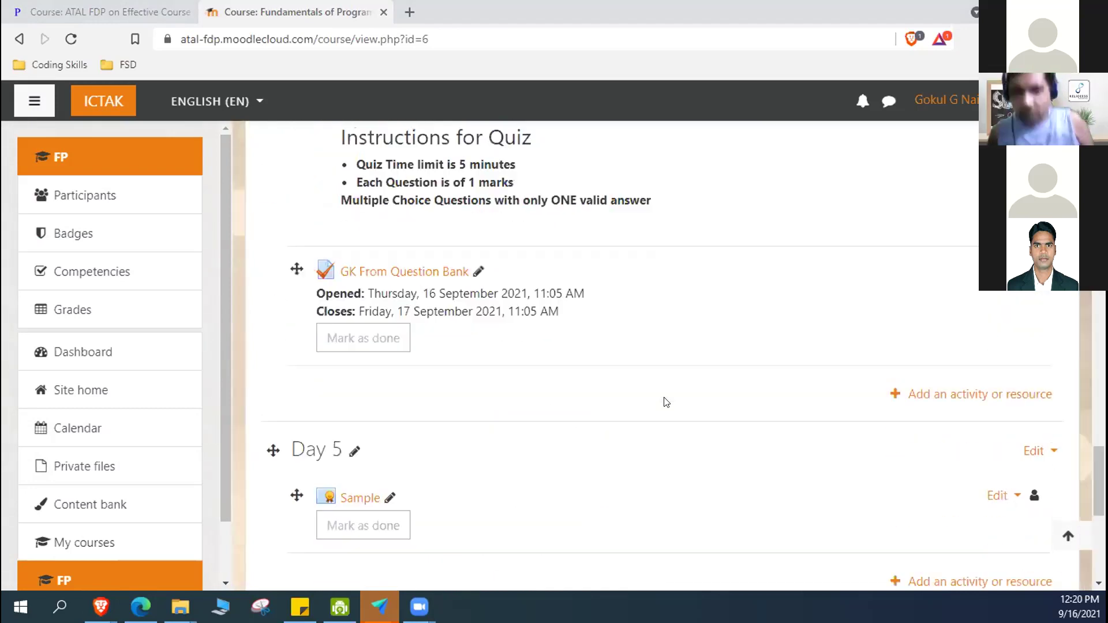
pyautogui.scroll(5, 666, 402)
pyautogui.scroll(-4, 666, 402)
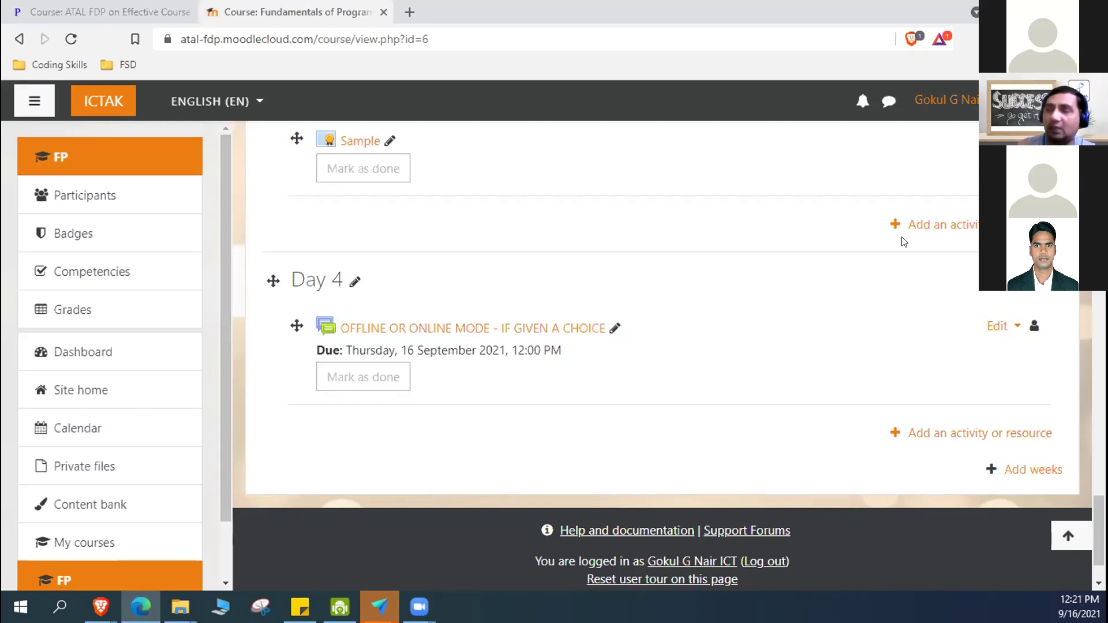
# Look through the available activities and resources for the Day 4 section and add a new Survey.
pyautogui.click(936, 428)
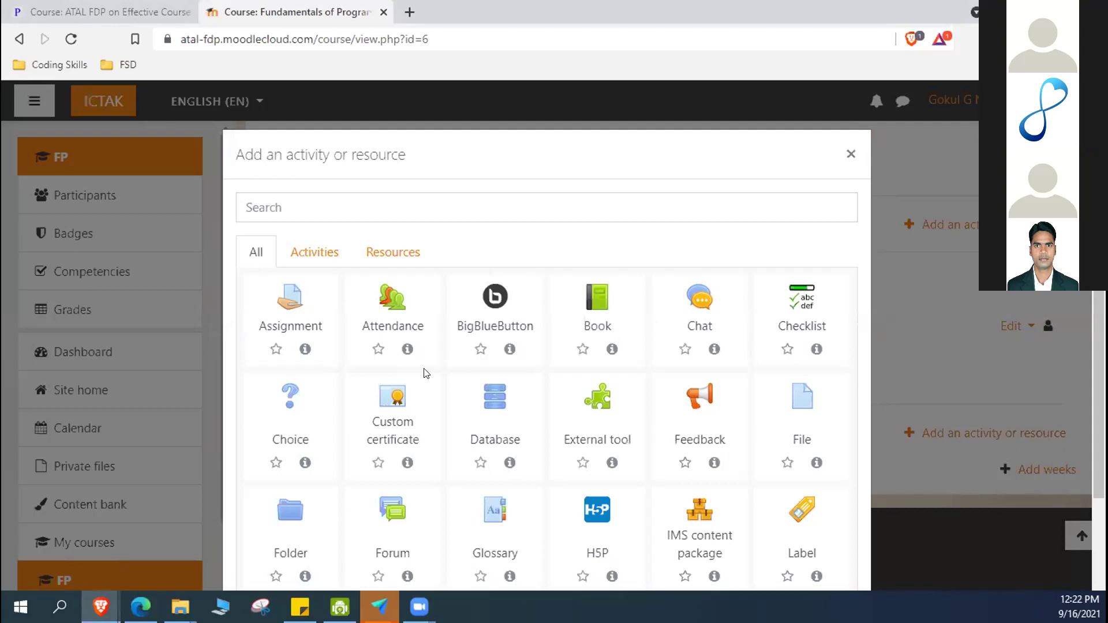
pyautogui.scroll(-3, 428, 377)
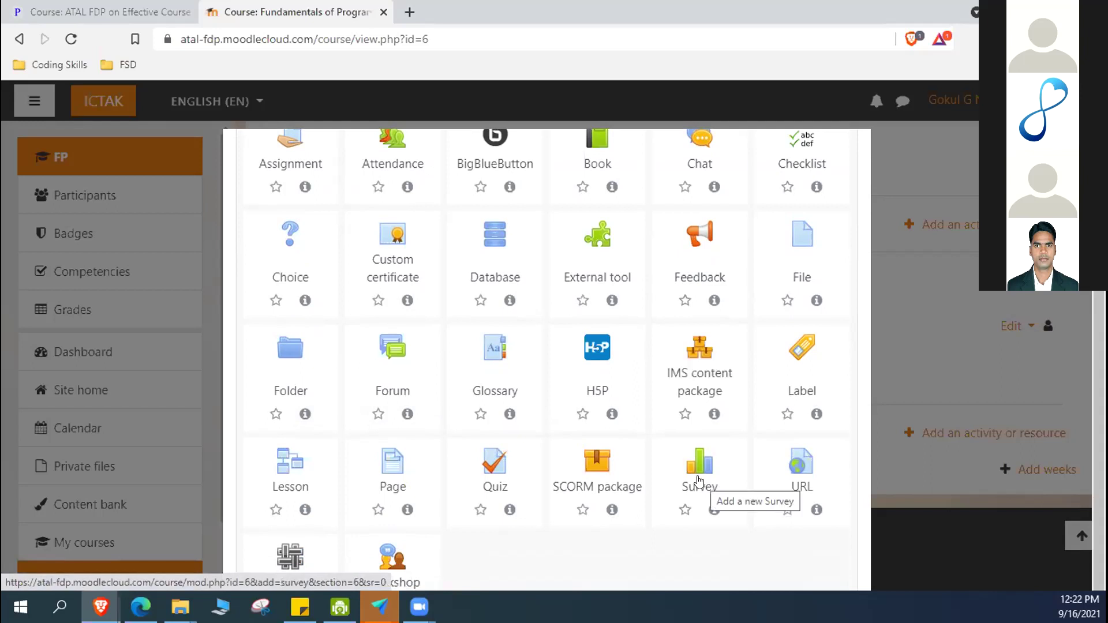
pyautogui.scroll(3, 700, 481)
pyautogui.scroll(-4, 700, 462)
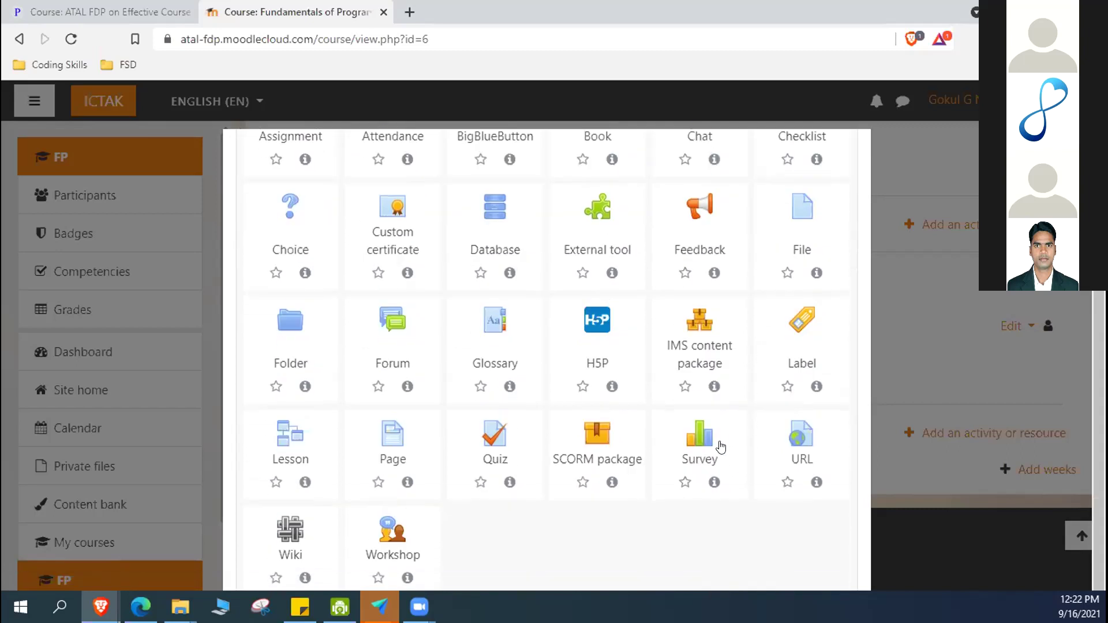
pyautogui.click(699, 452)
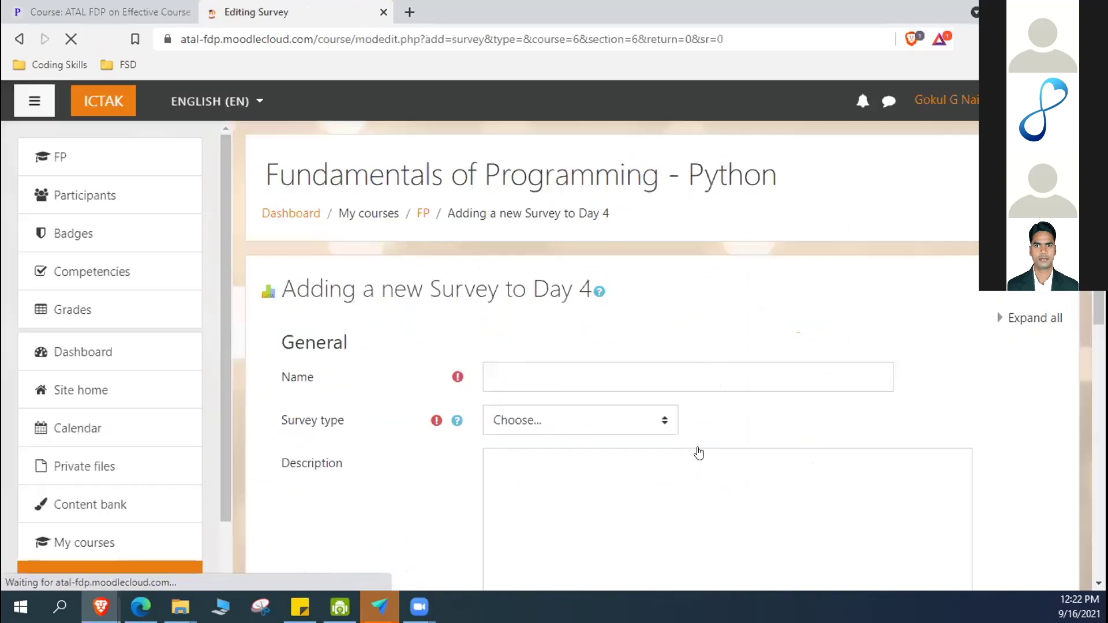
# Name the new survey "Experience Survey".
pyautogui.click(621, 374)
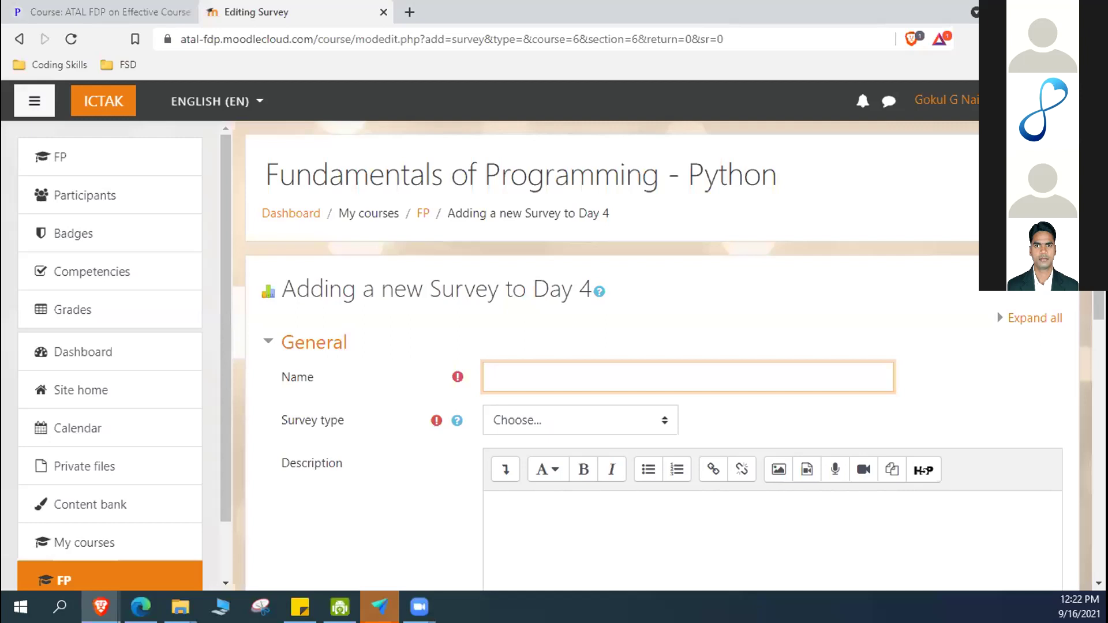
pyautogui.hotkey('alt', 'Tab')
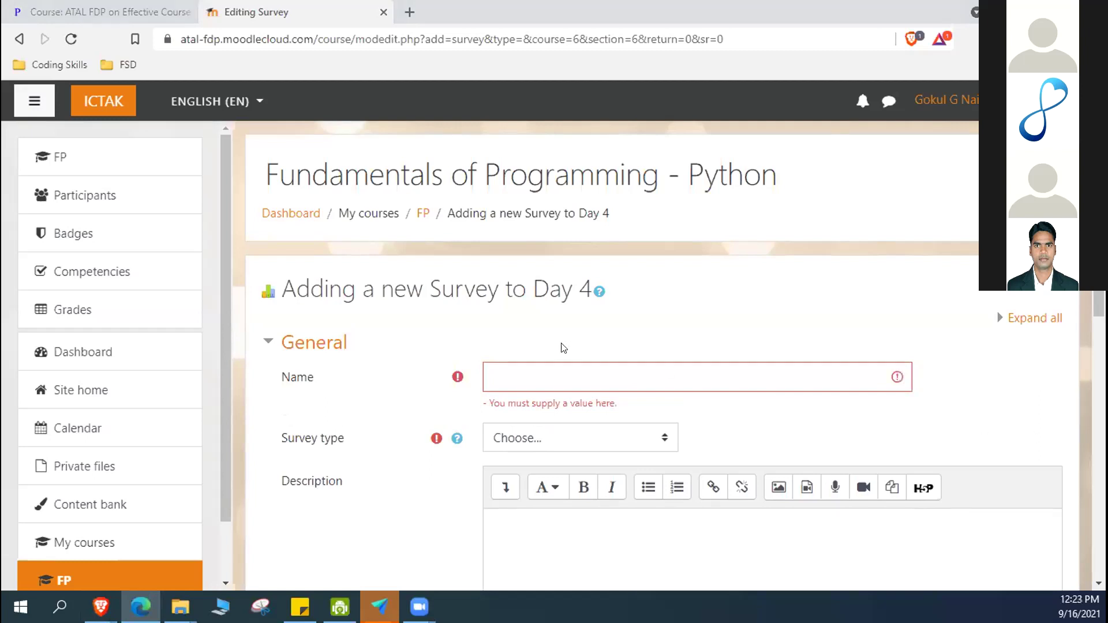
pyautogui.click(554, 373)
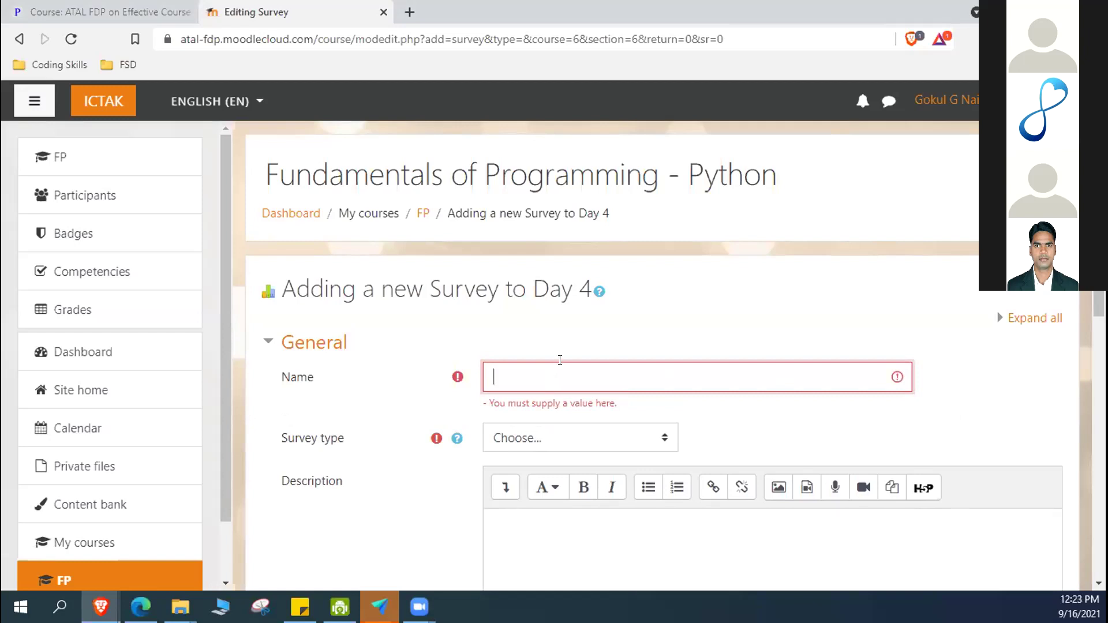
pyautogui.write('Experience Survey')
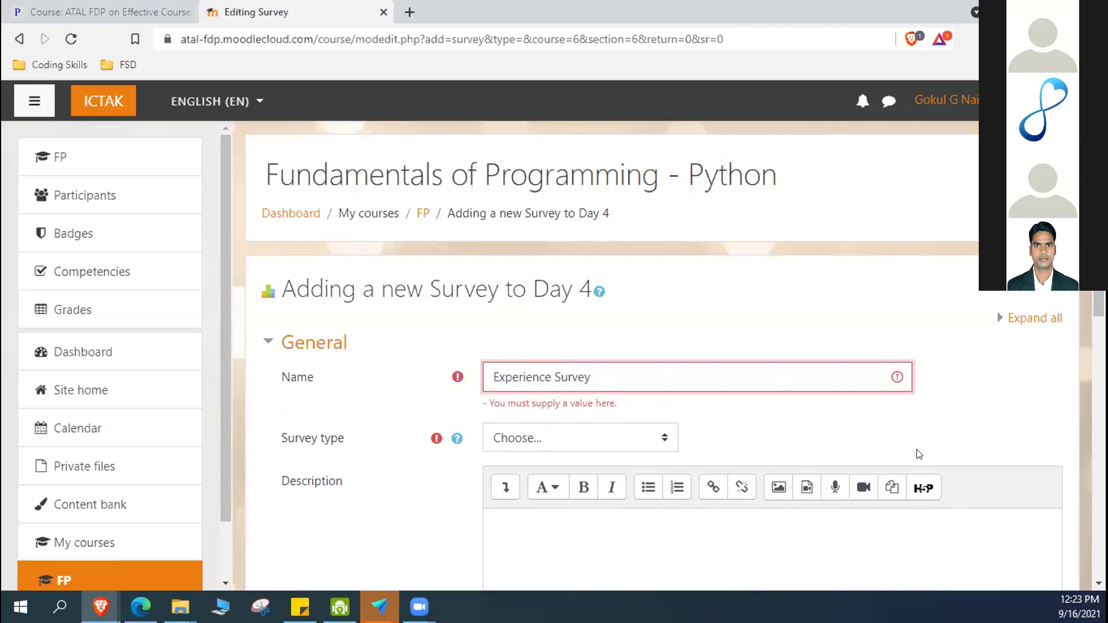
# Review the available survey types and set the survey type to COLLES (Actual).
pyautogui.scroll(-3, 625, 372)
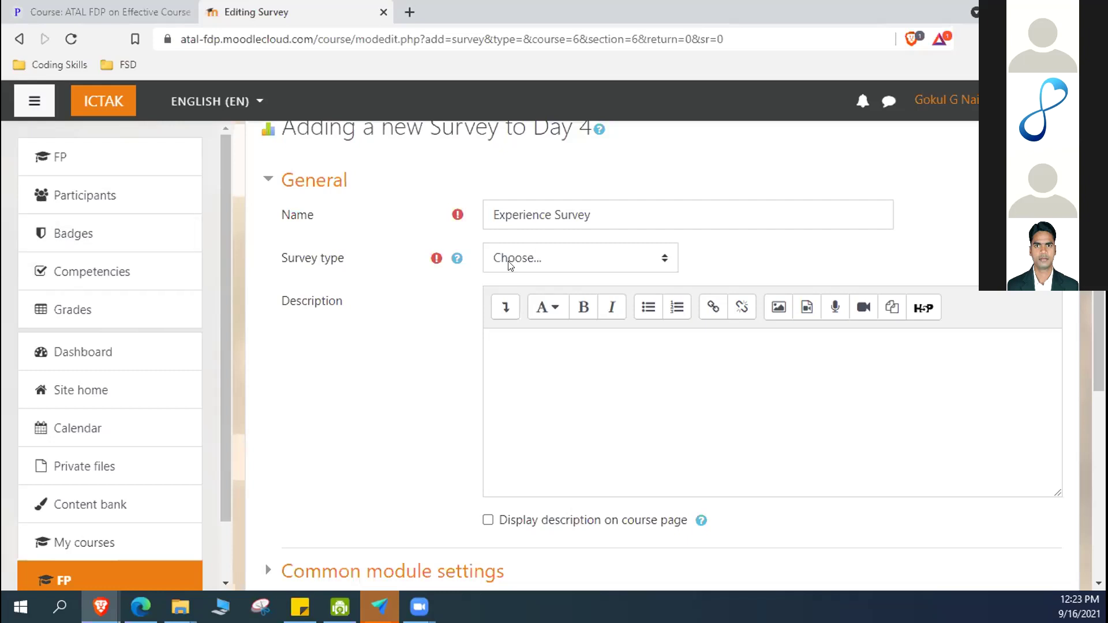
pyautogui.click(667, 263)
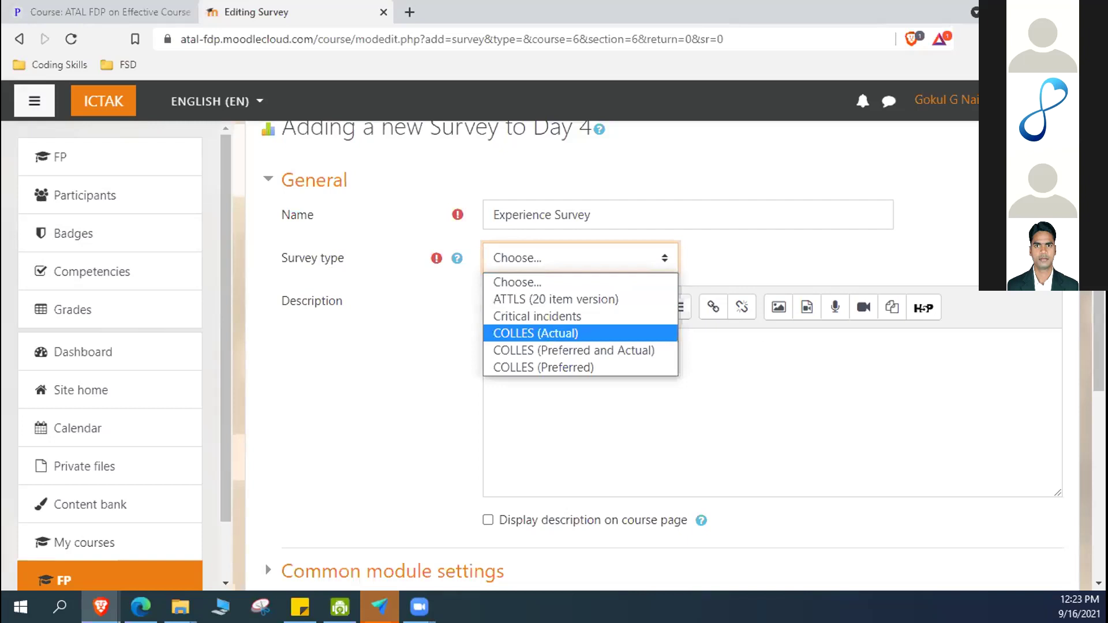
pyautogui.press('Escape')
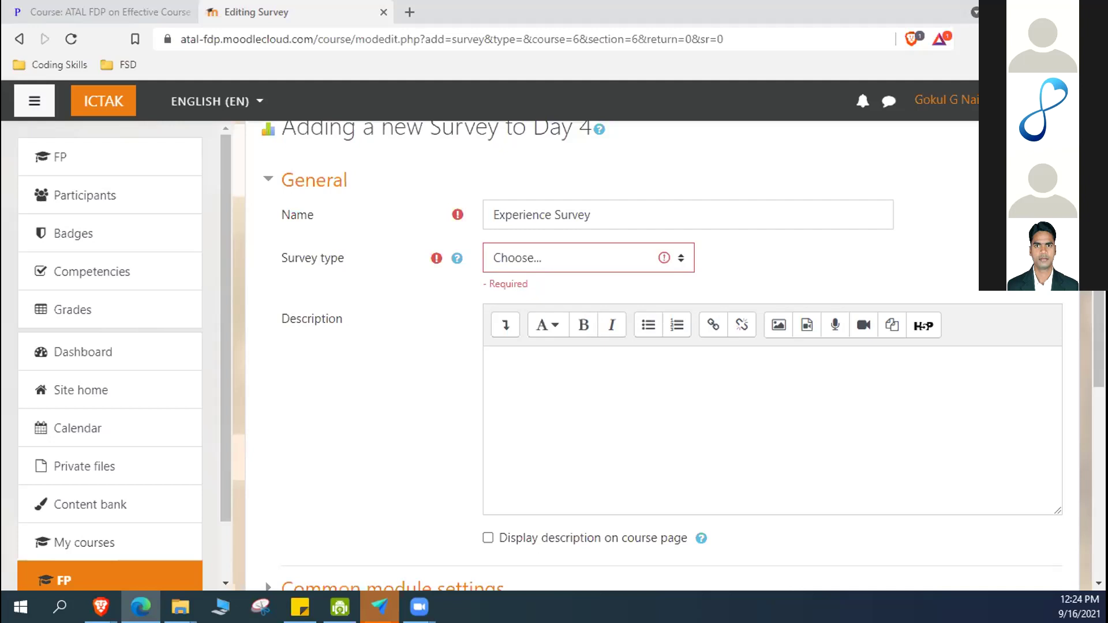
pyautogui.click(629, 261)
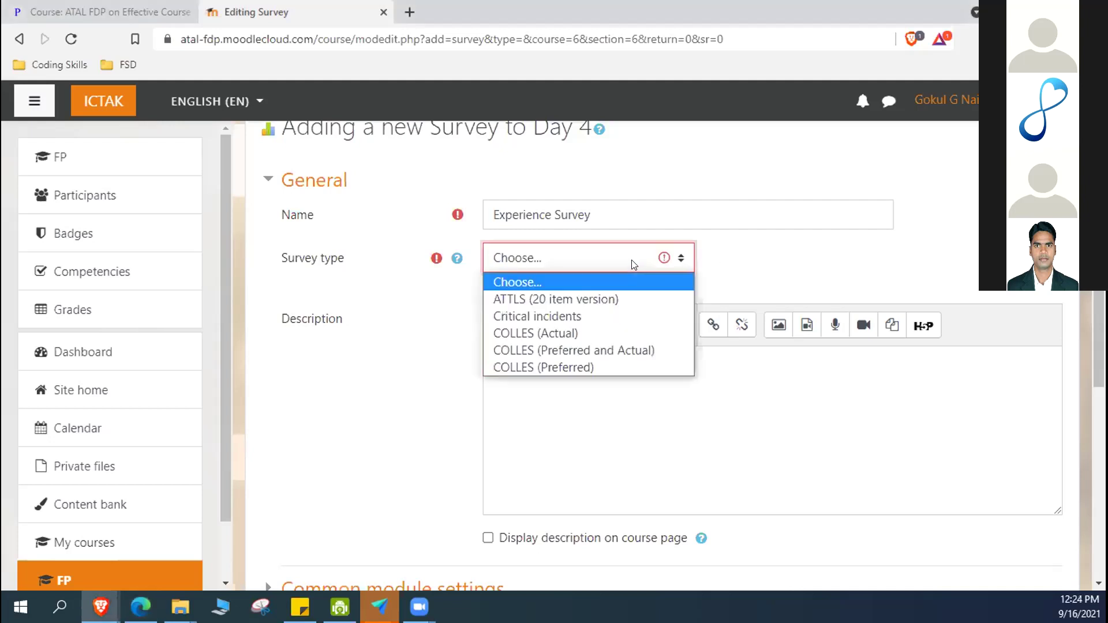
pyautogui.click(545, 333)
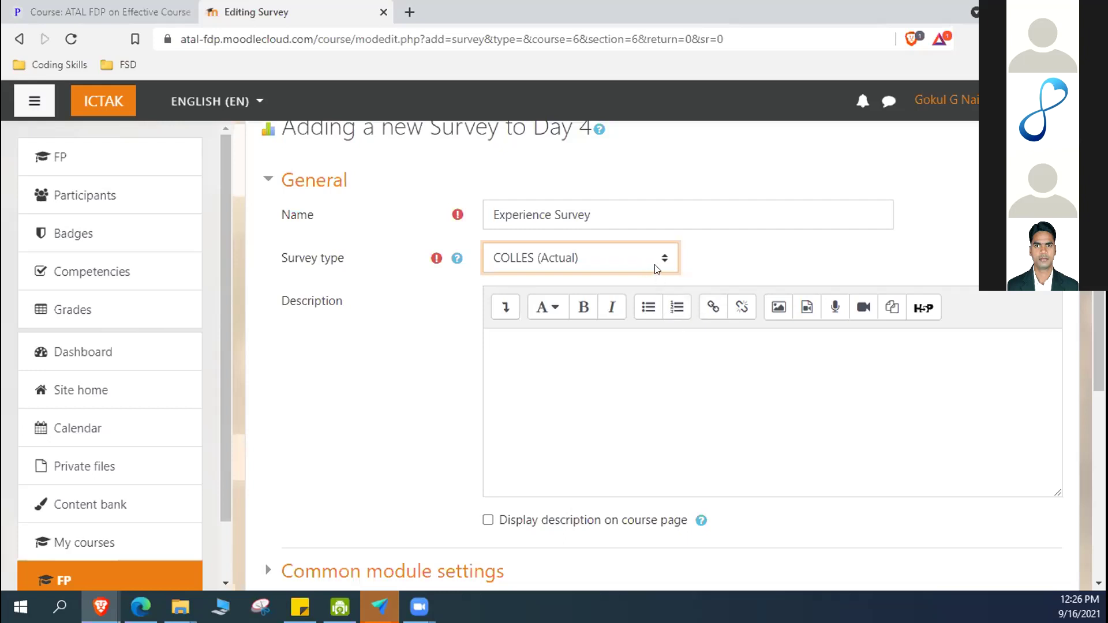
pyautogui.click(672, 259)
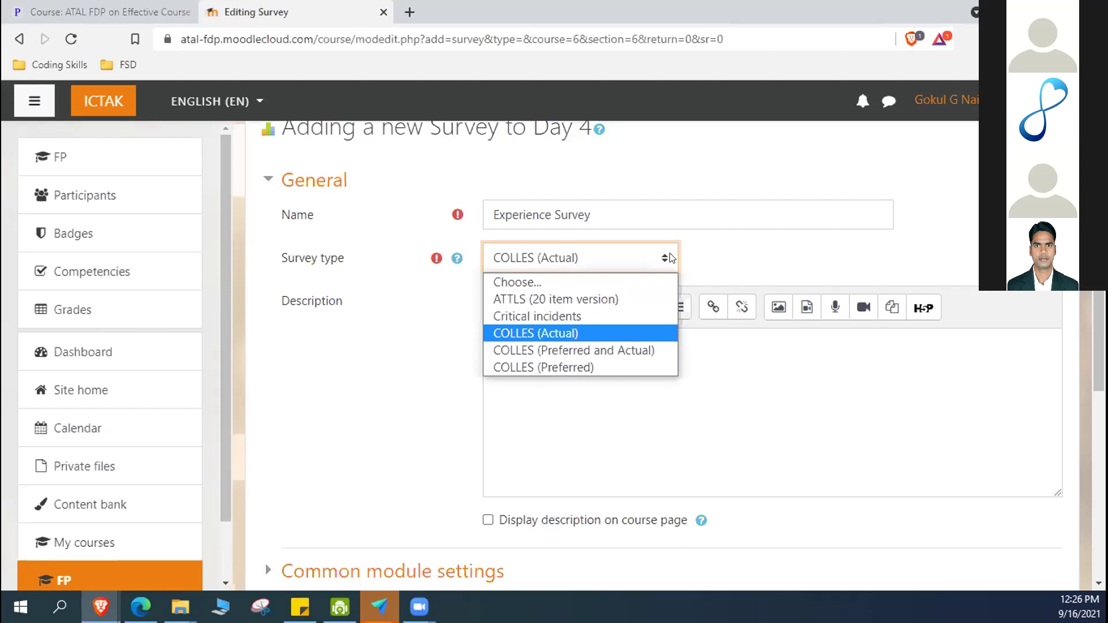
pyautogui.click(721, 258)
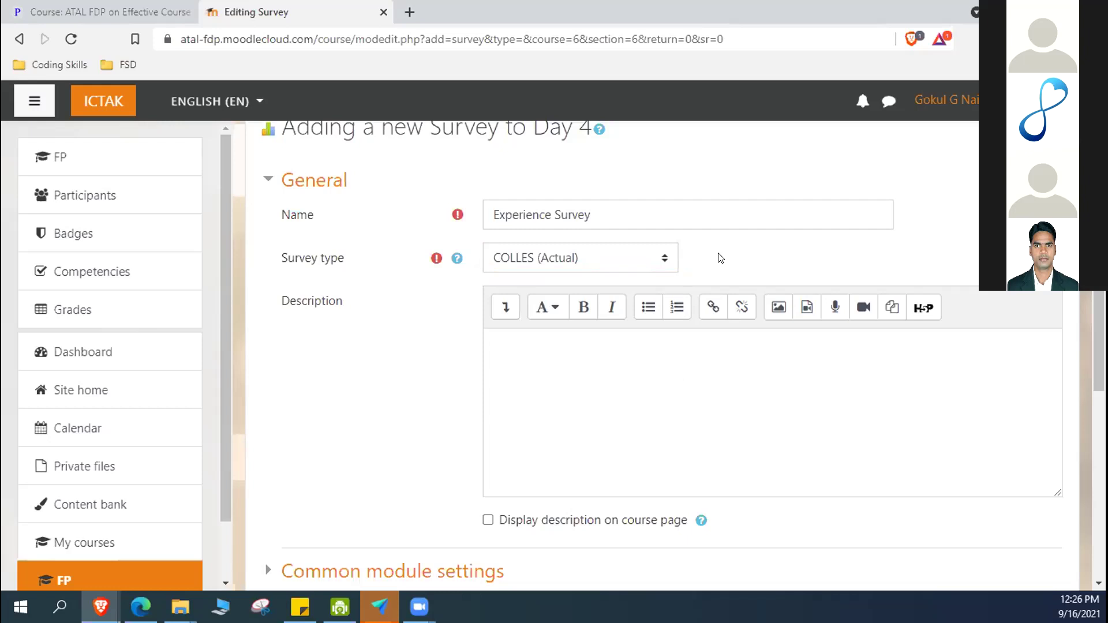
# Save the survey without a description, display it, and examine its introduction and the Relevance statements.
pyautogui.scroll(-5, 720, 254)
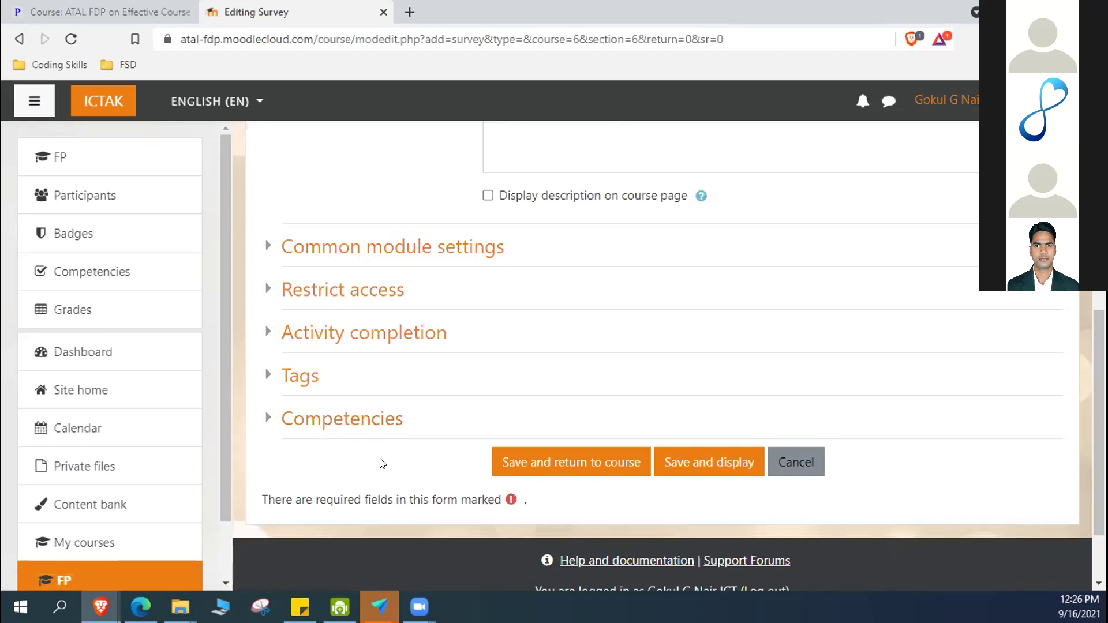
pyautogui.click(685, 460)
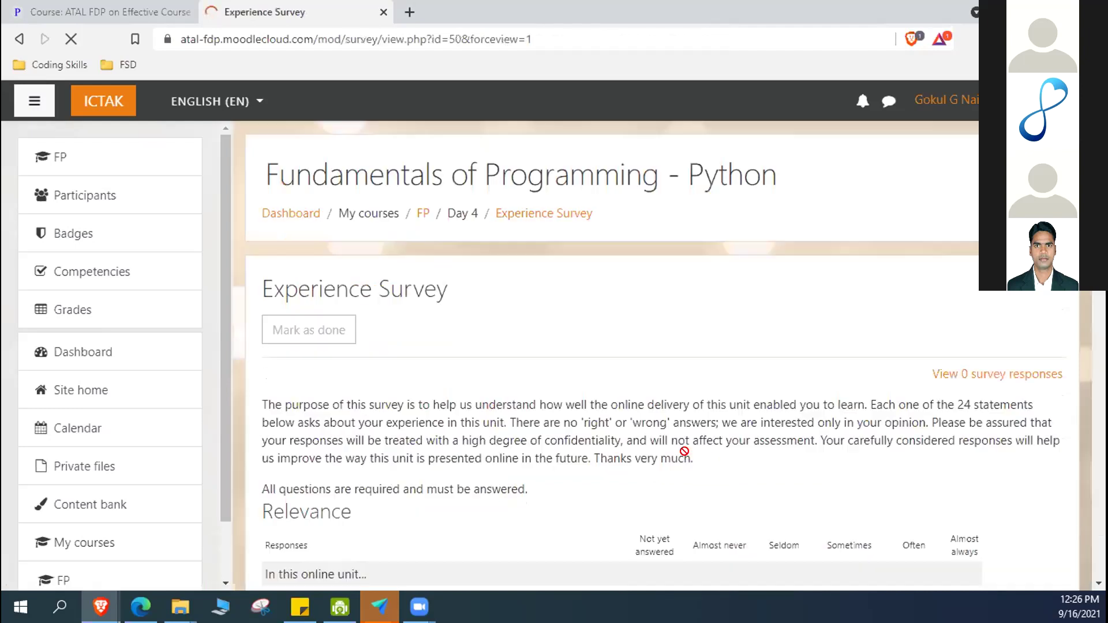
pyautogui.scroll(-1, 684, 451)
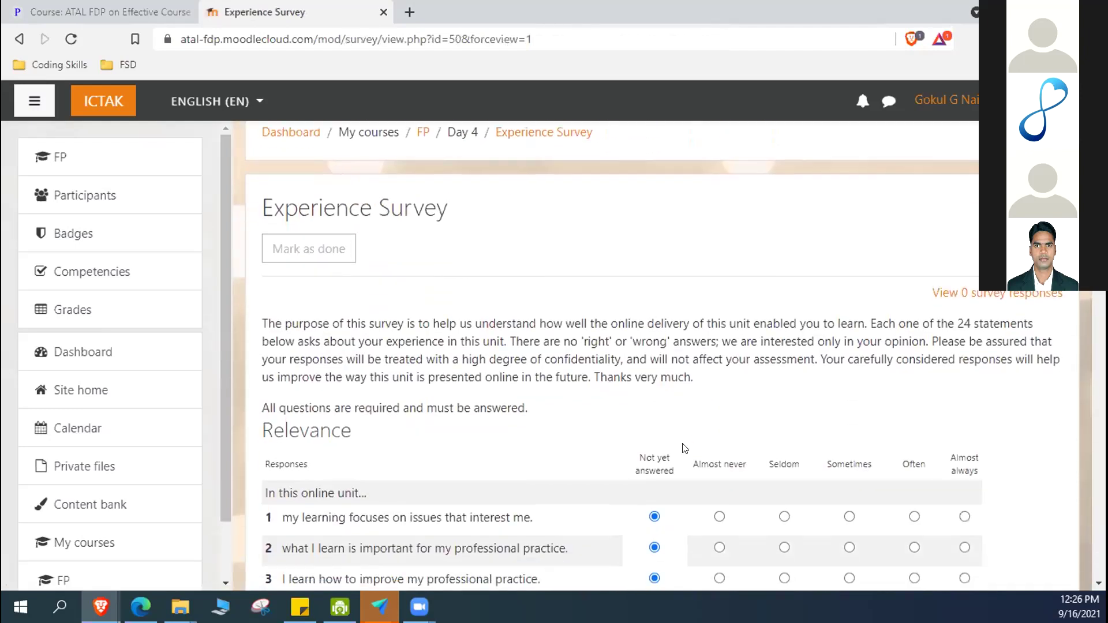
pyautogui.scroll(-1, 791, 347)
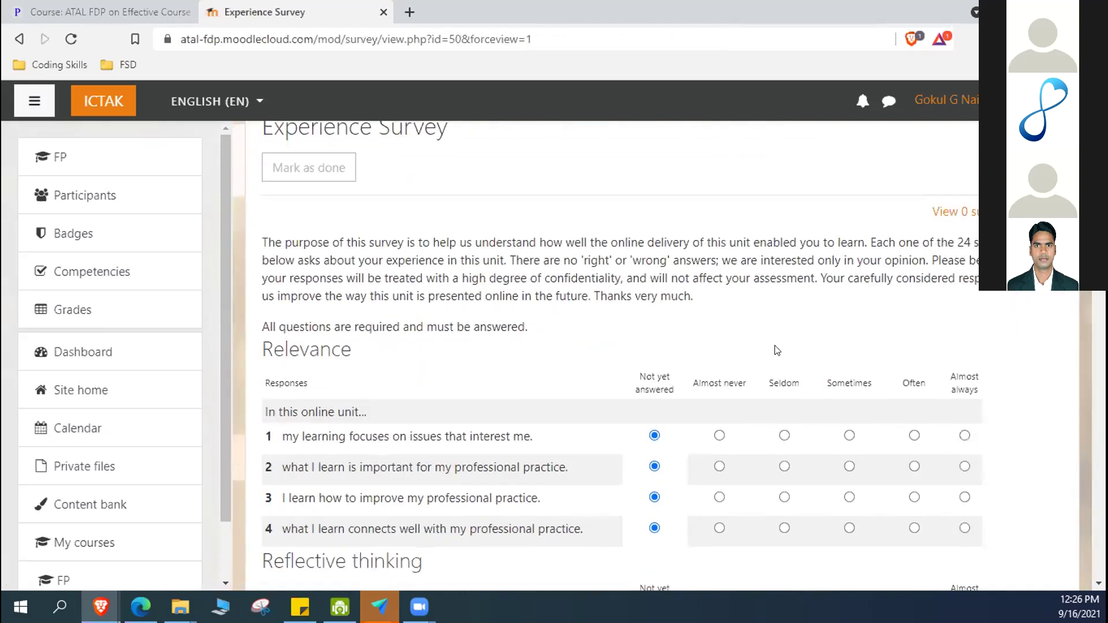
pyautogui.scroll(2, 774, 349)
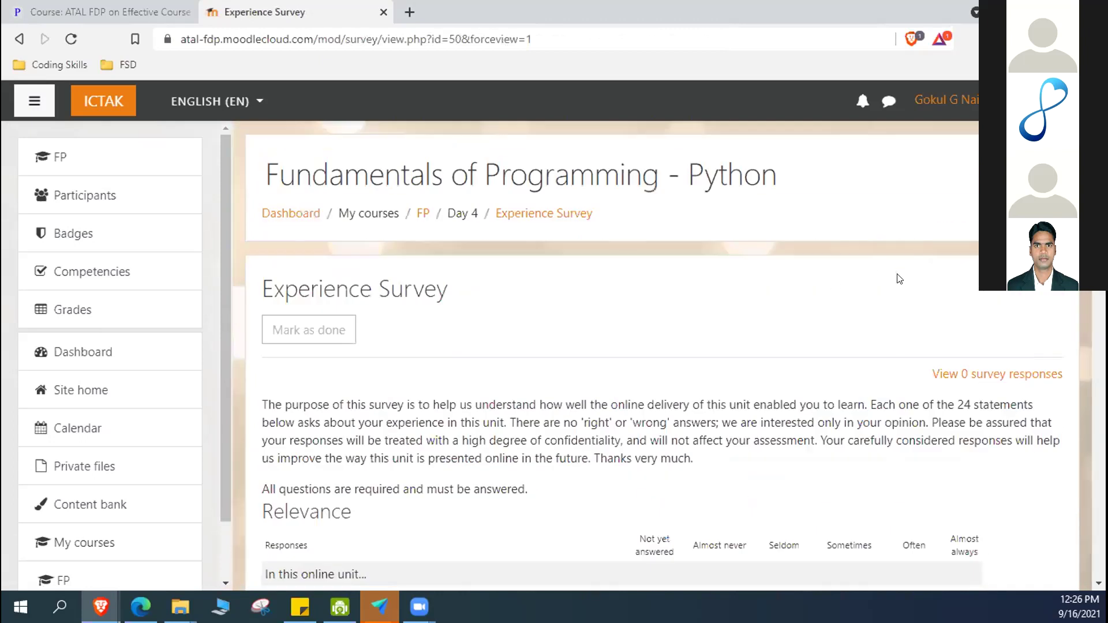
# Return to the FP course page and look through its sections down to the Day 4 activities.
pyautogui.click(423, 213)
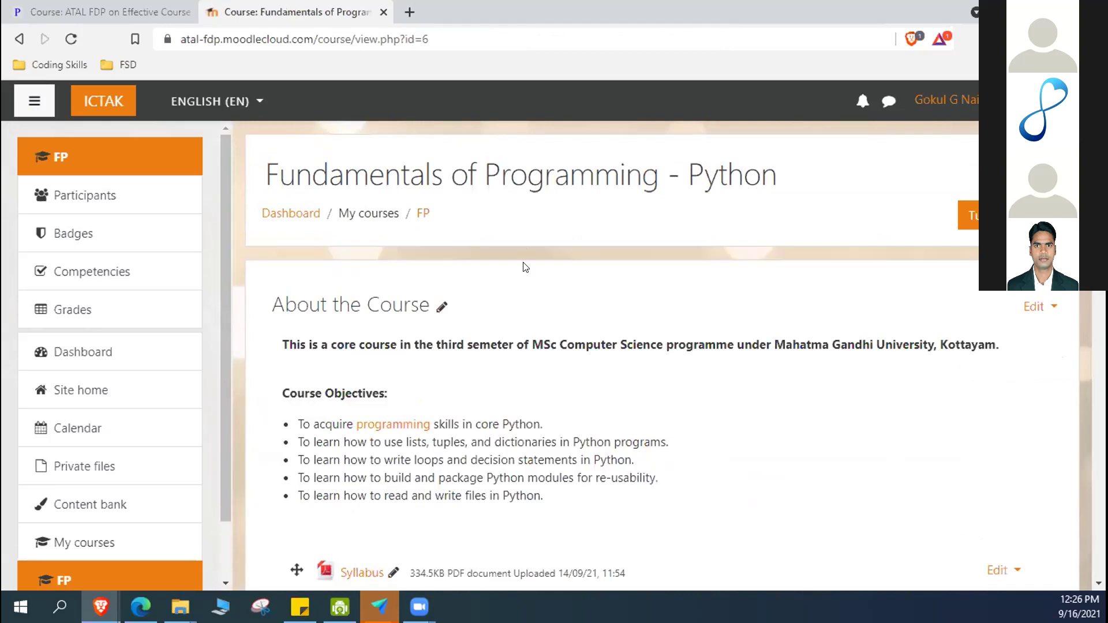
pyautogui.scroll(-10, 526, 267)
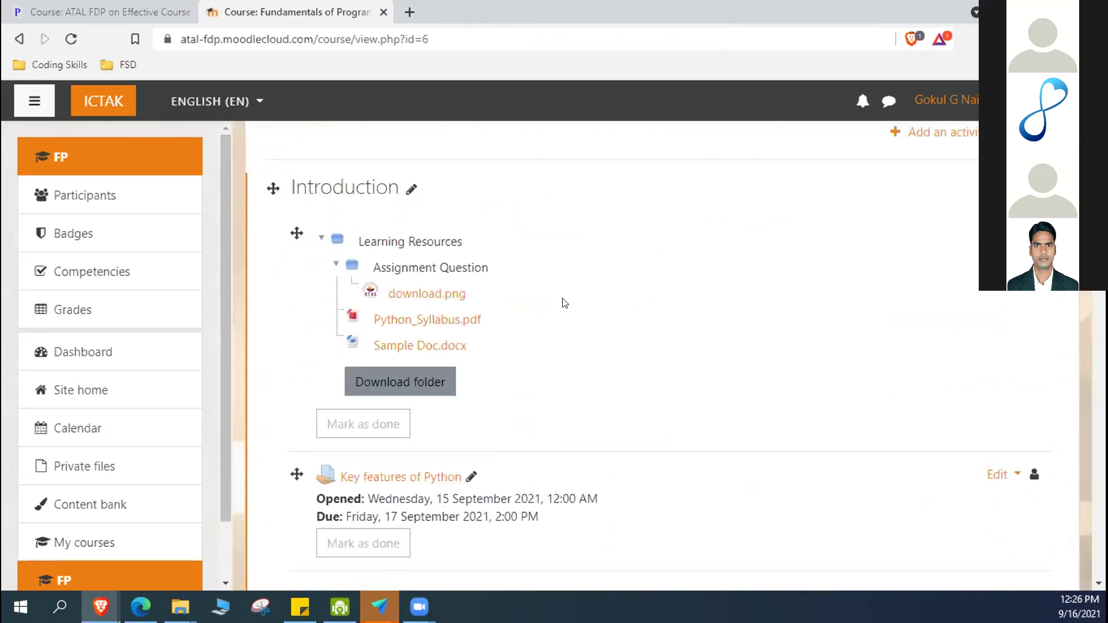
pyautogui.scroll(5, 668, 324)
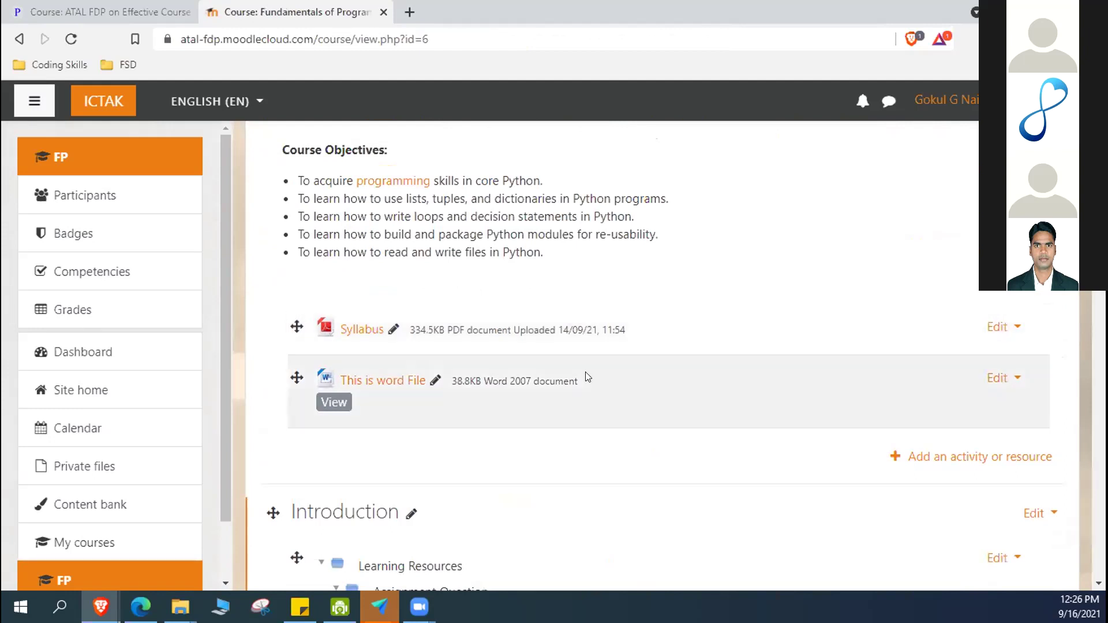
pyautogui.scroll(4, 585, 372)
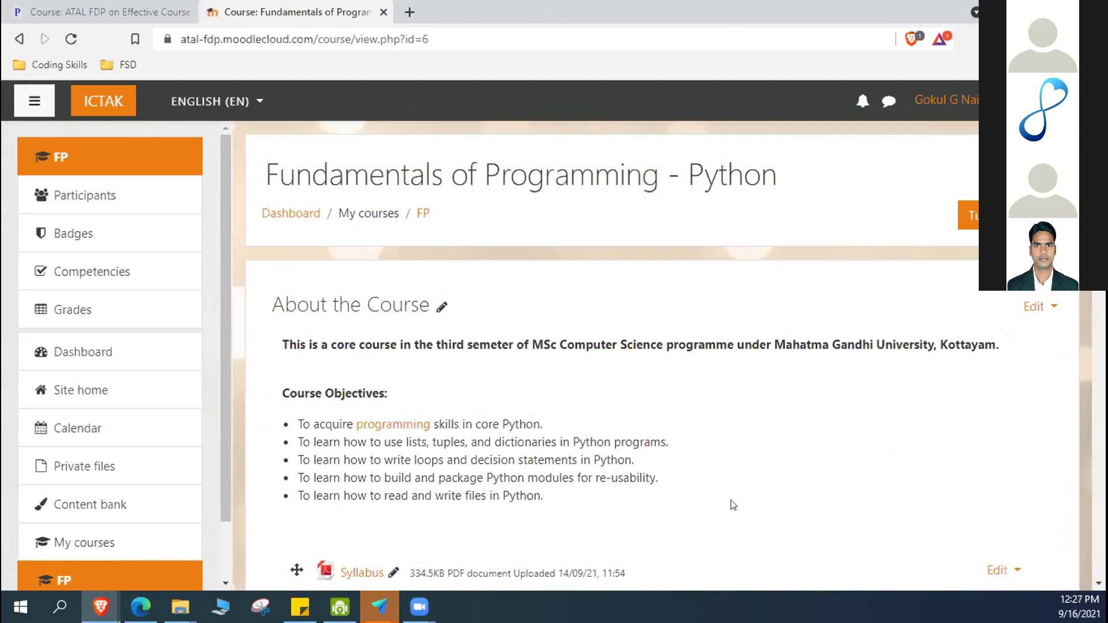
pyautogui.scroll(-4, 658, 421)
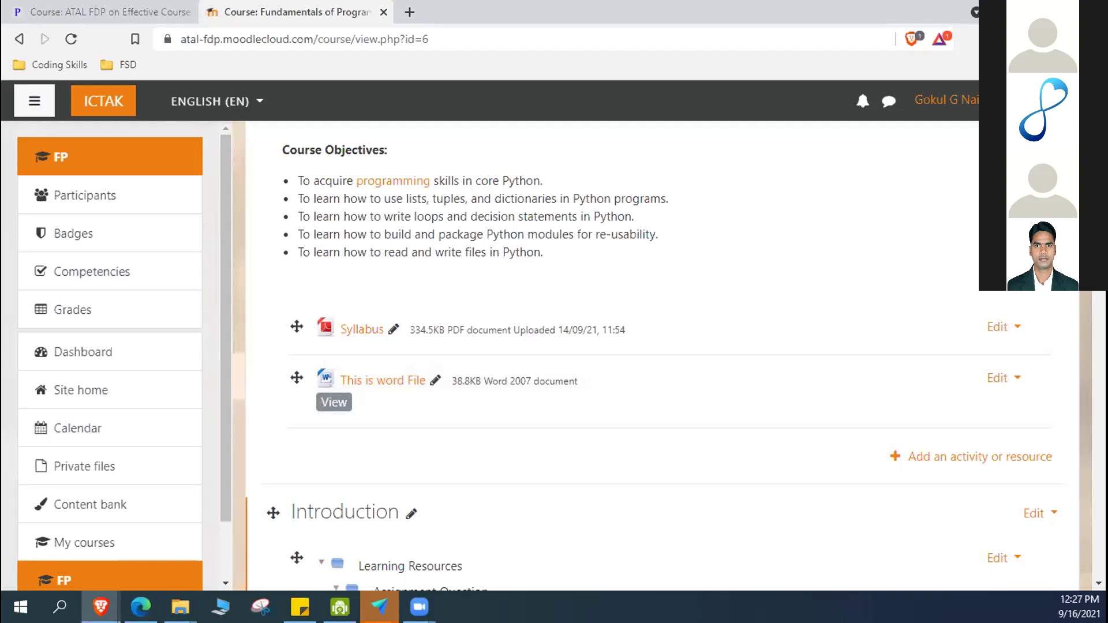
pyautogui.scroll(-20, 781, 317)
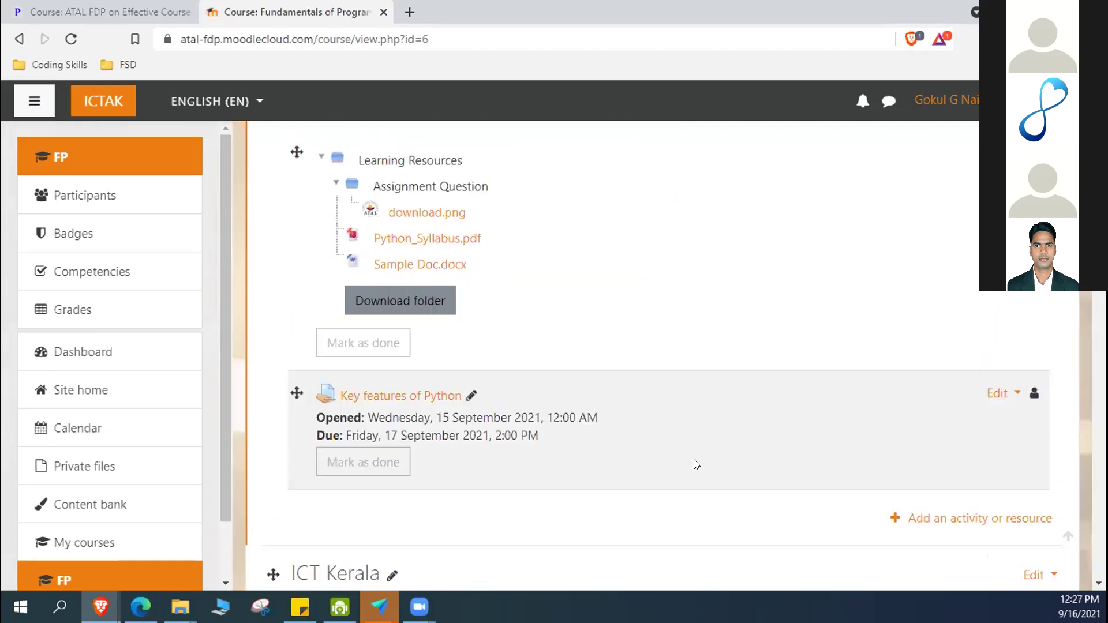
pyautogui.scroll(-15, 695, 462)
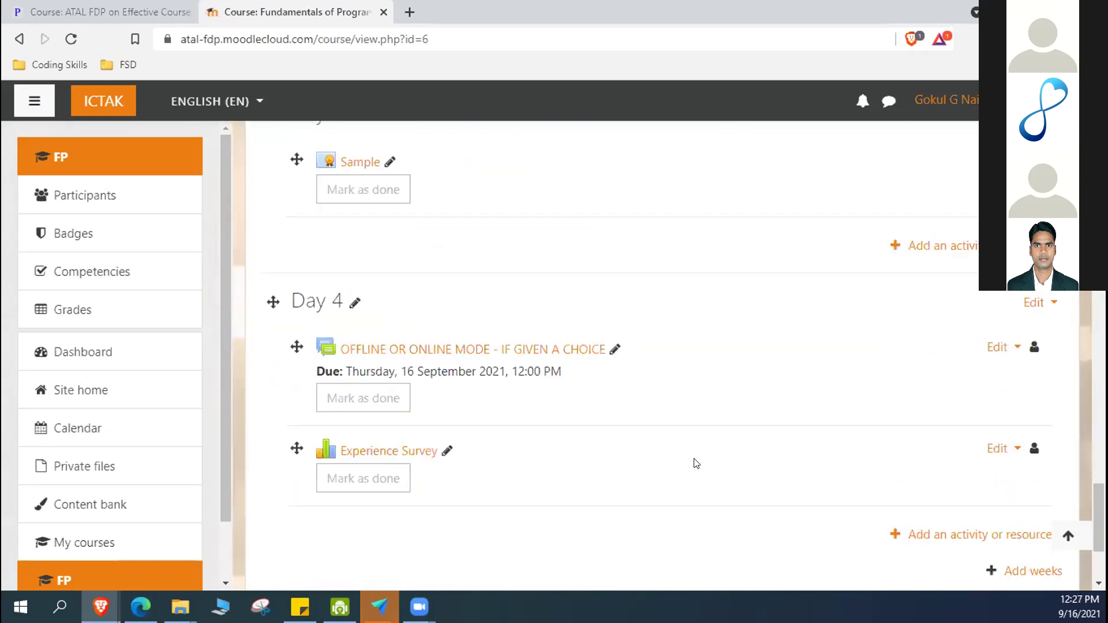
# Open the Experience Survey from Day 4 and examine its statements from Relevance through Interpretation.
pyautogui.click(401, 269)
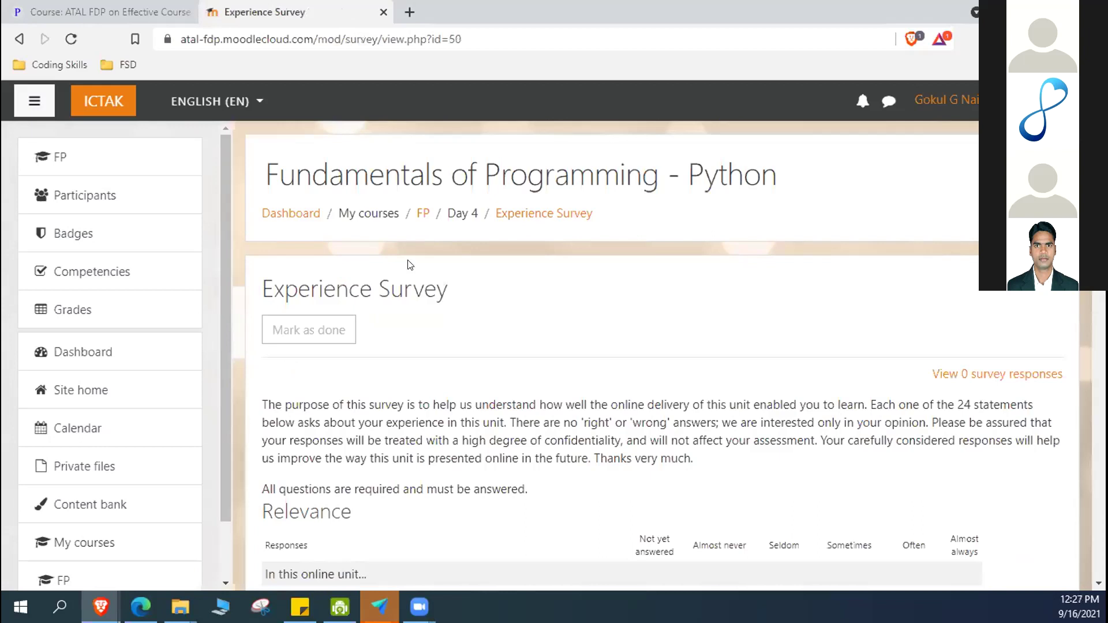
pyautogui.scroll(-4, 416, 317)
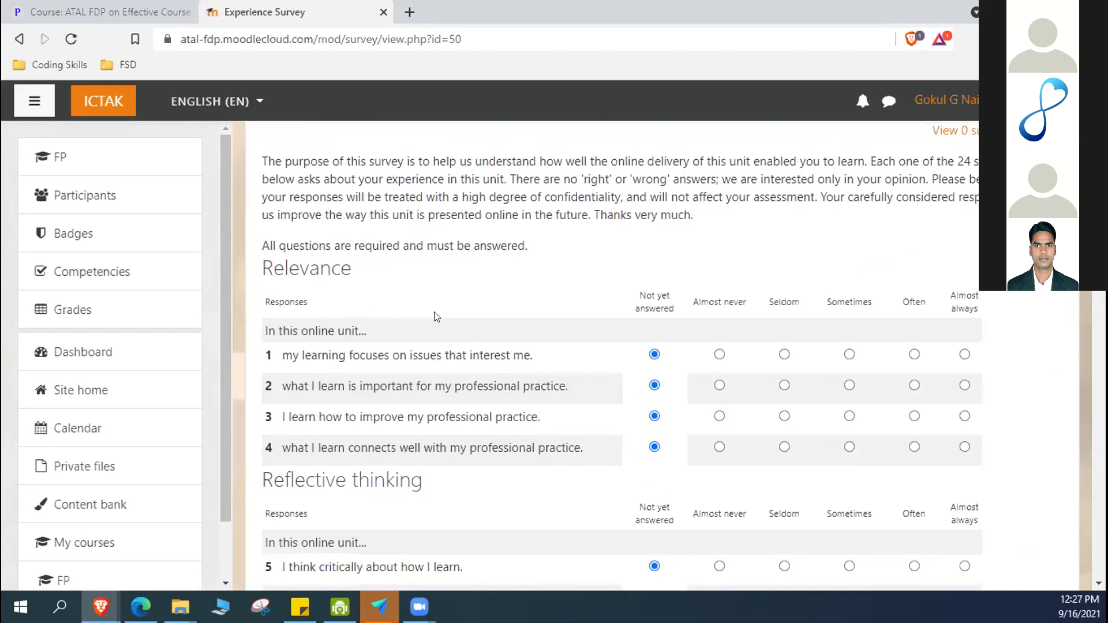
pyautogui.scroll(-1, 337, 327)
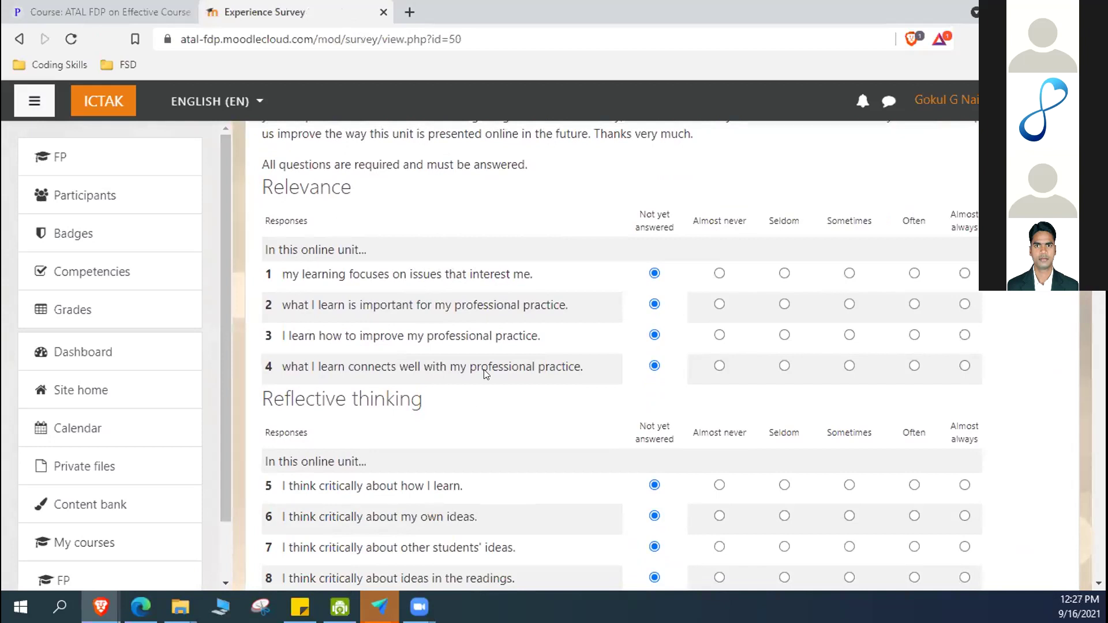
pyautogui.scroll(-2, 680, 400)
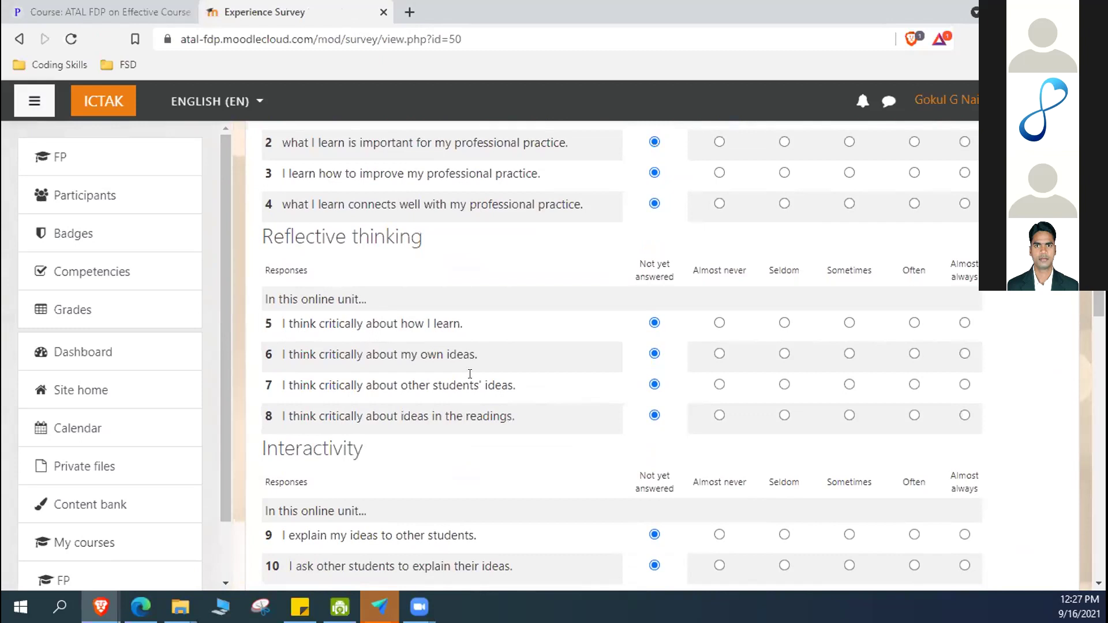
pyautogui.scroll(-3, 473, 358)
pyautogui.scroll(-5, 470, 374)
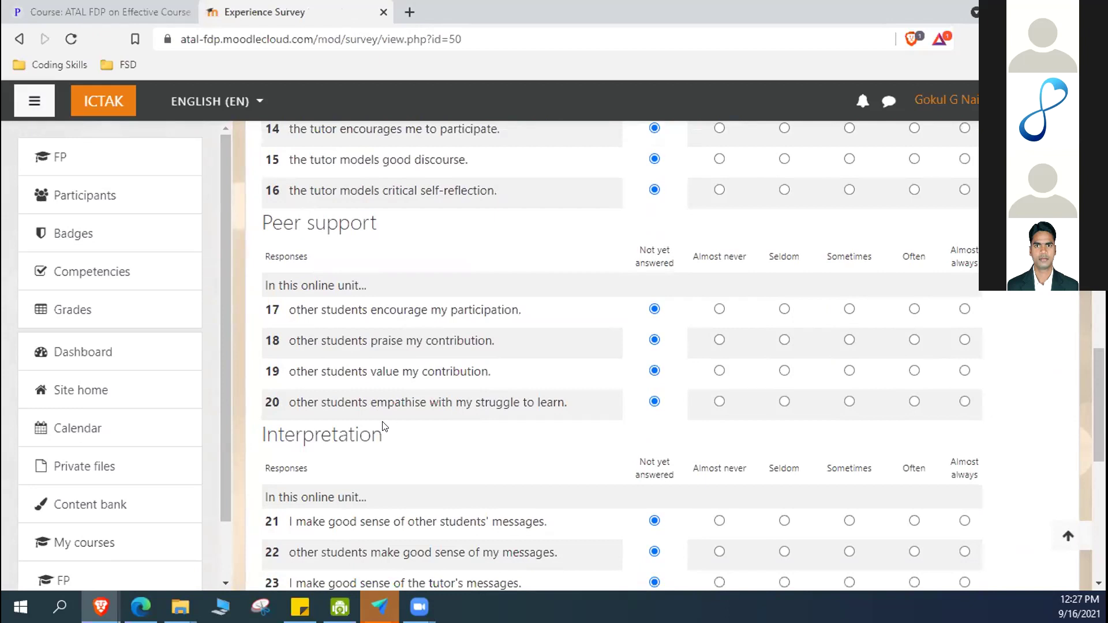
pyautogui.scroll(5, 381, 420)
pyautogui.scroll(10, 381, 421)
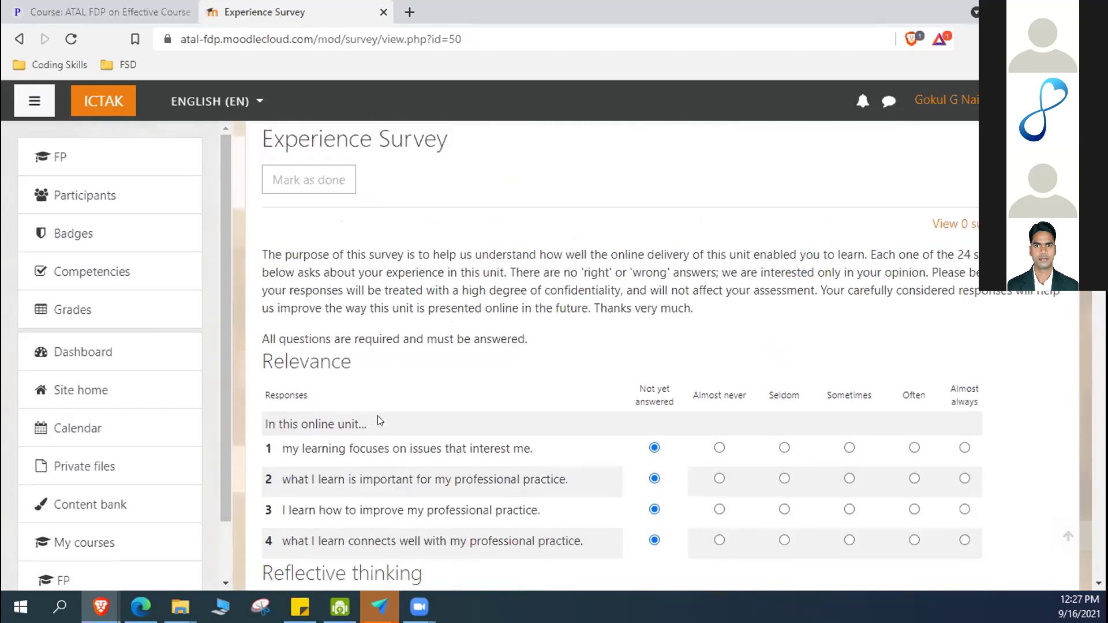
# Go back to the course page, reopen the Experience Survey, and view its Relevance and Reflective thinking statements.
pyautogui.click(424, 214)
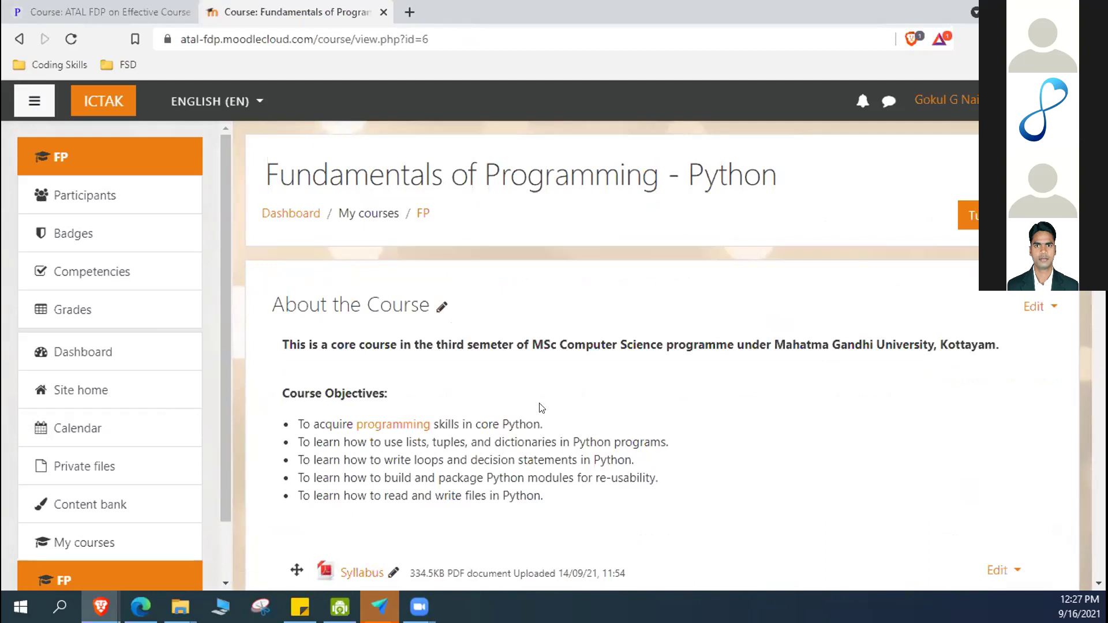
pyautogui.scroll(-10, 751, 401)
pyautogui.scroll(-15, 751, 401)
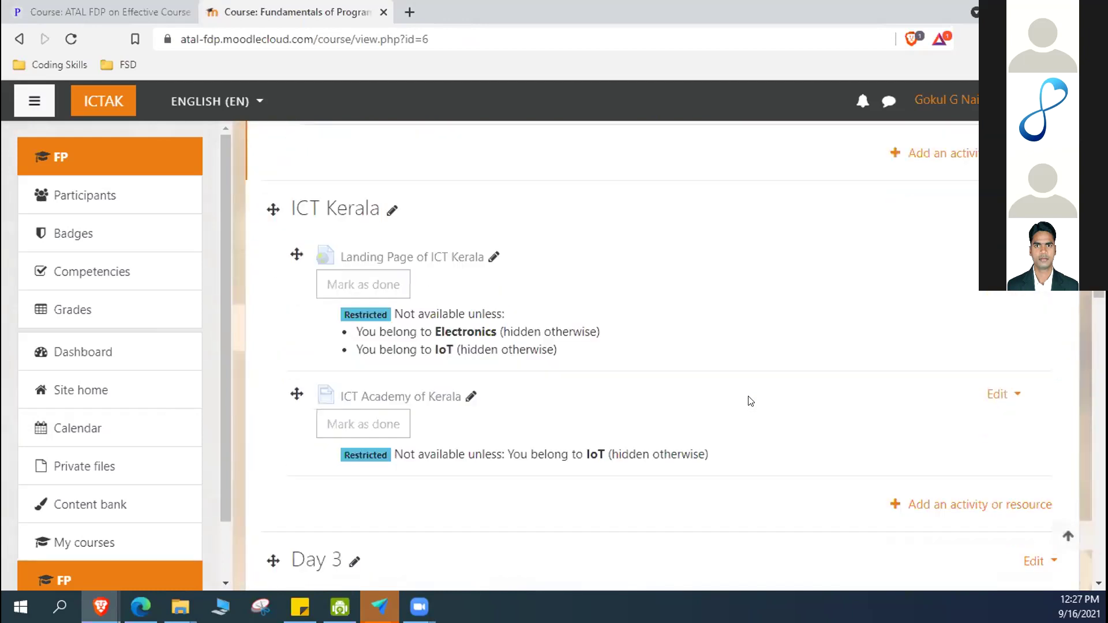
pyautogui.scroll(-15, 762, 398)
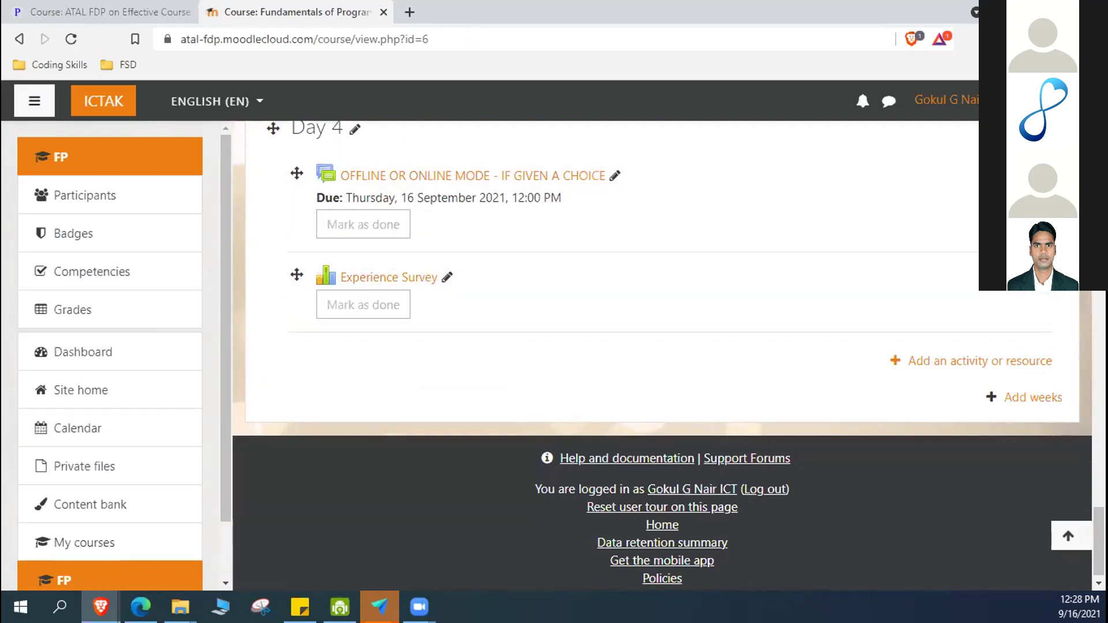
pyautogui.click(385, 274)
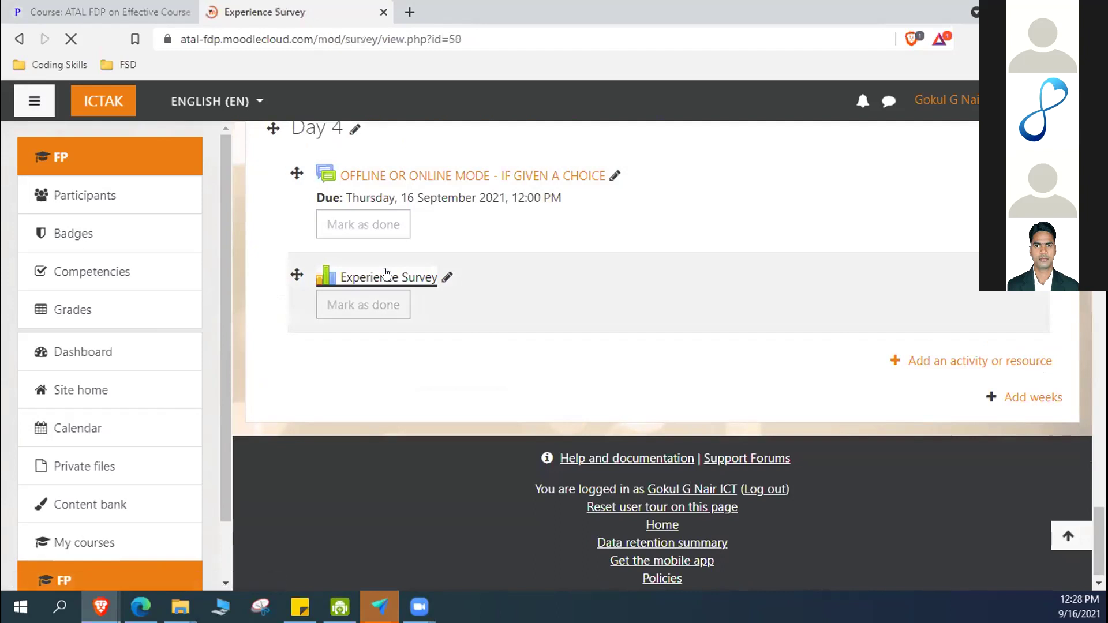
pyautogui.scroll(-5, 580, 306)
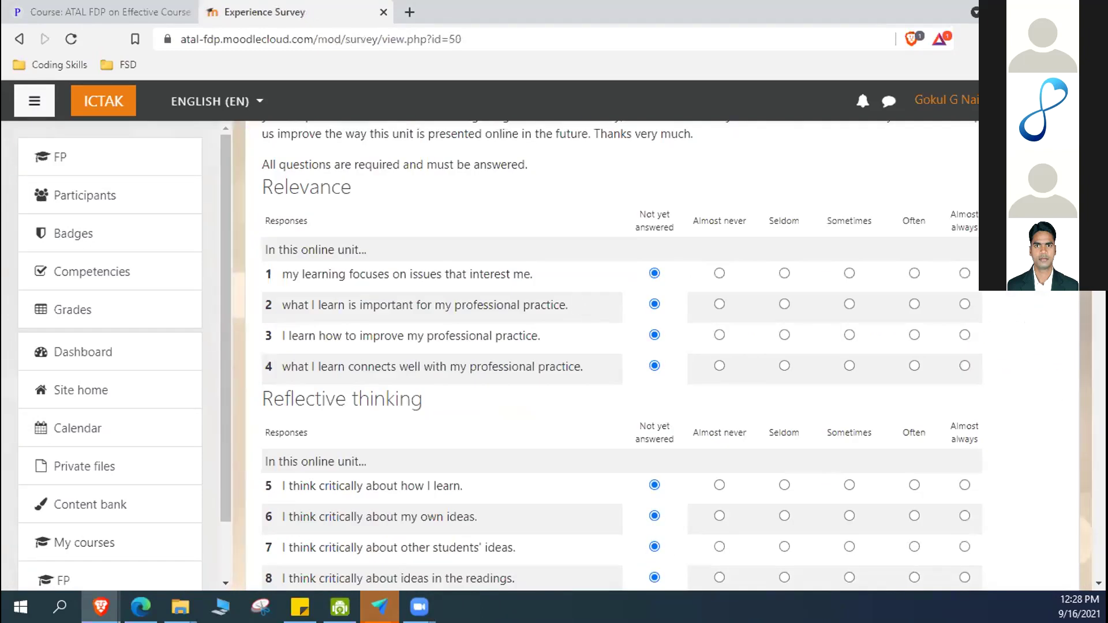
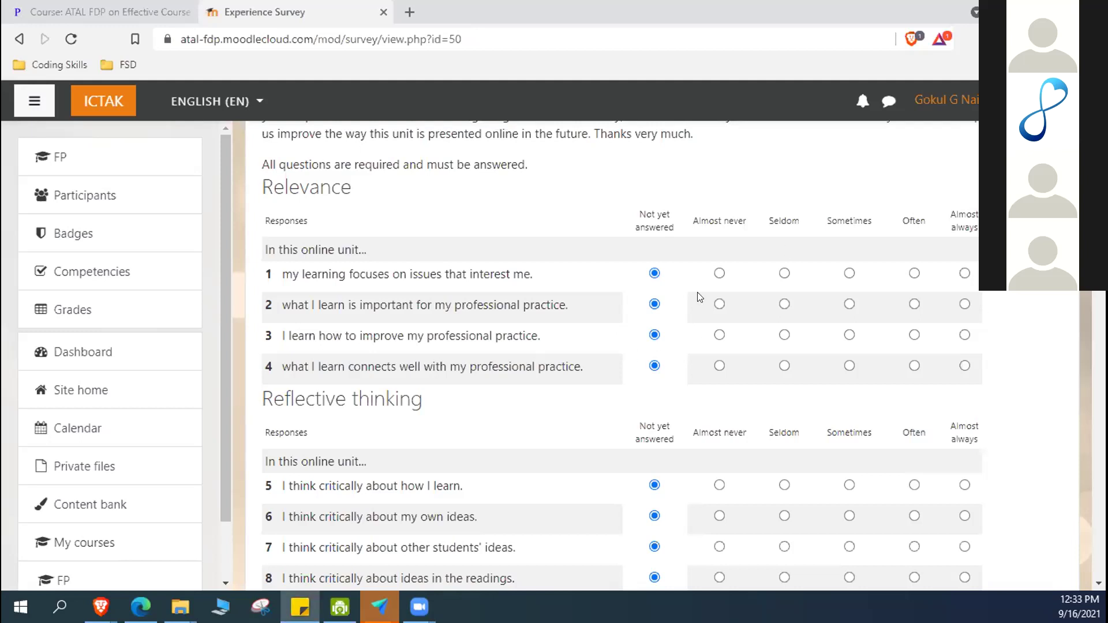
# Return to the FP course page and add a new Feedback activity to the Day 4 section.
pyautogui.scroll(5, 371, 267)
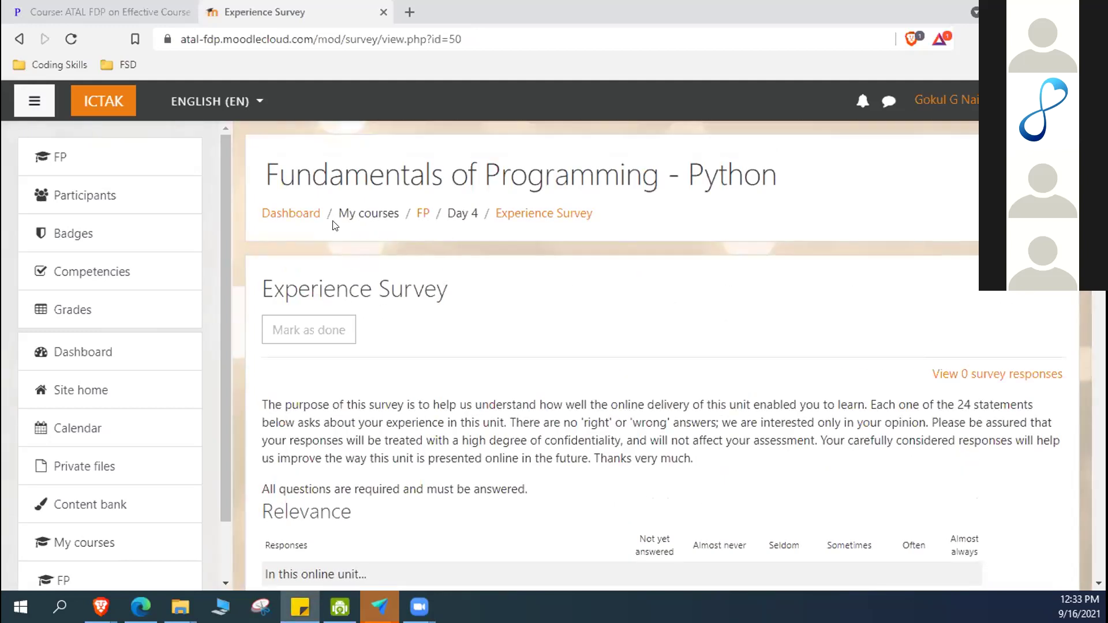
pyautogui.click(416, 218)
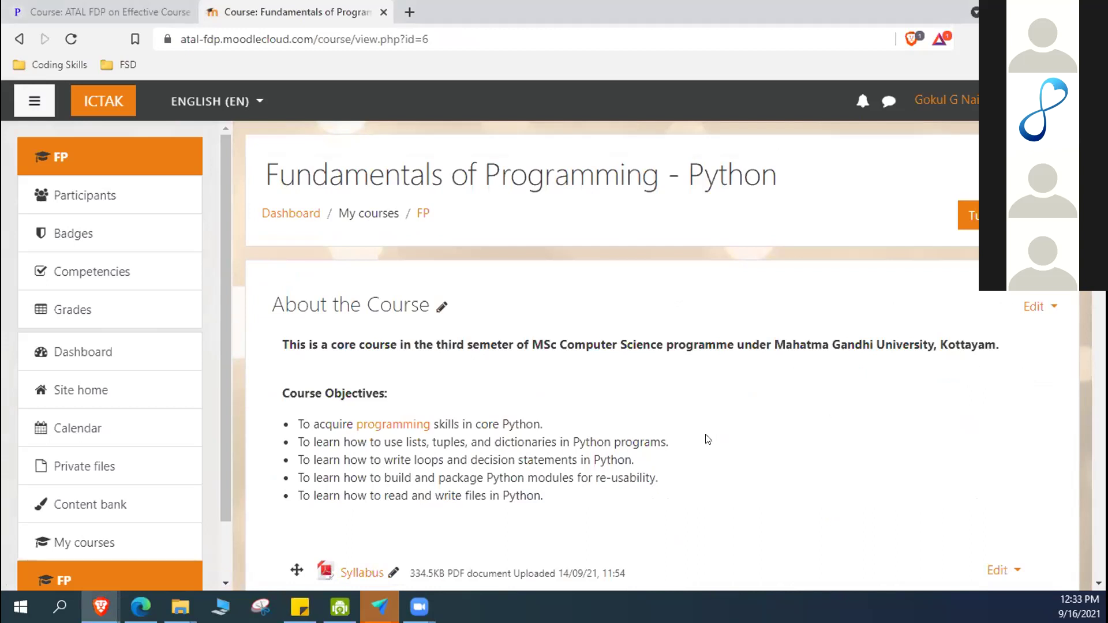
pyautogui.scroll(-5, 708, 439)
pyautogui.scroll(-15, 708, 439)
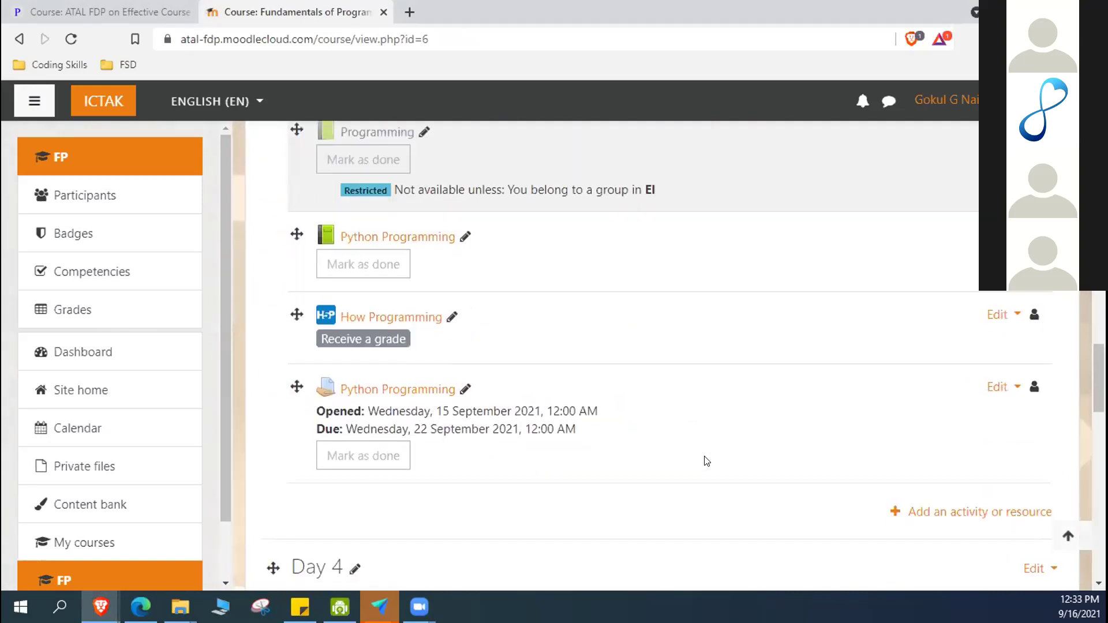
pyautogui.scroll(-15, 707, 461)
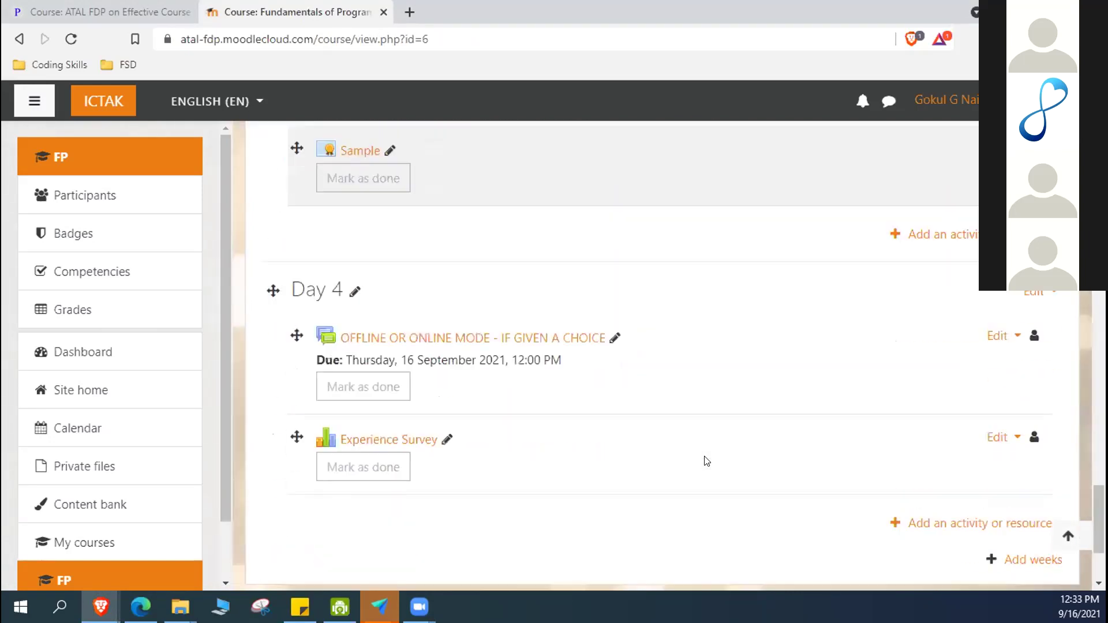
pyautogui.scroll(-3, 707, 460)
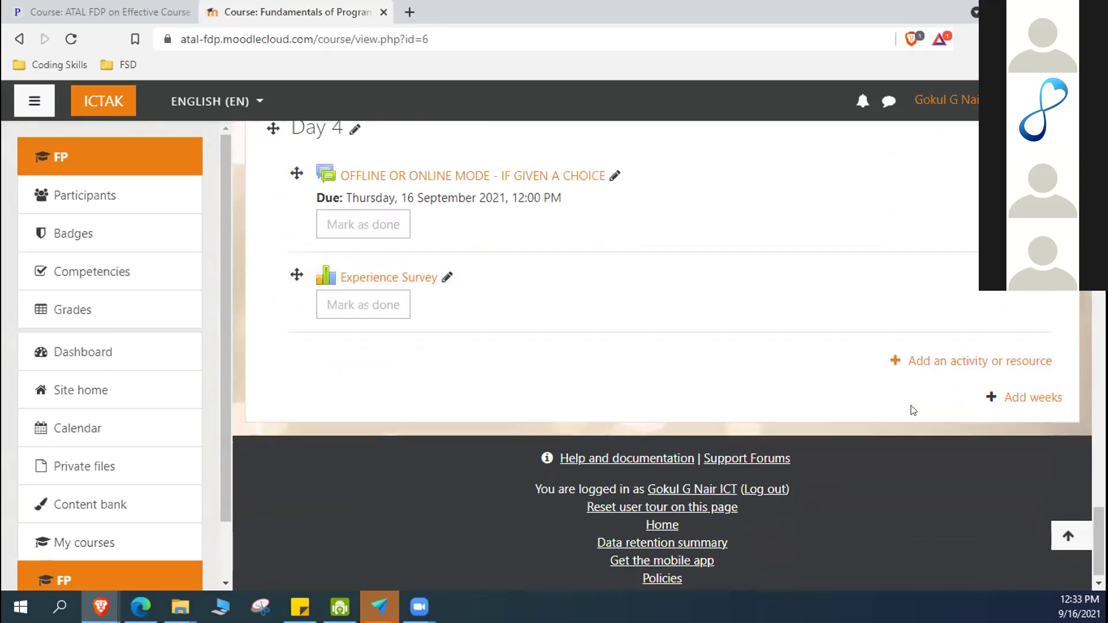
pyautogui.click(925, 362)
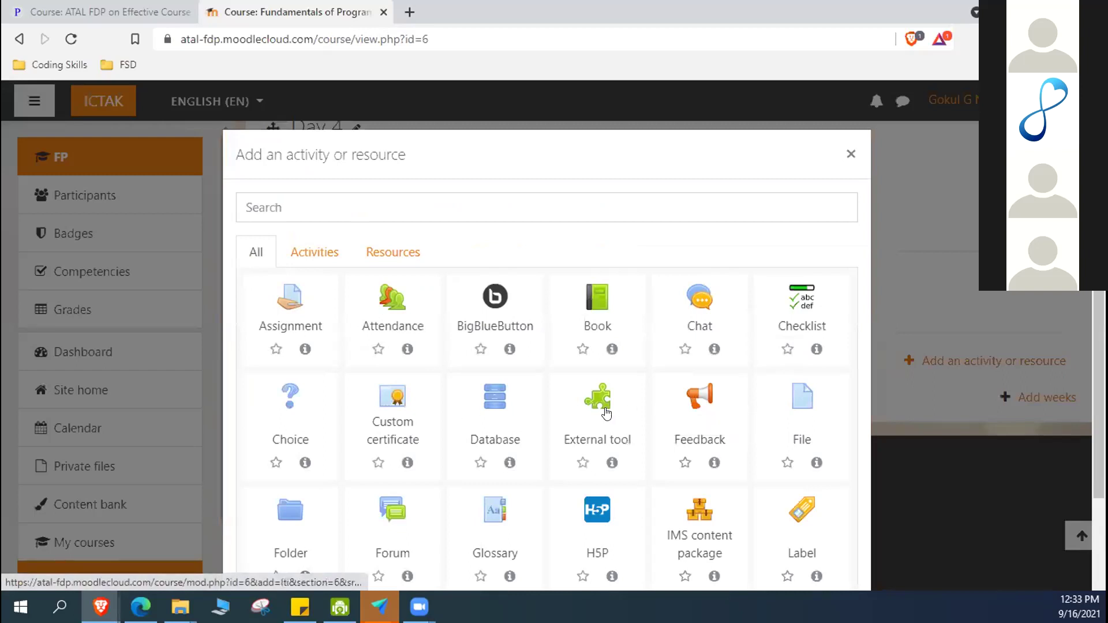
pyautogui.scroll(-3, 606, 414)
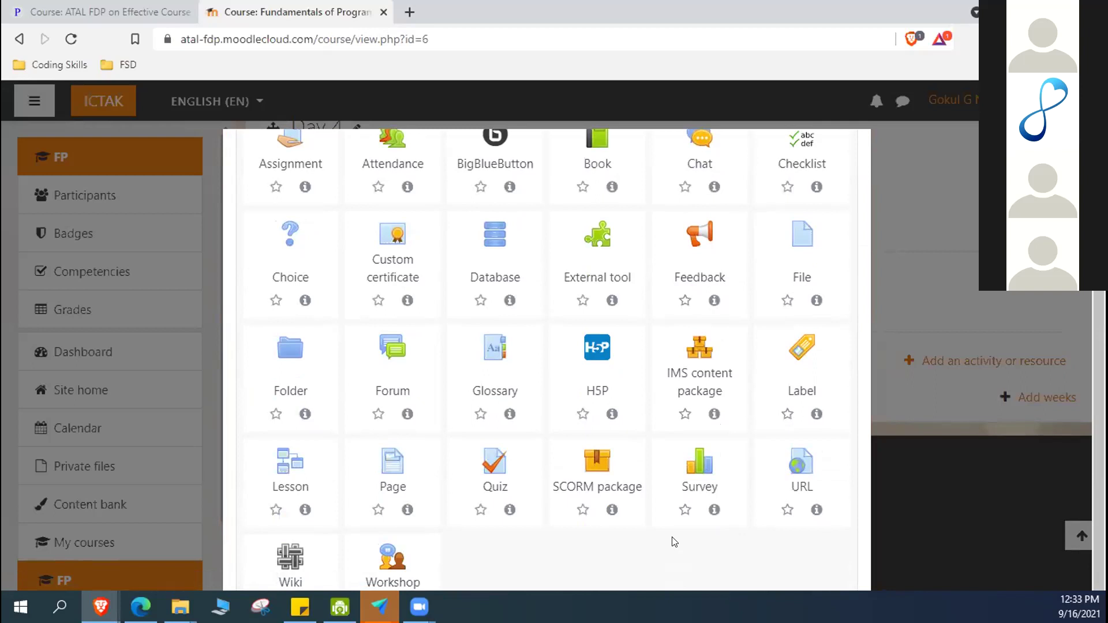
pyautogui.click(700, 240)
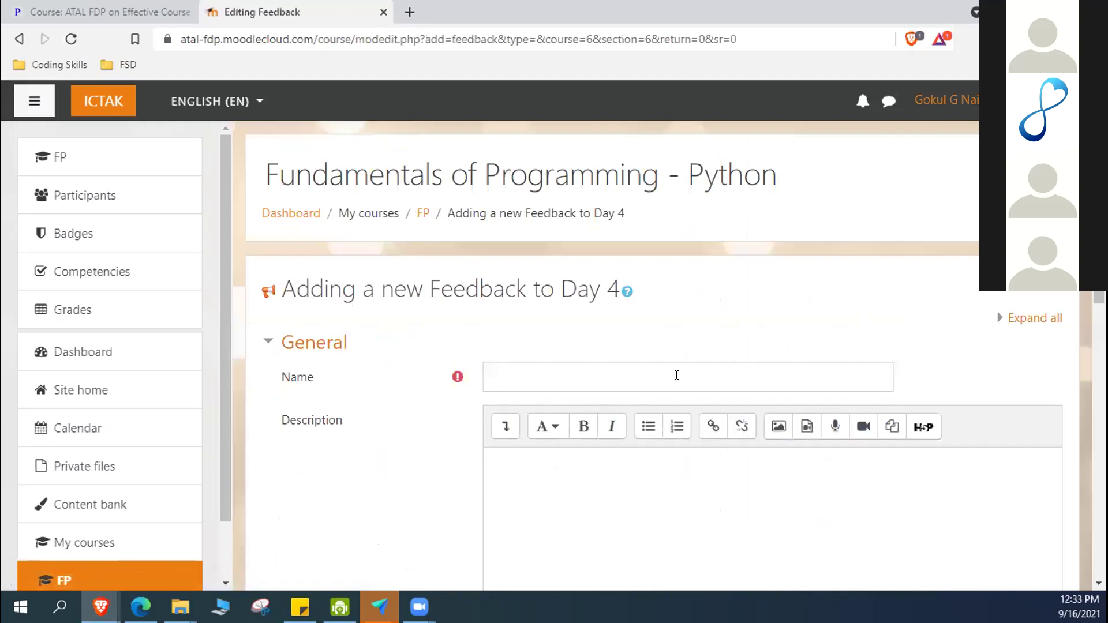
# Name the new feedback activity "MID LEVEL FEEDBACK".
pyautogui.click(676, 376)
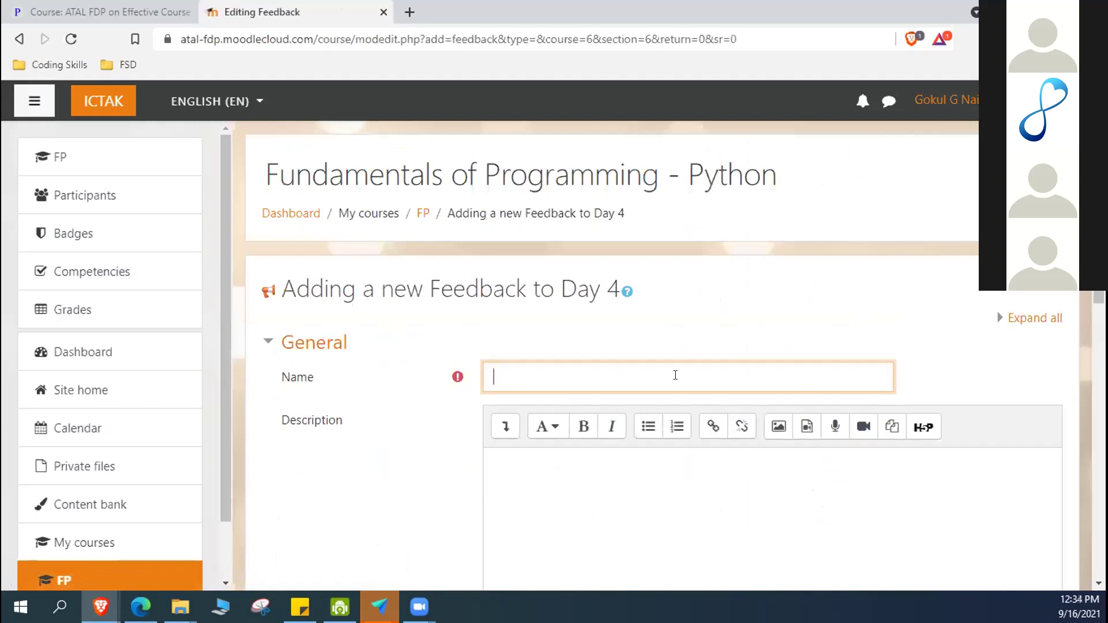
pyautogui.write('MID LEVEL FED')
pyautogui.press('BackSpace')
pyautogui.press('BackSpace')
pyautogui.write('EED')
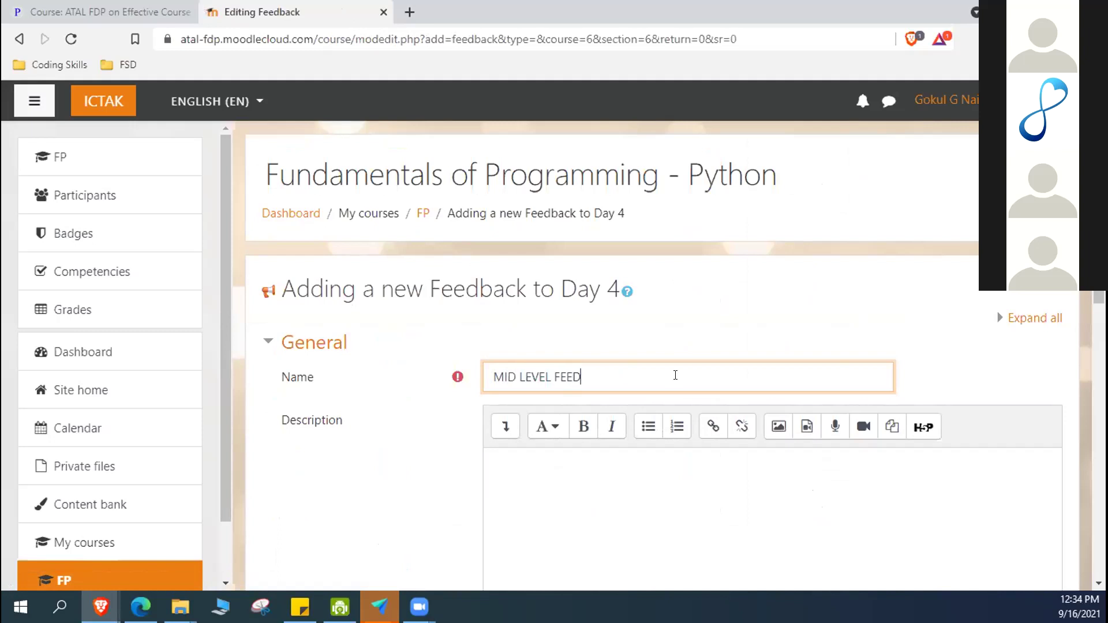
pyautogui.write('BACK')
# Enter "Attempt please" as the description of the feedback activity.
pyautogui.scroll(-1, 624, 404)
pyautogui.click(554, 437)
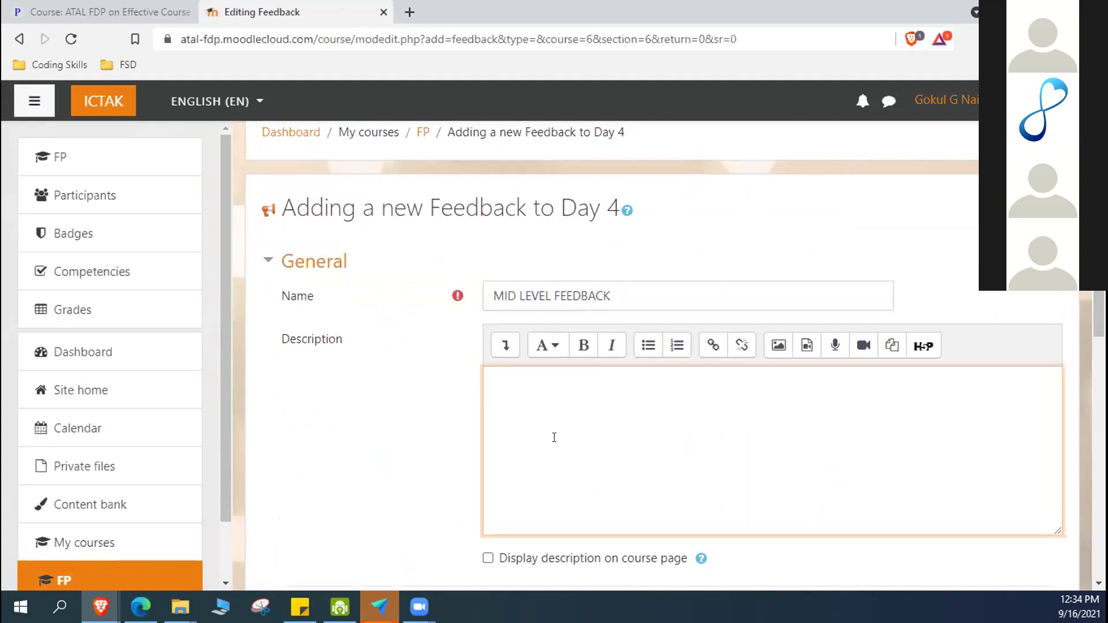
pyautogui.write('Attempt please')
pyautogui.click(403, 458)
# Enable the "Allow answers from" date in the feedback activity's Availability settings.
pyautogui.scroll(-3, 404, 458)
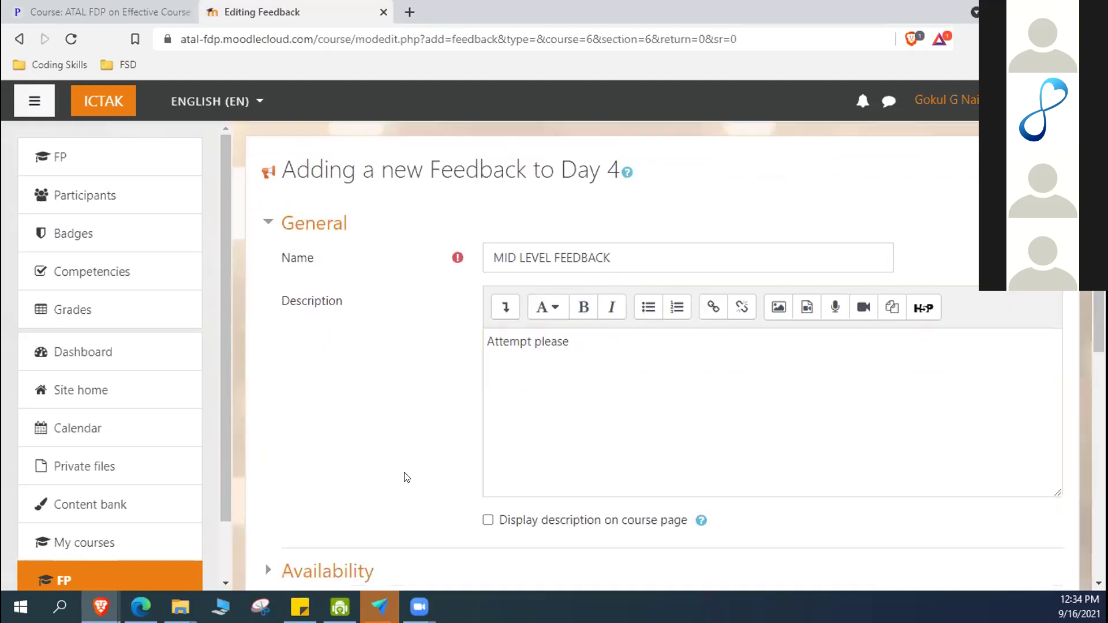
pyautogui.scroll(-3, 824, 497)
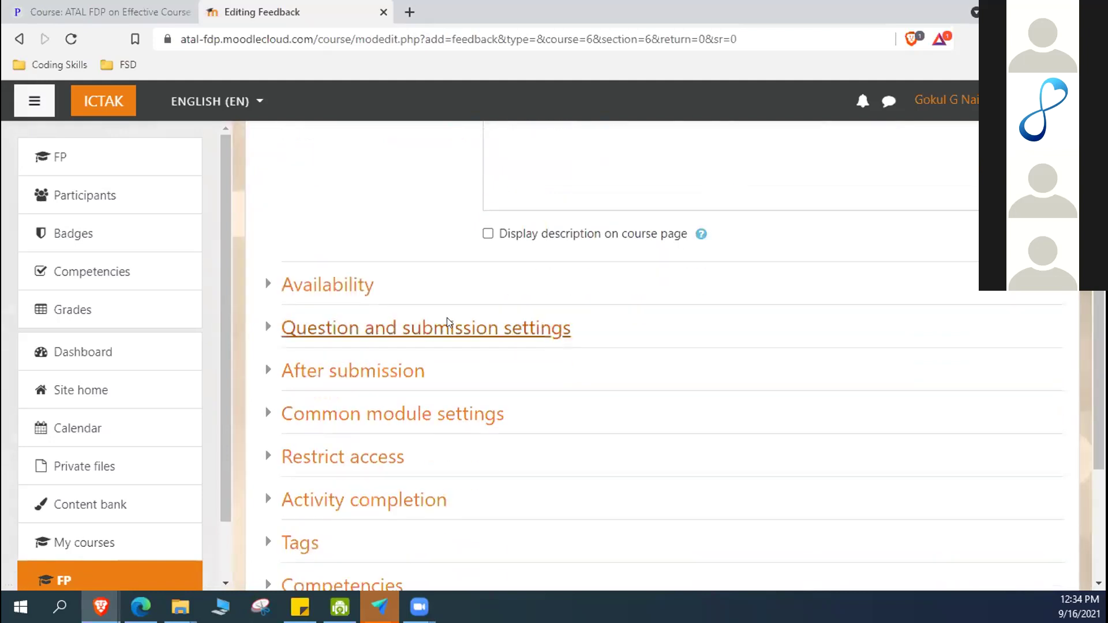
pyautogui.scroll(3, 599, 309)
pyautogui.scroll(2, 597, 490)
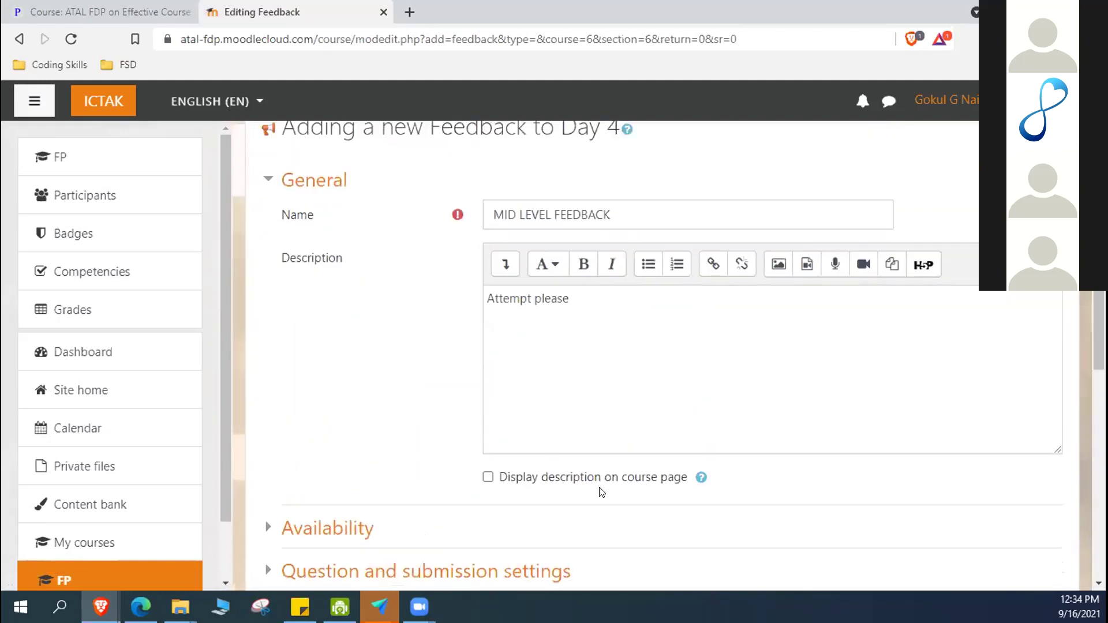
pyautogui.scroll(-1, 572, 400)
pyautogui.scroll(-1, 571, 401)
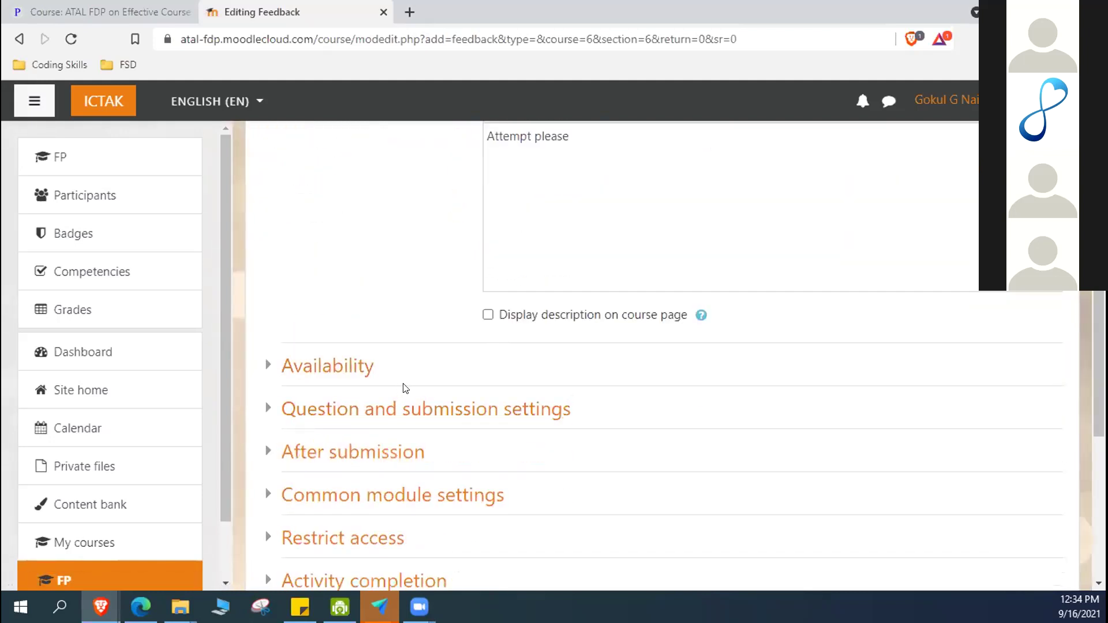
pyautogui.click(335, 369)
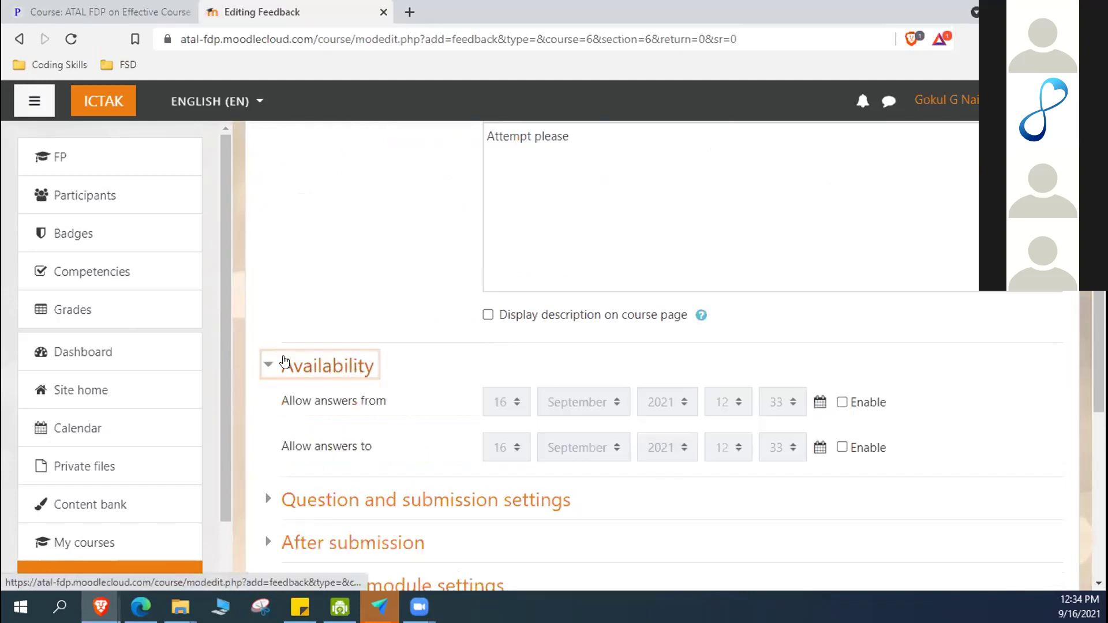
pyautogui.click(291, 368)
pyautogui.click(291, 369)
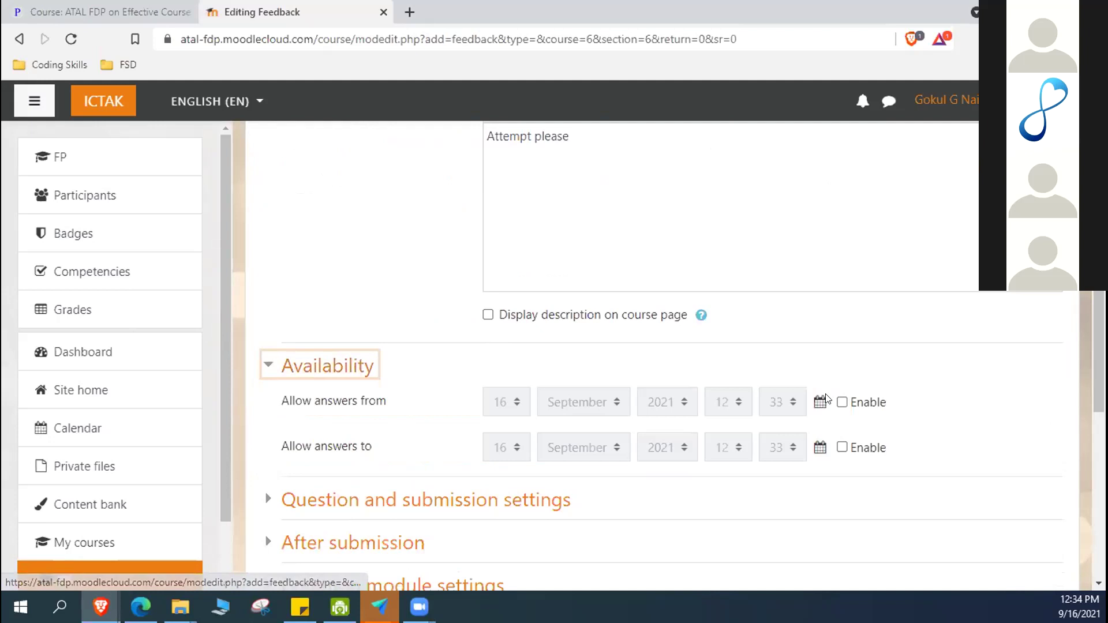
pyautogui.click(841, 402)
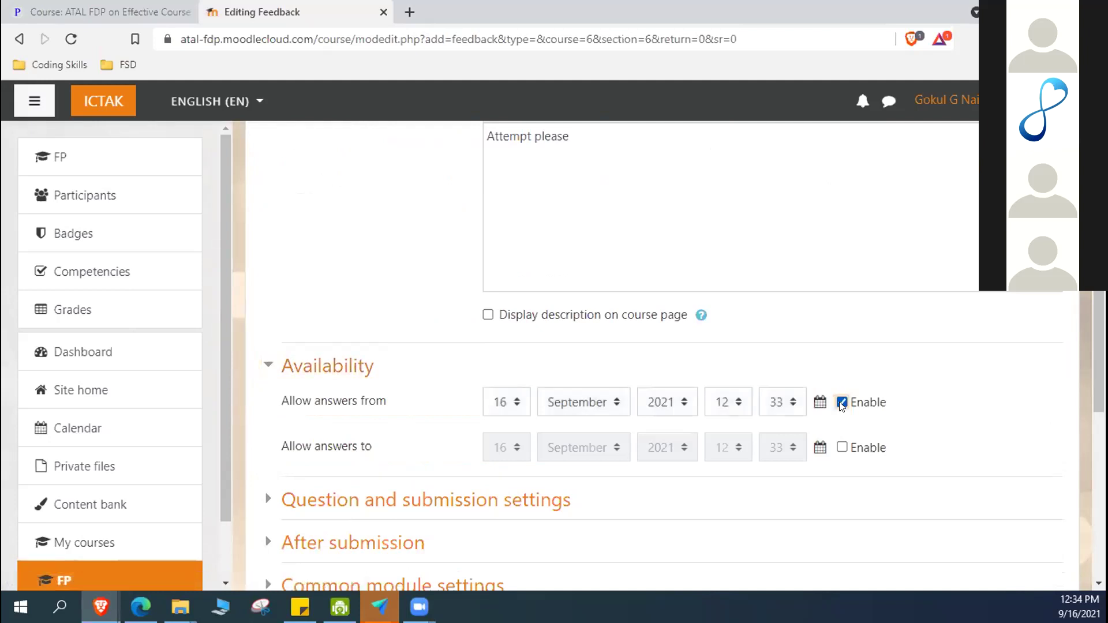
# In the question and submission settings, try recording user names with answers, and set Record user names back to Anonymous.
pyautogui.scroll(-3, 842, 404)
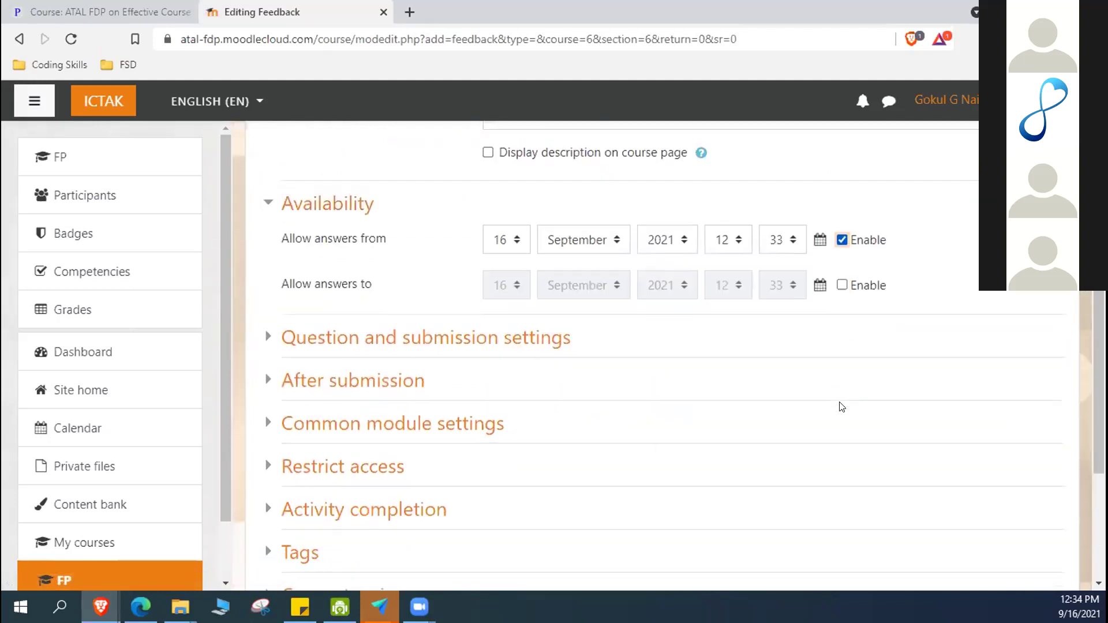
pyautogui.click(332, 345)
pyautogui.scroll(-3, 906, 479)
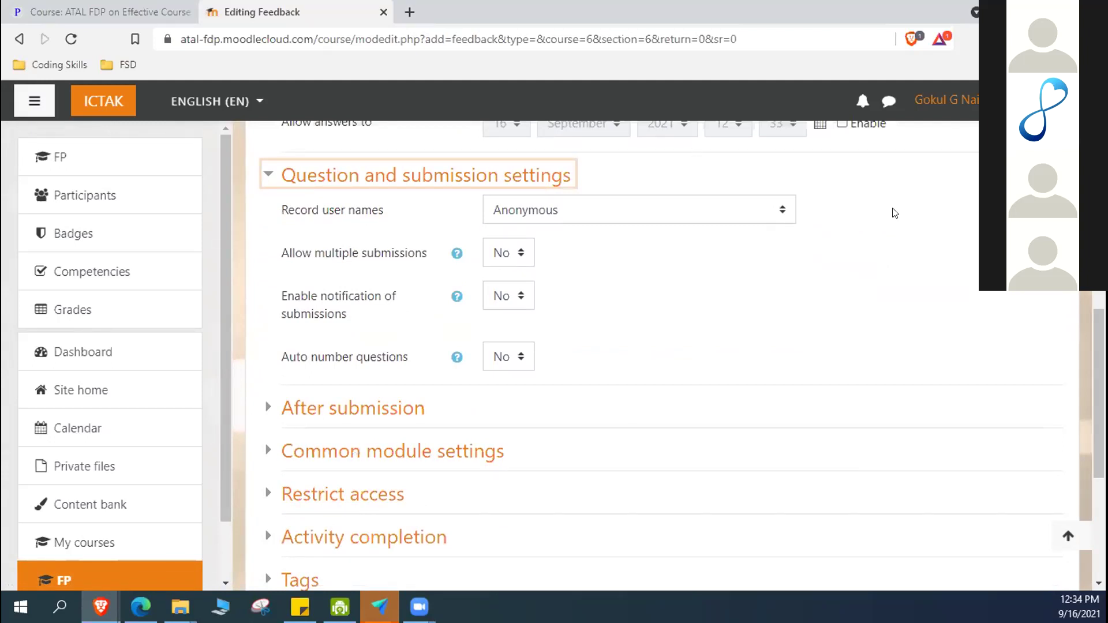
pyautogui.click(783, 215)
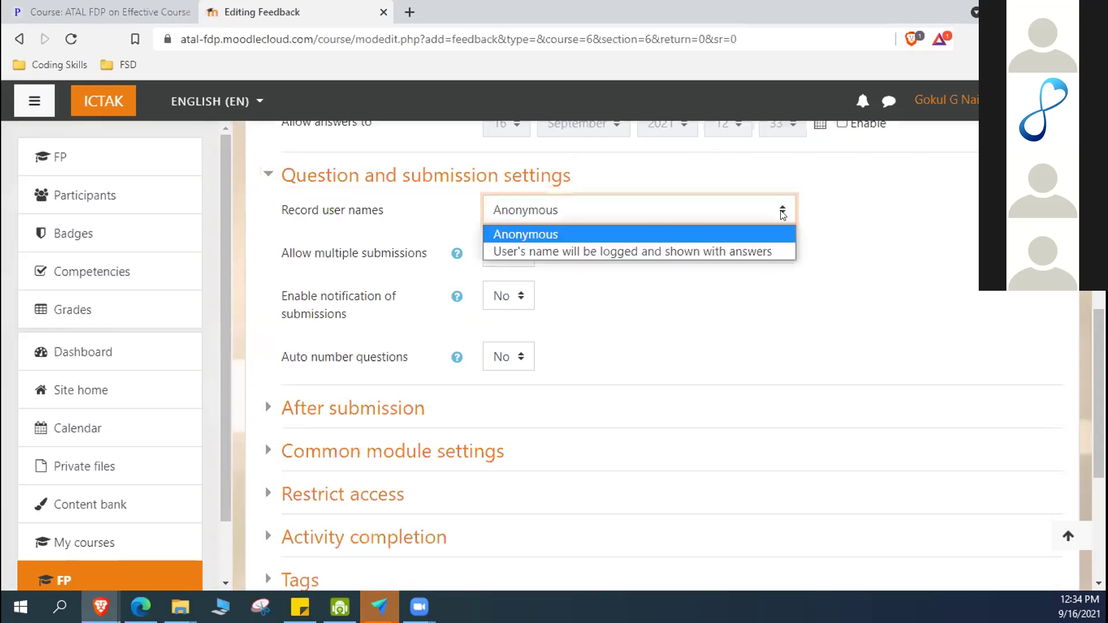
pyautogui.click(734, 251)
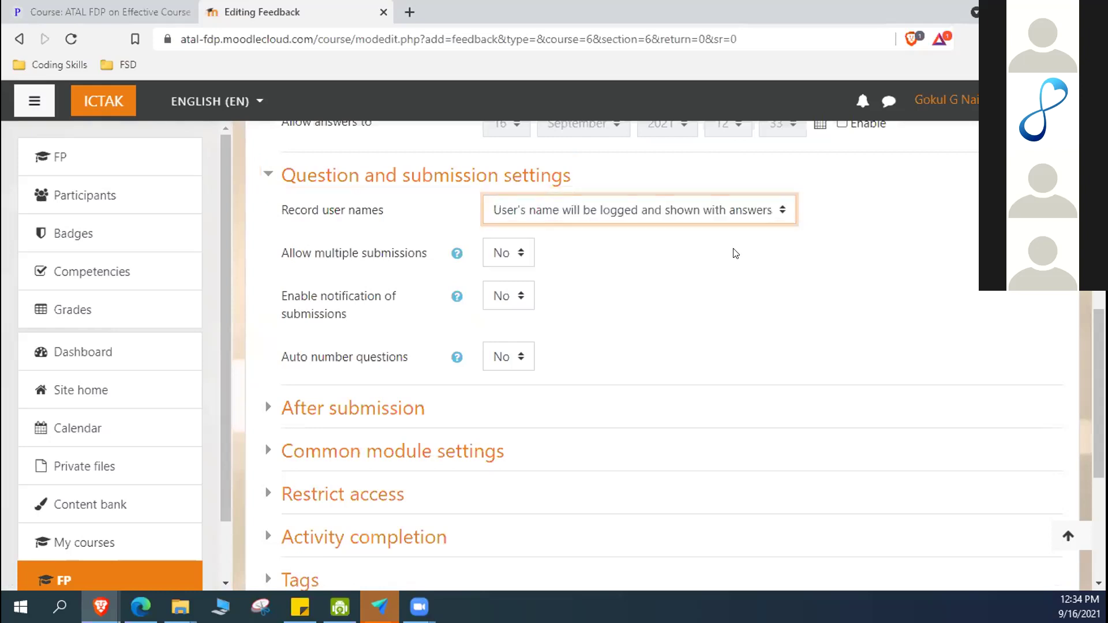
pyautogui.click(779, 214)
pyautogui.click(706, 233)
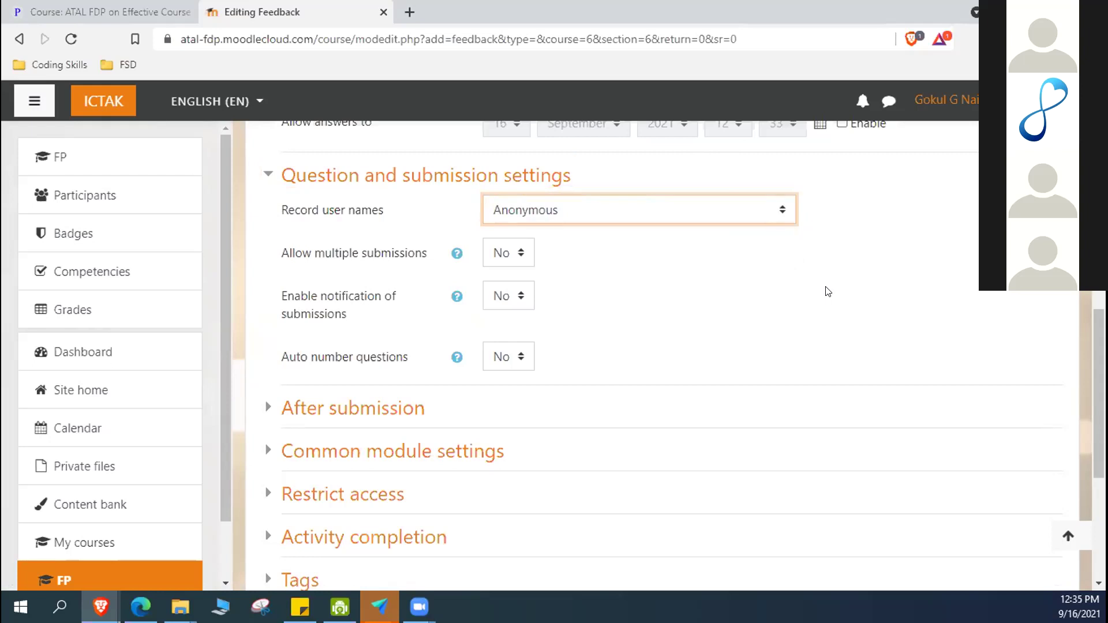
pyautogui.click(783, 209)
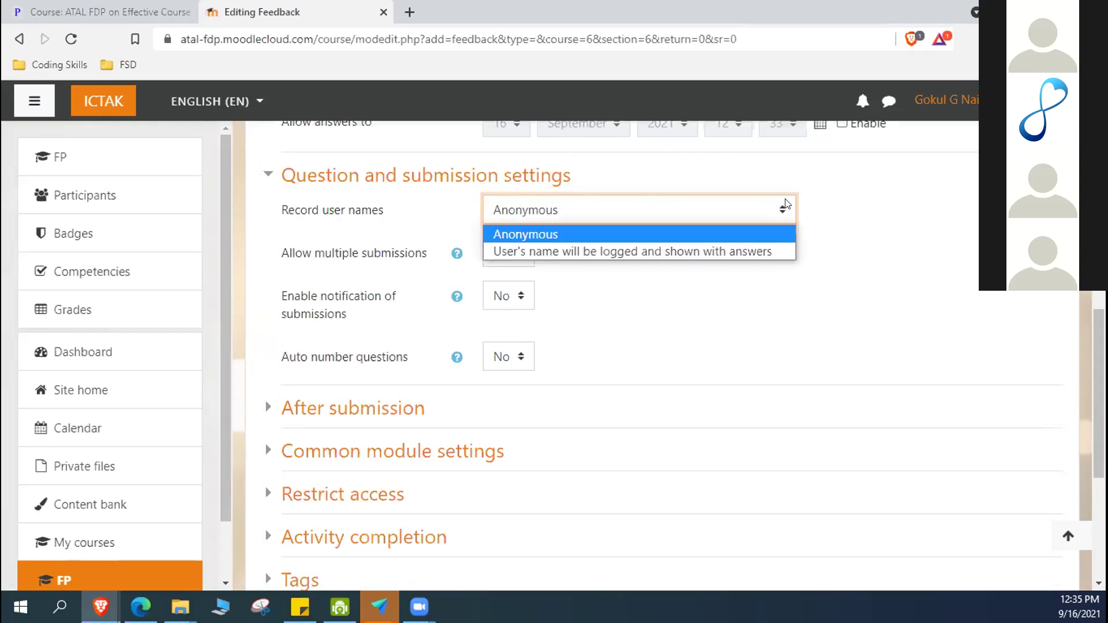
pyautogui.click(857, 358)
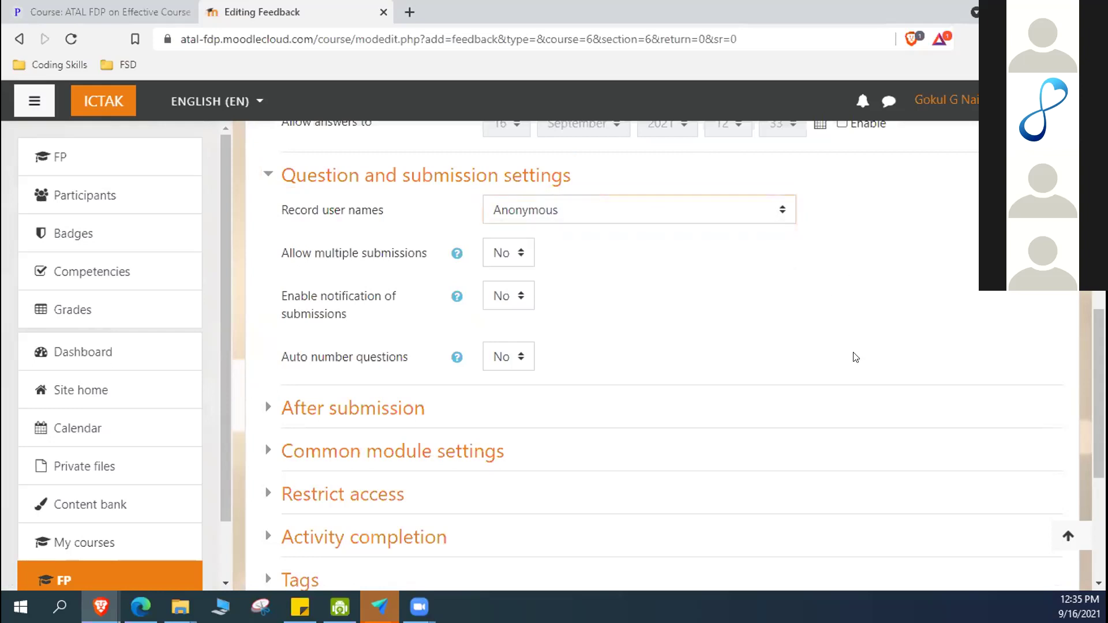
# Examine the choices for multiple submissions, notification of submissions and auto numbering of questions.
pyautogui.click(515, 259)
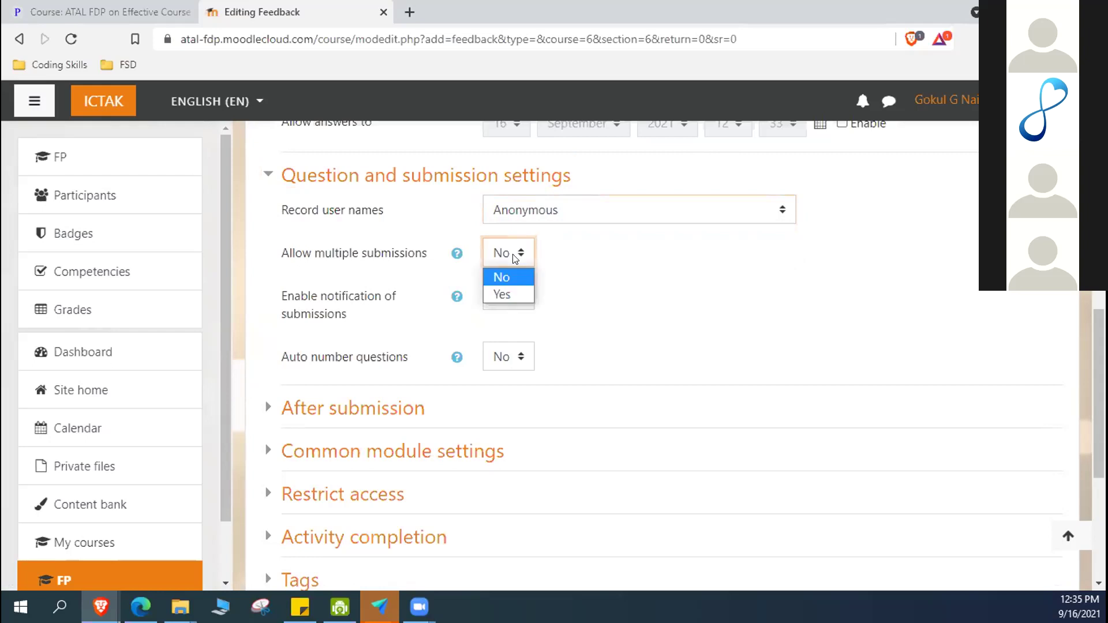
pyautogui.click(593, 250)
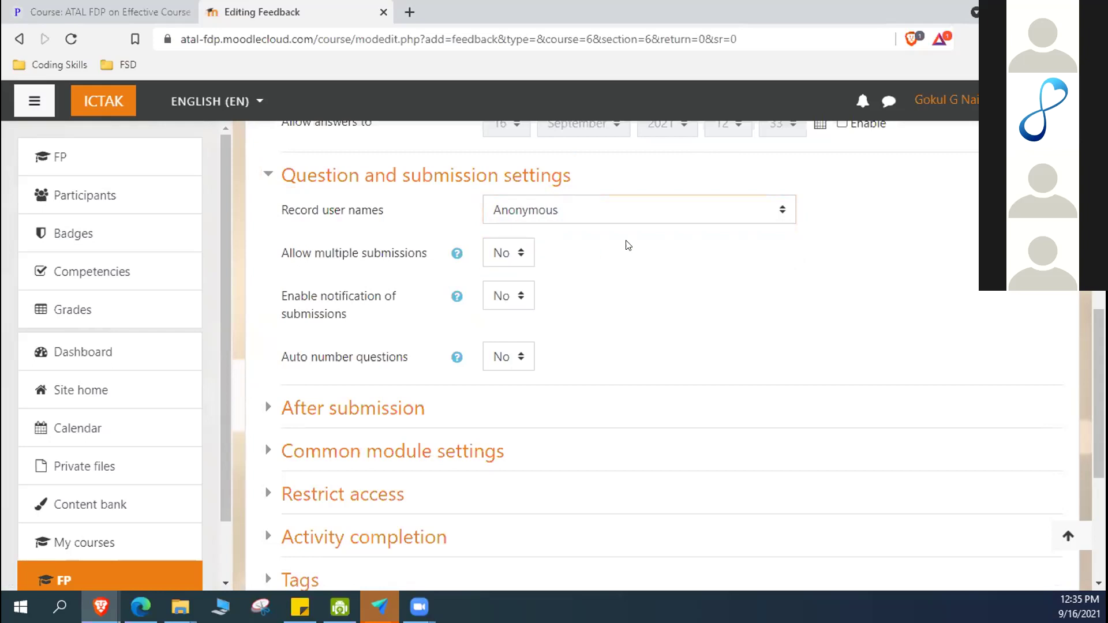
pyautogui.click(519, 297)
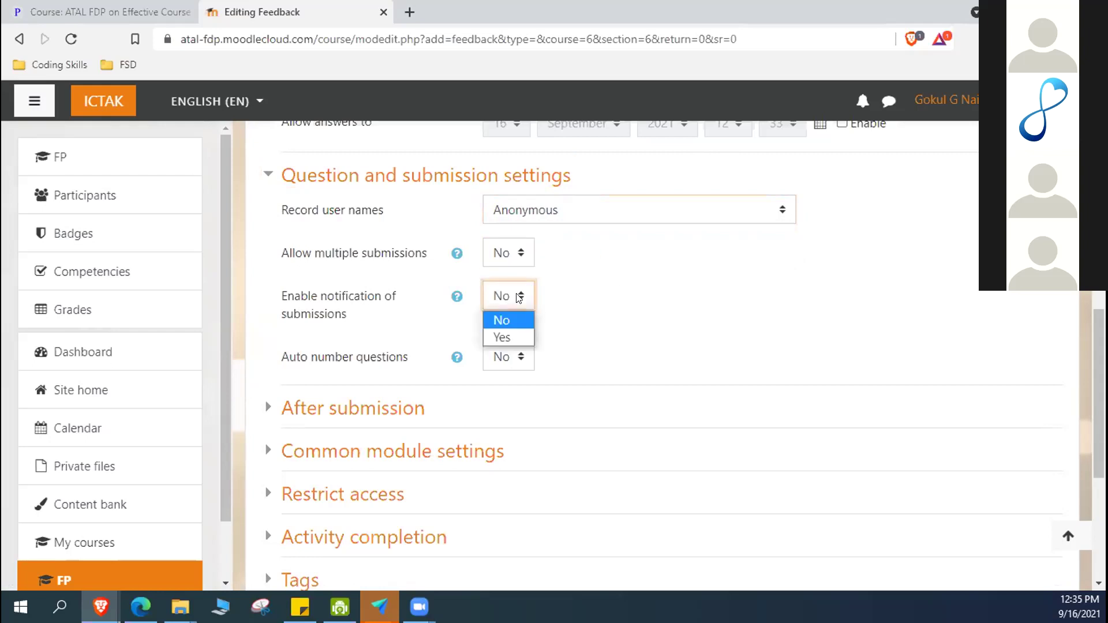
pyautogui.click(652, 319)
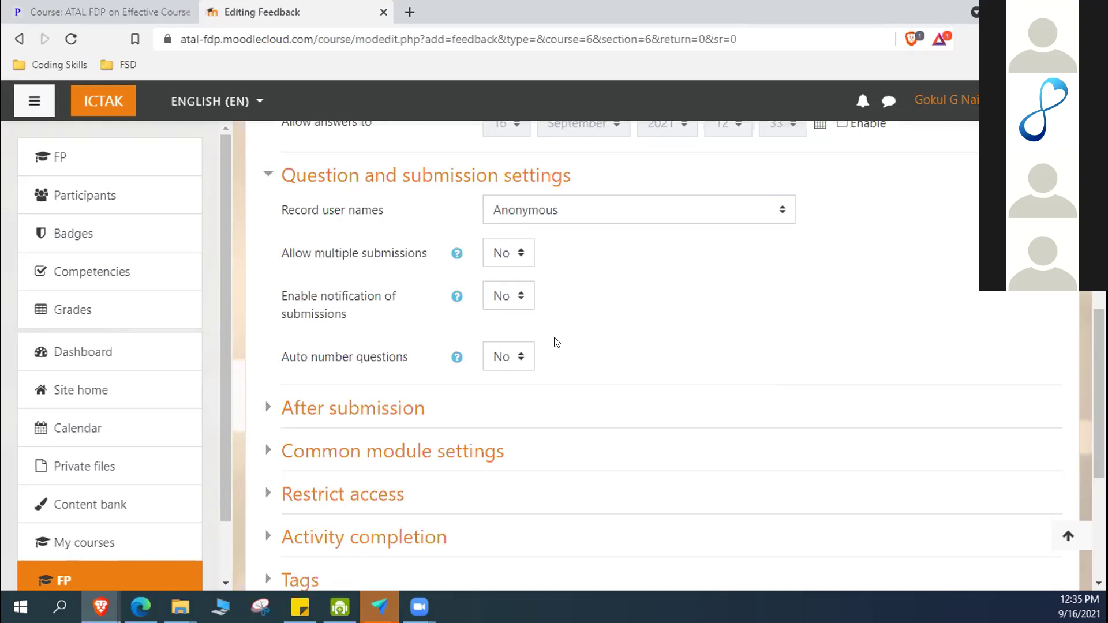
pyautogui.click(519, 358)
pyautogui.click(519, 357)
pyautogui.click(687, 320)
pyautogui.scroll(-1, 789, 305)
pyautogui.scroll(-2, 789, 305)
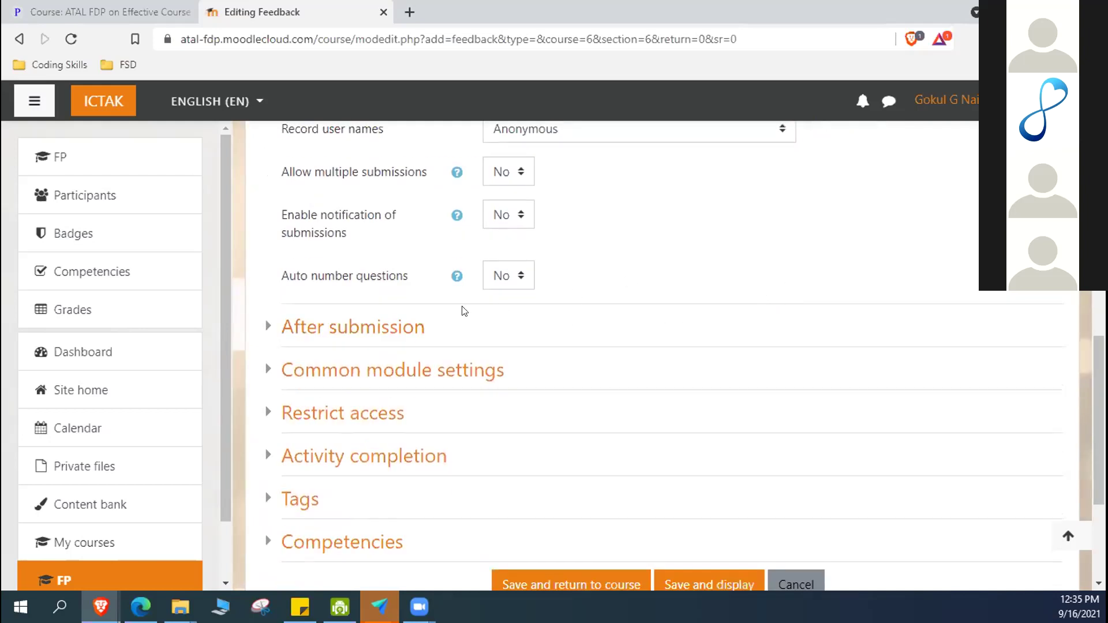
# Open the After submission settings and look at the completion message field and the Show analysis page options.
pyautogui.click(351, 324)
pyautogui.scroll(-4, 783, 323)
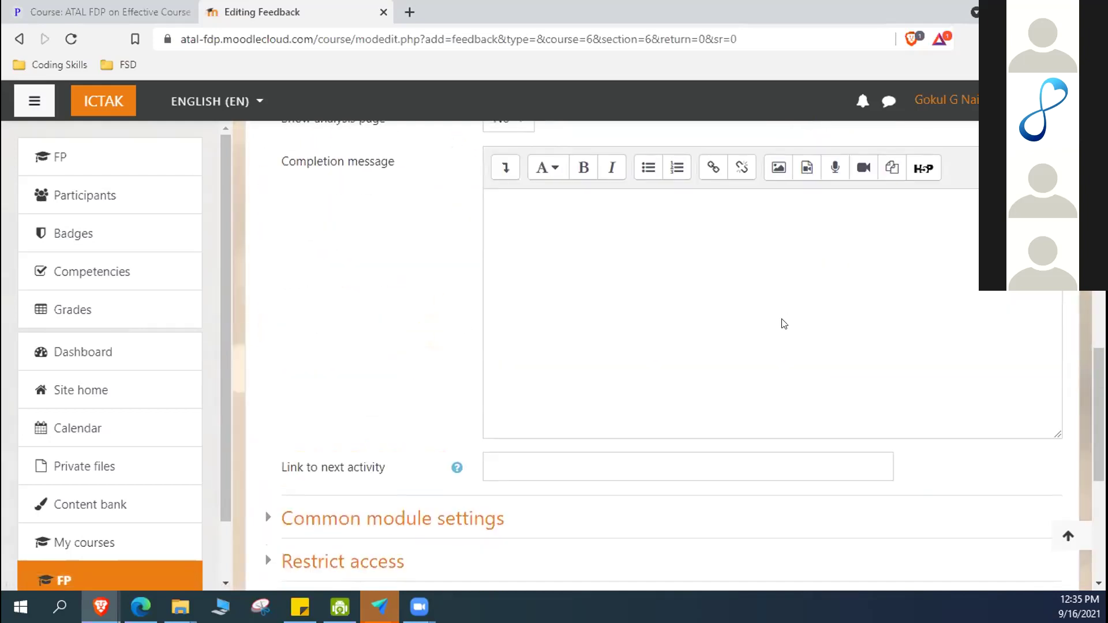
pyautogui.click(765, 309)
pyautogui.scroll(3, 768, 312)
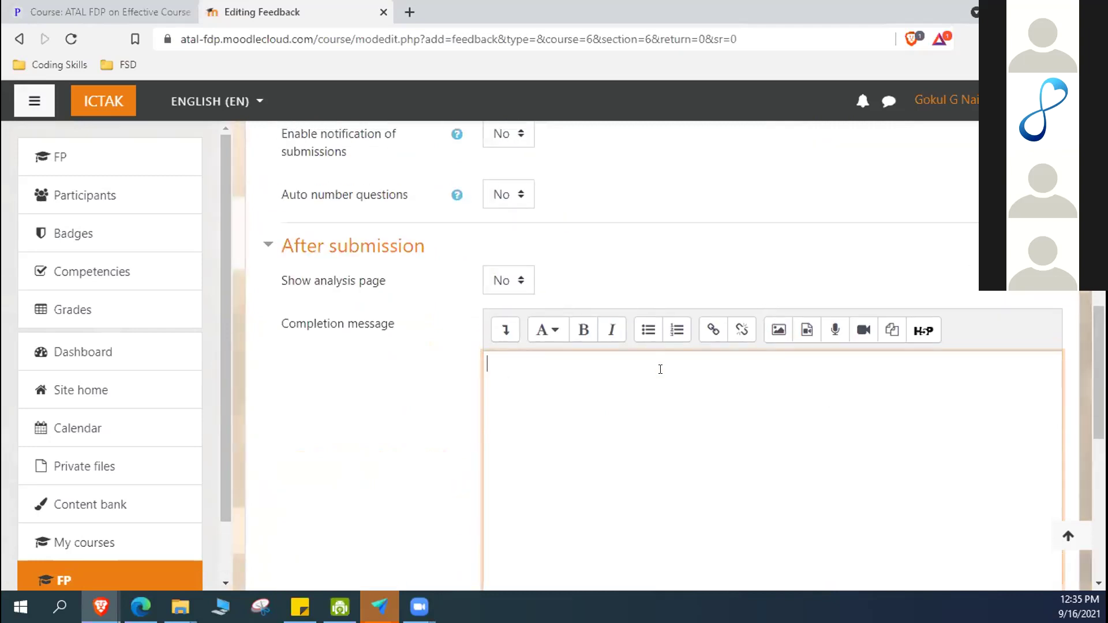
pyautogui.click(524, 282)
pyautogui.click(524, 283)
# Enter "Thank you so much for your feedback." as the completion message.
pyautogui.click(569, 410)
pyautogui.write('Thank uou')
pyautogui.press('BackSpace')
pyautogui.press('BackSpace')
pyautogui.press('BackSpace')
pyautogui.write('upi')
pyautogui.press('BackSpace')
pyautogui.press('BackSpace')
pyautogui.press('BackSpace')
pyautogui.press('BackSpace')
pyautogui.write('ypou')
pyautogui.press('BackSpace')
pyautogui.press('BackSpace')
pyautogui.press('BackSpace')
pyautogui.write('ou so much for your')
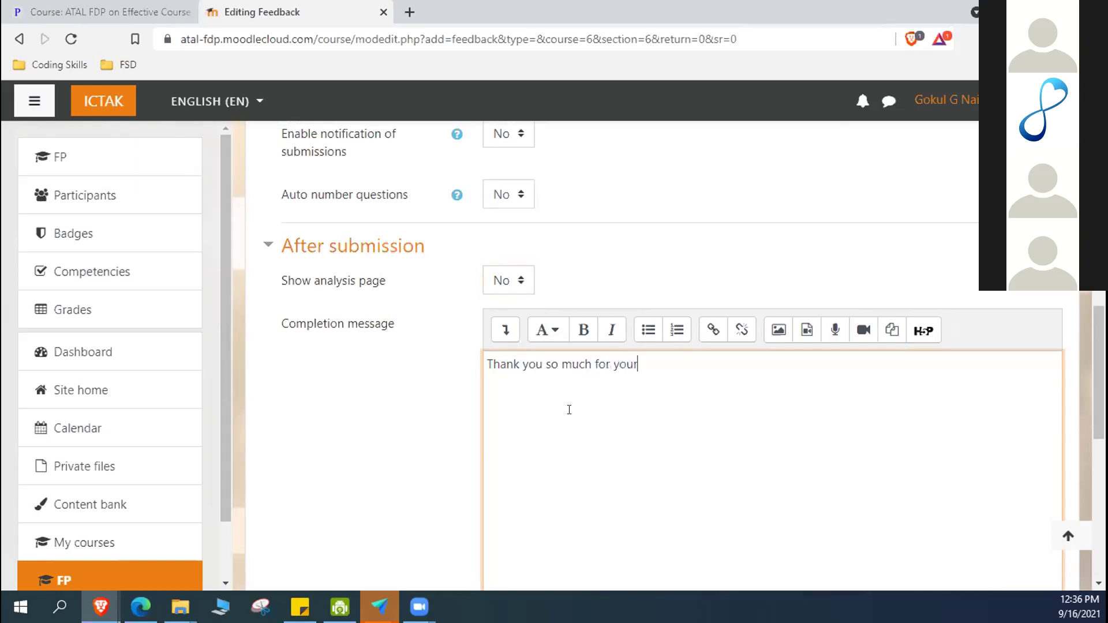
pyautogui.write(' feedback.')
# Examine the Common module settings, the available access restriction types and the Activity completion settings without changing them.
pyautogui.scroll(-5, 569, 410)
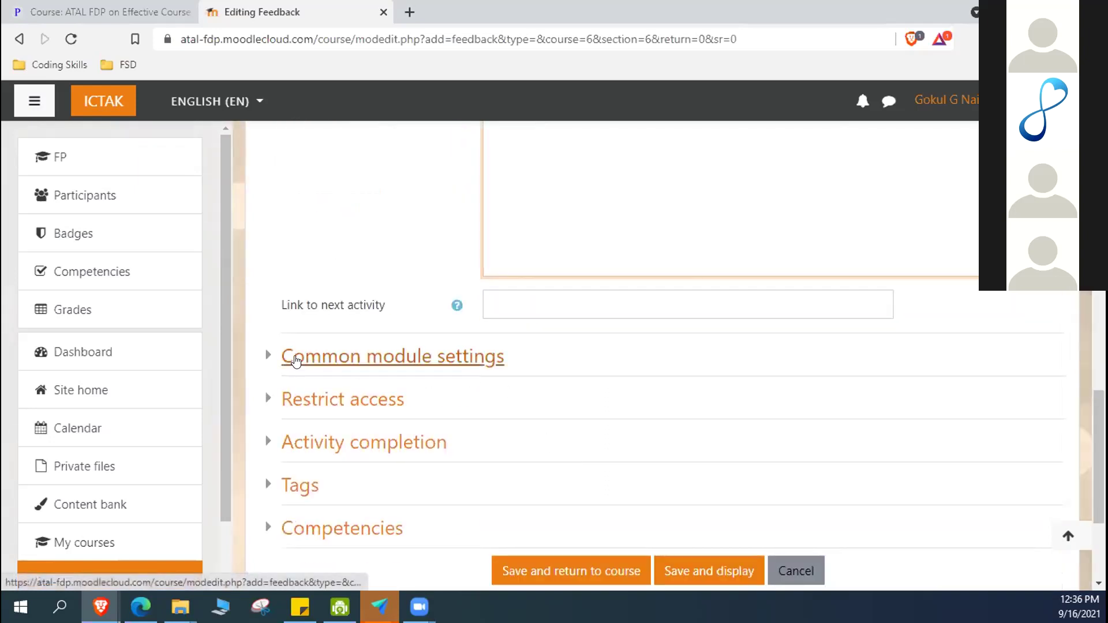
pyautogui.click(268, 362)
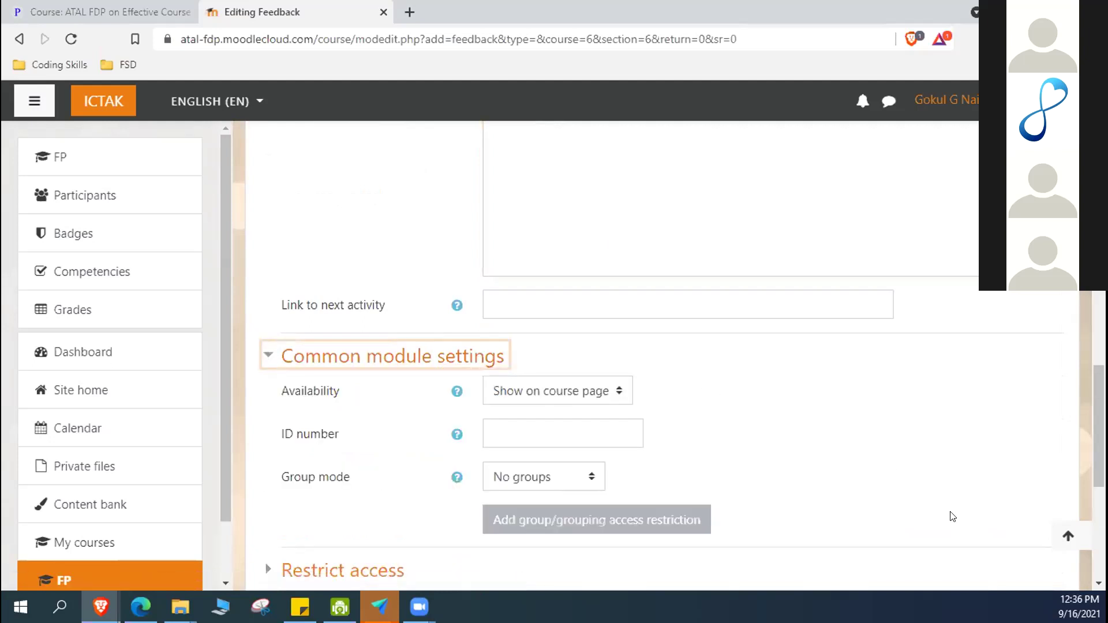
pyautogui.click(837, 459)
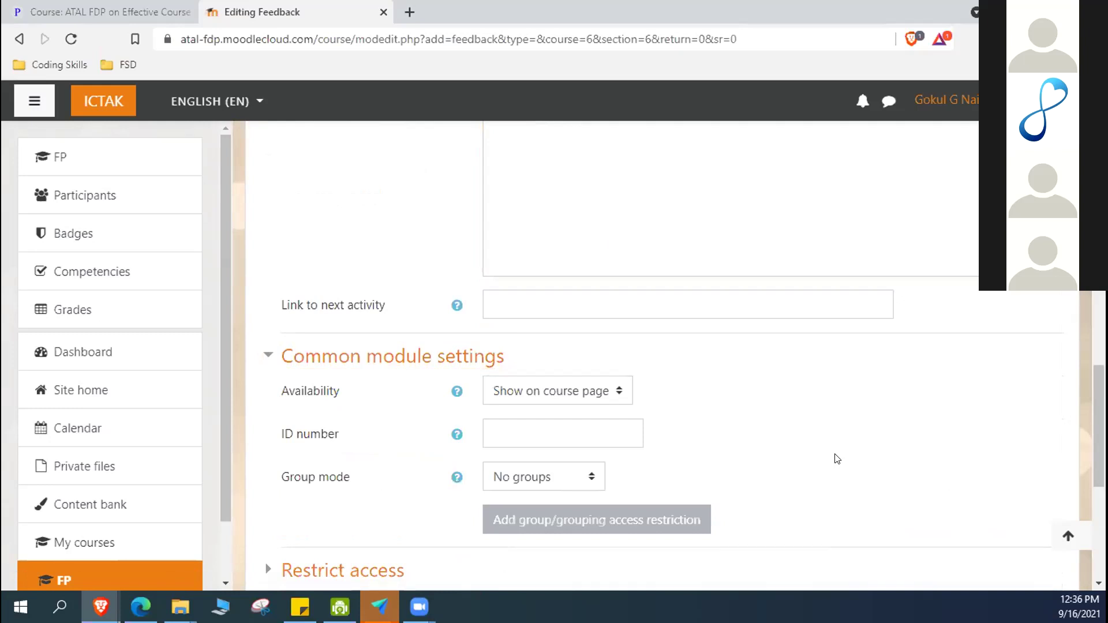
pyautogui.scroll(-3, 826, 448)
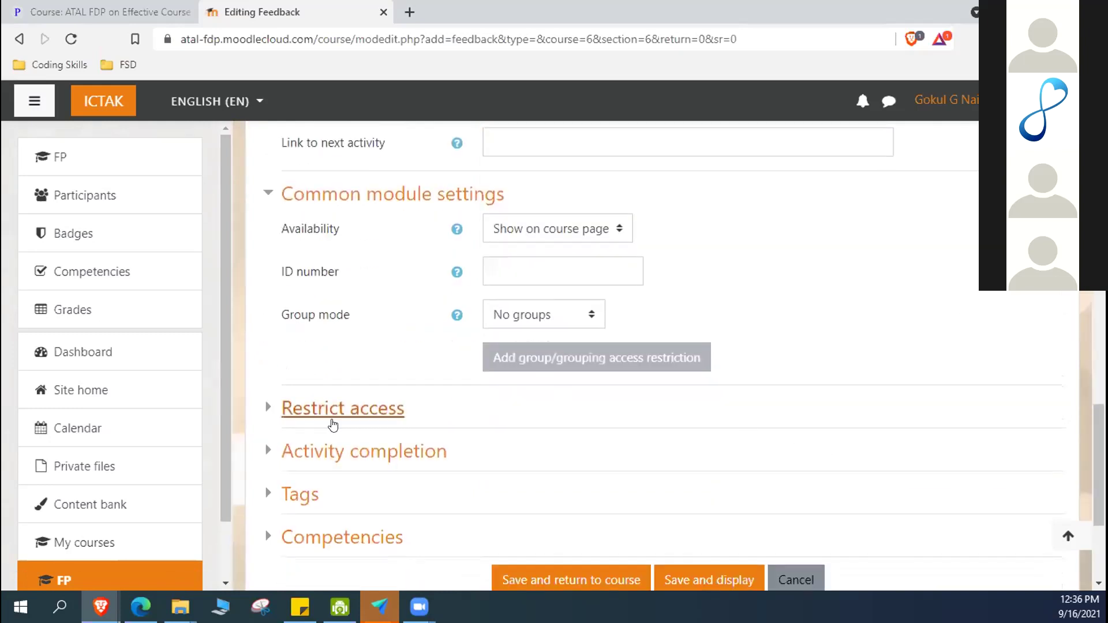
pyautogui.click(333, 414)
pyautogui.scroll(-3, 623, 388)
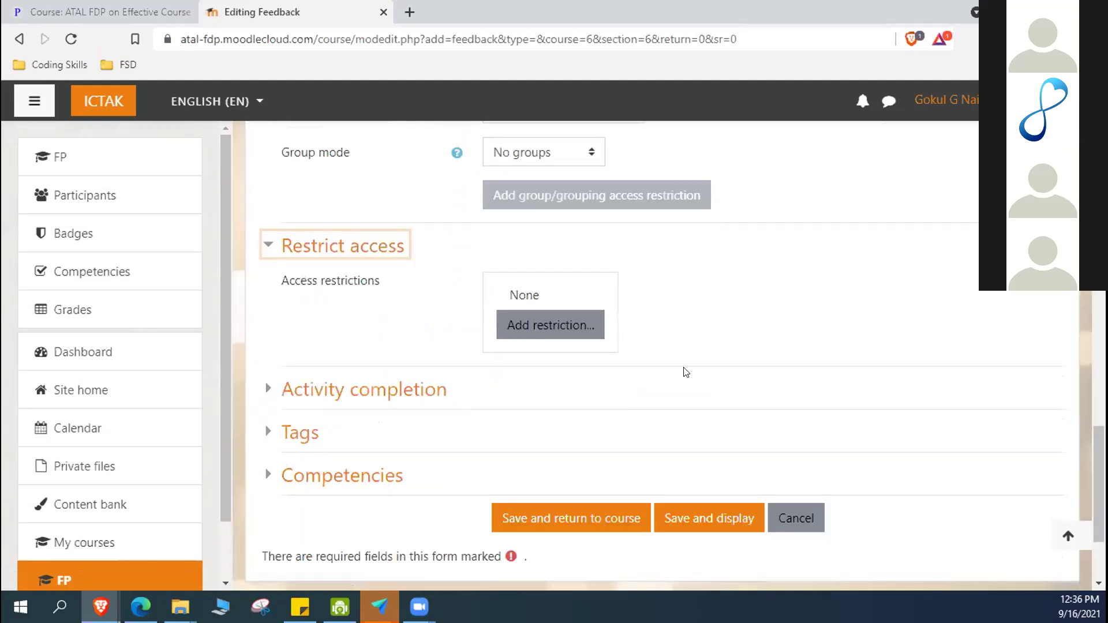
pyautogui.click(578, 338)
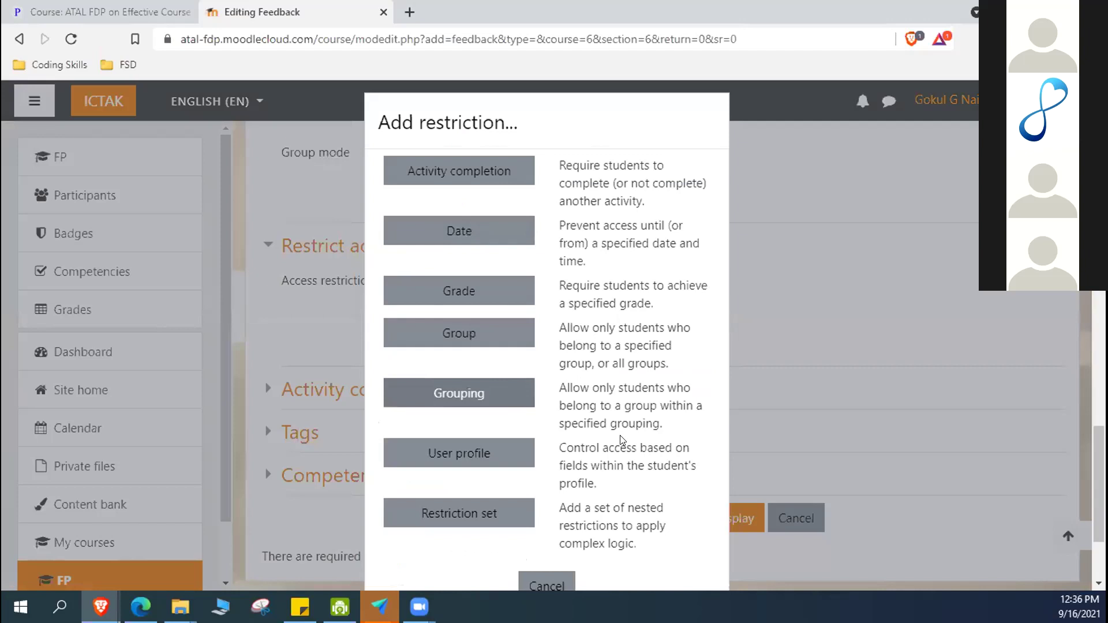
pyautogui.scroll(-2, 528, 493)
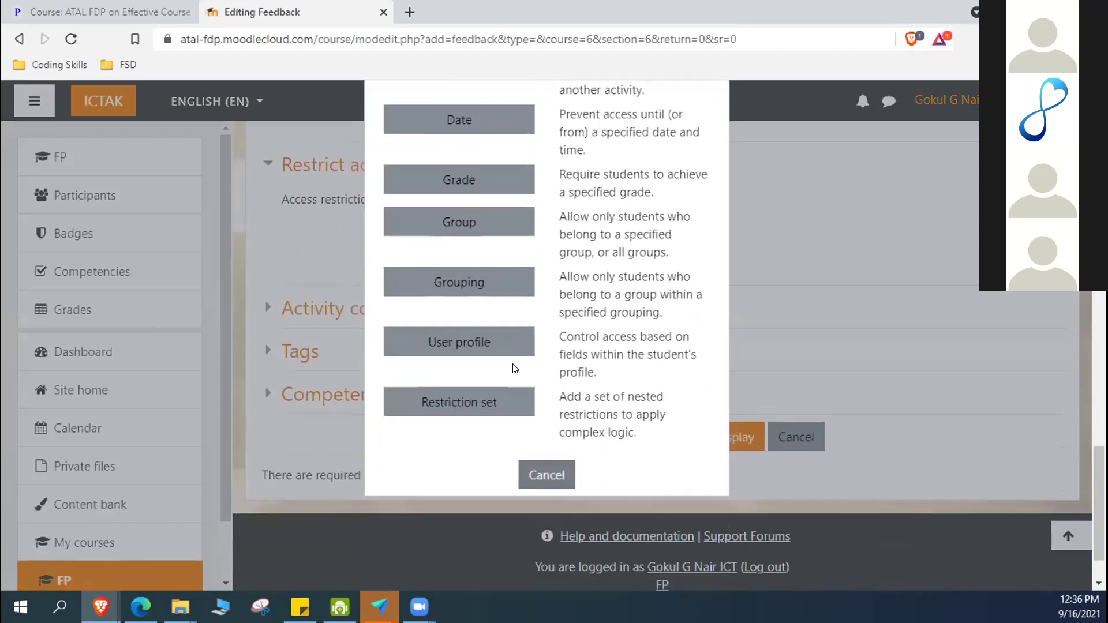
pyautogui.click(562, 477)
pyautogui.click(347, 315)
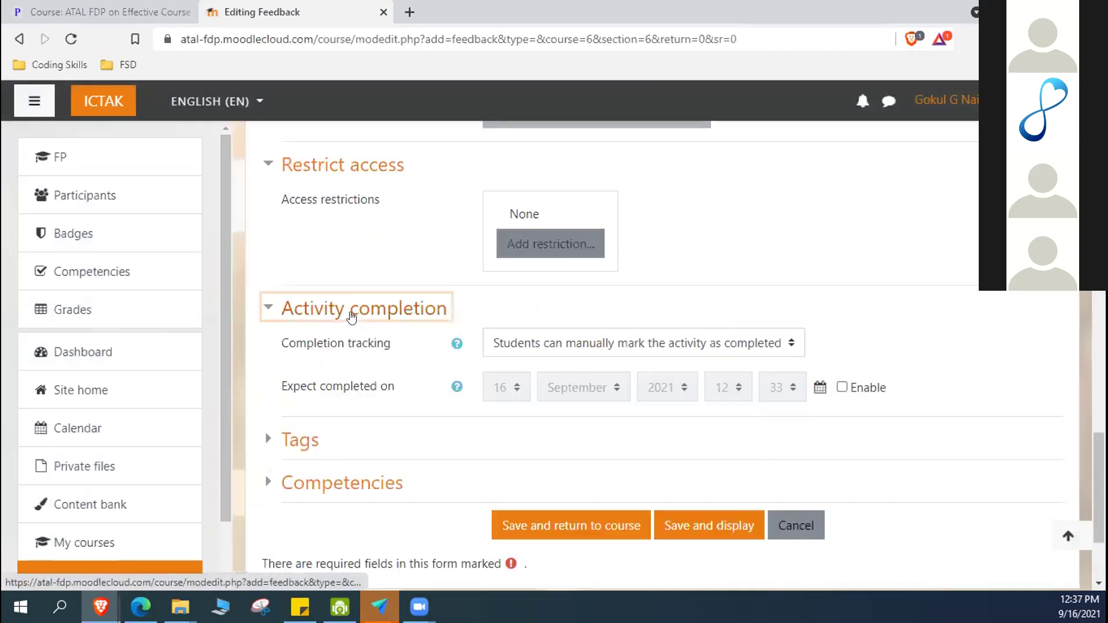
pyautogui.click(353, 315)
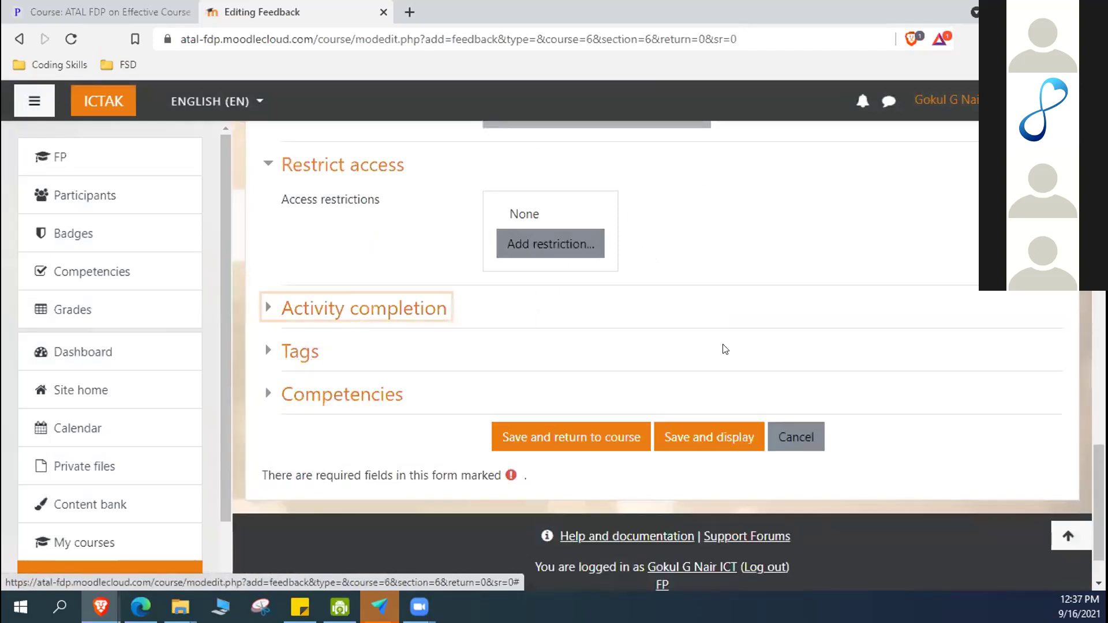
# Collapse the Restrict access, Common module settings, and Question and submission settings sections of the feedback form.
pyautogui.scroll(1, 344, 345)
pyautogui.click(263, 245)
pyautogui.scroll(4, 321, 349)
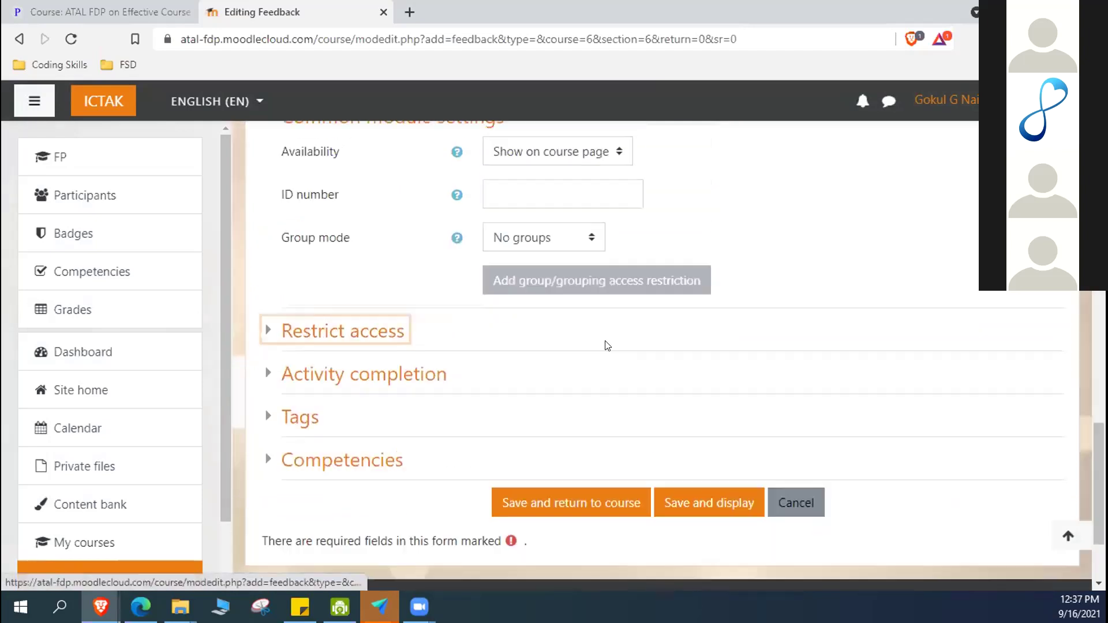
pyautogui.click(330, 358)
pyautogui.scroll(5, 267, 346)
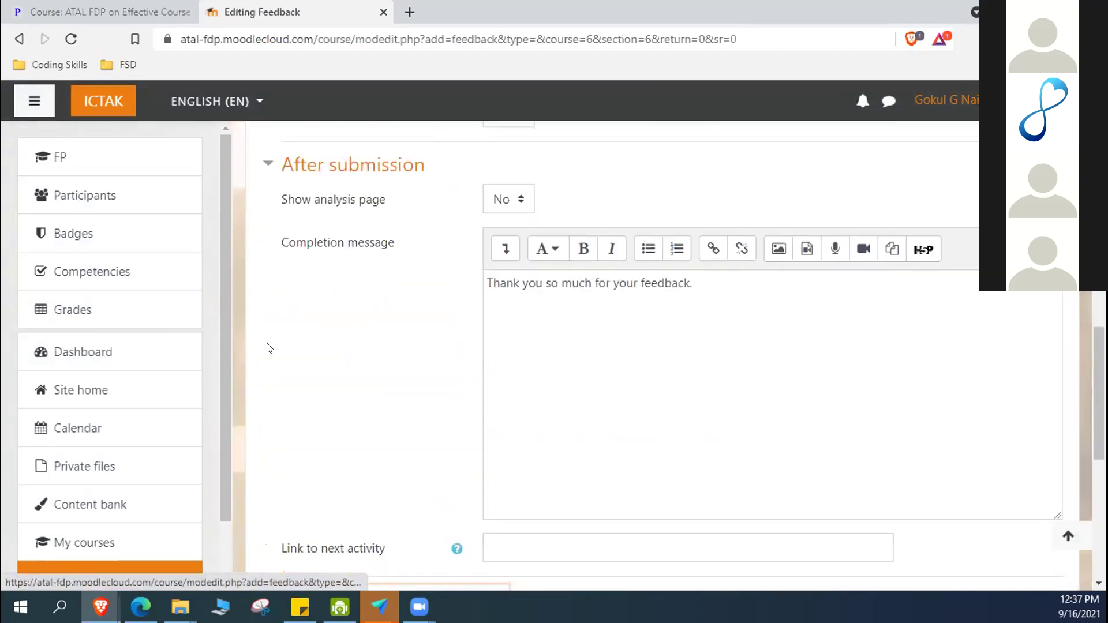
pyautogui.scroll(6, 283, 265)
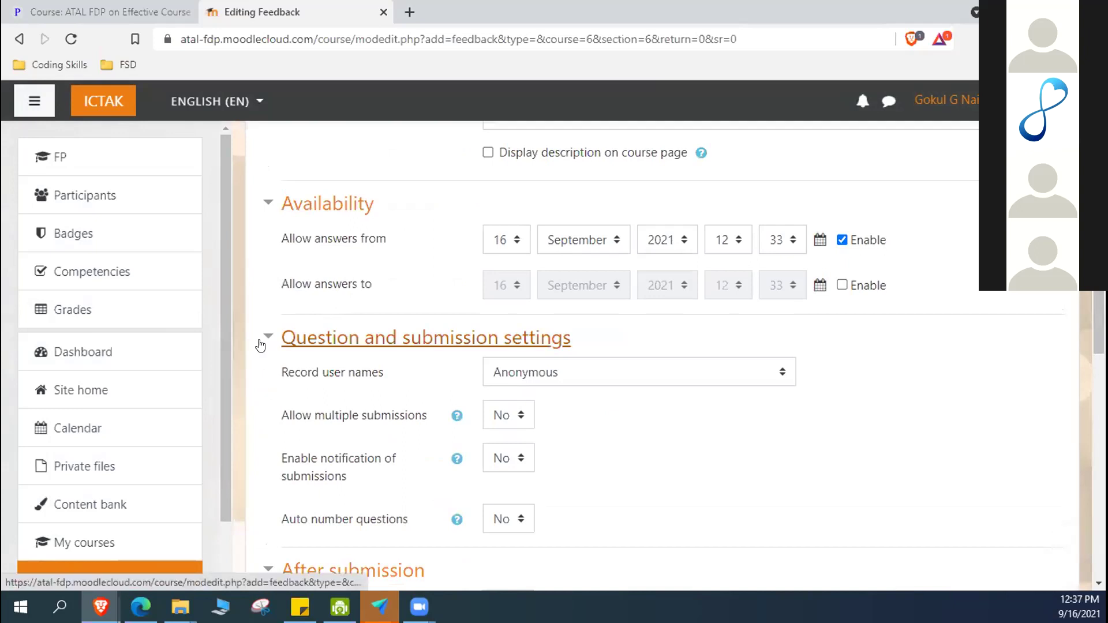
pyautogui.click(260, 345)
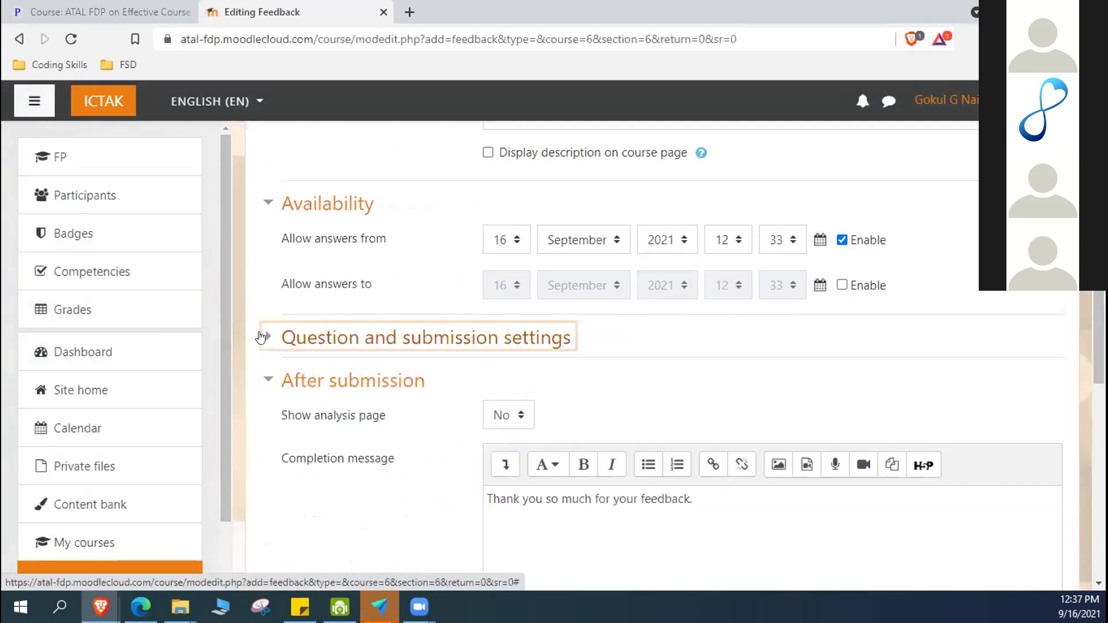
# Collapse the After submission and Availability sections of the feedback form.
pyautogui.click(267, 379)
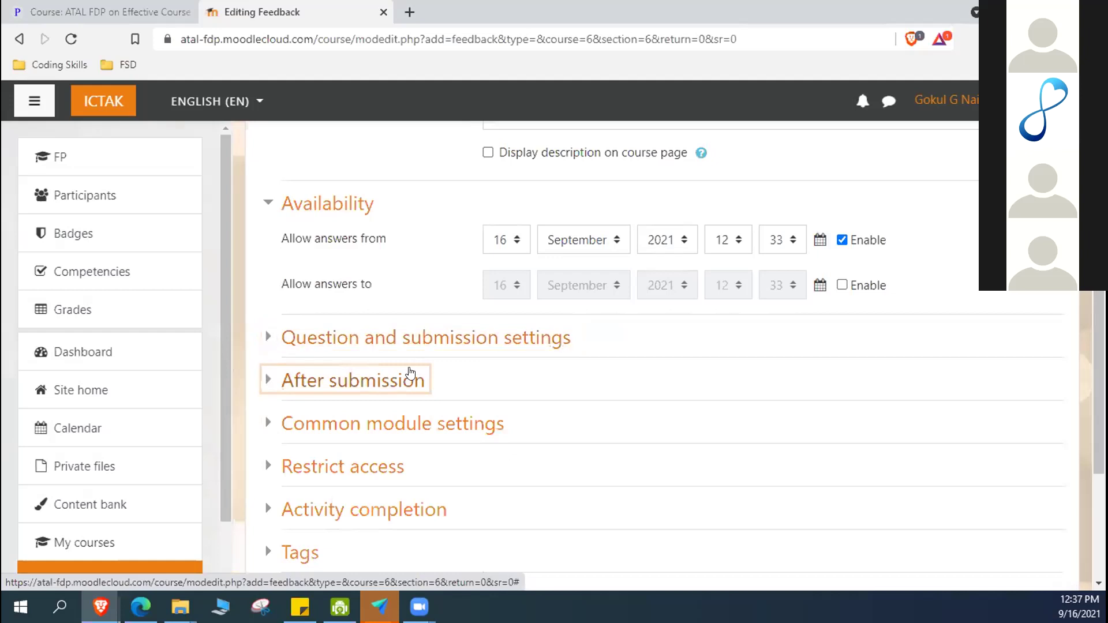
pyautogui.scroll(3, 408, 372)
pyautogui.click(295, 372)
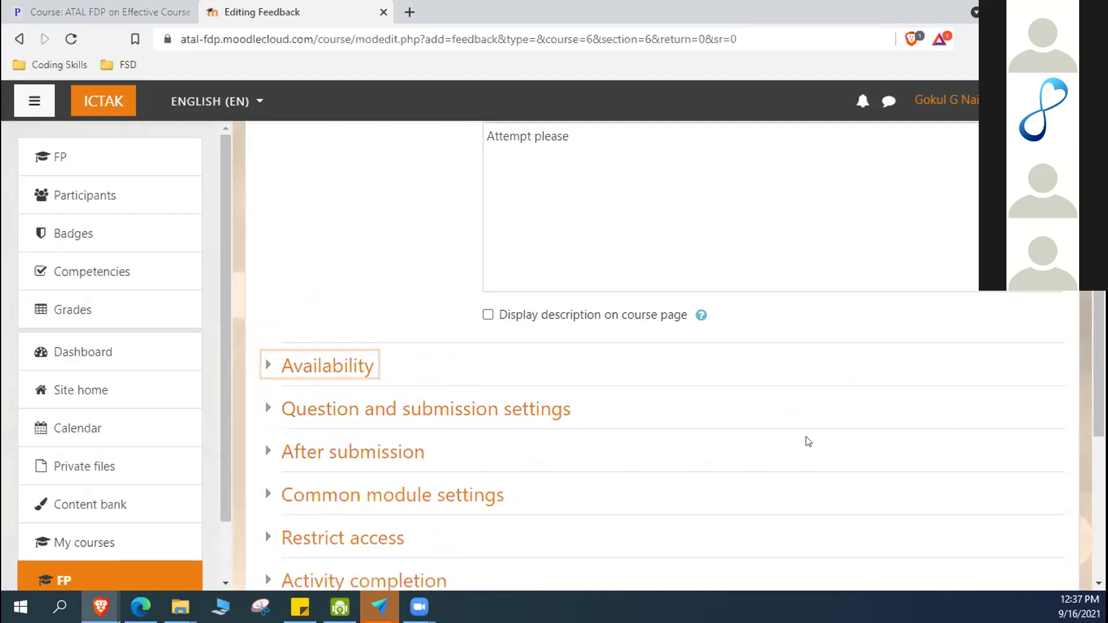
# Recheck the Question and submission settings, then save and display the feedback activity.
pyautogui.scroll(-1, 271, 386)
pyautogui.click(263, 328)
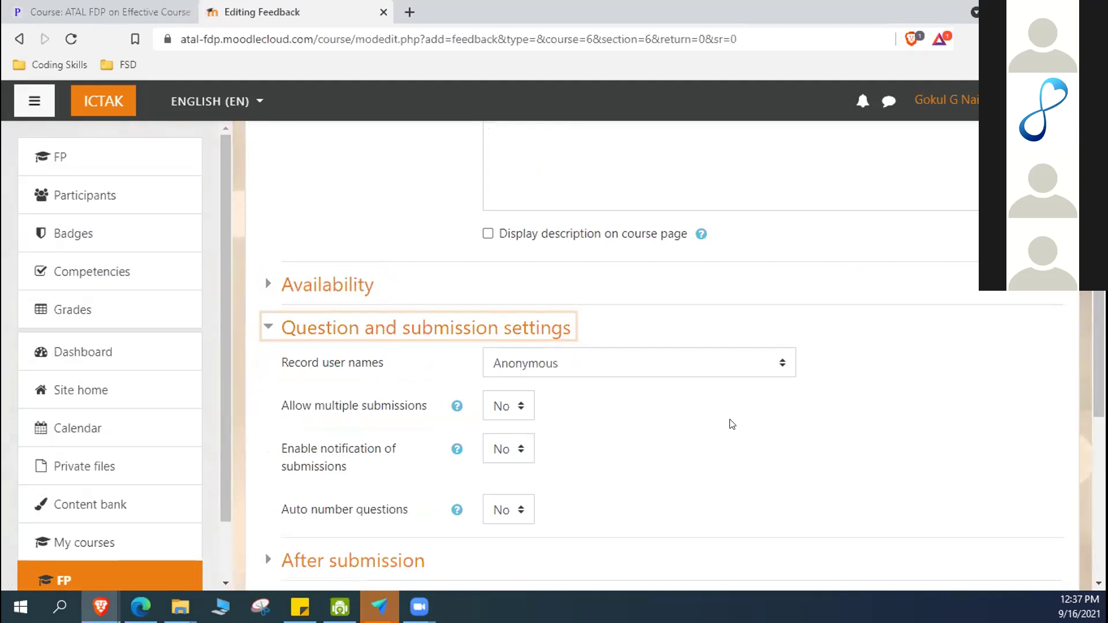
pyautogui.scroll(-5, 730, 431)
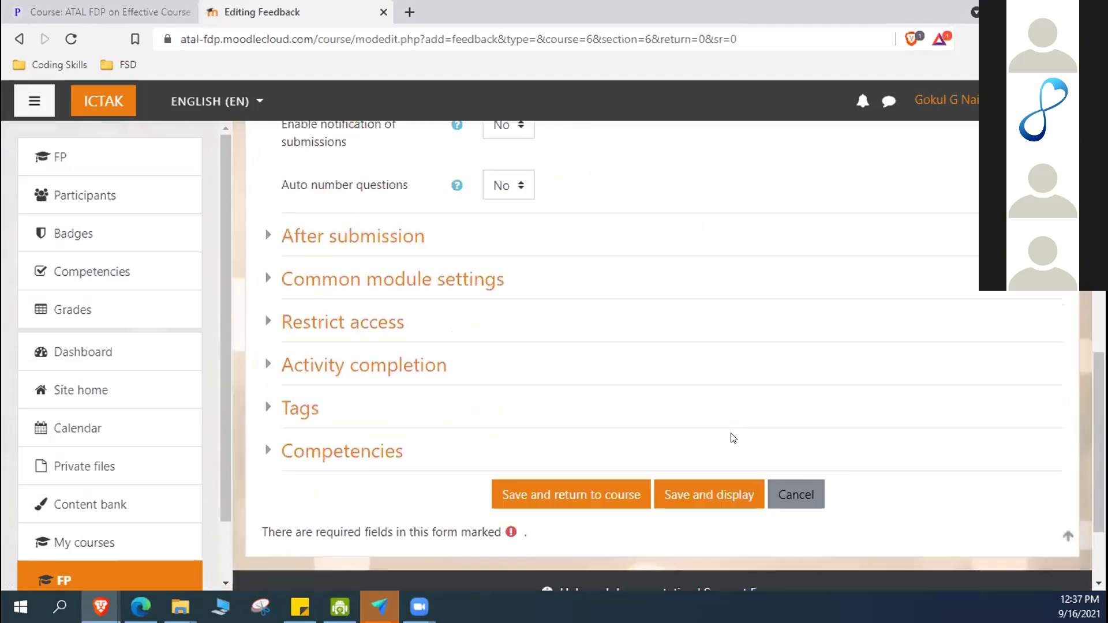
pyautogui.click(700, 498)
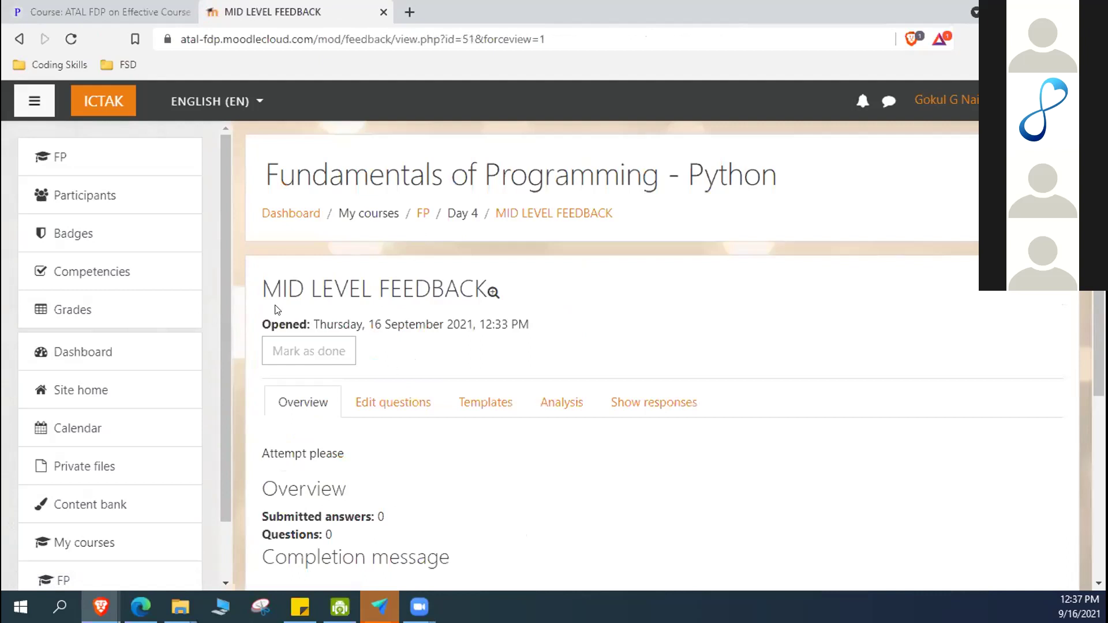
# Review the overview and completion message of the MID LEVEL FEEDBACK activity and open its question editing page.
pyautogui.moveTo(248, 290); pyautogui.dragTo(555, 285)
pyautogui.click(568, 331)
pyautogui.scroll(-3, 562, 361)
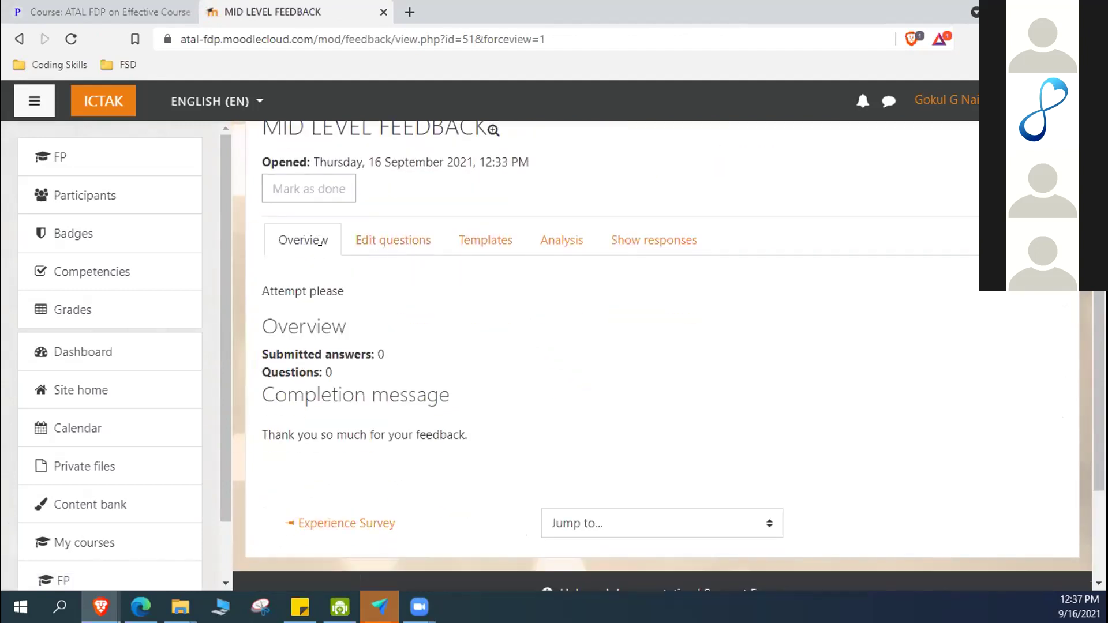
pyautogui.click(401, 247)
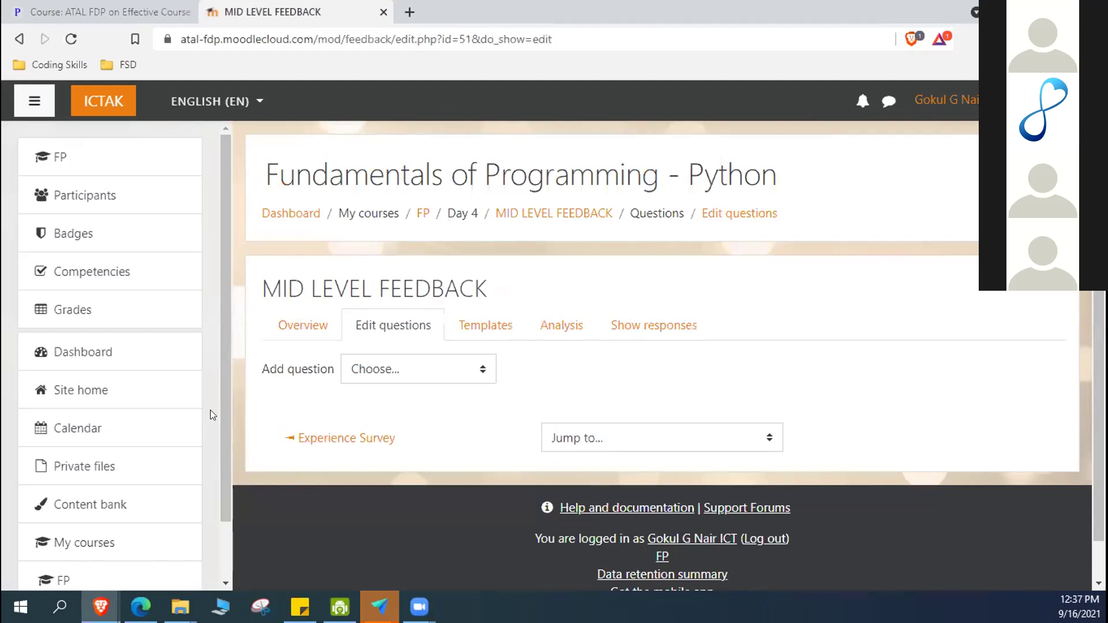
# Add a captcha and a page break to the MID LEVEL FEEDBACK questions.
pyautogui.scroll(-1, 628, 359)
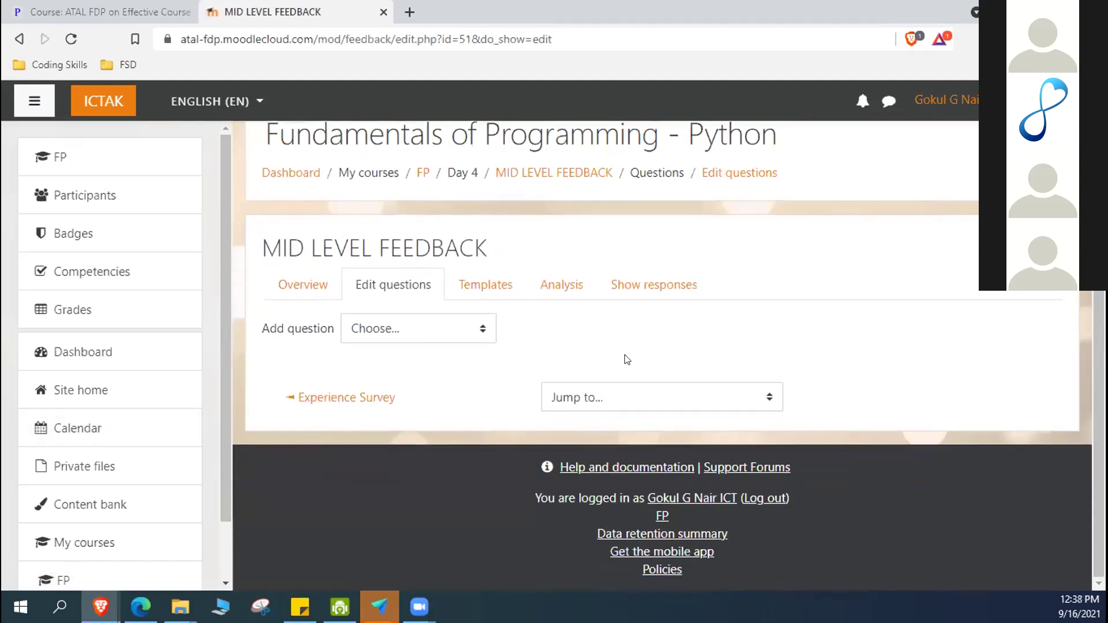
pyautogui.click(483, 330)
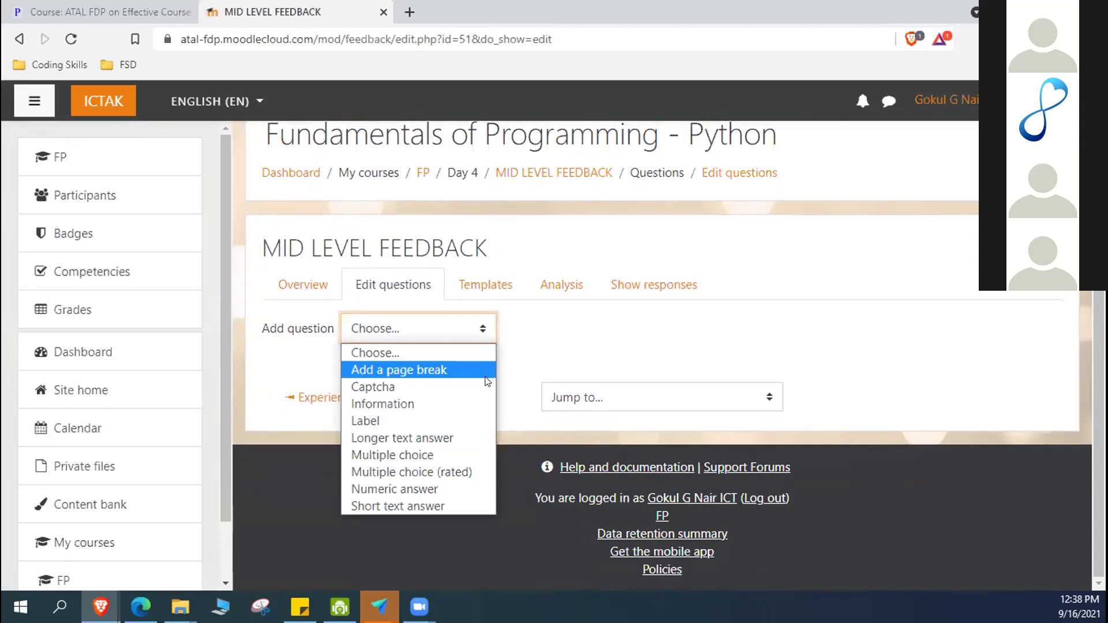
pyautogui.click(459, 385)
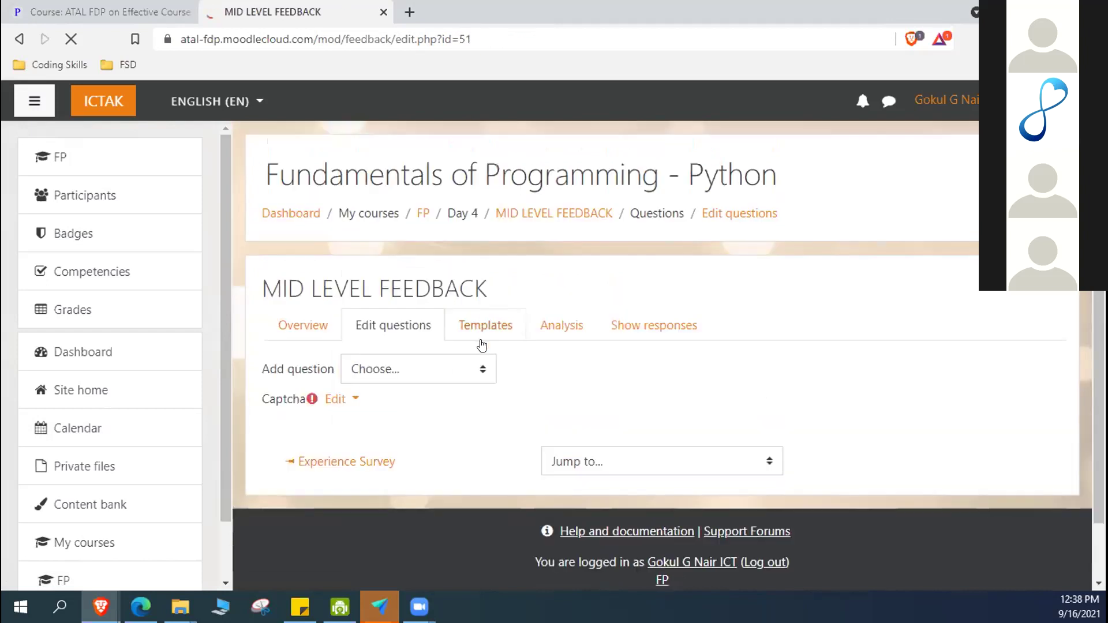
pyautogui.click(477, 366)
pyautogui.click(397, 411)
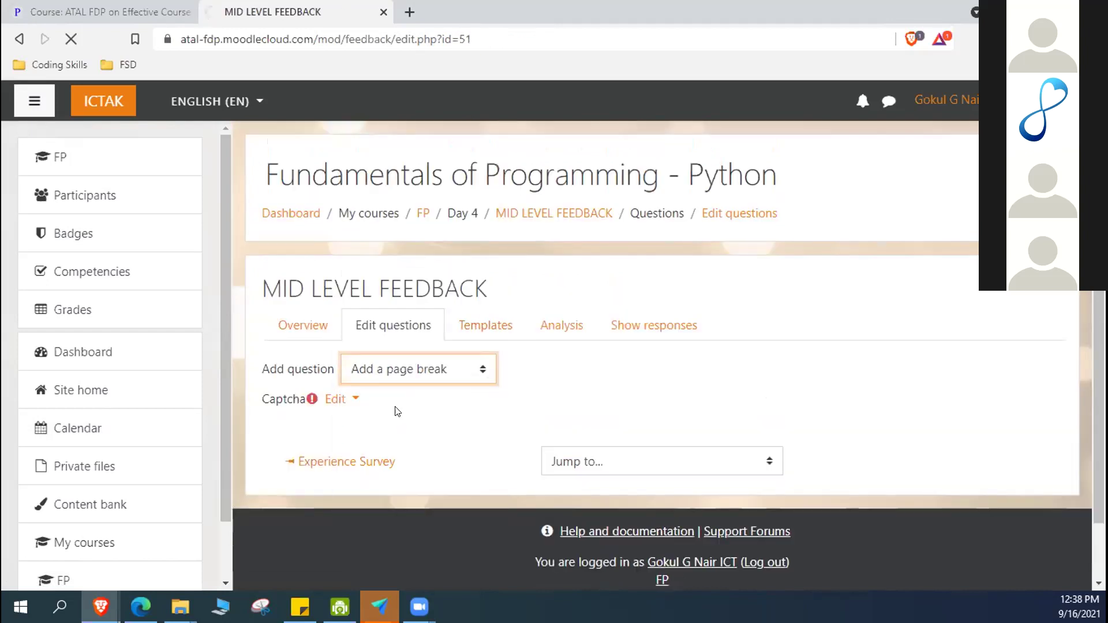
pyautogui.scroll(-2, 523, 426)
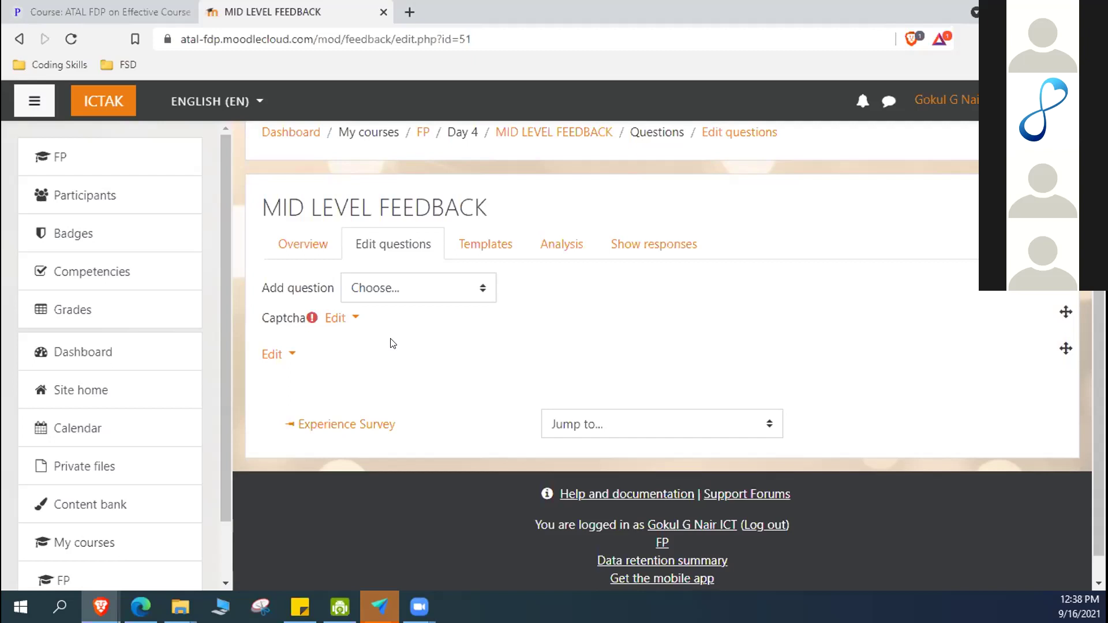
# Start a new Information question for the MID LEVEL FEEDBACK activity.
pyautogui.click(473, 295)
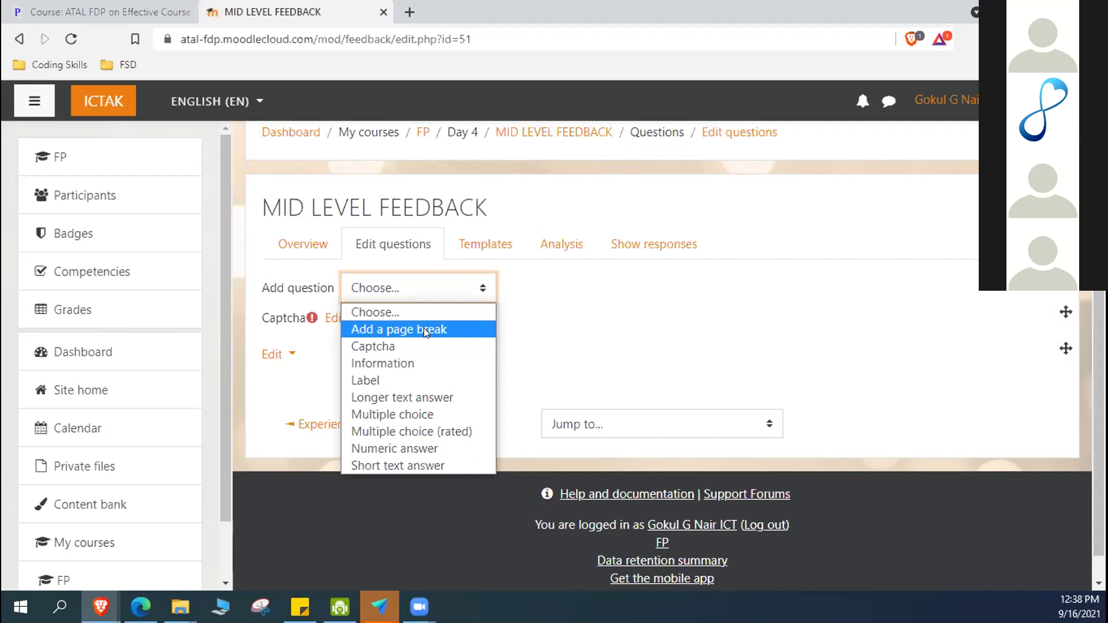
pyautogui.click(687, 358)
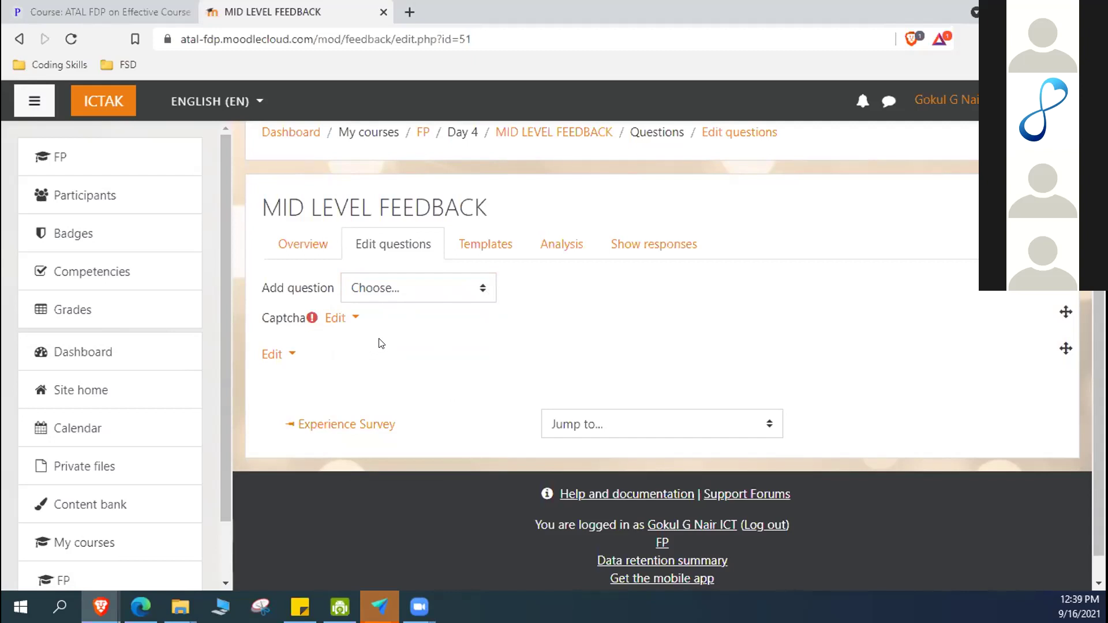
pyautogui.click(484, 292)
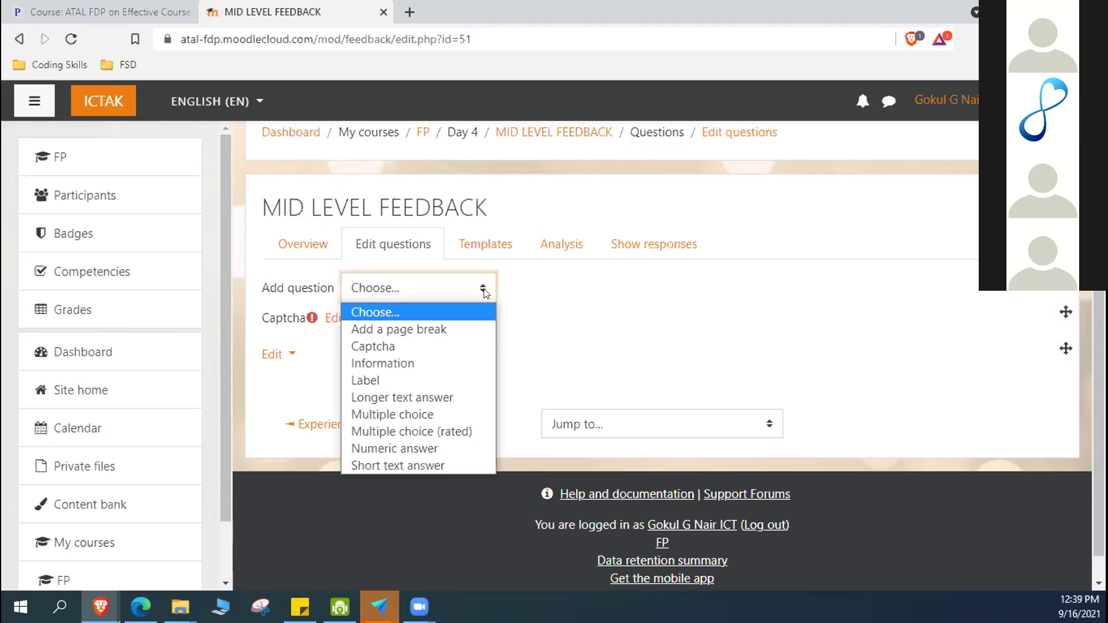
pyautogui.click(422, 360)
pyautogui.scroll(-3, 462, 383)
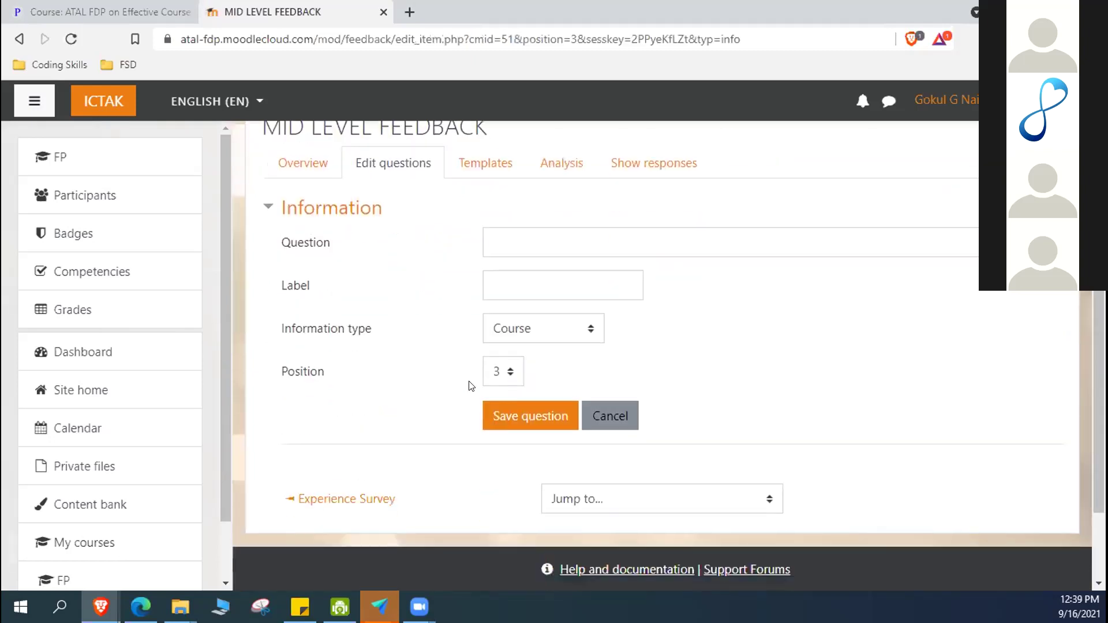
pyautogui.click(578, 239)
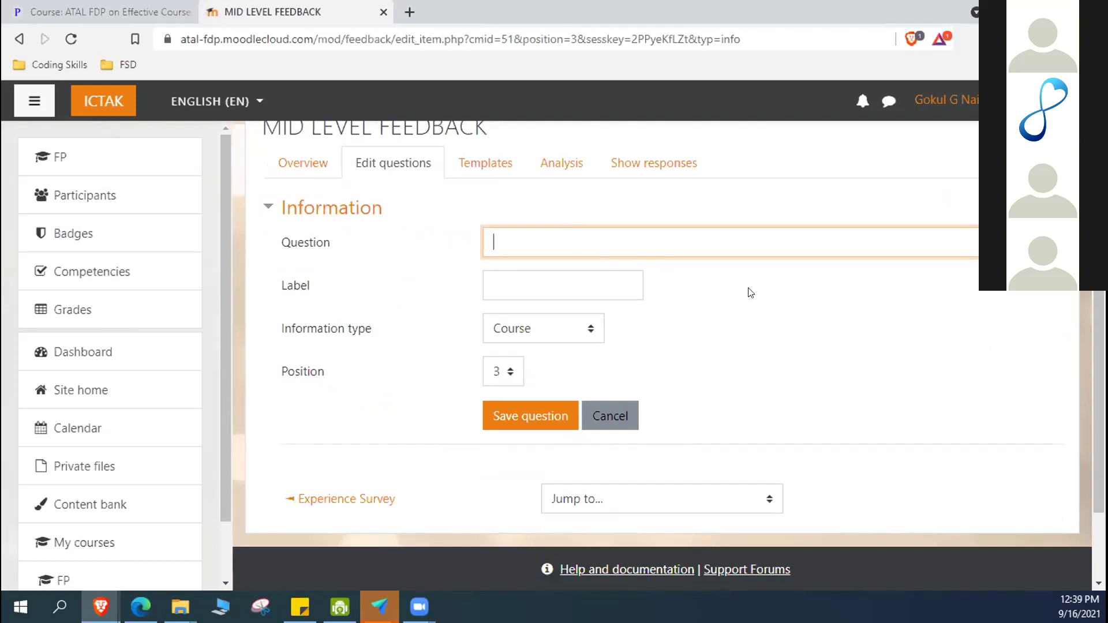
pyautogui.scroll(-2, 762, 301)
pyautogui.scroll(2, 770, 310)
pyautogui.scroll(1, 772, 349)
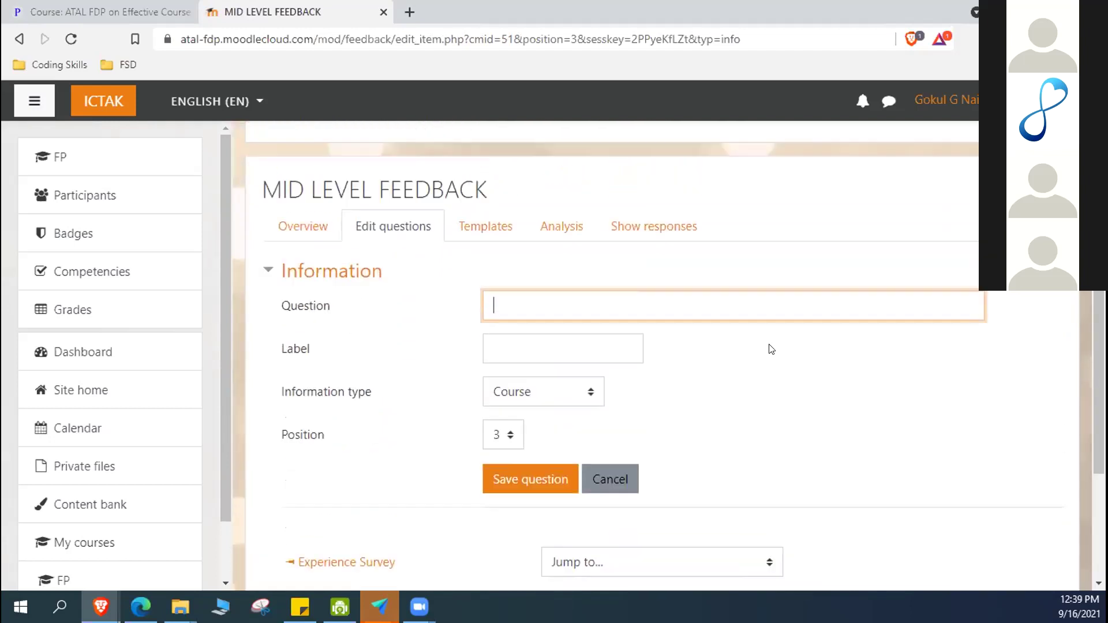
pyautogui.scroll(1, 772, 348)
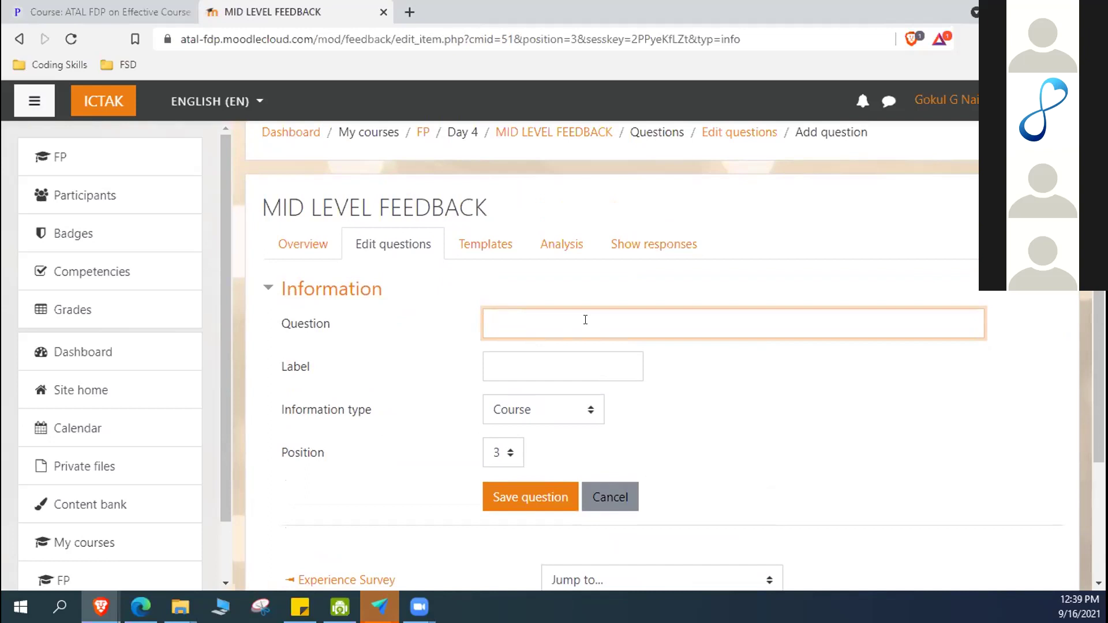
pyautogui.write('Hop')
pyautogui.press('BackSpace')
pyautogui.press('BackSpace')
pyautogui.press('BackSpace')
pyautogui.write('How')
pyautogui.click(586, 417)
pyautogui.click(586, 417)
pyautogui.click(586, 417)
pyautogui.click(670, 427)
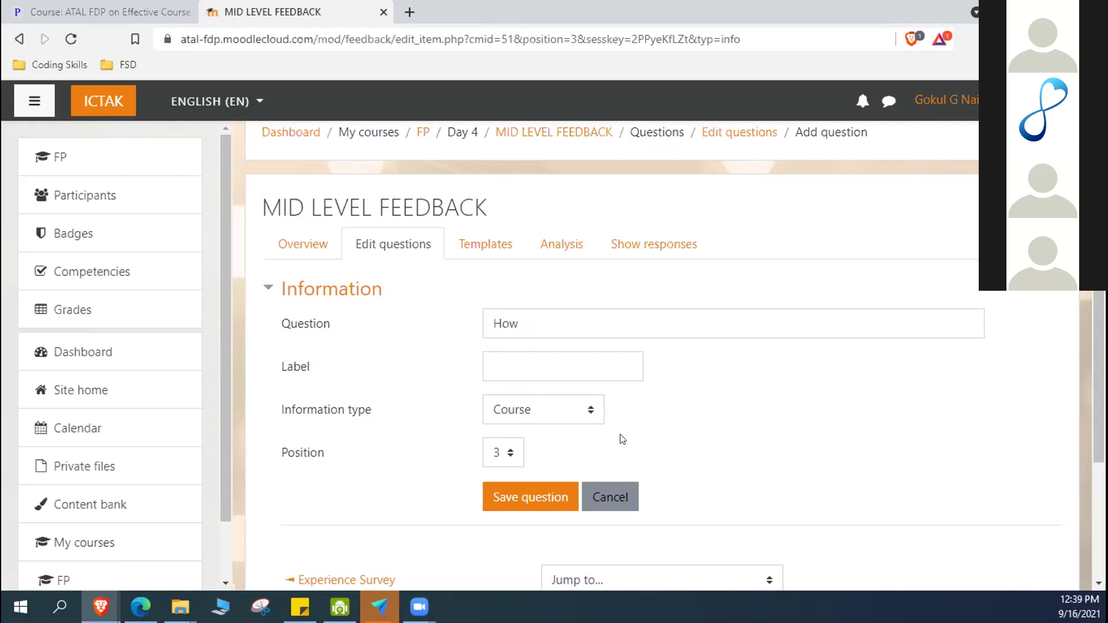
# Set the position of the new Information question to 1.
pyautogui.scroll(-2, 626, 436)
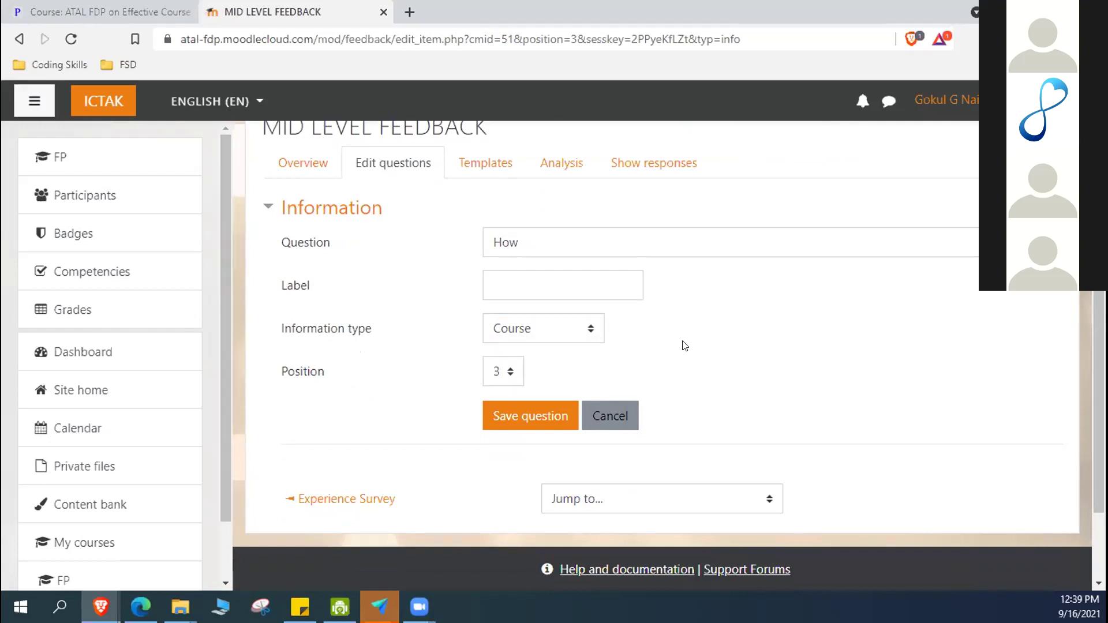
pyautogui.click(511, 376)
pyautogui.click(495, 393)
# Replace the Information question's text with "Please complete the Feedback Activity." and save the question.
pyautogui.click(553, 241)
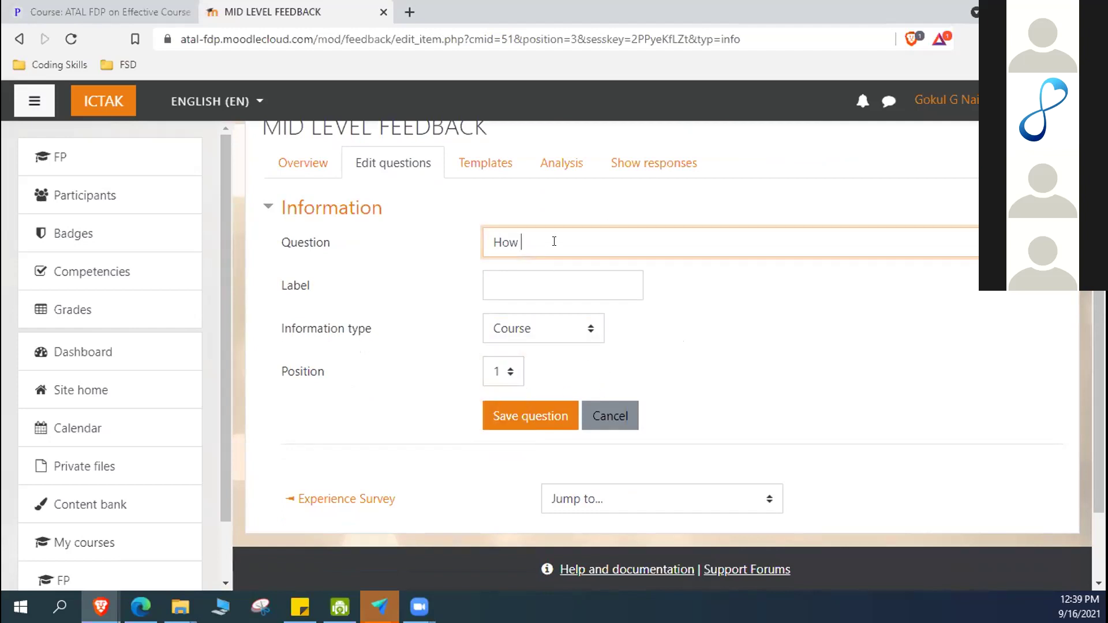
pyautogui.press('BackSpace')
pyautogui.press('BackSpace')
pyautogui.press('BackSpace')
pyautogui.write('Please complete the Feed')
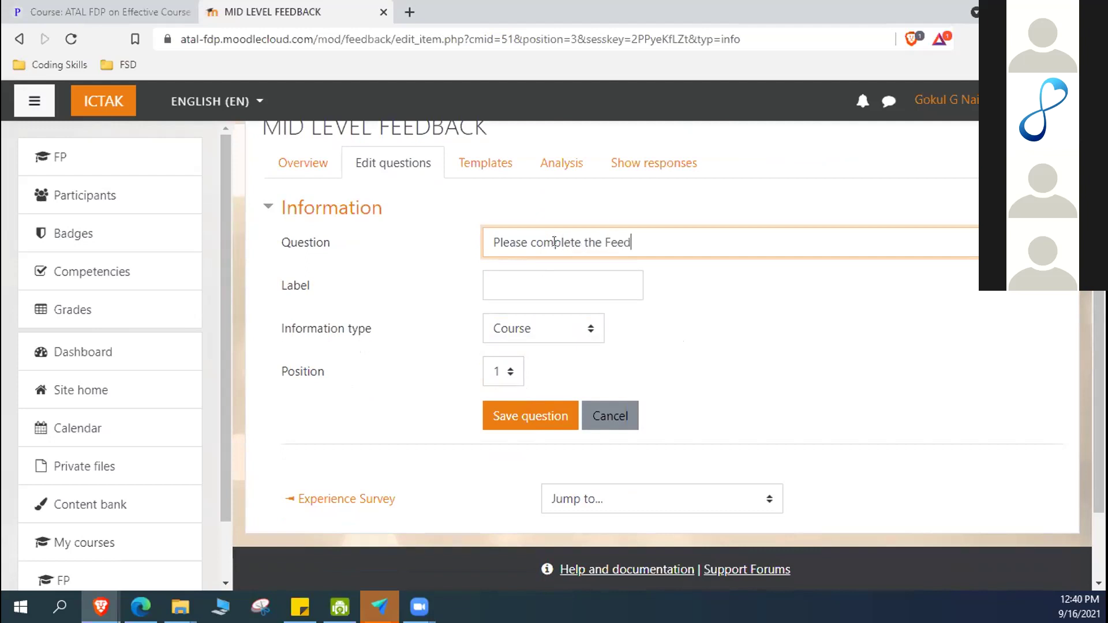
pyautogui.write('bac')
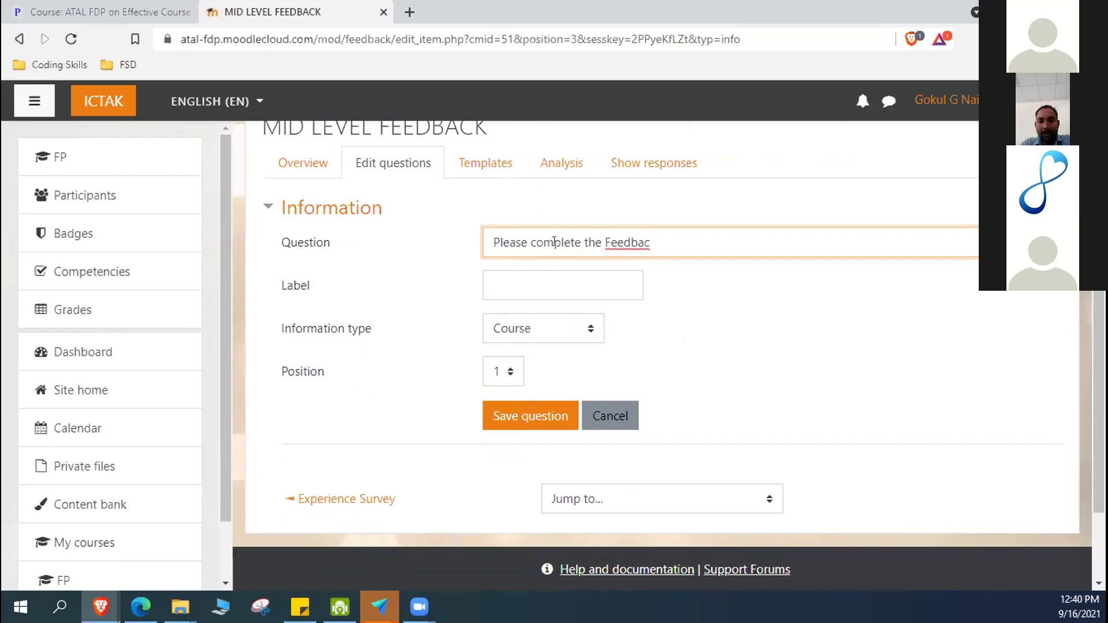
pyautogui.write('k Activity.')
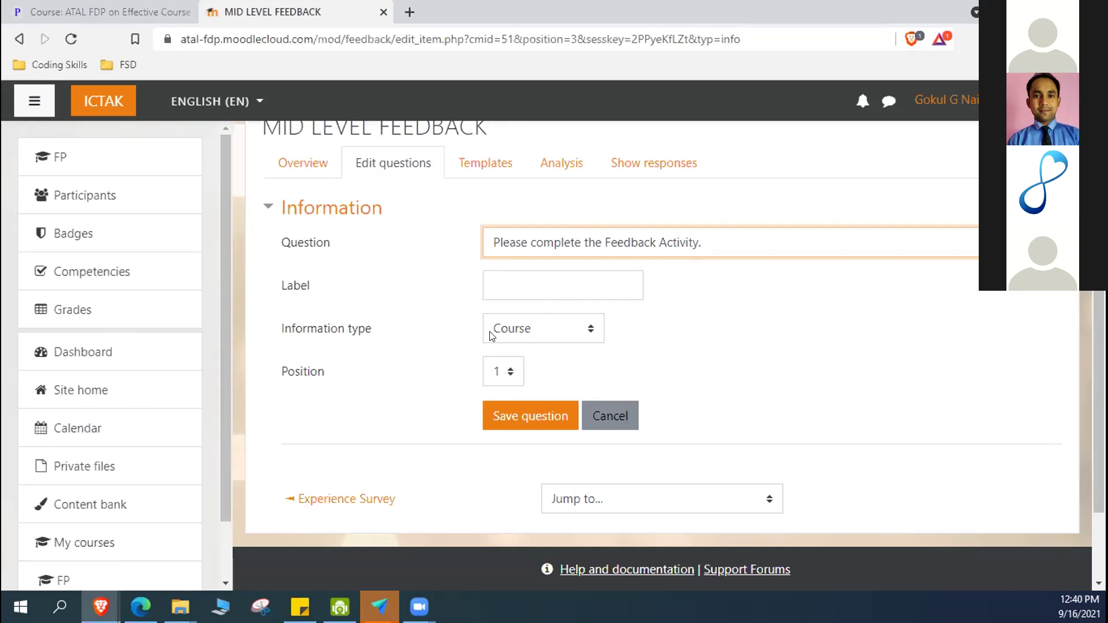
pyautogui.click(511, 372)
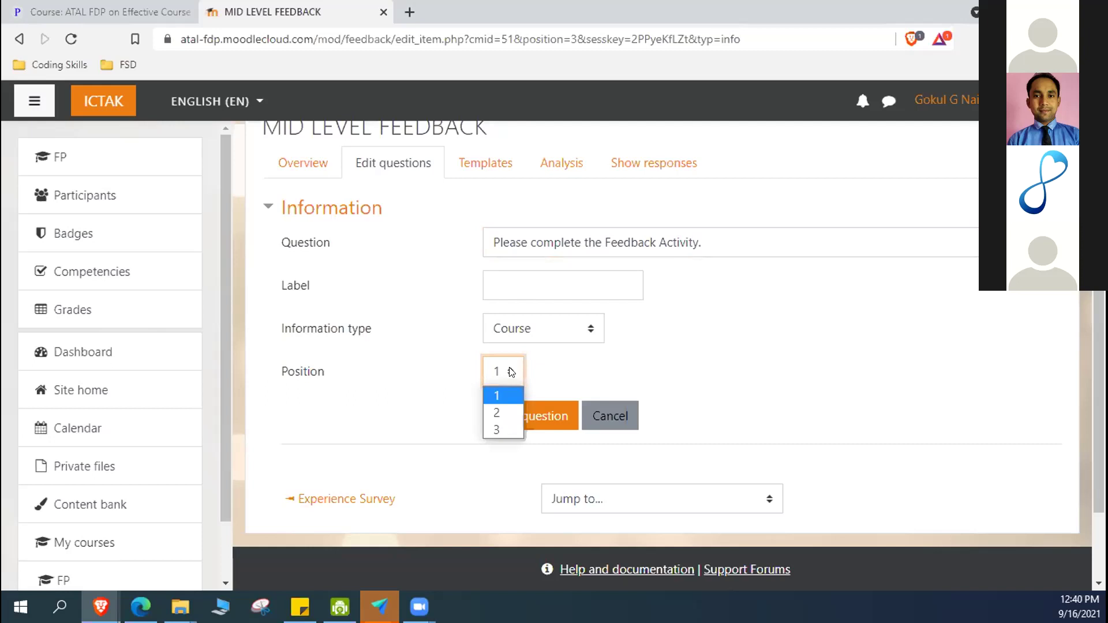
pyautogui.click(657, 331)
pyautogui.click(513, 416)
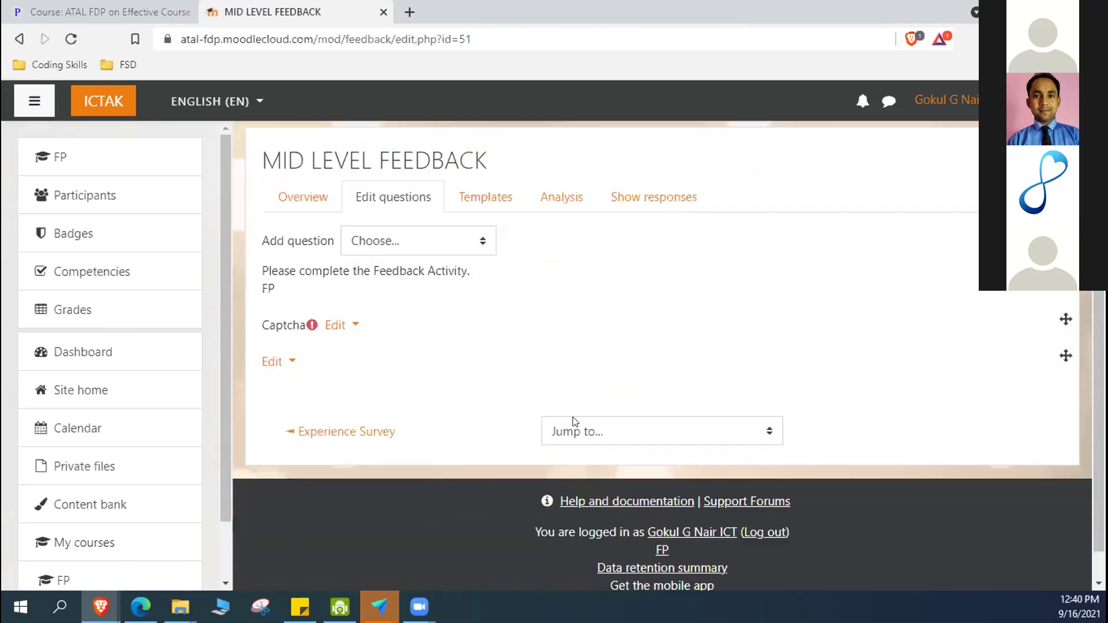
# Review the information item, the captcha and the page break in the feedback question list.
pyautogui.scroll(-1, 575, 421)
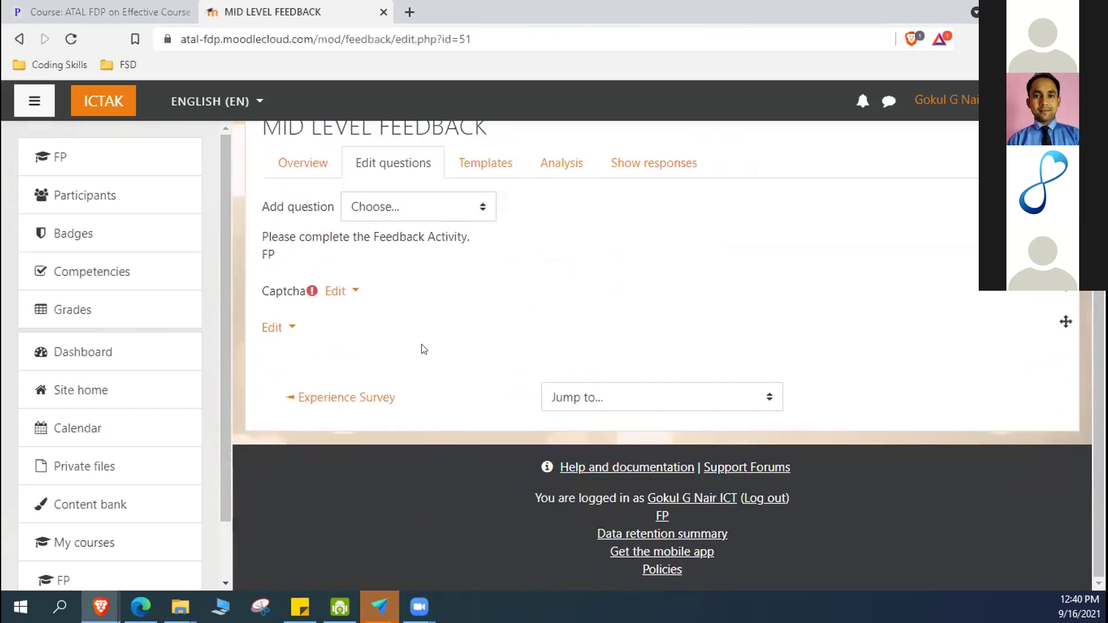
pyautogui.doubleClick(268, 255)
pyautogui.click(545, 309)
pyautogui.scroll(2, 378, 312)
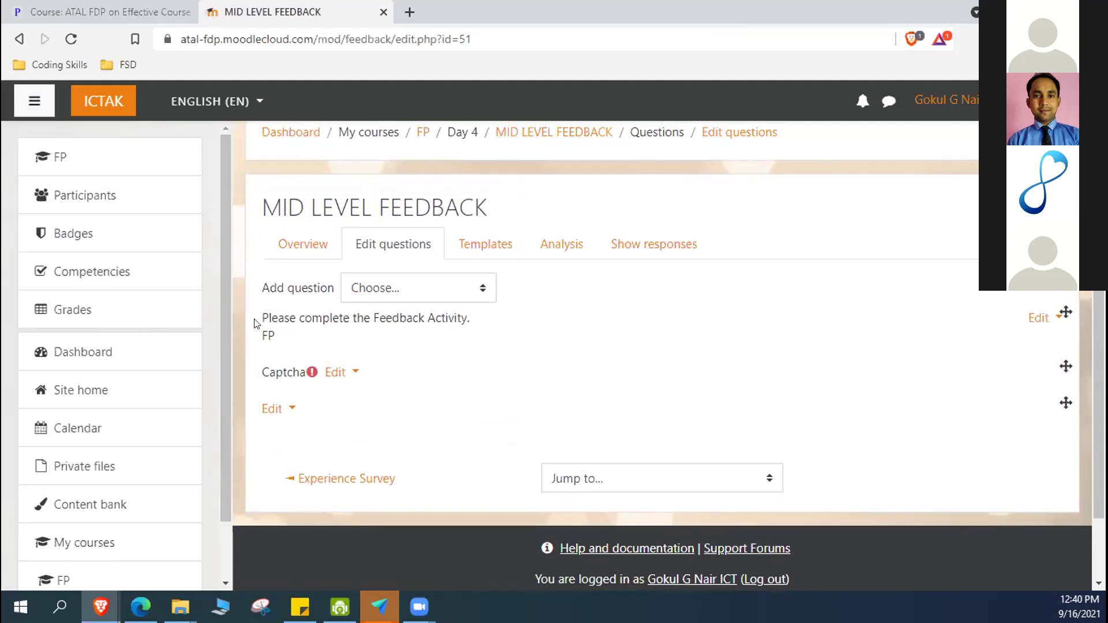
pyautogui.moveTo(256, 324); pyautogui.dragTo(485, 337)
pyautogui.click(503, 353)
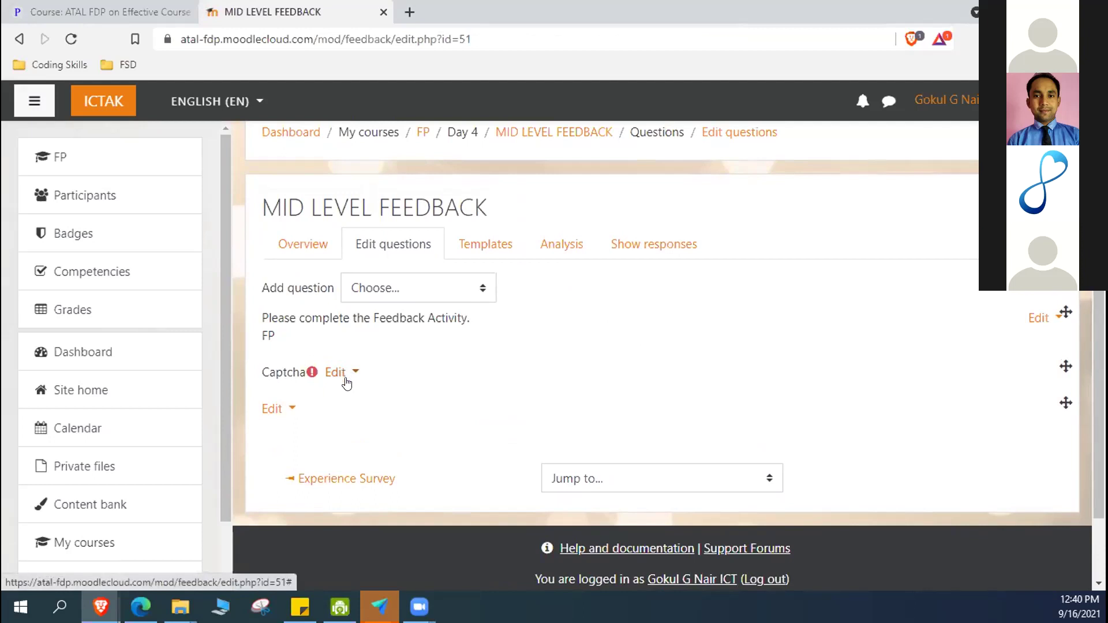
pyautogui.click(287, 409)
pyautogui.press('Escape')
# Create a Longer text answer question asking "What are the difficulties you face in your online sessions ?".
pyautogui.click(459, 284)
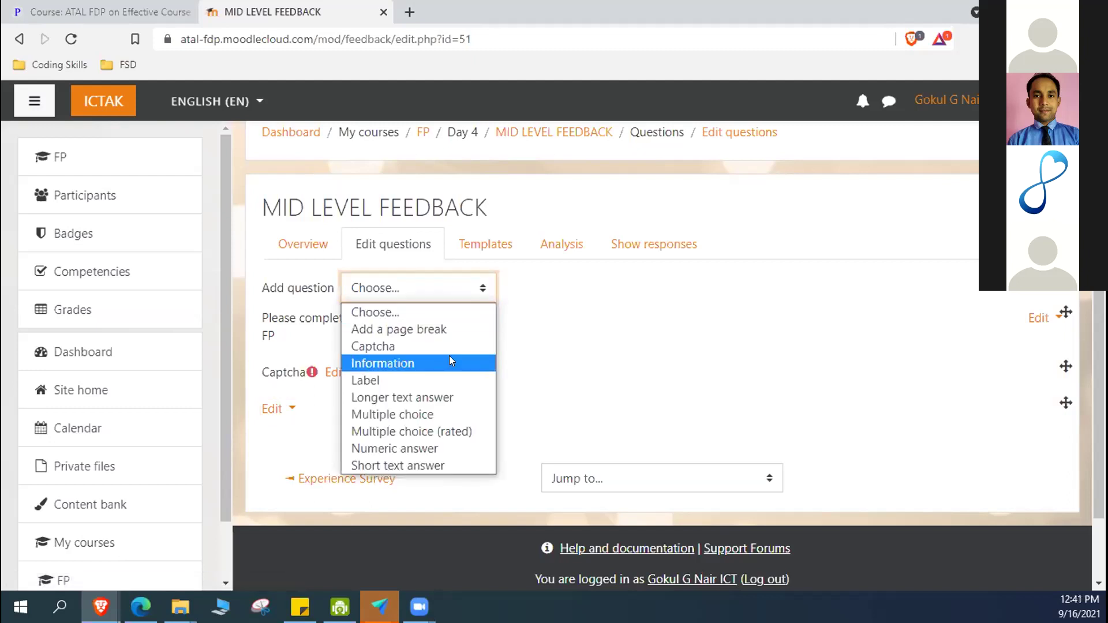
pyautogui.click(410, 396)
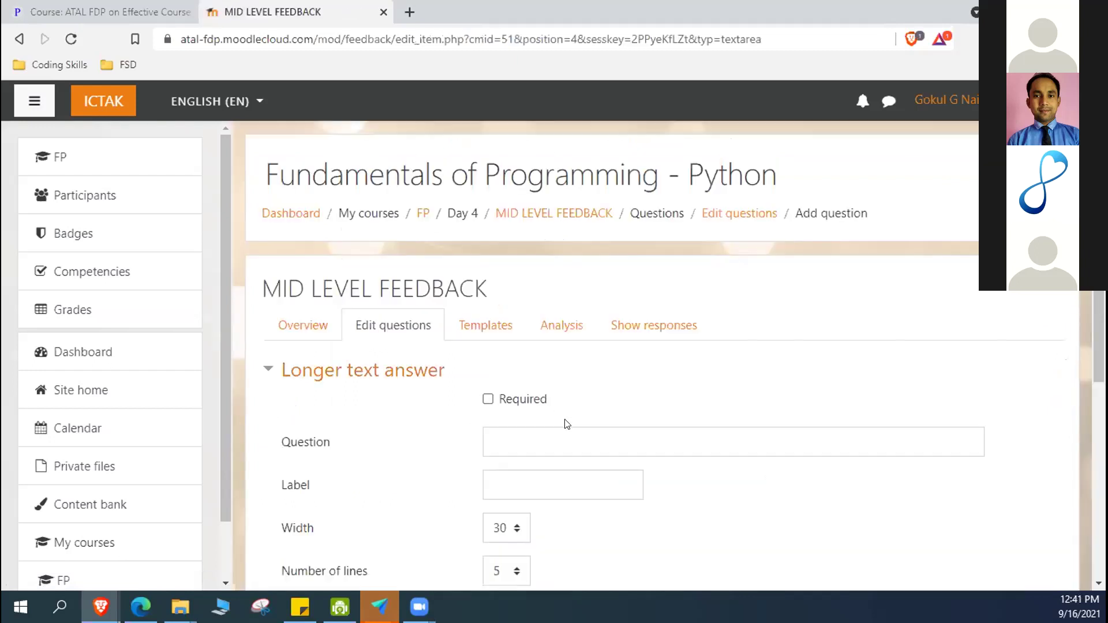
pyautogui.scroll(-1, 590, 426)
pyautogui.click(546, 358)
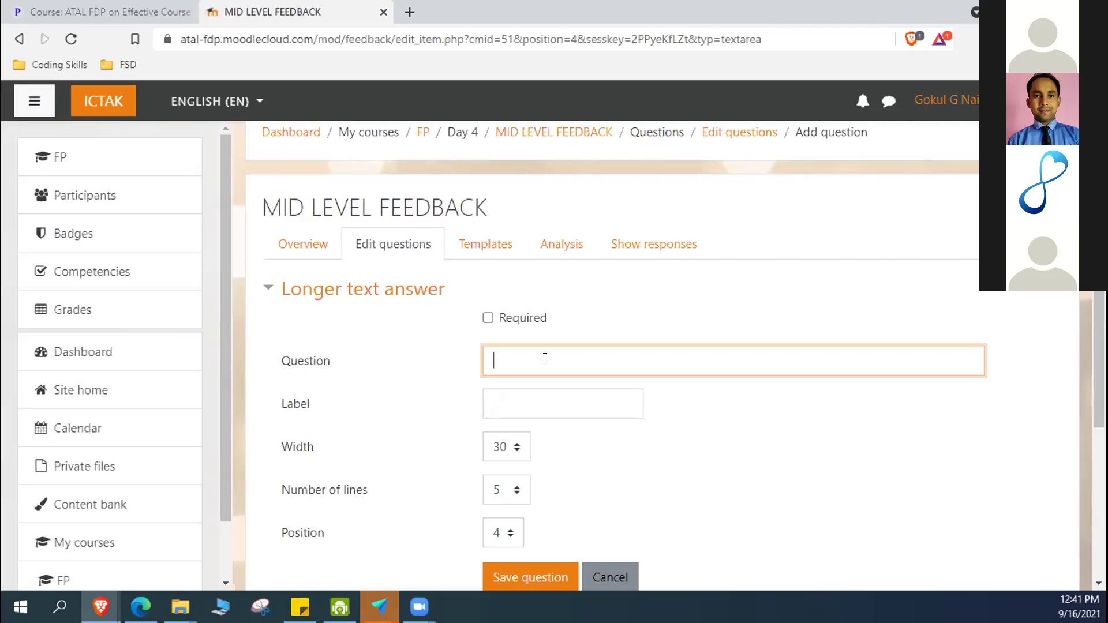
pyautogui.write('w')
pyautogui.press('BackSpace')
pyautogui.write('What are')
pyautogui.write(' the diffi')
pyautogui.write('c')
pyautogui.write('uli')
pyautogui.write('t')
pyautogui.write('ies you ')
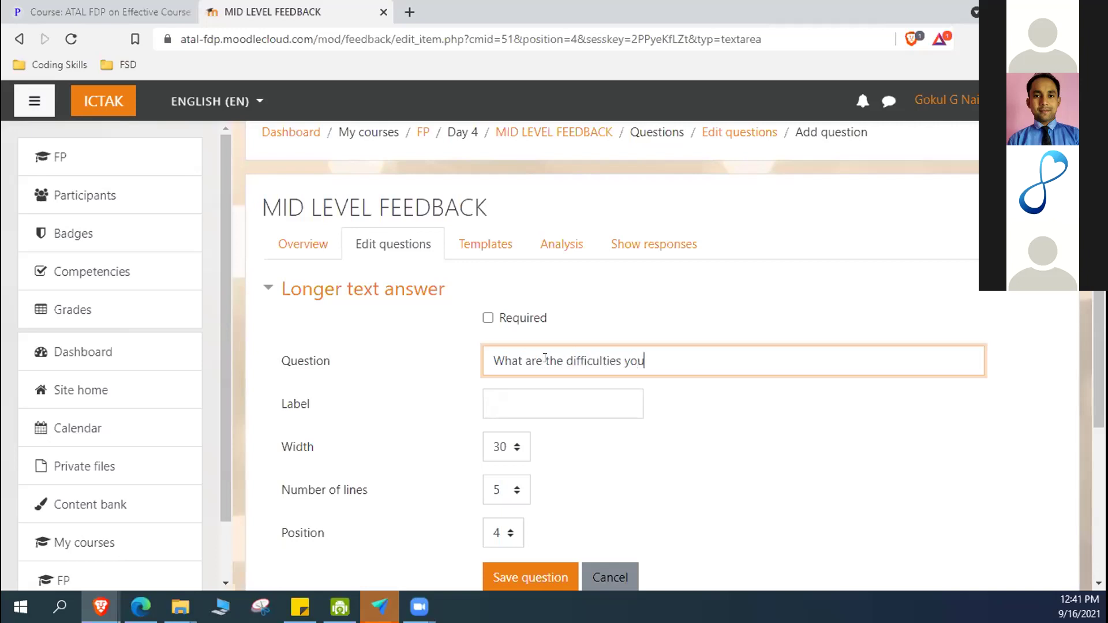
pyautogui.write('gace')
pyautogui.press('BackSpace')
pyautogui.press('BackSpace')
pyautogui.press('BackSpace')
pyautogui.press('BackSpace')
pyautogui.press('BackSpace')
pyautogui.write('face in your online sessions ?')
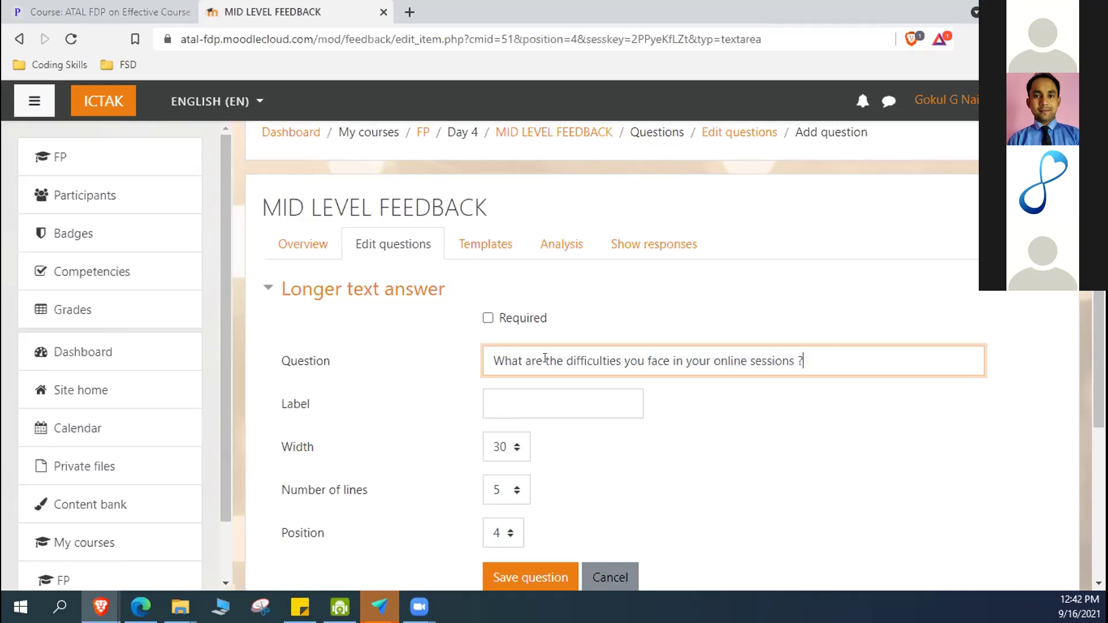
# Check the longer text question's settings and save it with the default width, number of lines and position.
pyautogui.click(635, 462)
pyautogui.click(546, 390)
pyautogui.click(722, 471)
pyautogui.scroll(-1, 693, 462)
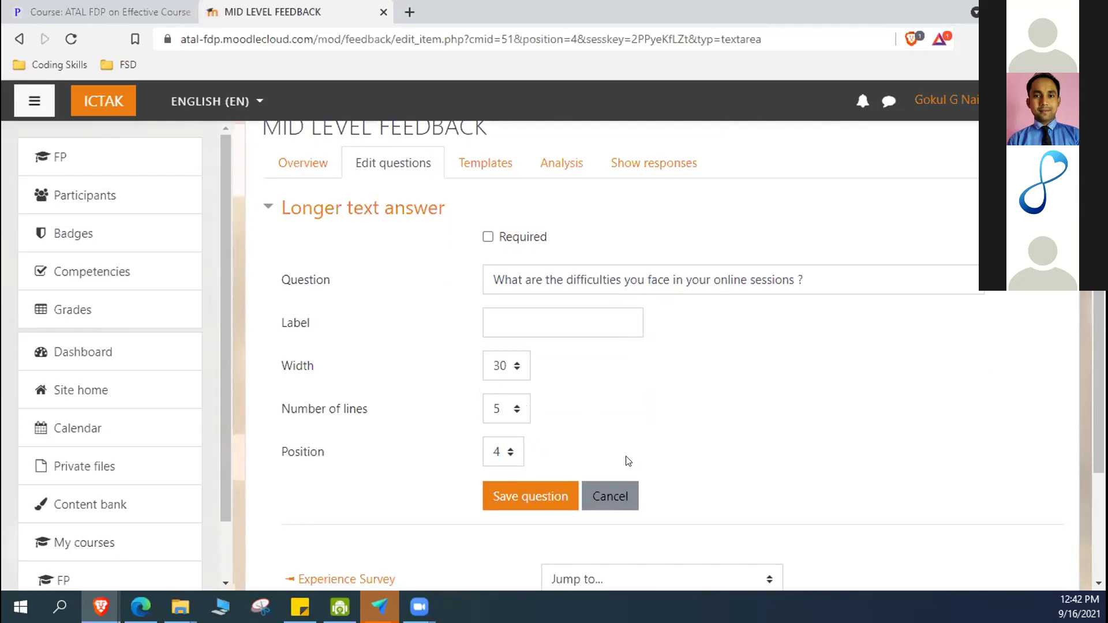
pyautogui.scroll(-3, 531, 504)
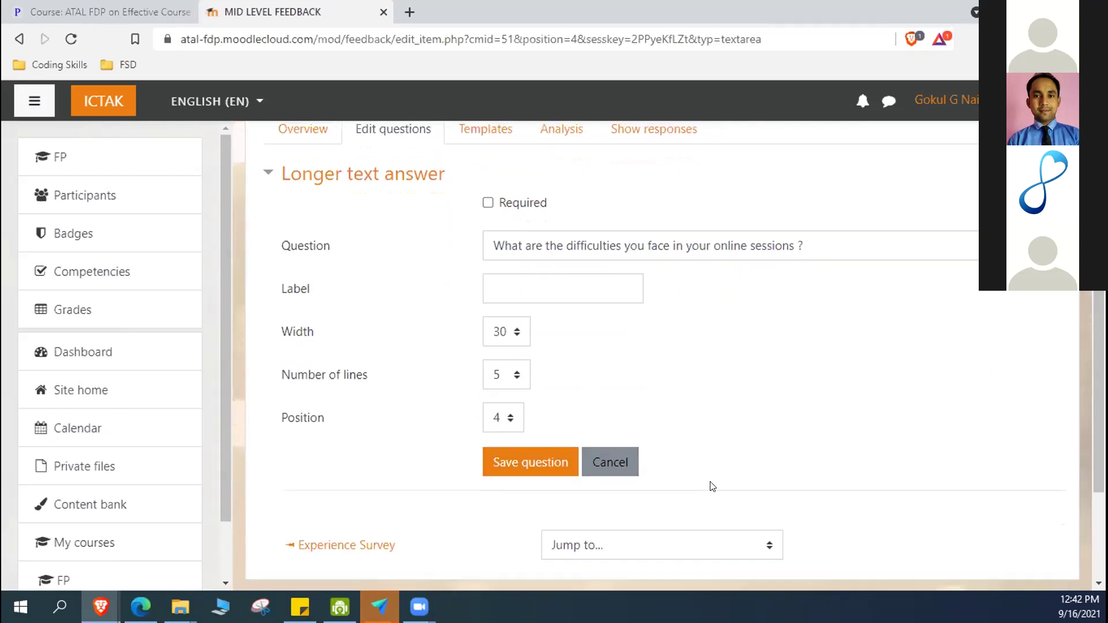
pyautogui.scroll(3, 559, 383)
pyautogui.click(553, 465)
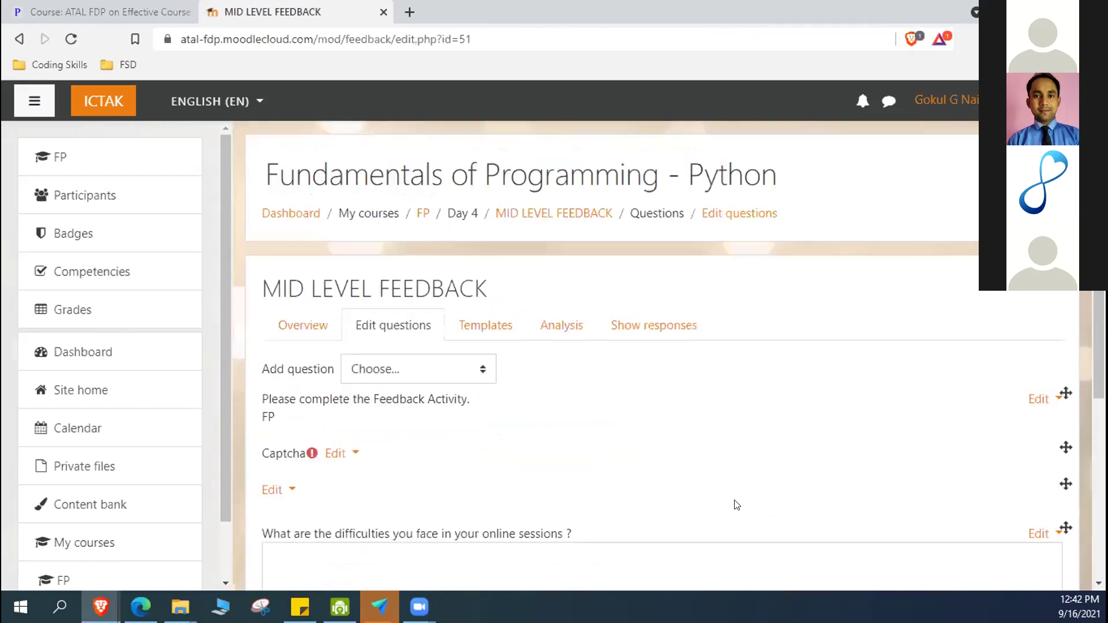
# Review the saved longer text question's answer box and the information text in the feedback question list.
pyautogui.scroll(-4, 736, 505)
pyautogui.click(527, 359)
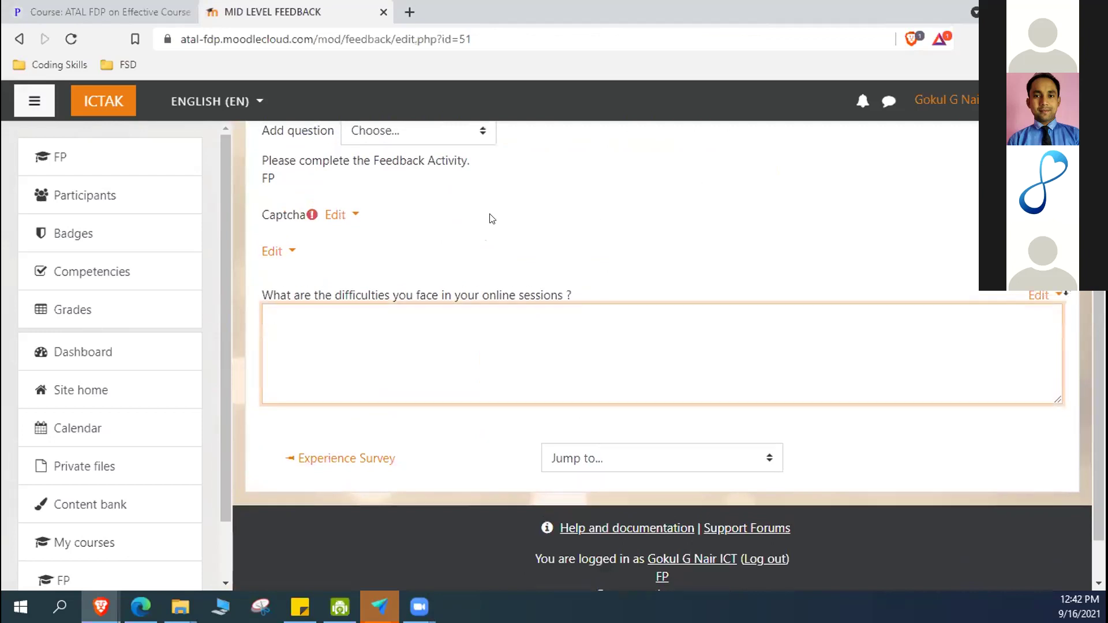
pyautogui.scroll(1, 396, 213)
pyautogui.moveTo(256, 241); pyautogui.dragTo(490, 244)
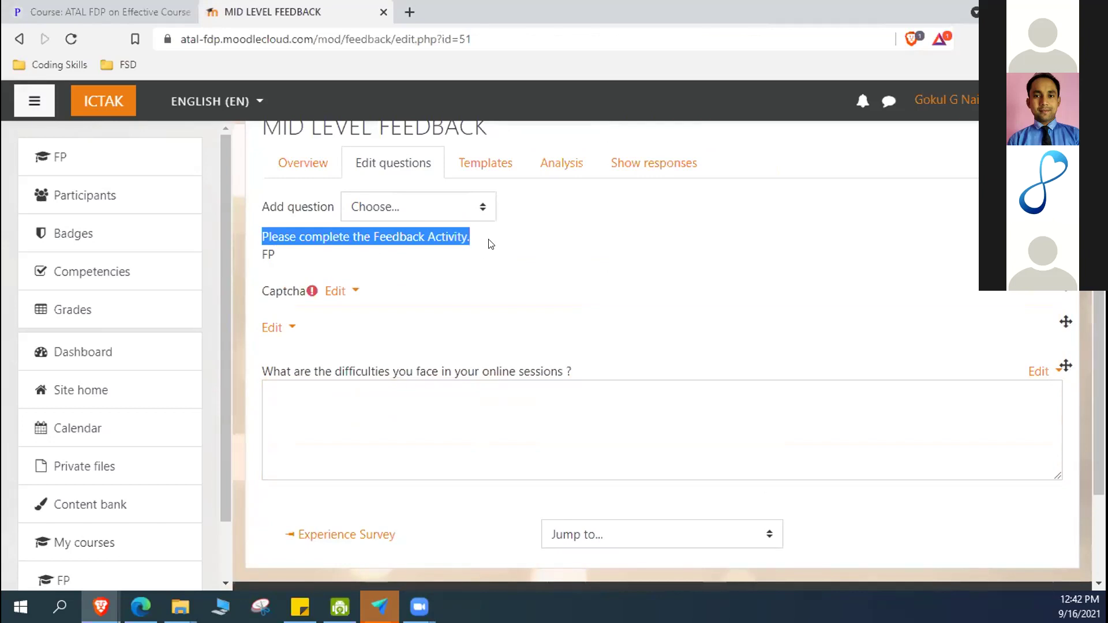
pyautogui.click(490, 243)
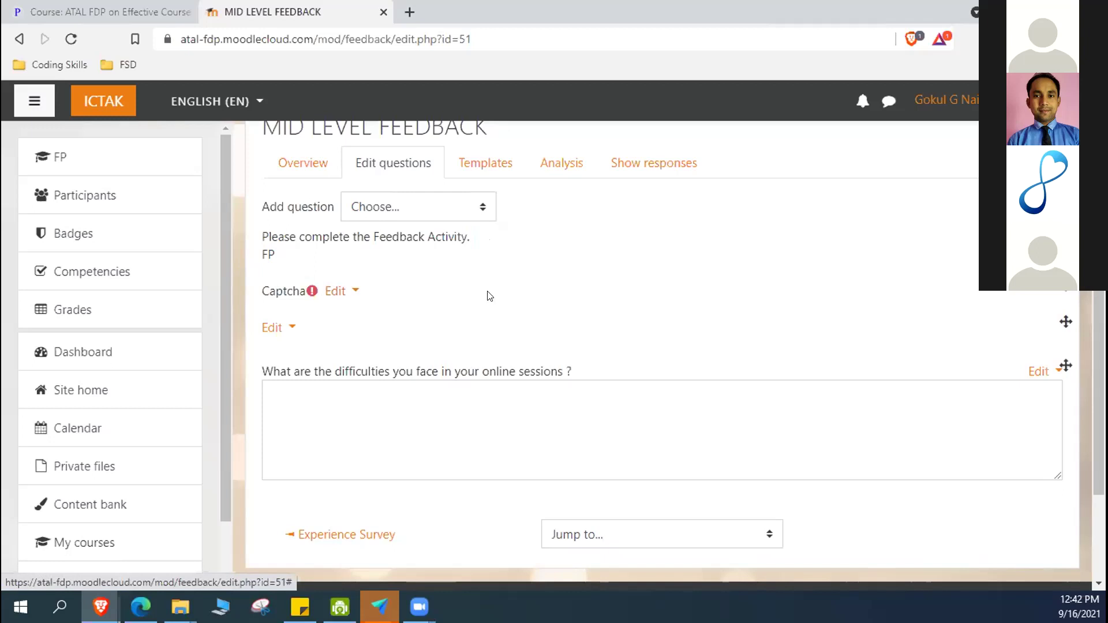
pyautogui.scroll(-2, 479, 309)
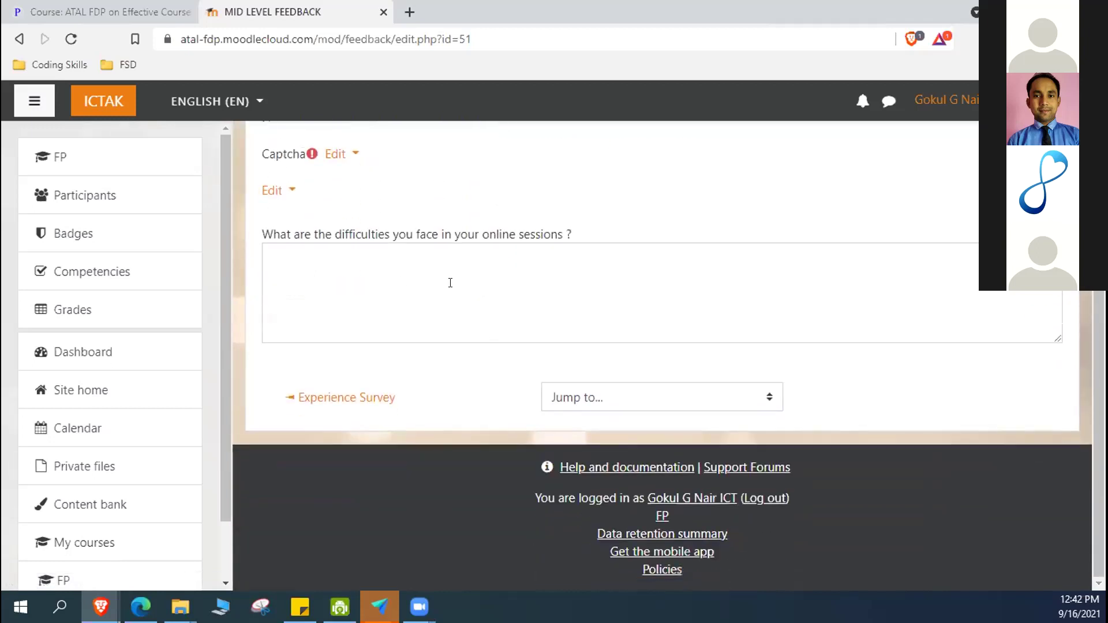
# Add a Short text answer question with the question text "Improvements if any".
pyautogui.scroll(3, 450, 283)
pyautogui.click(478, 231)
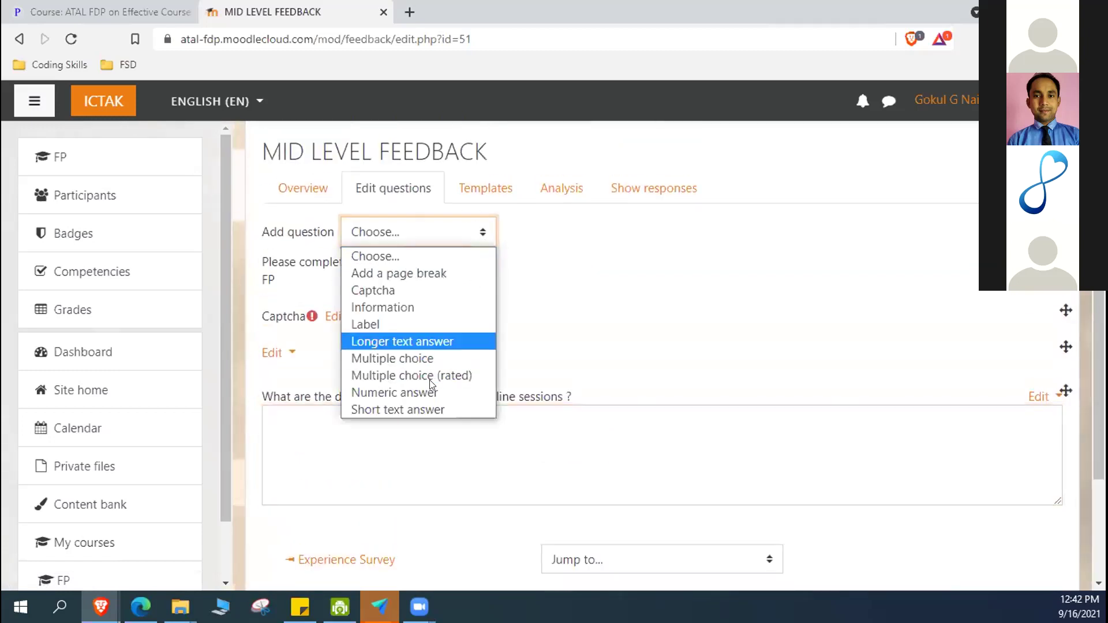
pyautogui.click(419, 411)
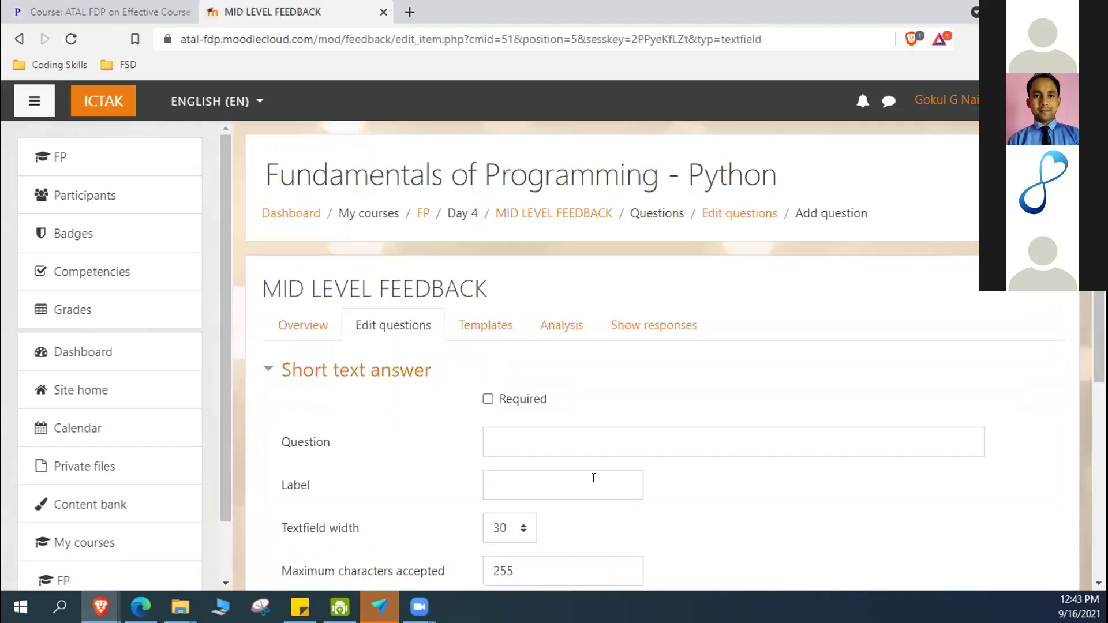
pyautogui.scroll(-5, 699, 397)
pyautogui.scroll(4, 696, 398)
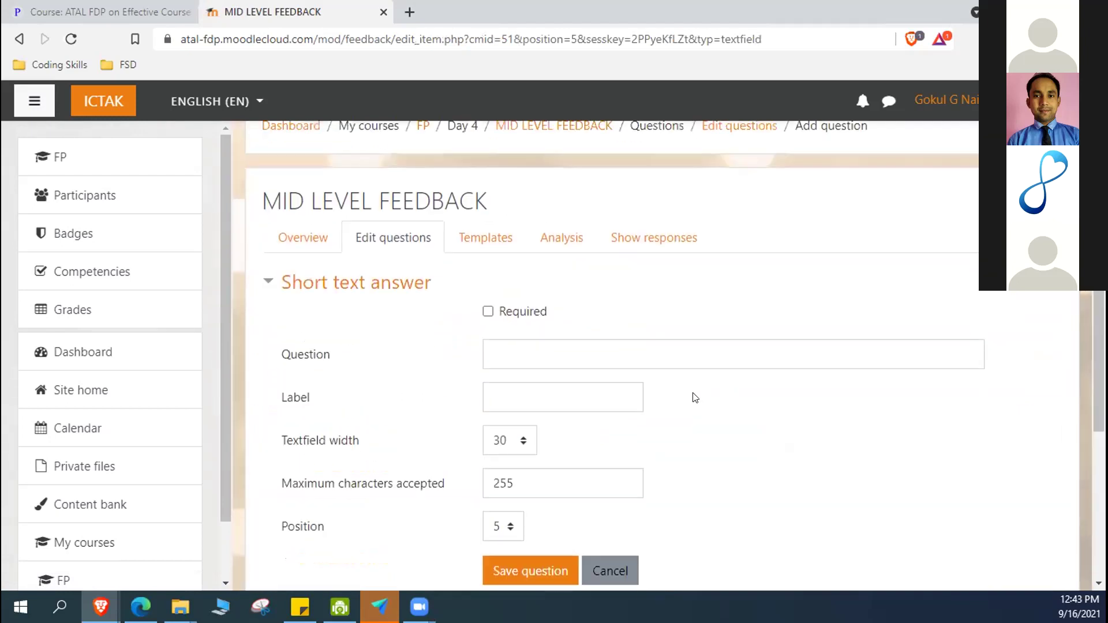
pyautogui.click(574, 356)
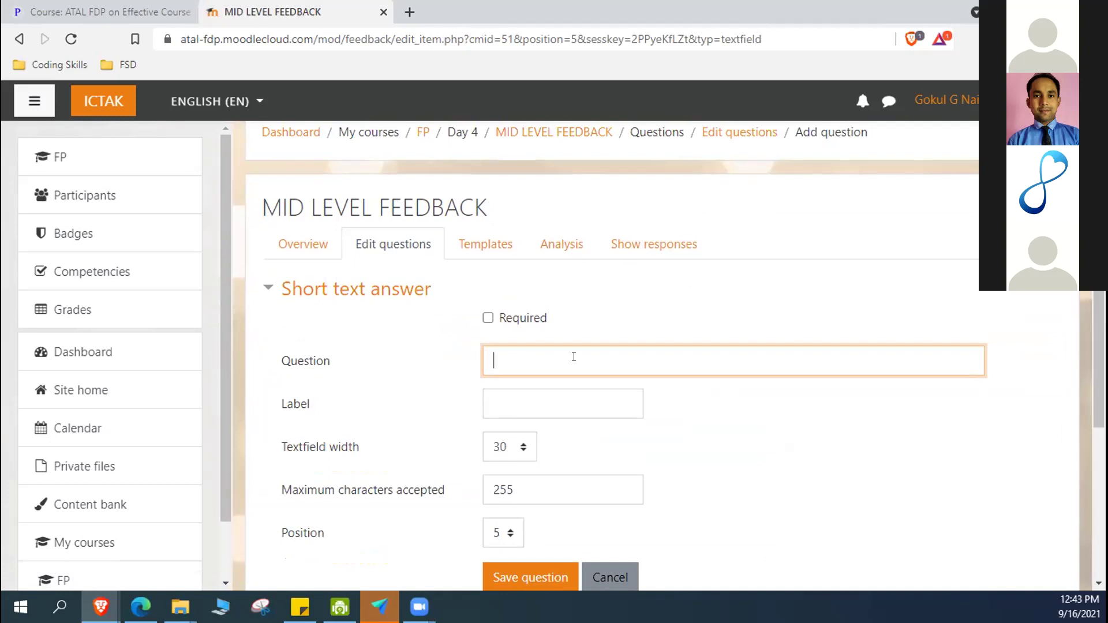
pyautogui.write('IOm')
pyautogui.press('BackSpace')
pyautogui.press('BackSpace')
pyautogui.write('mproveme')
pyautogui.press('BackSpace')
pyautogui.write('ents if any')
# Save the short text question with its default text field width, character limit and position, and check it in the question list.
pyautogui.scroll(-2, 520, 260)
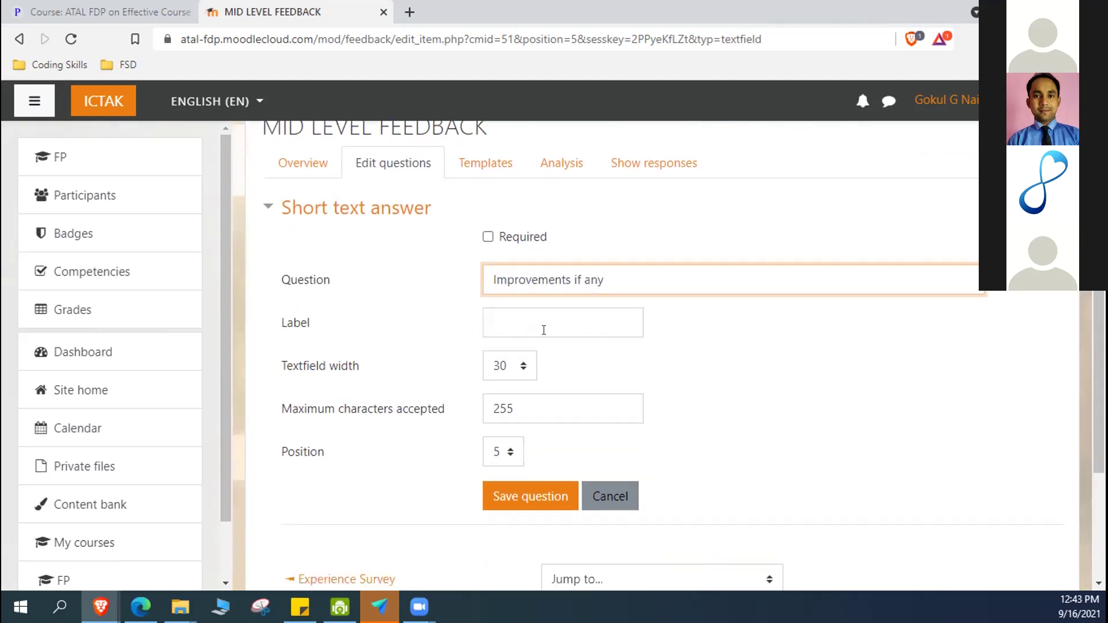
pyautogui.scroll(-2, 545, 329)
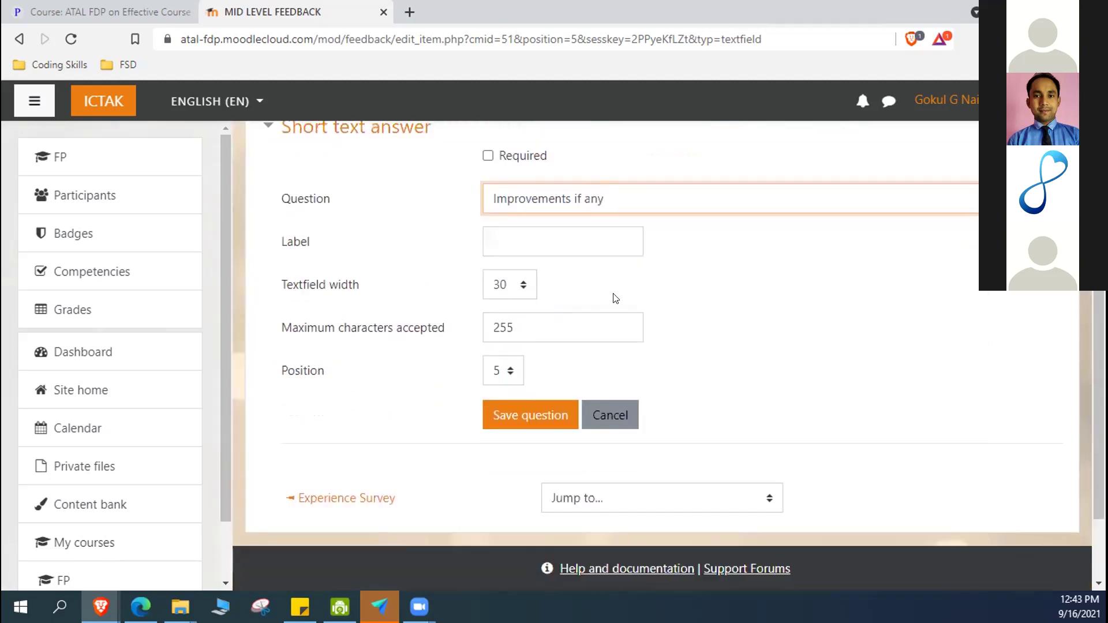
pyautogui.click(654, 330)
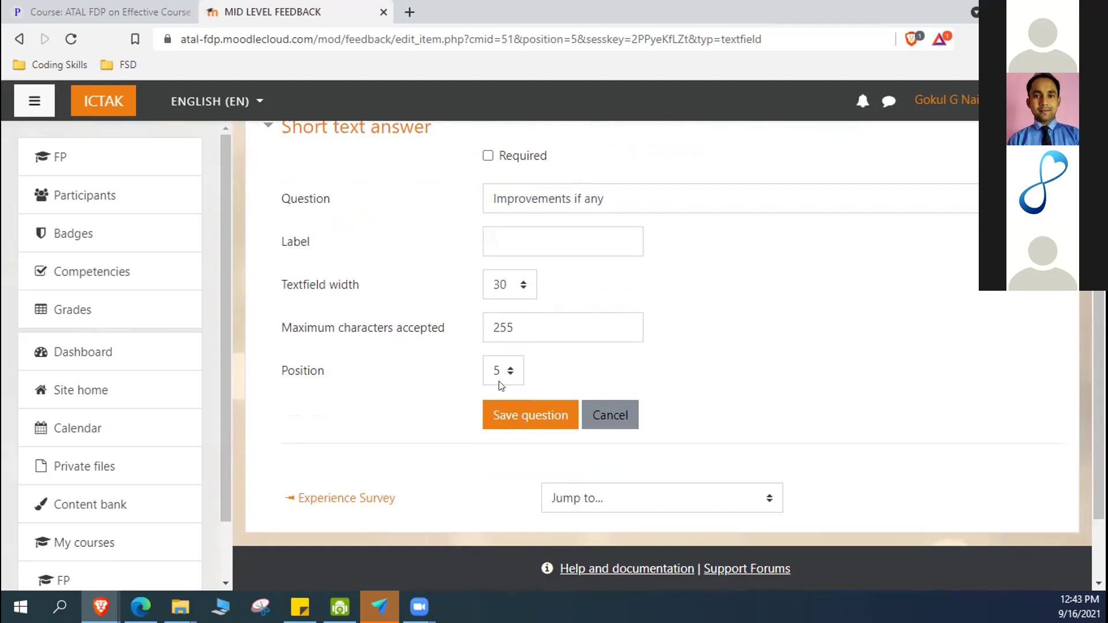
pyautogui.click(512, 421)
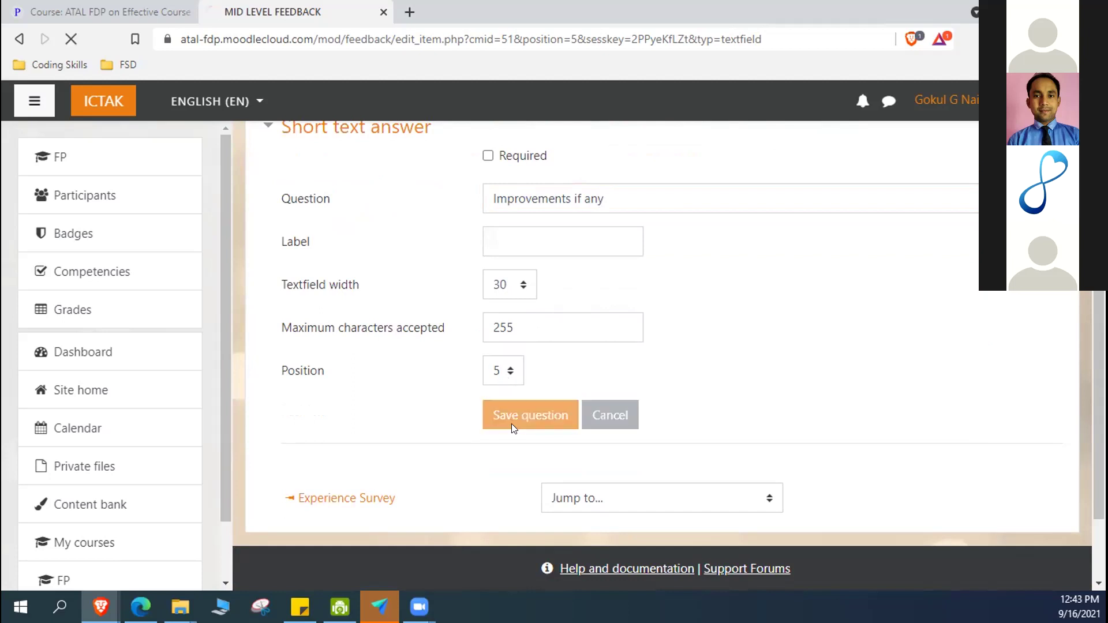
pyautogui.scroll(-5, 611, 414)
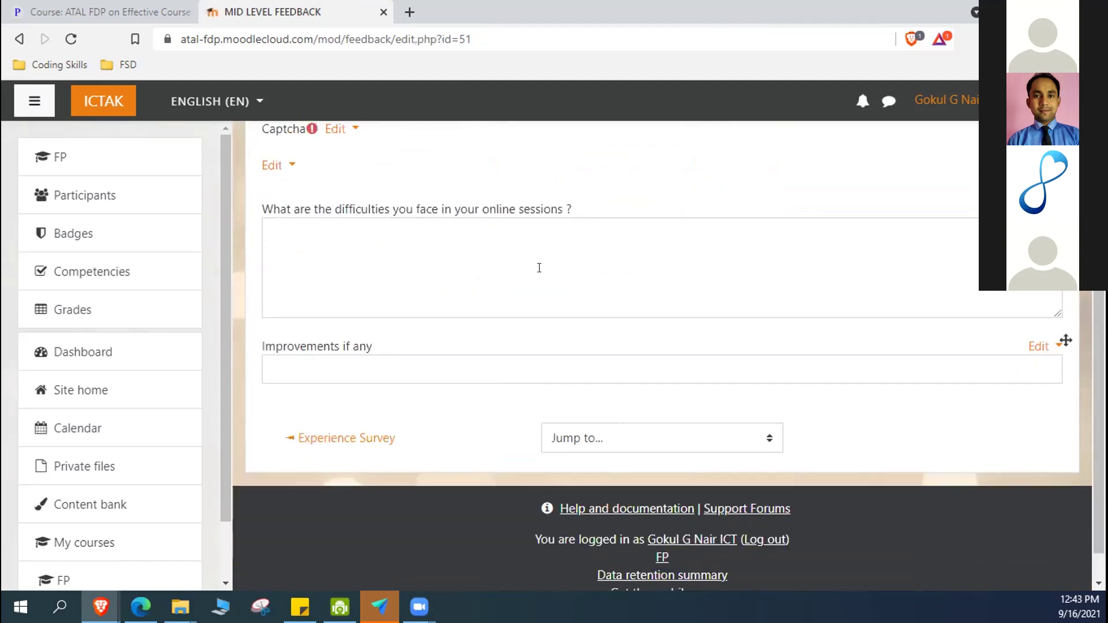
pyautogui.scroll(-1, 522, 239)
pyautogui.scroll(4, 522, 239)
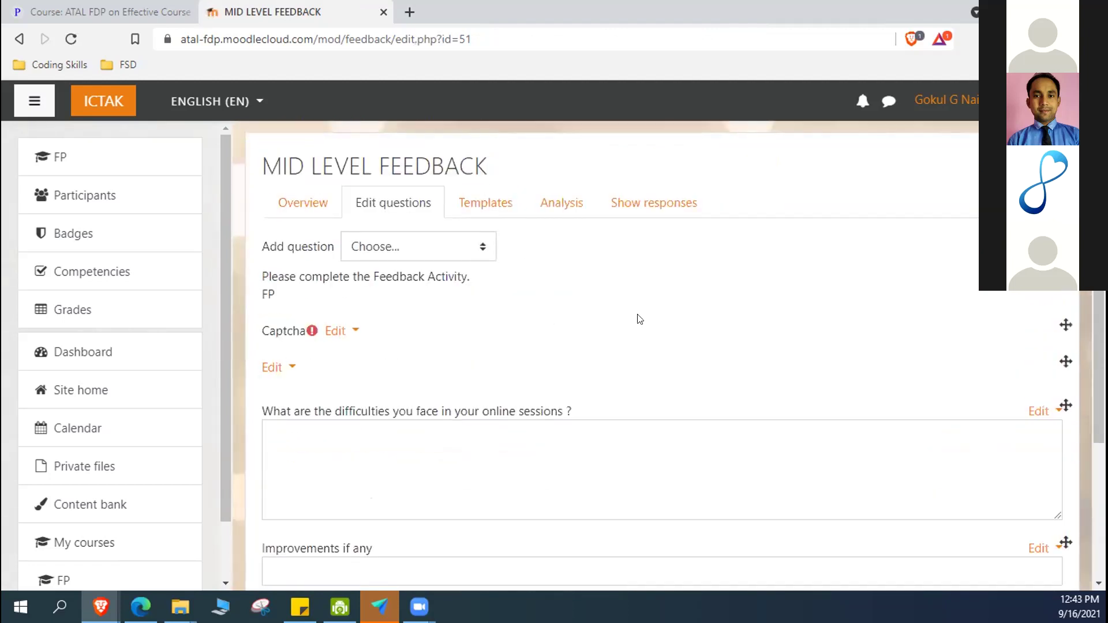
pyautogui.scroll(-3, 505, 286)
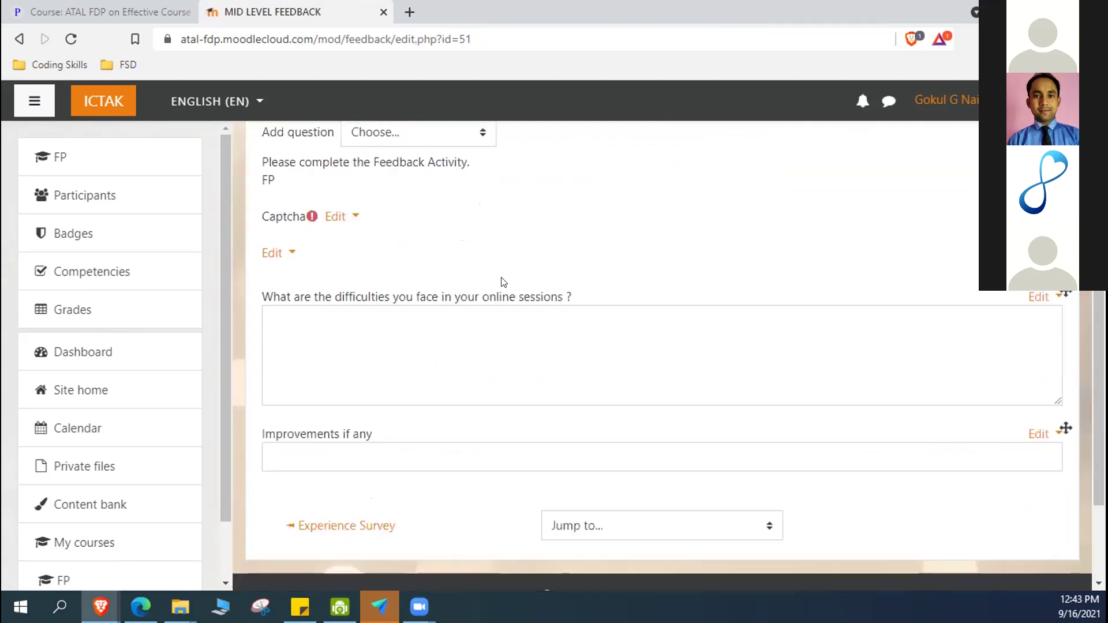
# Add a Multiple choice question with the question text "How is the Training experience to you".
pyautogui.scroll(3, 565, 279)
pyautogui.click(485, 246)
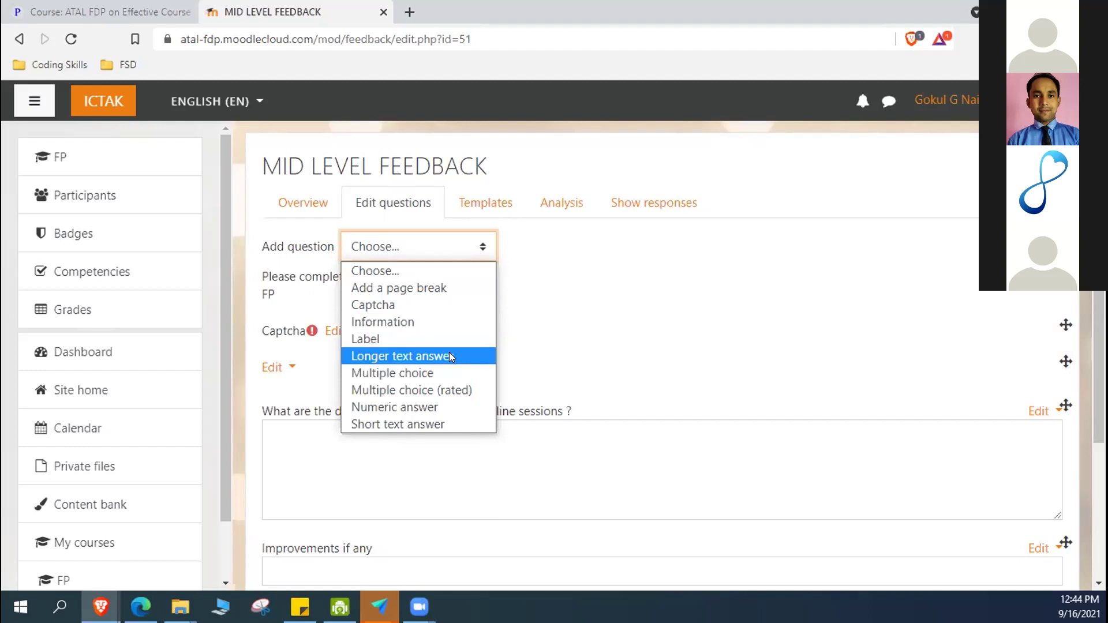
pyautogui.click(439, 373)
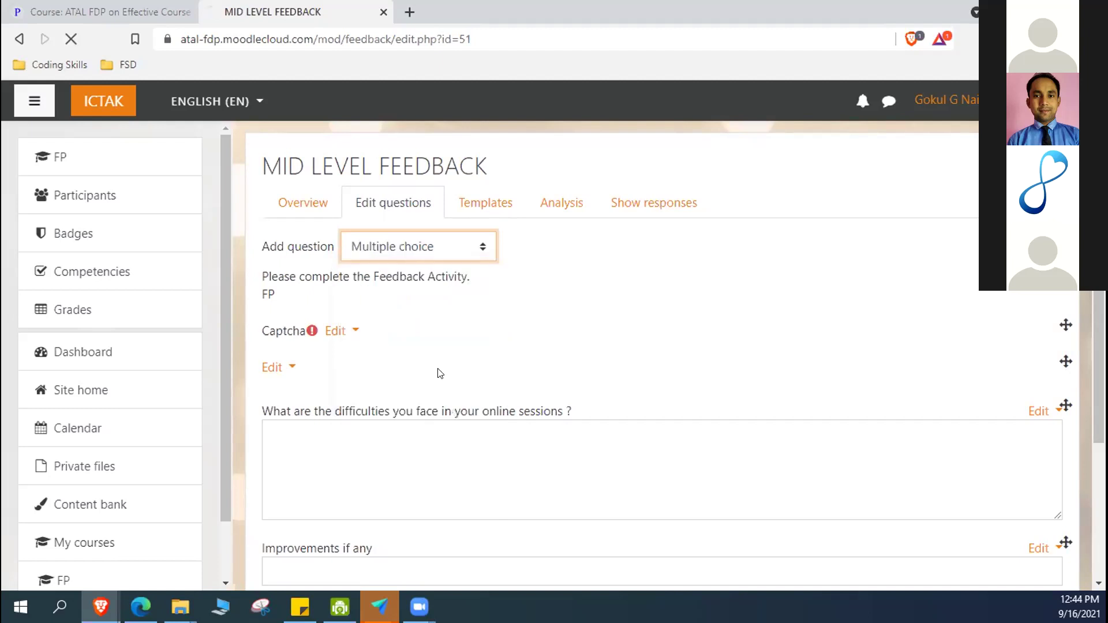
pyautogui.scroll(-3, 564, 375)
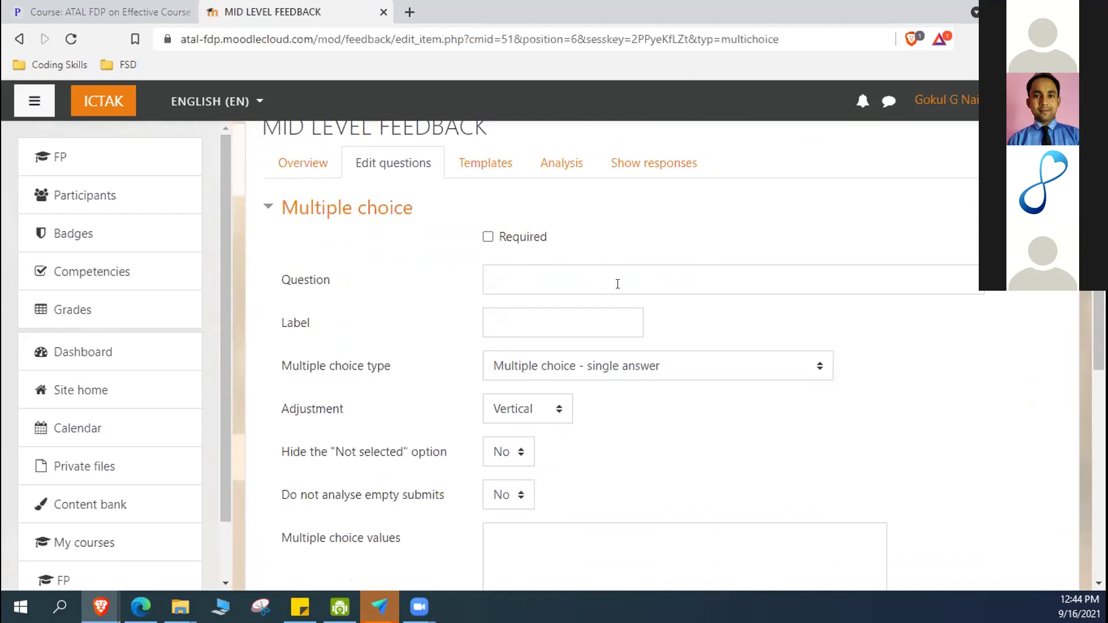
pyautogui.click(618, 283)
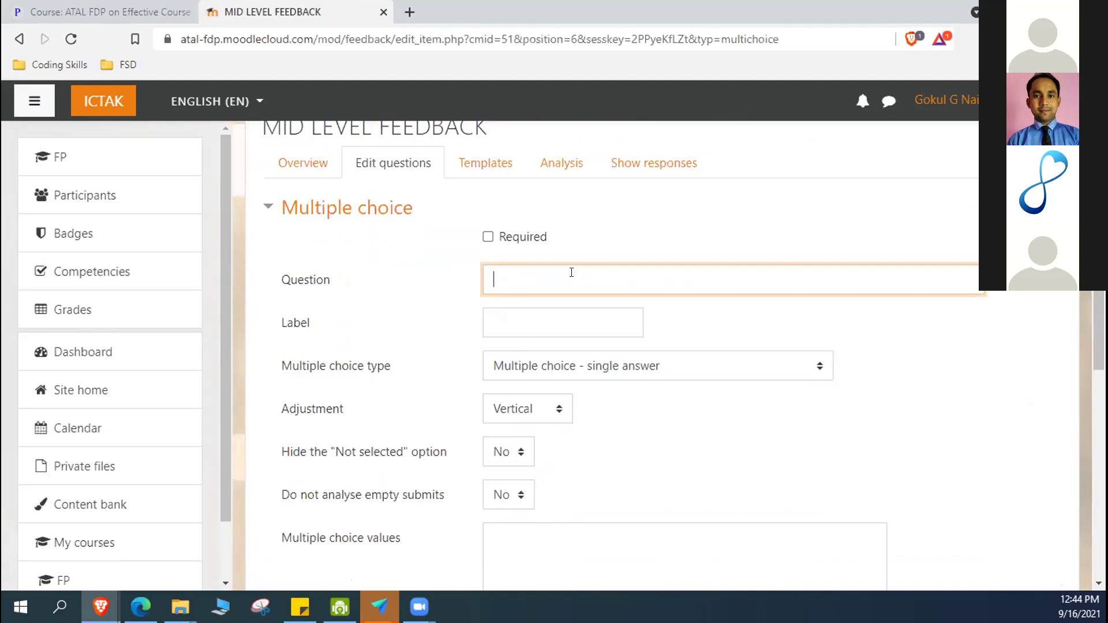
pyautogui.write('How is the Training exper')
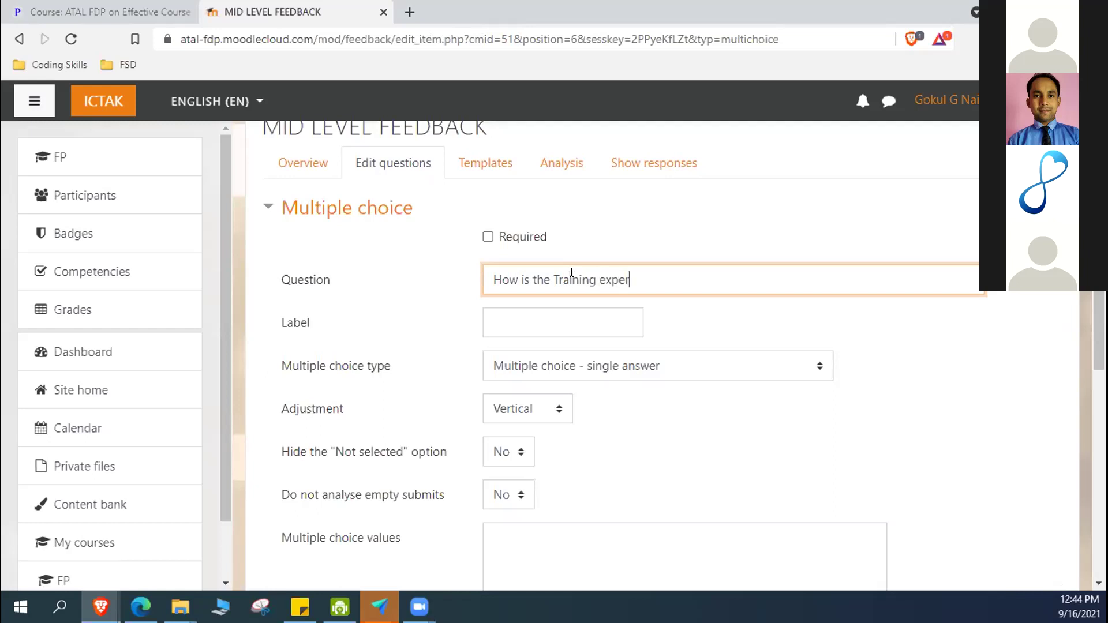
pyautogui.write('ience to you')
pyautogui.click(780, 331)
pyautogui.scroll(-1, 781, 331)
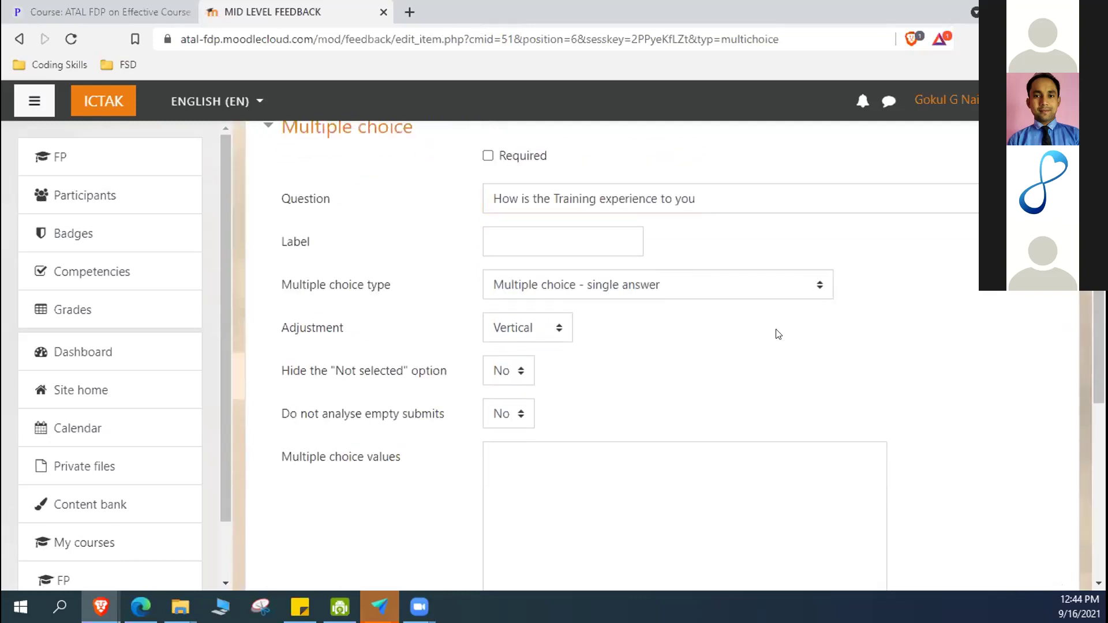
# Examine the available multiple choice types and adjustment options, keeping single answer and Vertical.
pyautogui.click(795, 283)
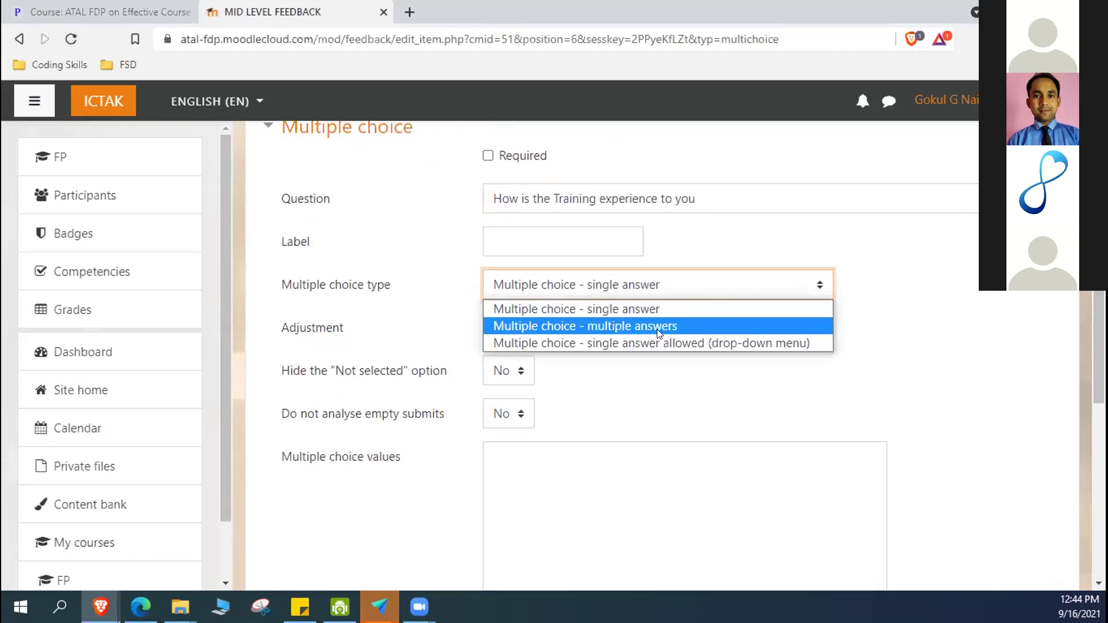
pyautogui.click(808, 376)
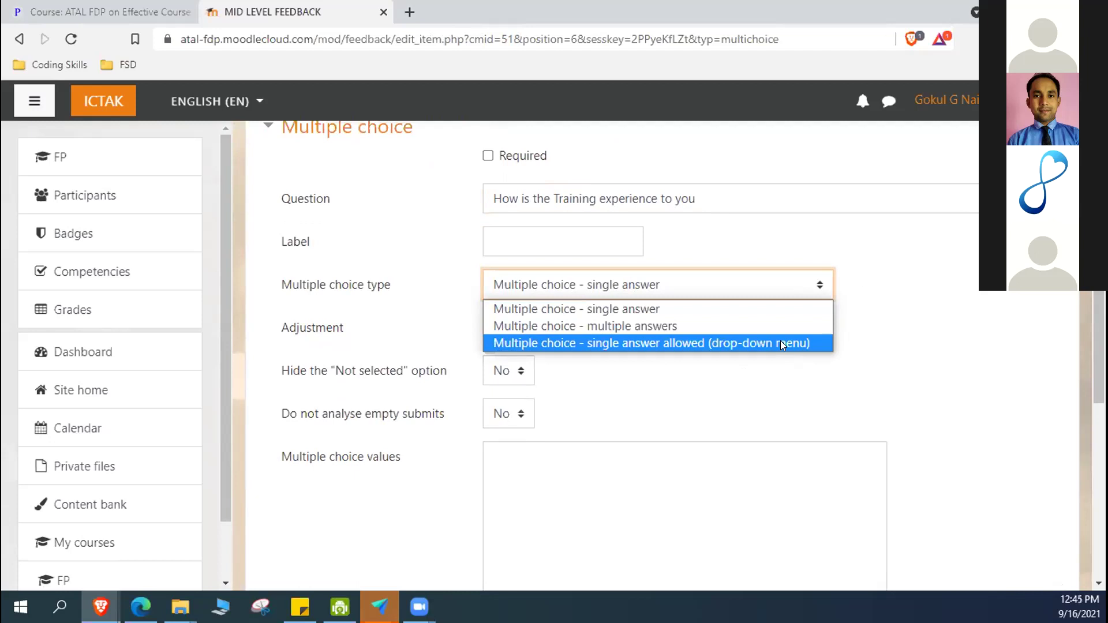
pyautogui.click(788, 388)
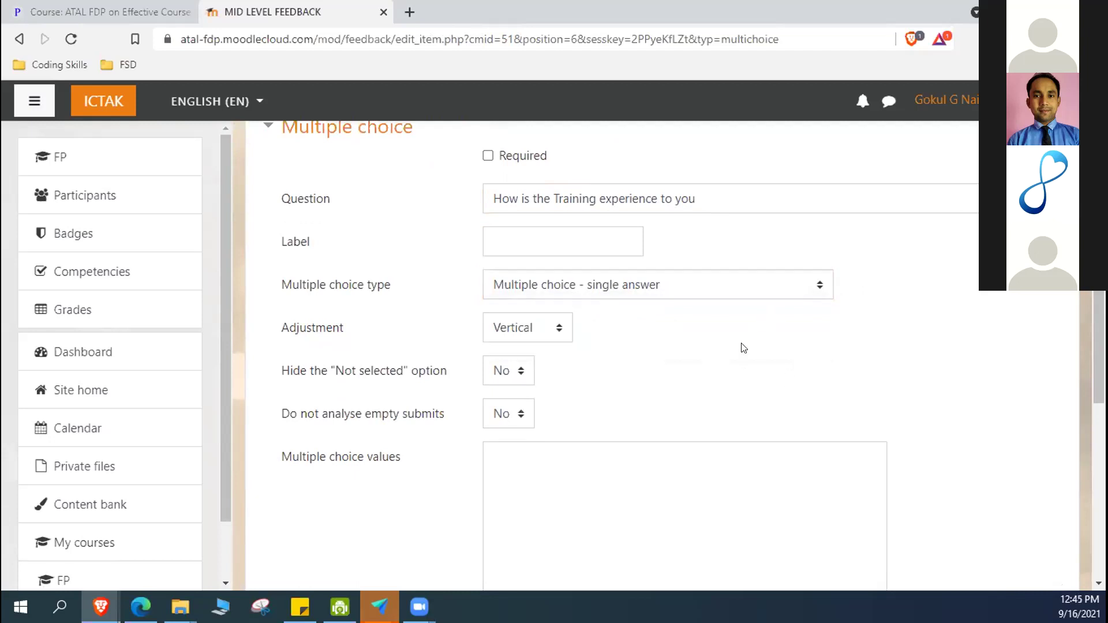
pyautogui.scroll(-1, 740, 346)
pyautogui.click(557, 247)
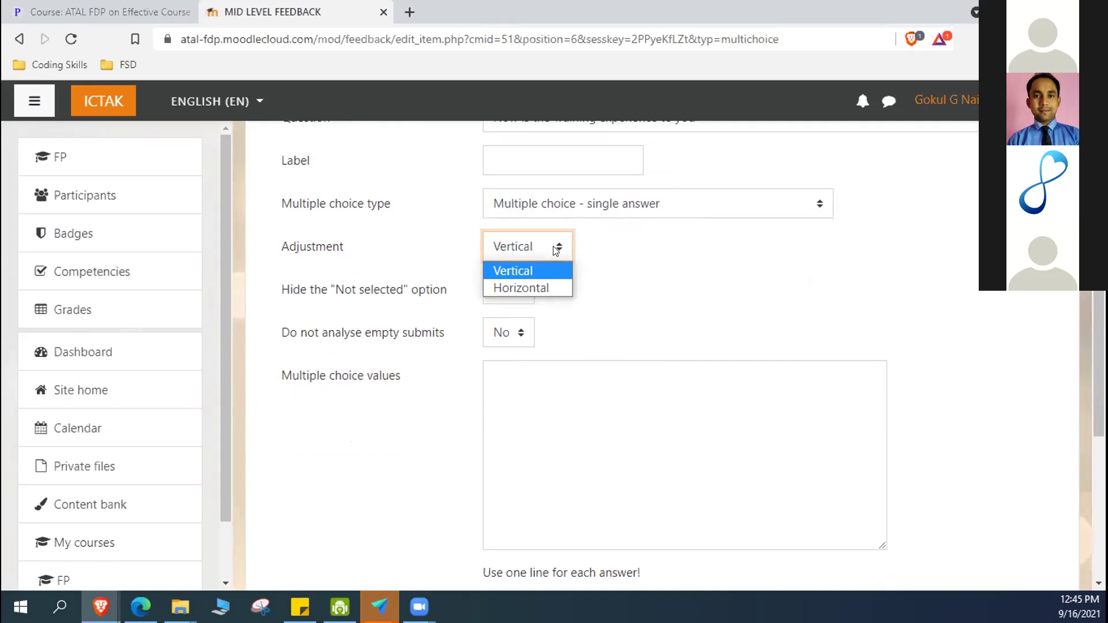
pyautogui.click(671, 267)
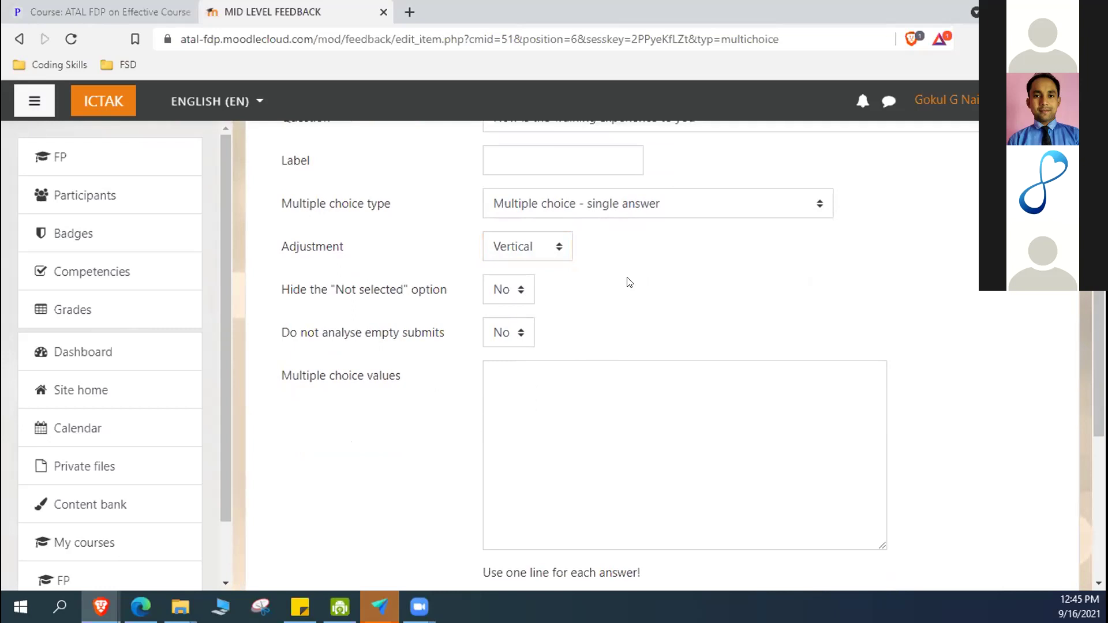
# Set Hide the "Not selected" option to Yes for the multiple choice question.
pyautogui.click(521, 289)
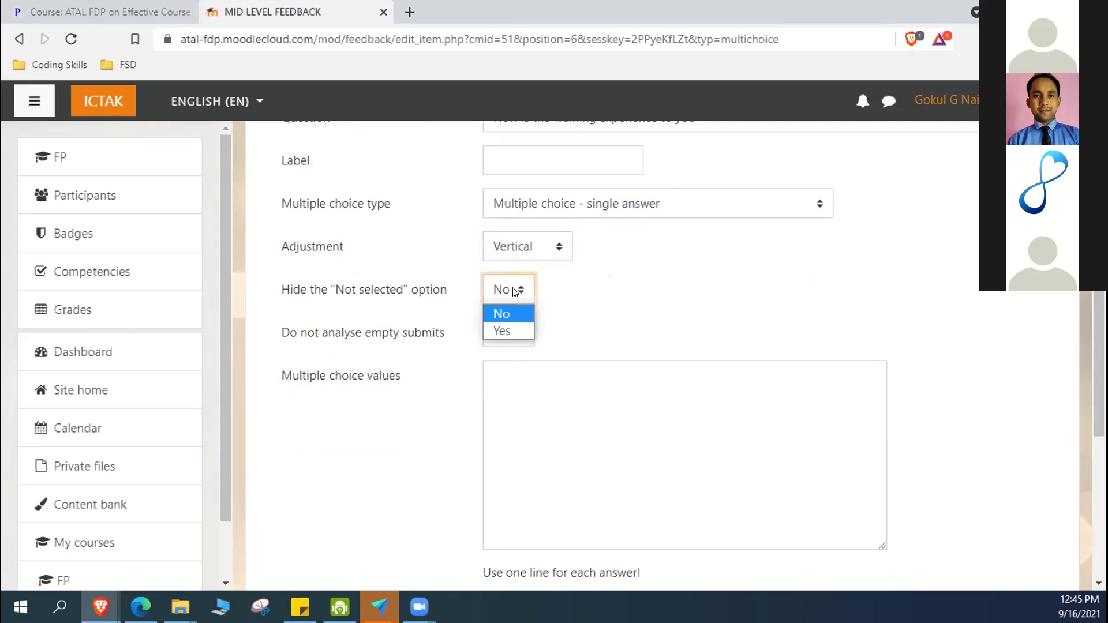
pyautogui.click(670, 295)
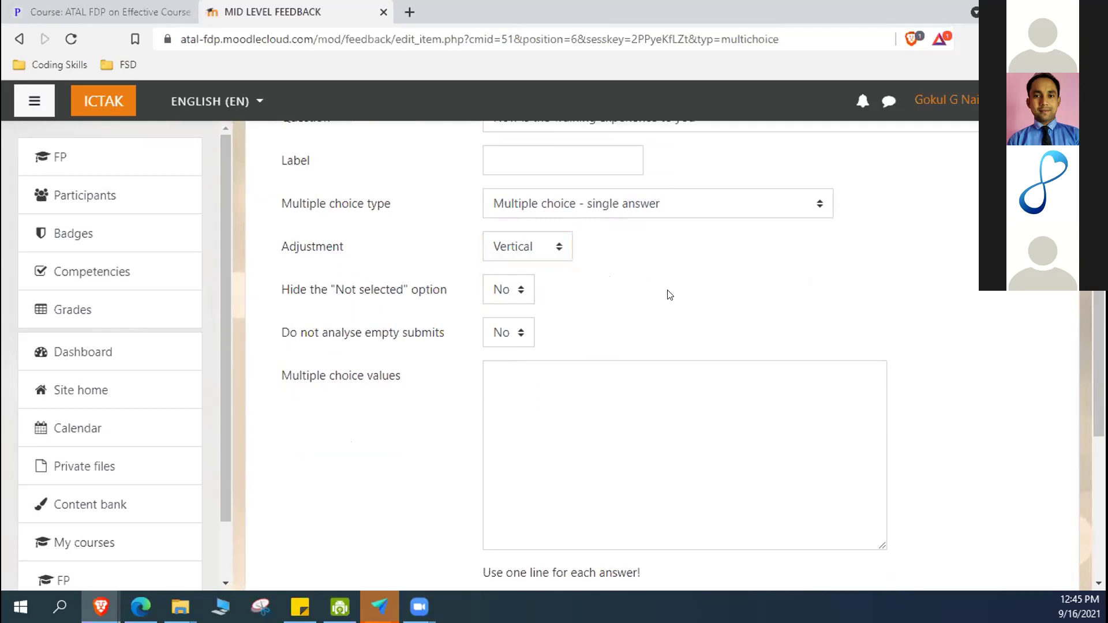
pyautogui.click(525, 283)
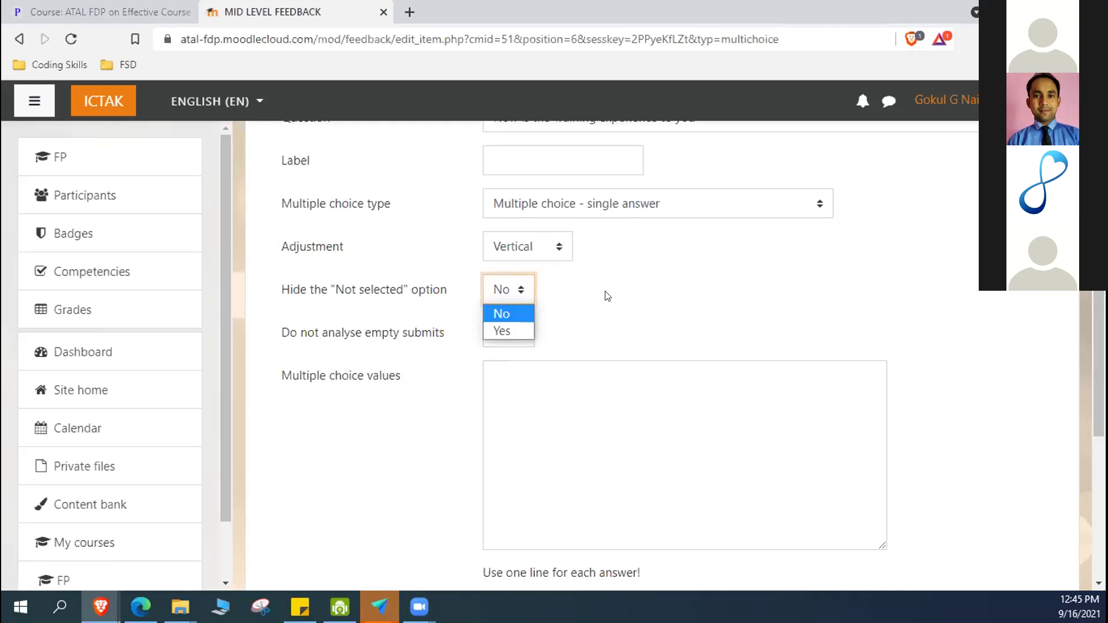
pyautogui.click(601, 295)
pyautogui.click(514, 294)
pyautogui.click(513, 330)
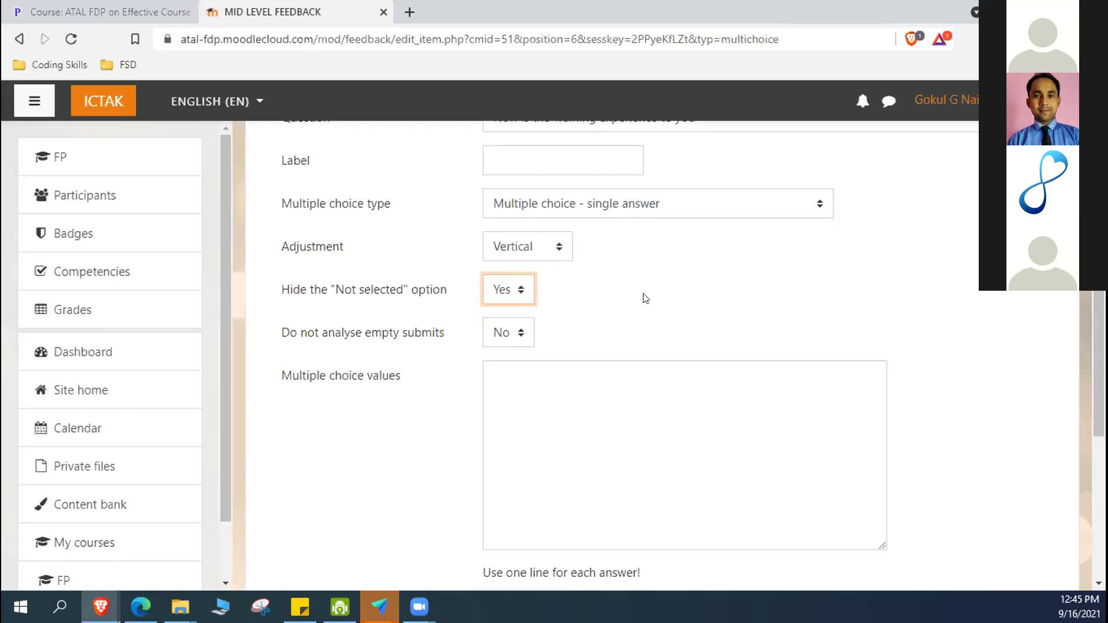
# Enter Poor, Average, Good and Excellent as the multiple choice values, one per line.
pyautogui.scroll(-2, 631, 309)
pyautogui.click(604, 306)
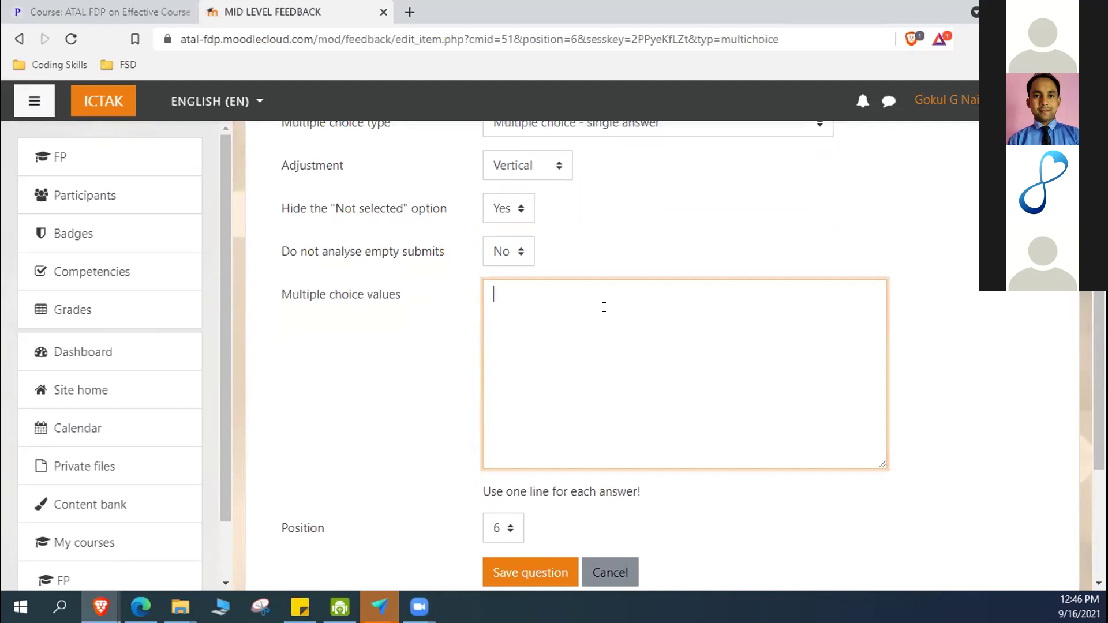
pyautogui.scroll(1, 604, 307)
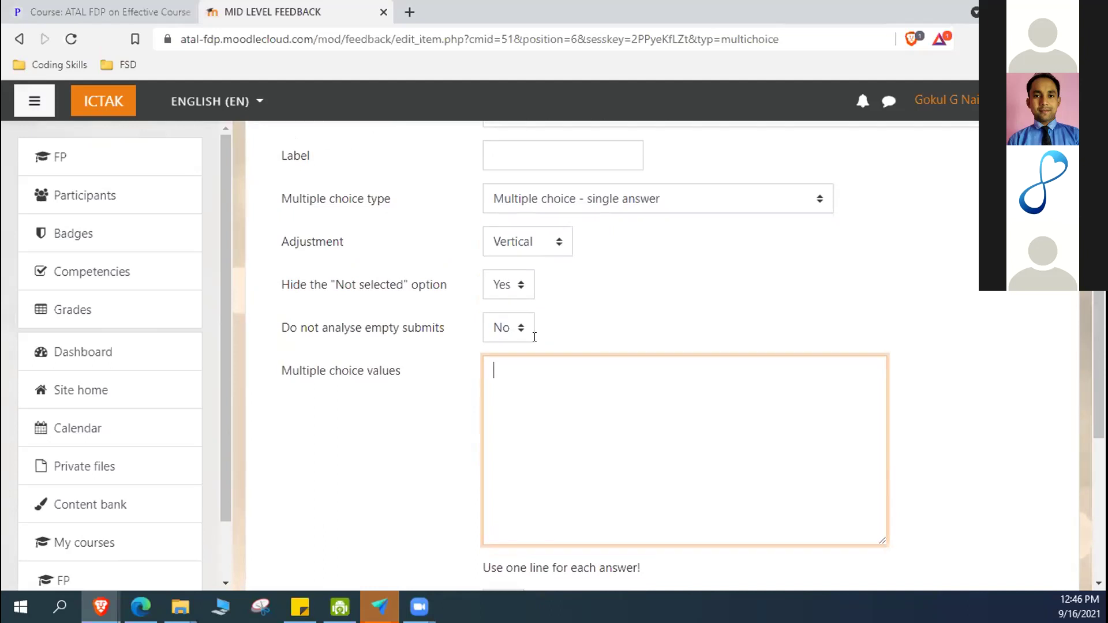
pyautogui.scroll(-2, 527, 278)
pyautogui.write('Poo')
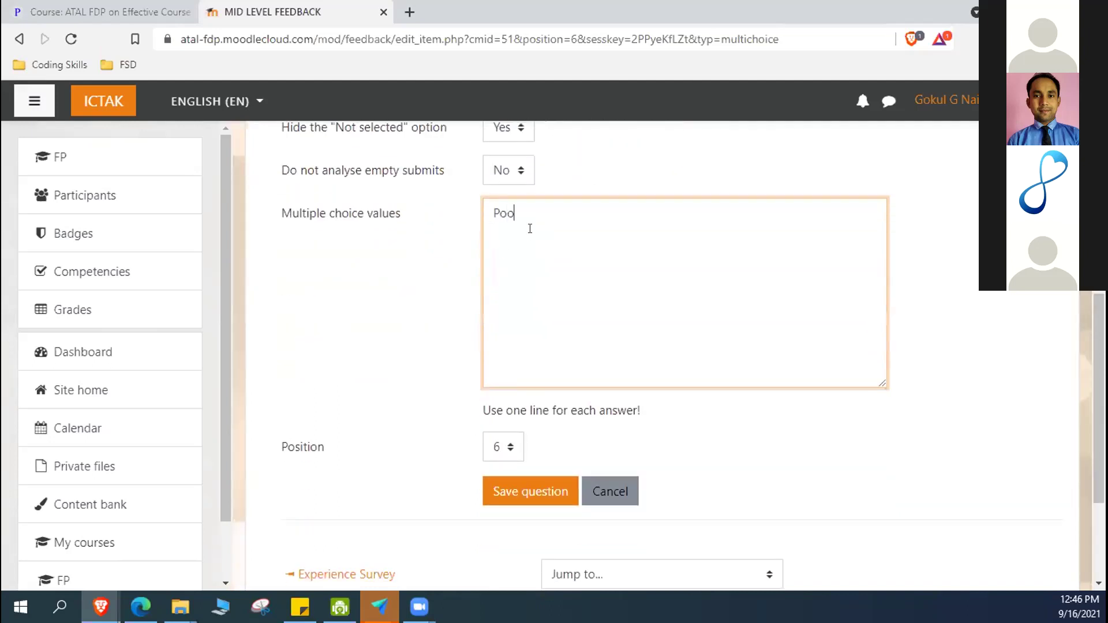
pyautogui.write('r')
pyautogui.press('Return')
pyautogui.write('Average')
pyautogui.press('Return')
pyautogui.write('Good')
pyautogui.press('Return')
pyautogui.write('Excellent')
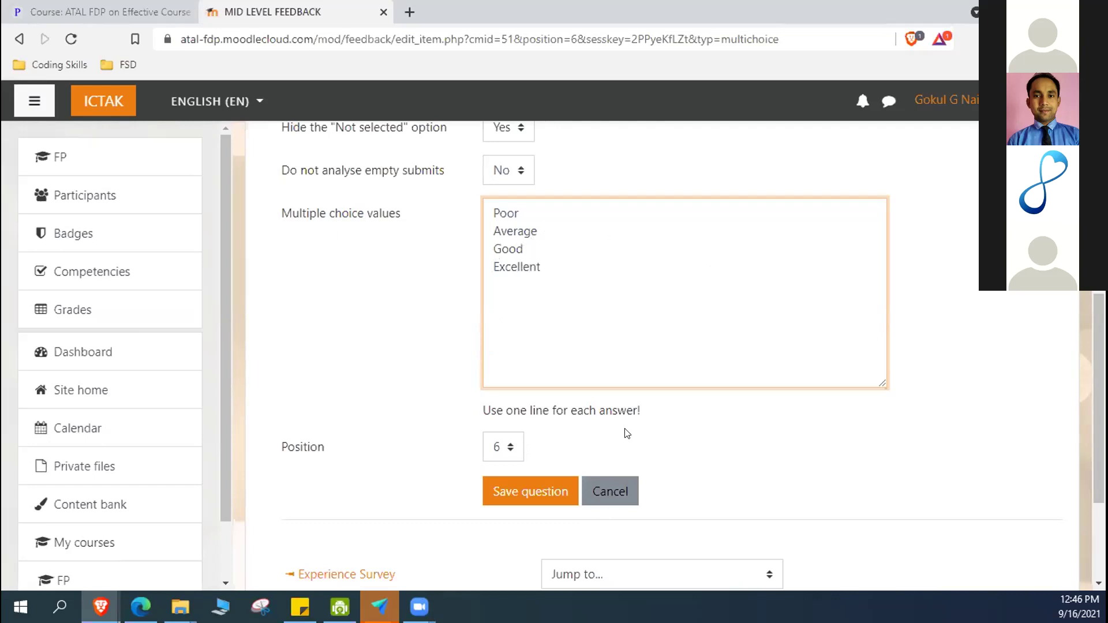
# Save the multiple choice question at its default position and check its answer options in the question list.
pyautogui.scroll(-1, 502, 413)
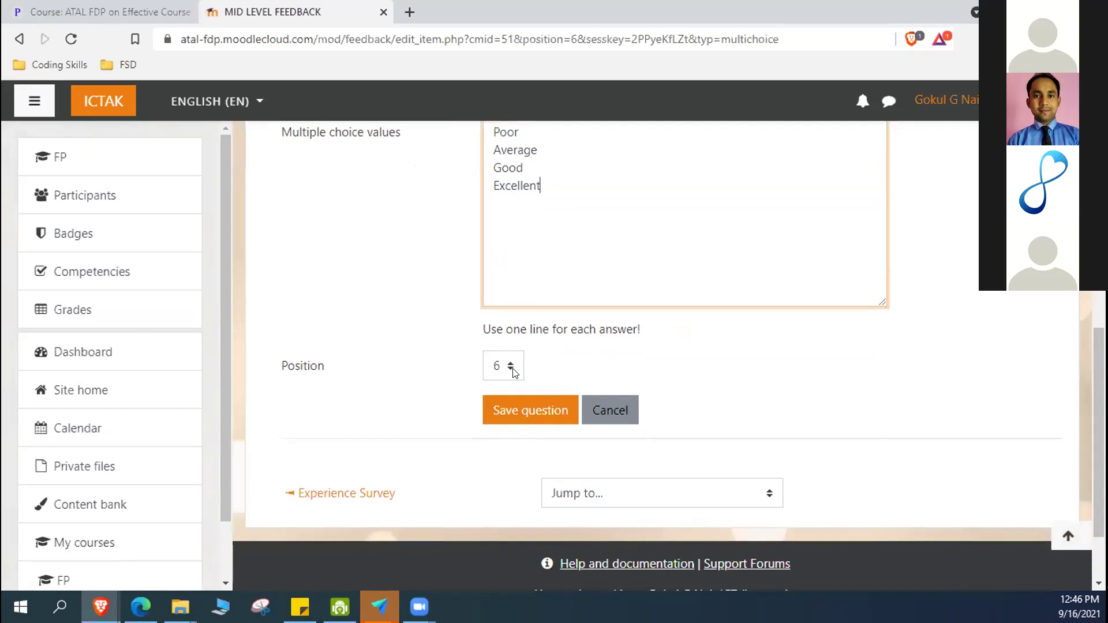
pyautogui.click(513, 406)
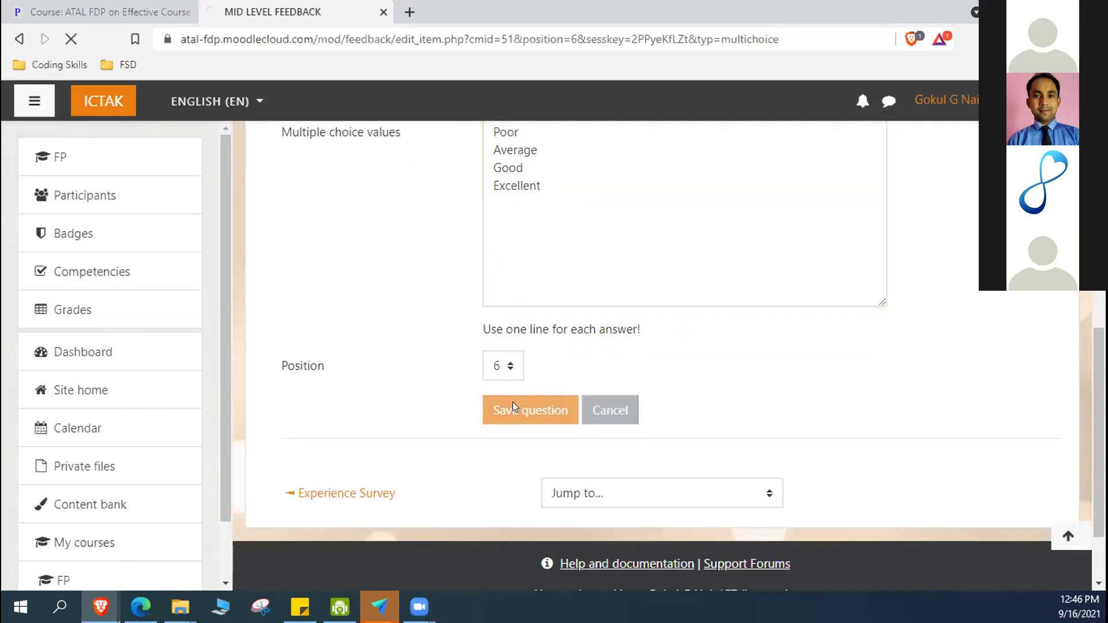
pyautogui.scroll(-10, 475, 325)
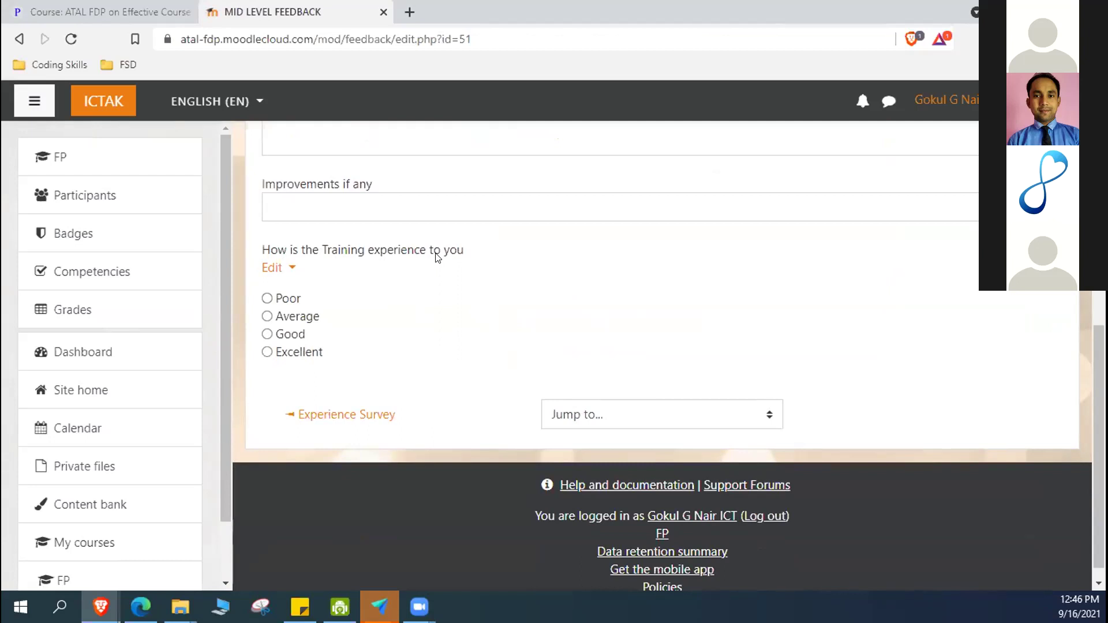
# Edit the "How is the Training experience to you" question and set its adjustment to Horizontal, keeping the single answer type.
pyautogui.click(289, 268)
pyautogui.click(314, 294)
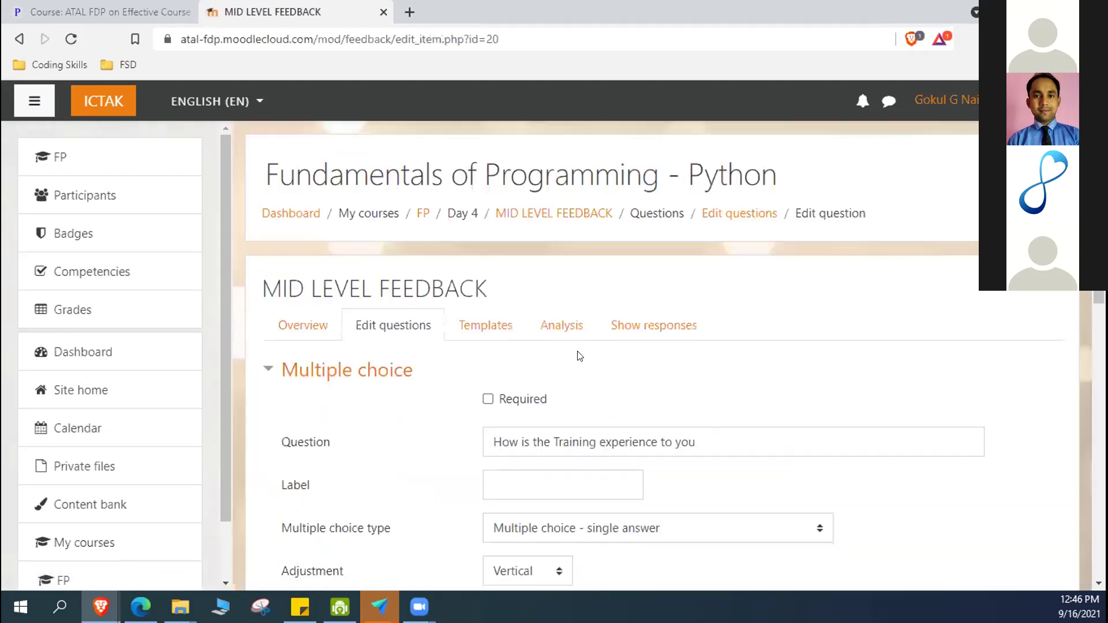
pyautogui.scroll(-5, 577, 352)
pyautogui.scroll(2, 687, 343)
pyautogui.scroll(1, 687, 343)
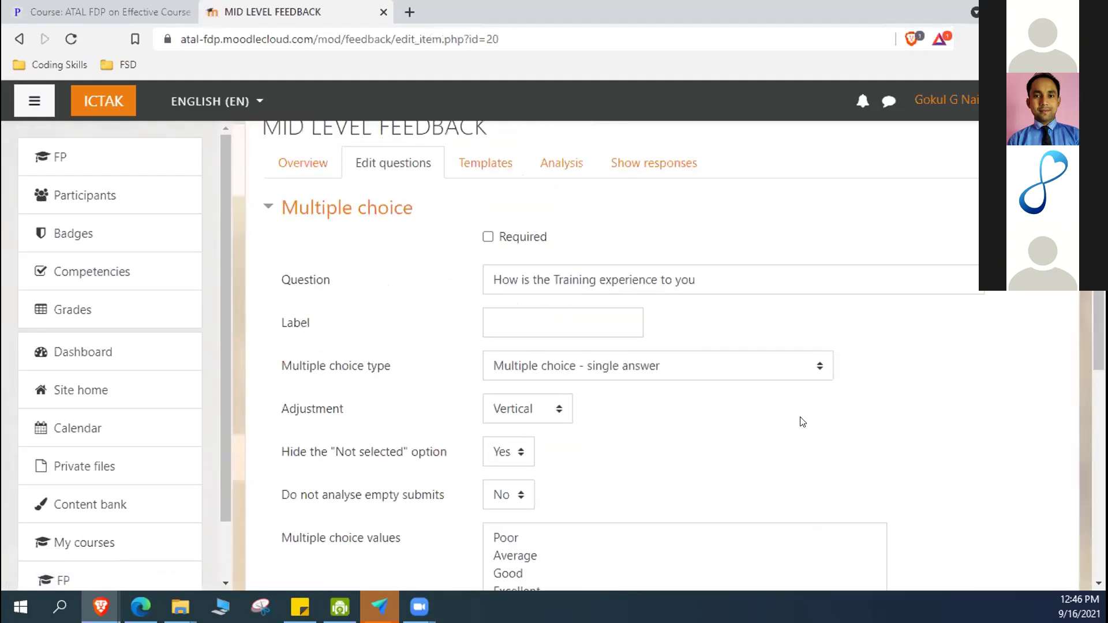
pyautogui.click(808, 373)
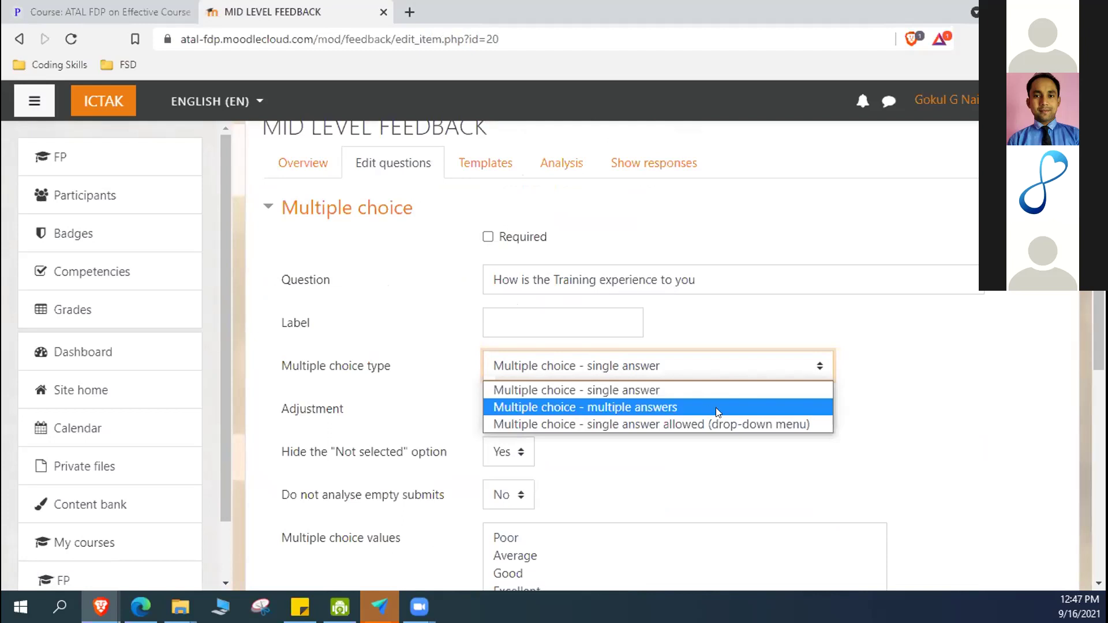
pyautogui.click(889, 408)
pyautogui.click(554, 411)
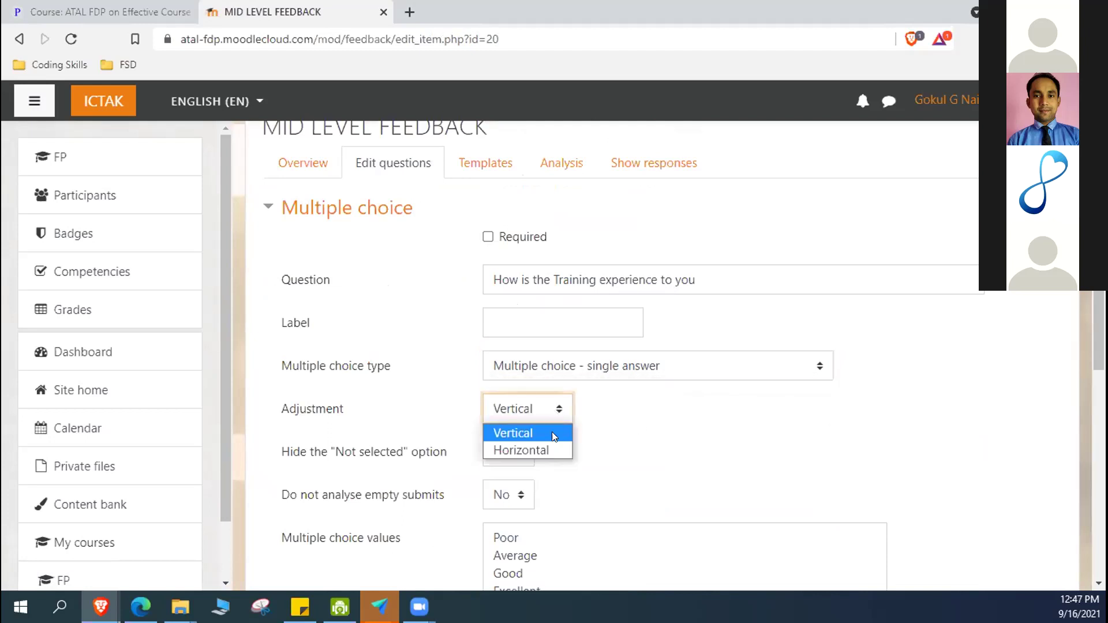
pyautogui.click(548, 449)
pyautogui.scroll(-3, 646, 472)
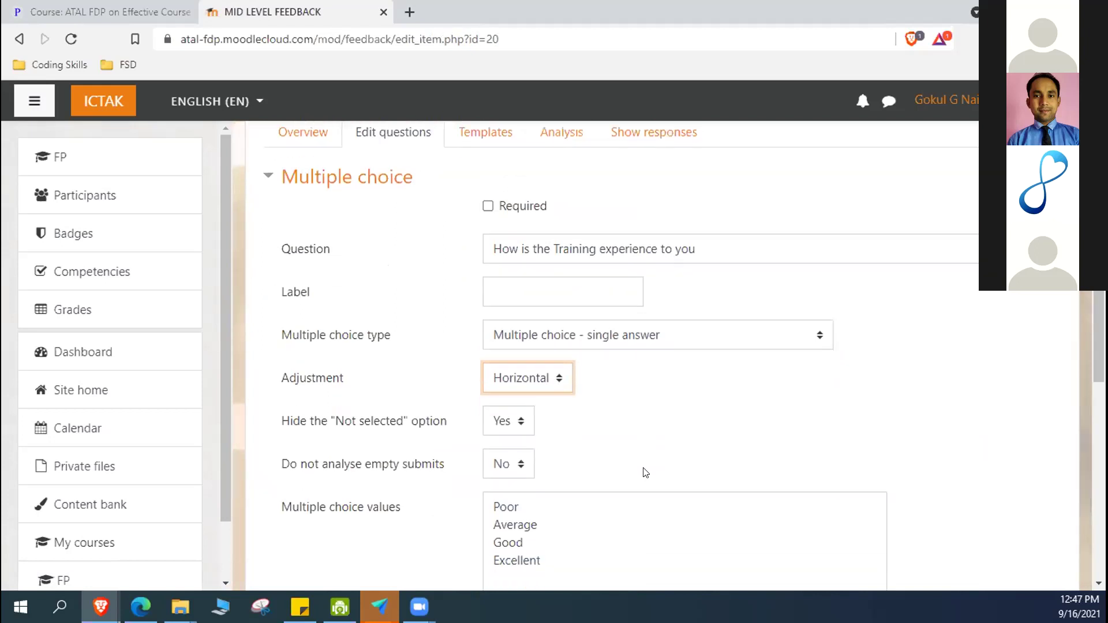
# Set Hide the "Not selected" option to No and save the edited version as a new question.
pyautogui.click(520, 292)
pyautogui.click(500, 314)
pyautogui.moveTo(327, 293); pyautogui.dragTo(438, 308)
pyautogui.click(630, 319)
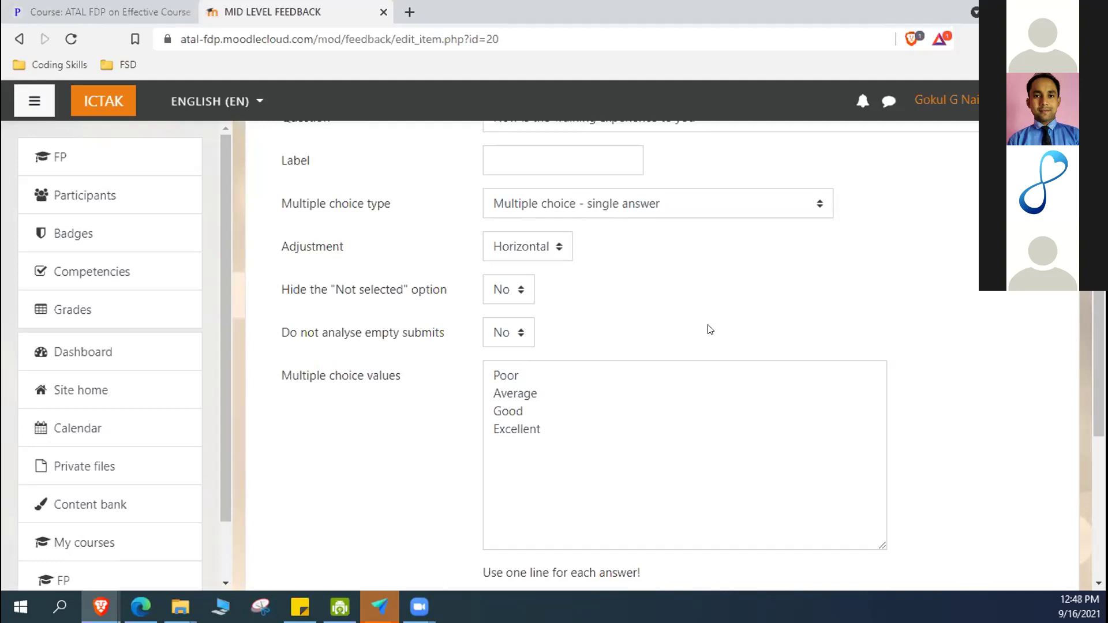
pyautogui.scroll(-4, 760, 335)
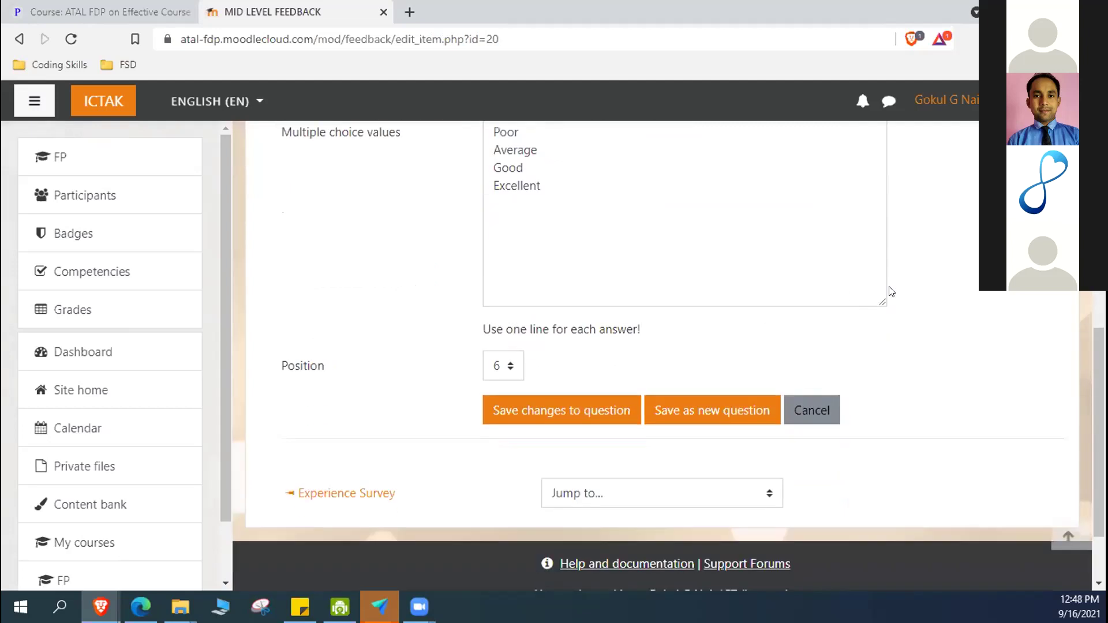
pyautogui.click(697, 411)
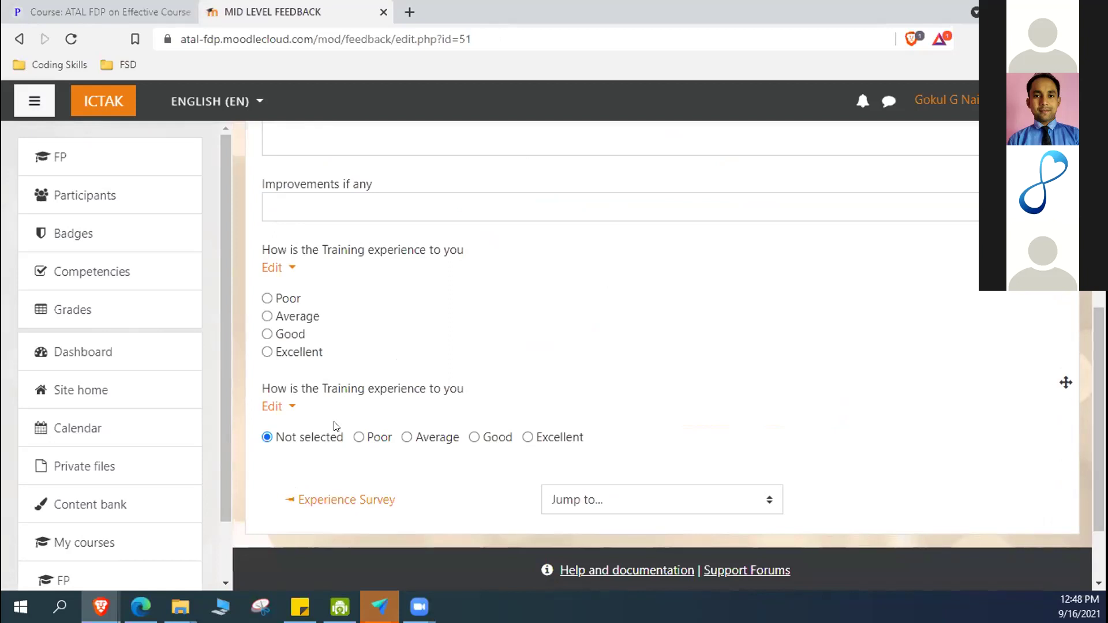
# Add a Multiple choice (rated) question to the MID LEVEL FEEDBACK activity.
pyautogui.scroll(9, 366, 386)
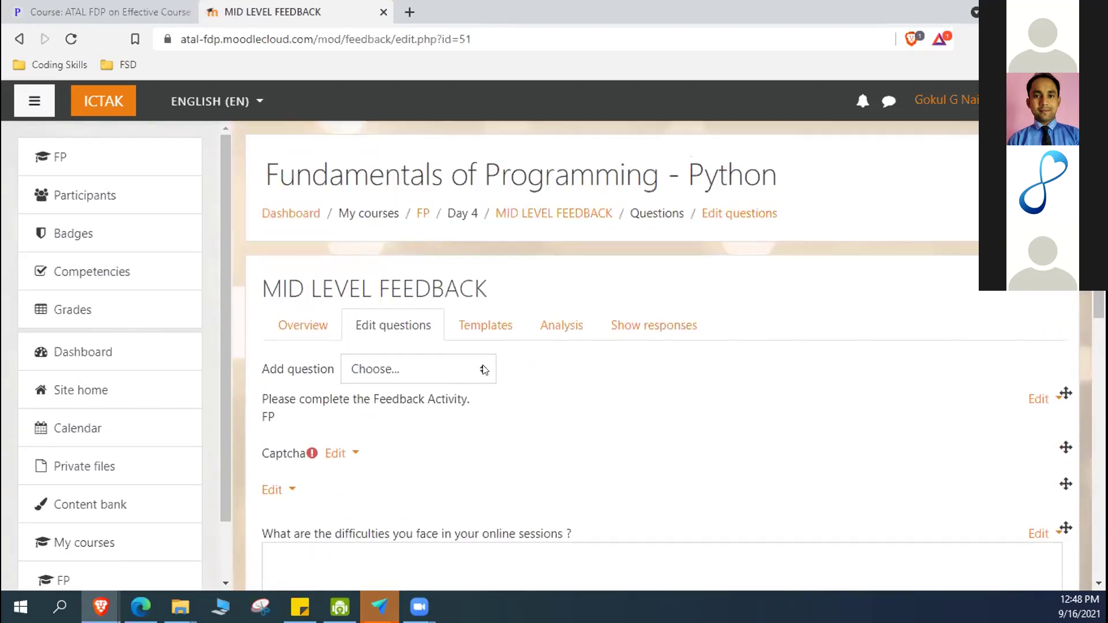
pyautogui.scroll(-2, 484, 381)
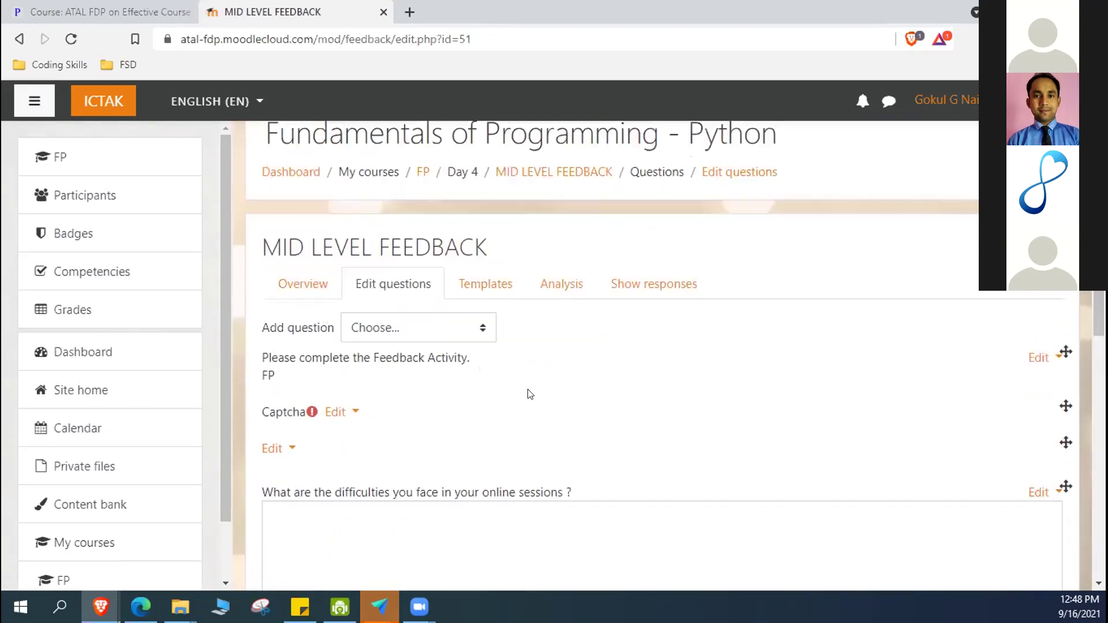
pyautogui.click(485, 291)
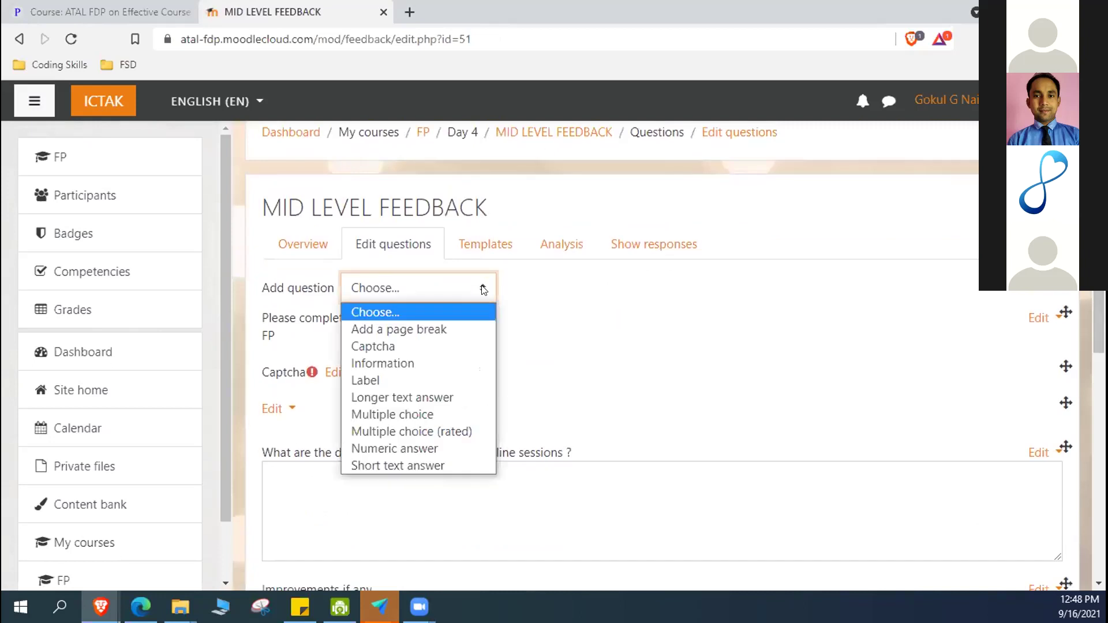
pyautogui.click(434, 432)
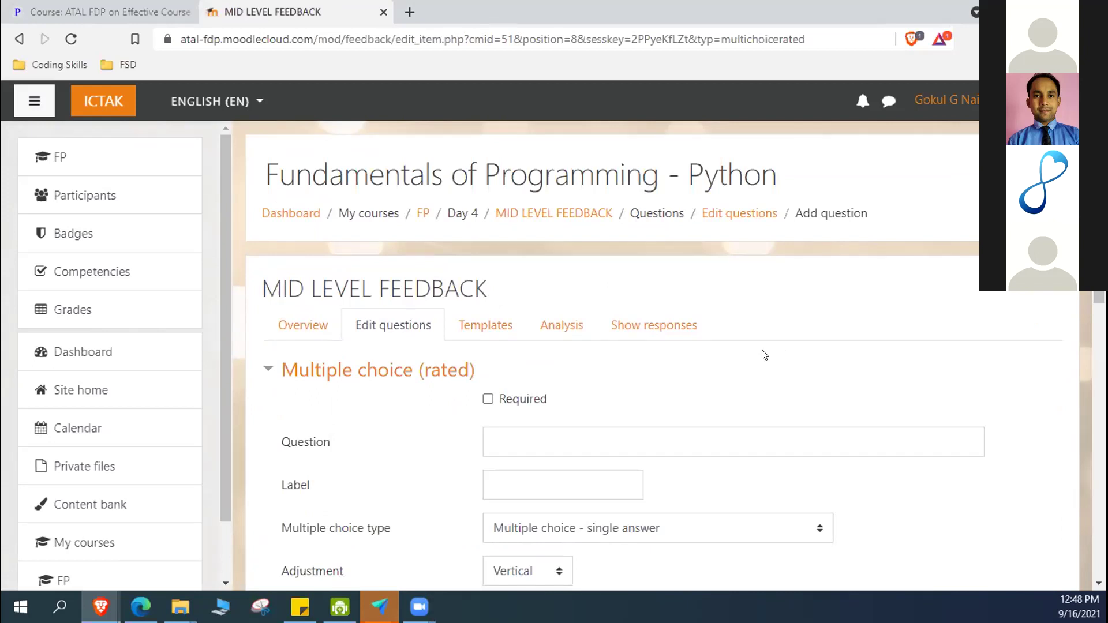
# Enter "Rate the knowledge level and communication skill of trainers" as the rated question's text.
pyautogui.scroll(-3, 762, 354)
pyautogui.click(540, 284)
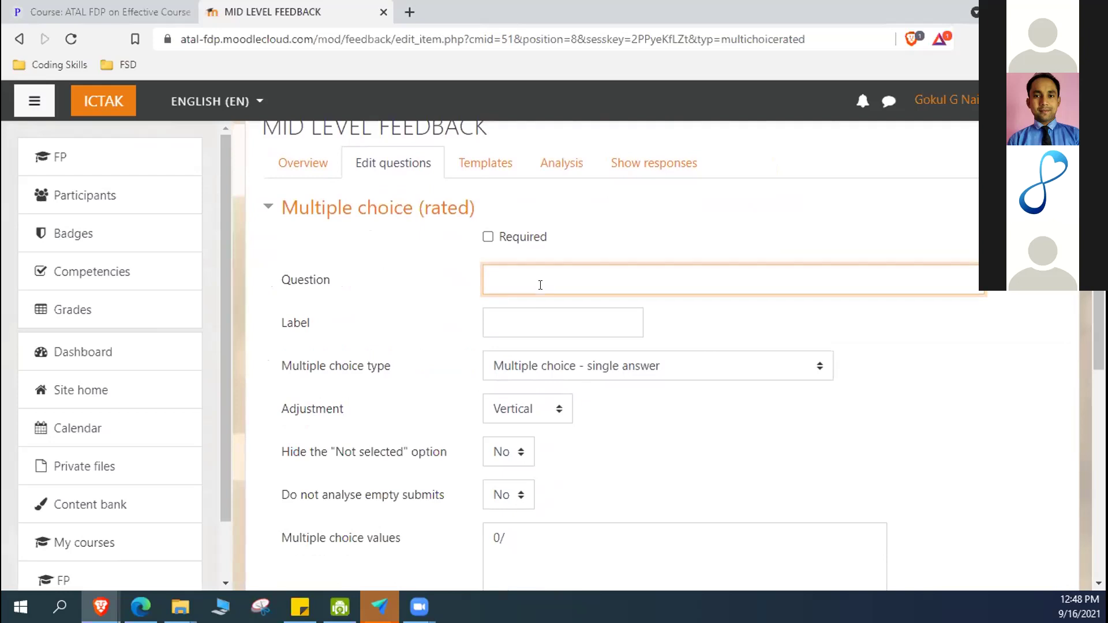
pyautogui.write('rate')
pyautogui.press('BackSpace')
pyautogui.press('BackSpace')
pyautogui.press('BackSpace')
pyautogui.press('BackSpace')
pyautogui.write('Rate the')
pyautogui.press('BackSpace')
pyautogui.write('e q')
pyautogui.press('BackSpace')
pyautogui.write('knowledge level')
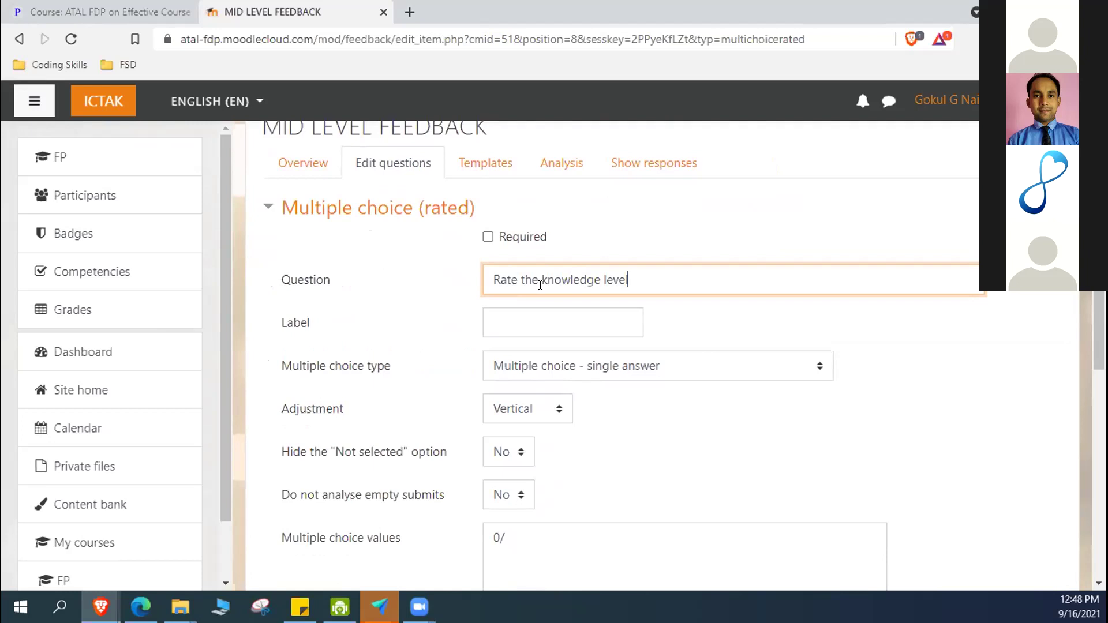
pyautogui.write(' and communicationb')
pyautogui.press('BackSpace')
pyautogui.write('skill o')
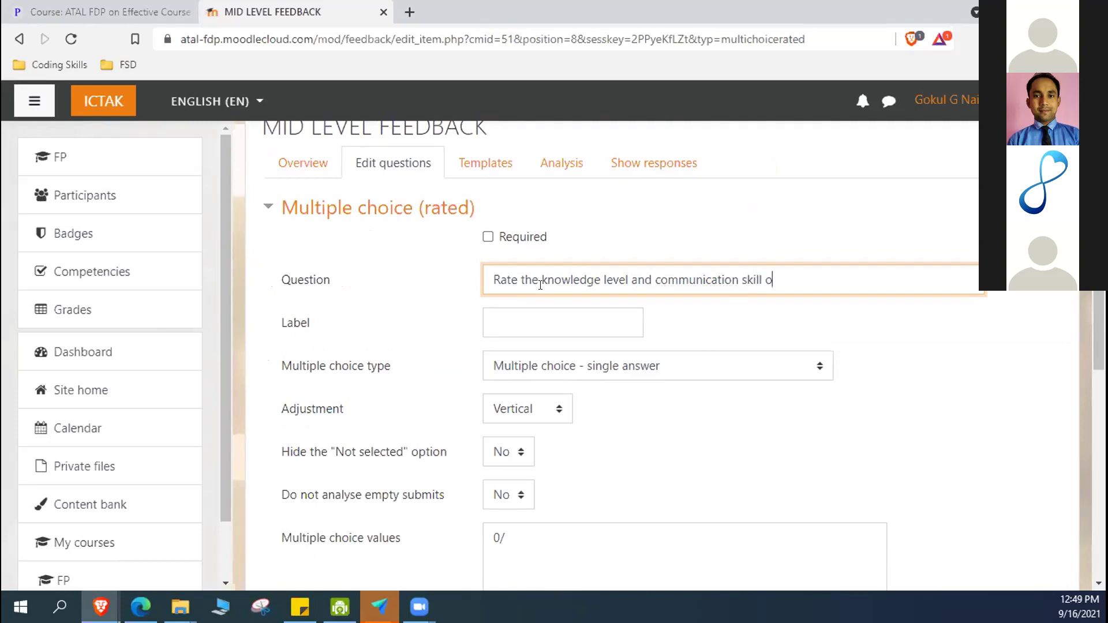
pyautogui.write('f trainers')
# Check the rated question's type and adjustment options, keeping Multiple choice - single answer and Vertical.
pyautogui.scroll(-3, 670, 345)
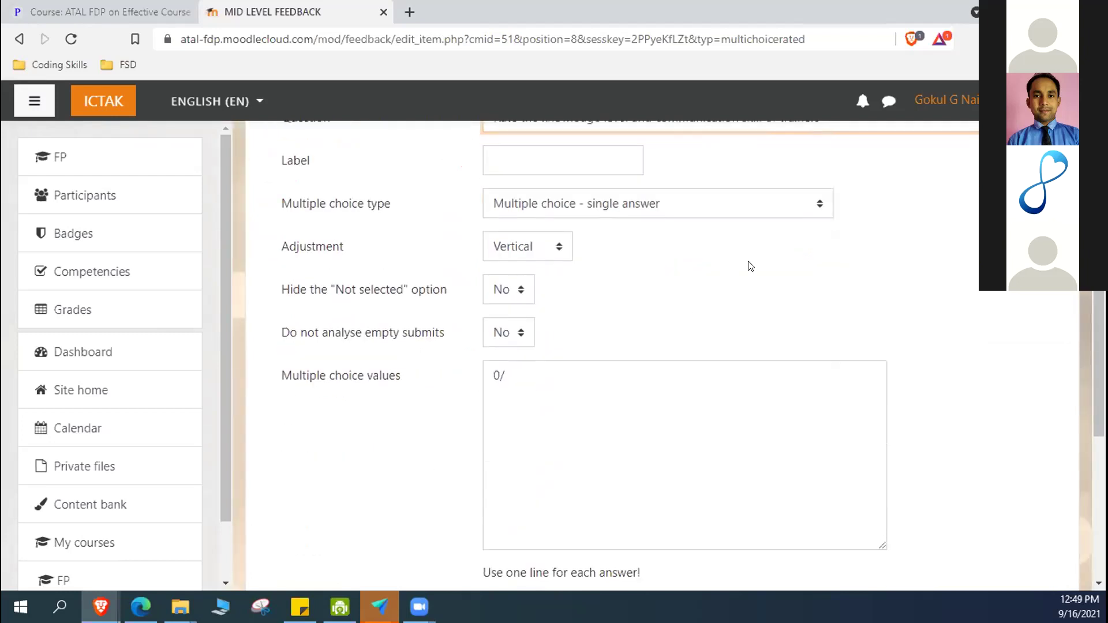
pyautogui.click(798, 207)
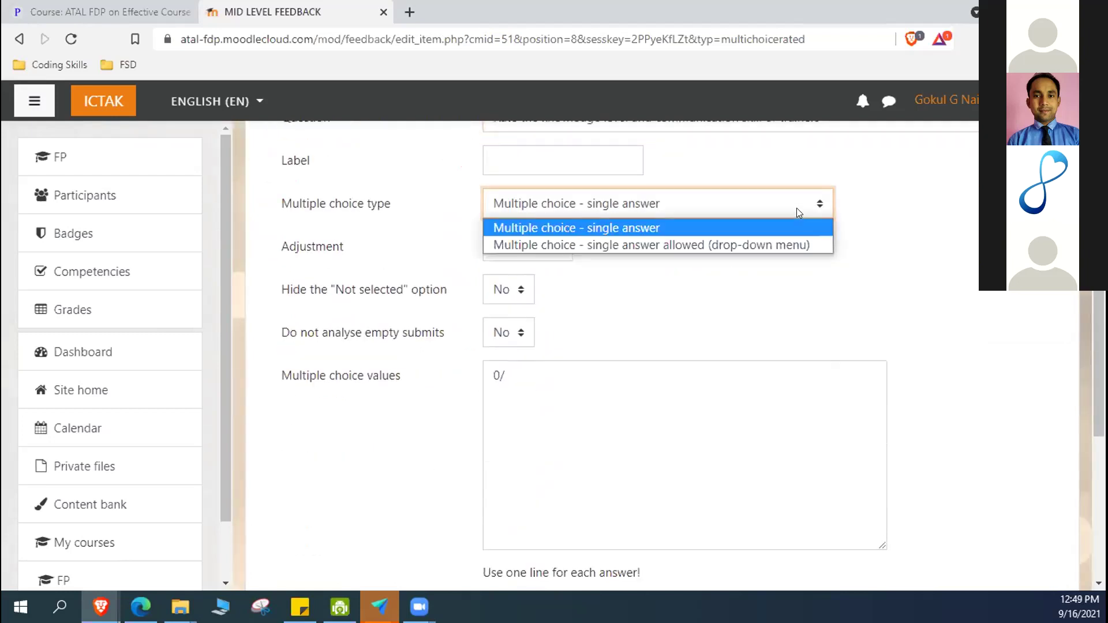
pyautogui.click(723, 227)
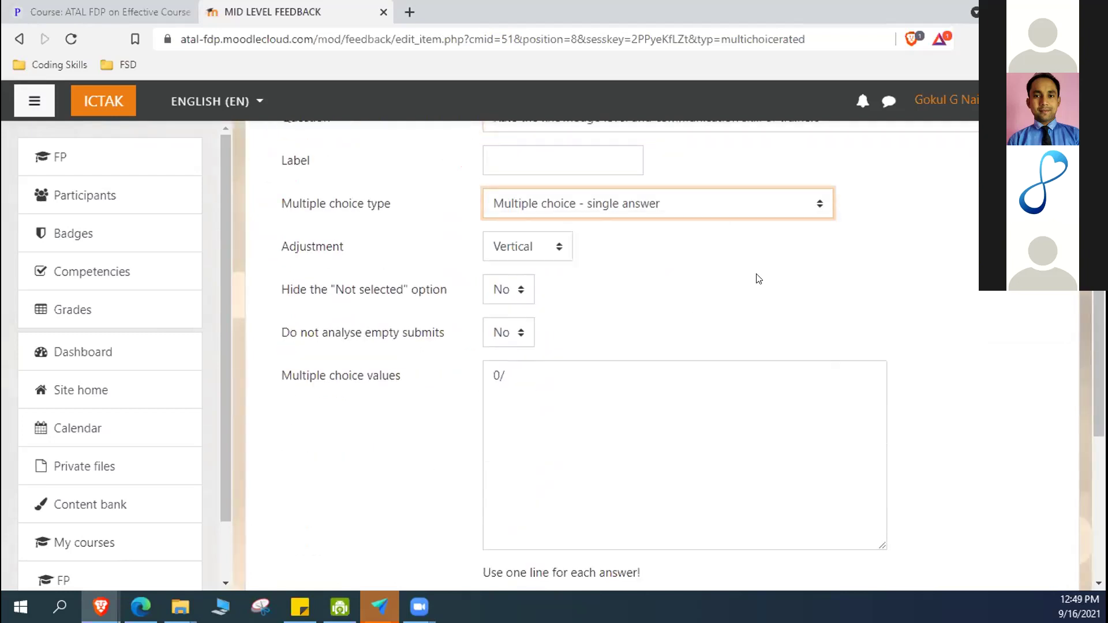
pyautogui.click(557, 248)
pyautogui.click(687, 268)
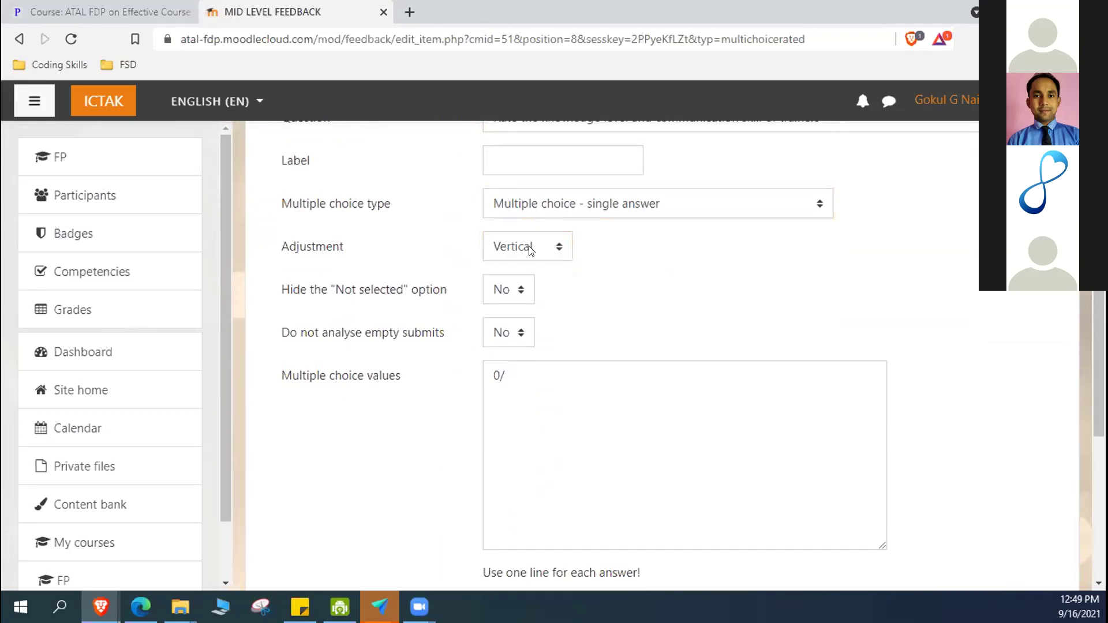
# Enter the rated choices 0/Poor, 1/Average, 2/Good, 3/Very Good and 4/Excellent, one per line.
pyautogui.click(525, 384)
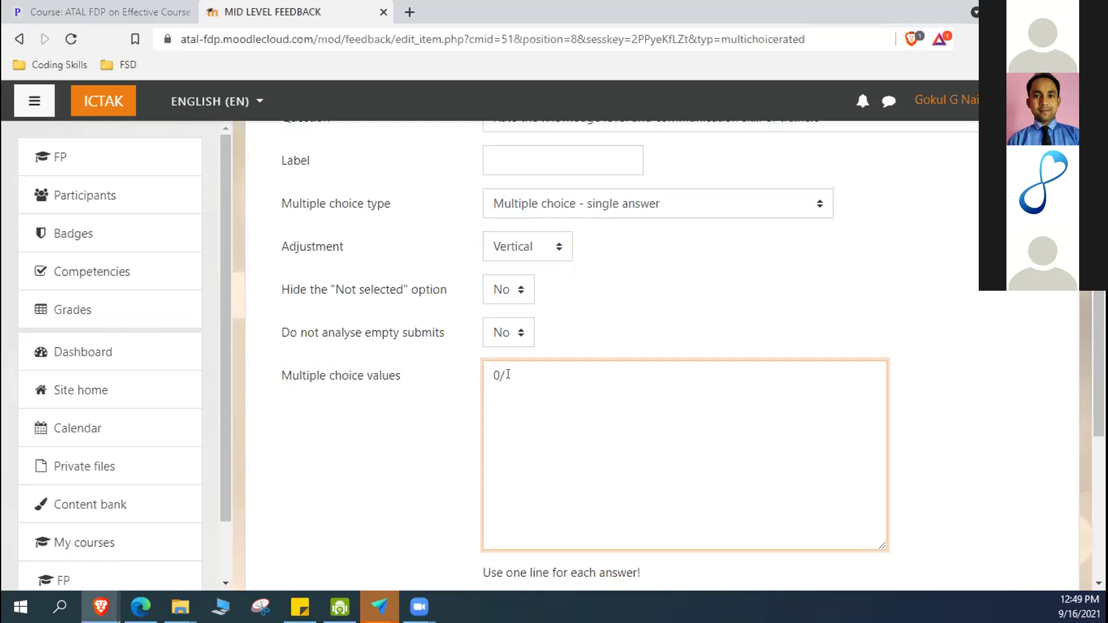
pyautogui.write('Poor')
pyautogui.press('Return')
pyautogui.write('1/')
pyautogui.write('Average')
pyautogui.press('Return')
pyautogui.write('2/Good')
pyautogui.press('Return')
pyautogui.write('4')
pyautogui.press('BackSpace')
pyautogui.write('3/Very Good')
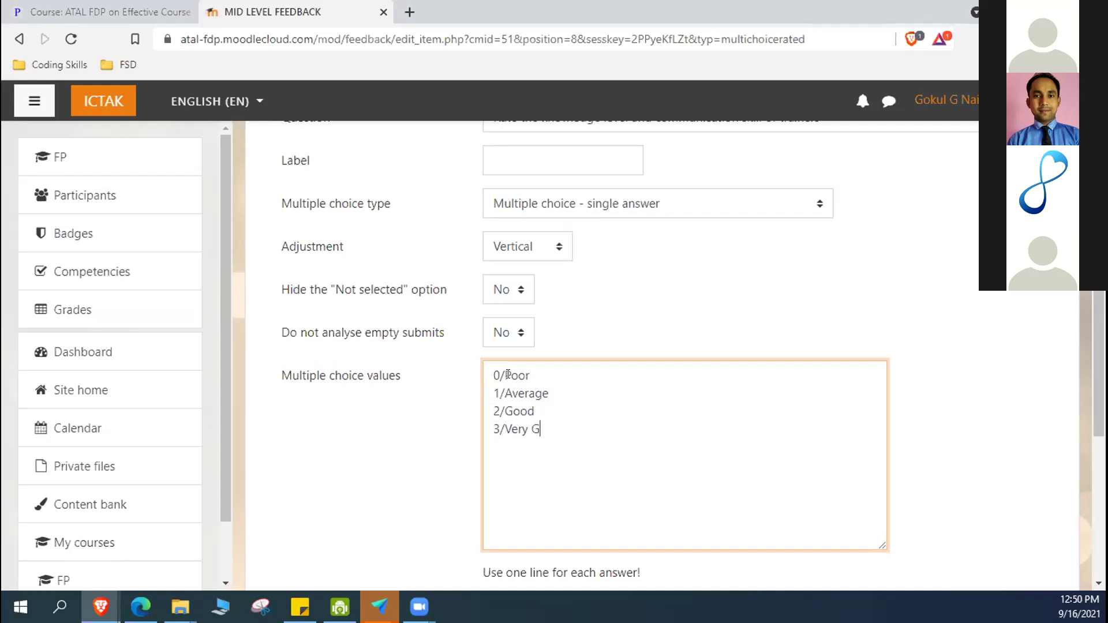
pyautogui.press('Return')
pyautogui.write('4/Excellent')
pyautogui.press('Return')
pyautogui.click(594, 373)
pyautogui.click(631, 438)
# Save the rated multiple choice question at its default position and check its options in the question list.
pyautogui.scroll(-5, 856, 359)
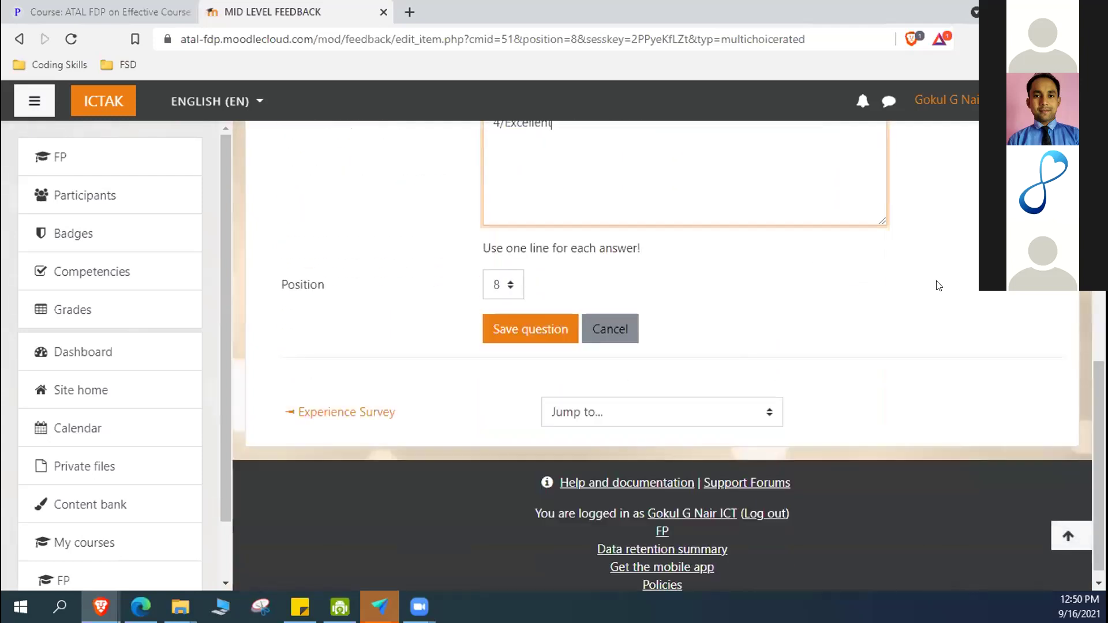
pyautogui.scroll(1, 938, 283)
pyautogui.scroll(2, 527, 412)
pyautogui.scroll(-4, 526, 425)
pyautogui.click(527, 316)
pyautogui.scroll(-15, 531, 306)
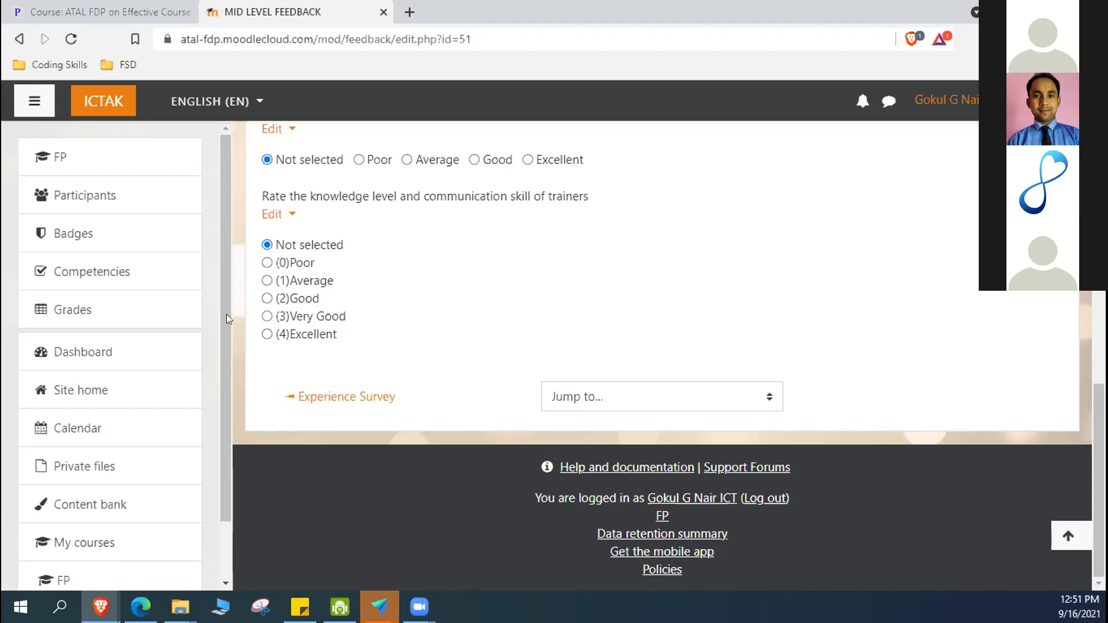
pyautogui.scroll(1, 768, 332)
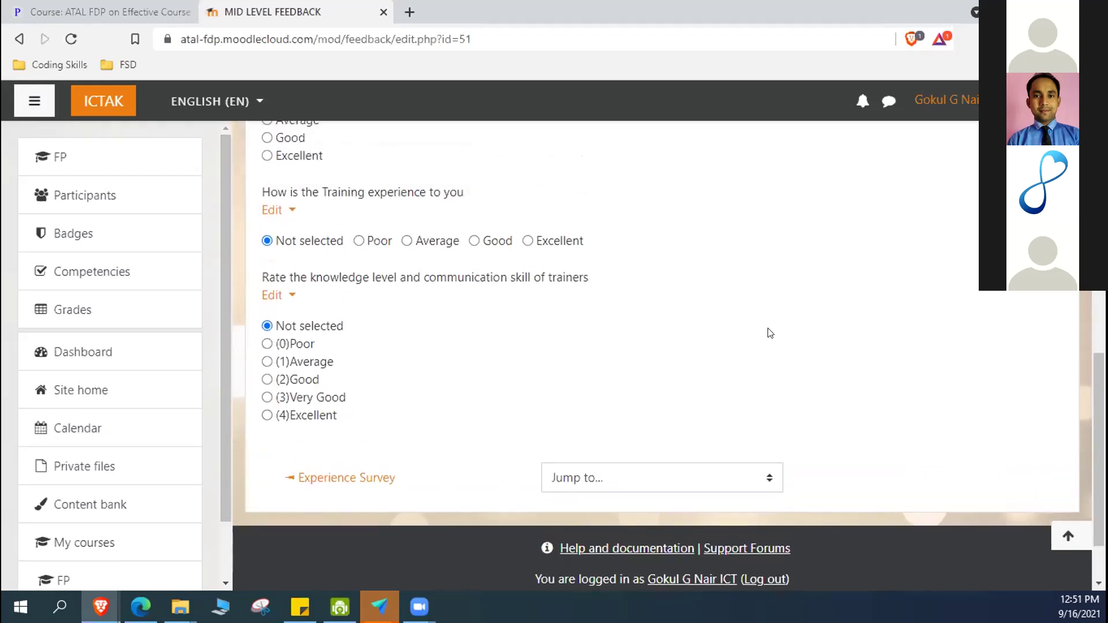
# Add a Label to the feedback and set its position to 6.
pyautogui.scroll(4, 617, 358)
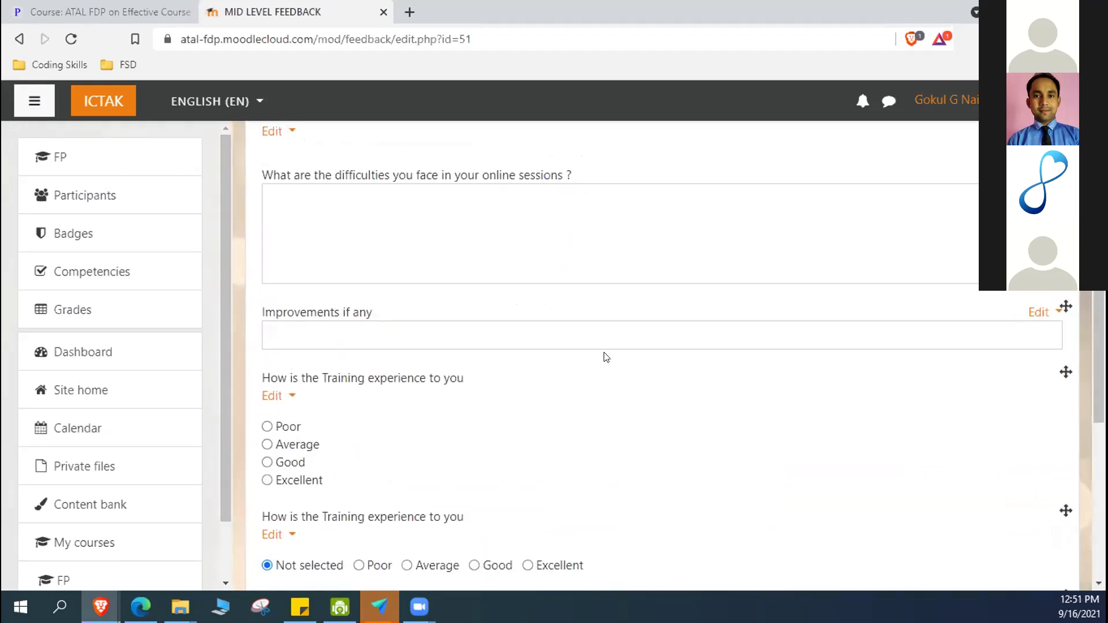
pyautogui.scroll(5, 604, 356)
pyautogui.click(461, 342)
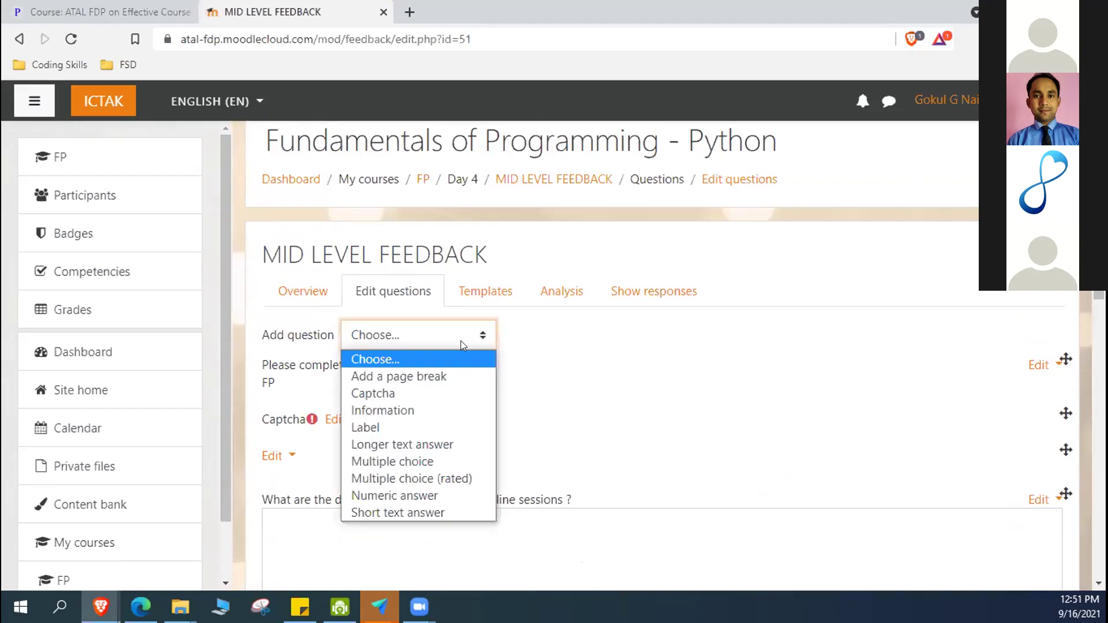
pyautogui.click(658, 335)
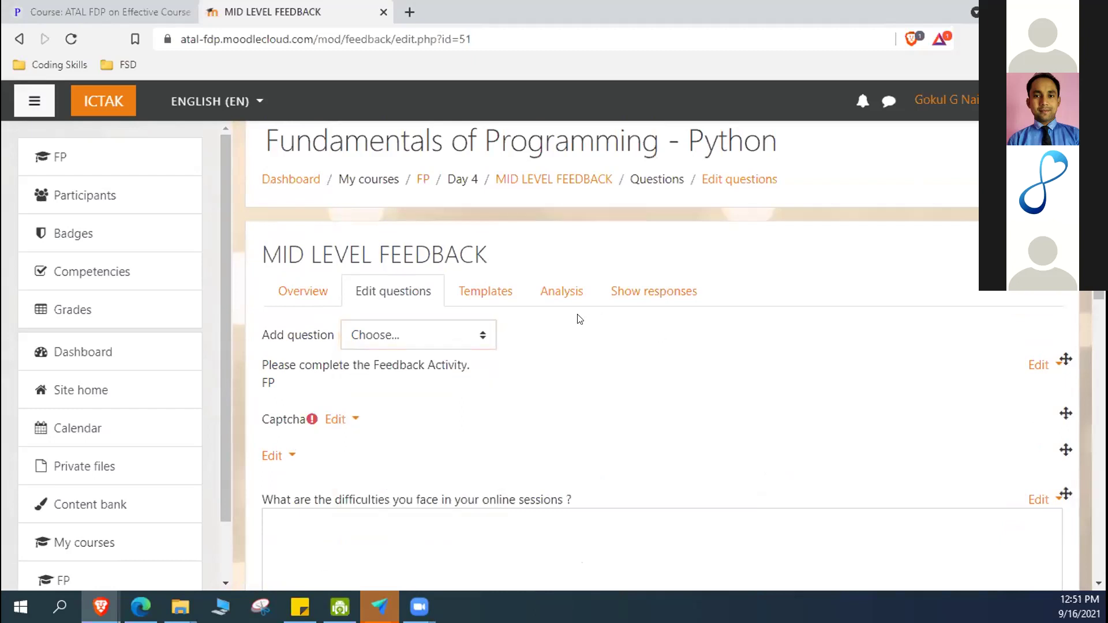
pyautogui.click(484, 335)
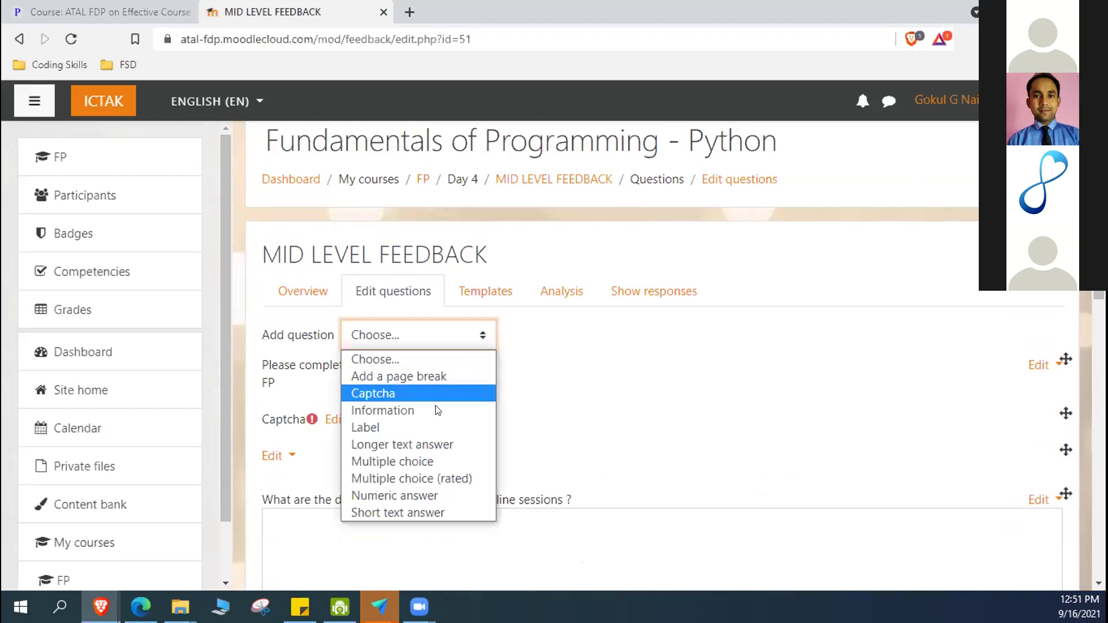
pyautogui.click(379, 427)
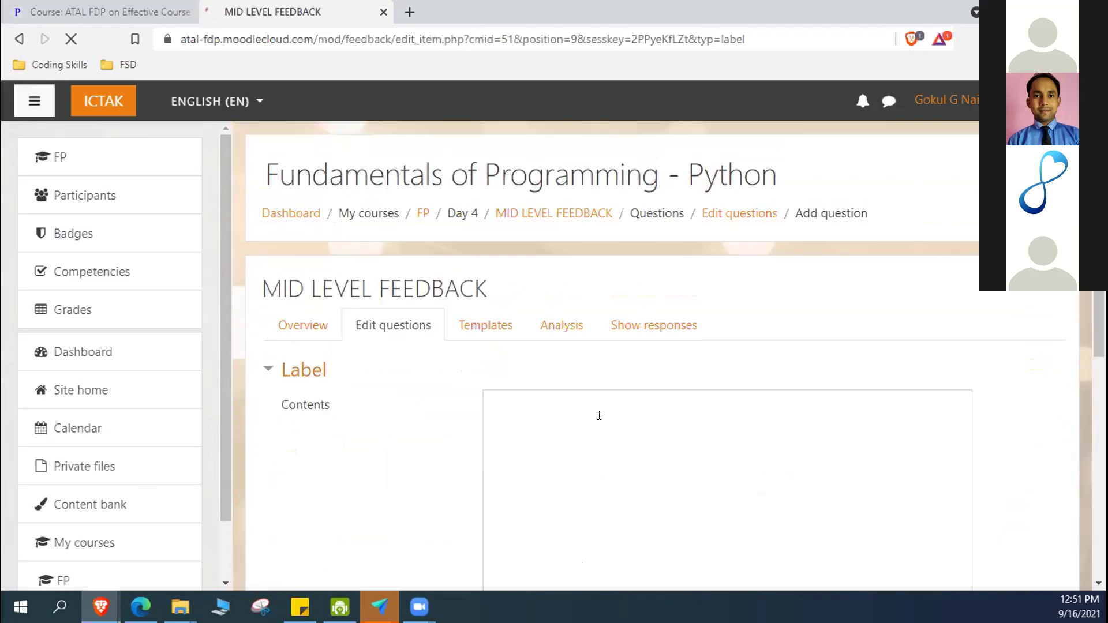
pyautogui.scroll(-3, 548, 425)
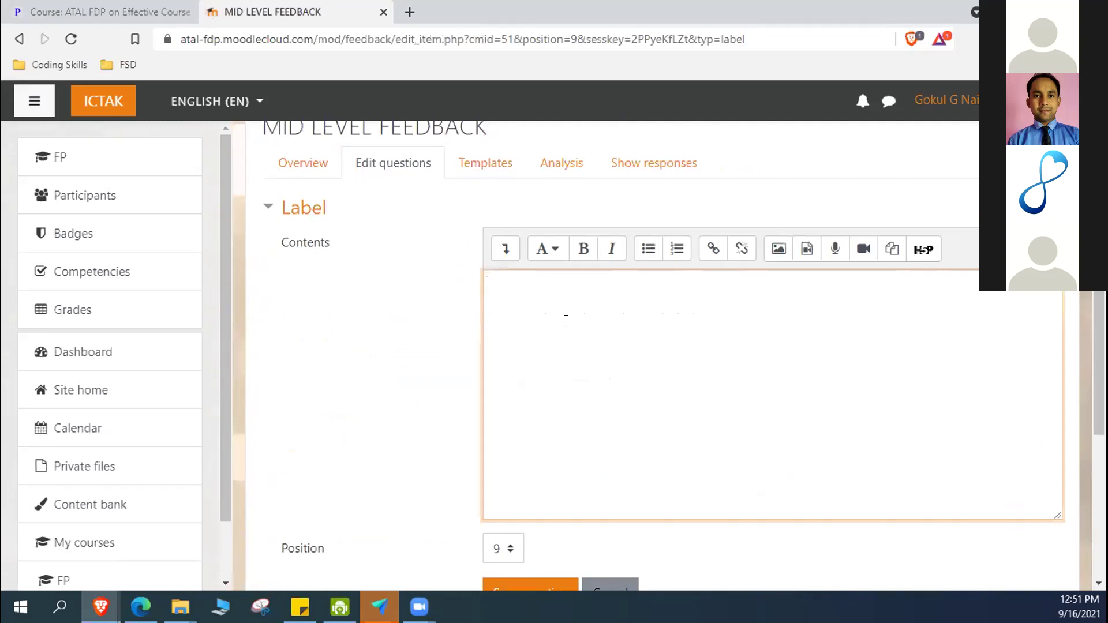
pyautogui.click(506, 549)
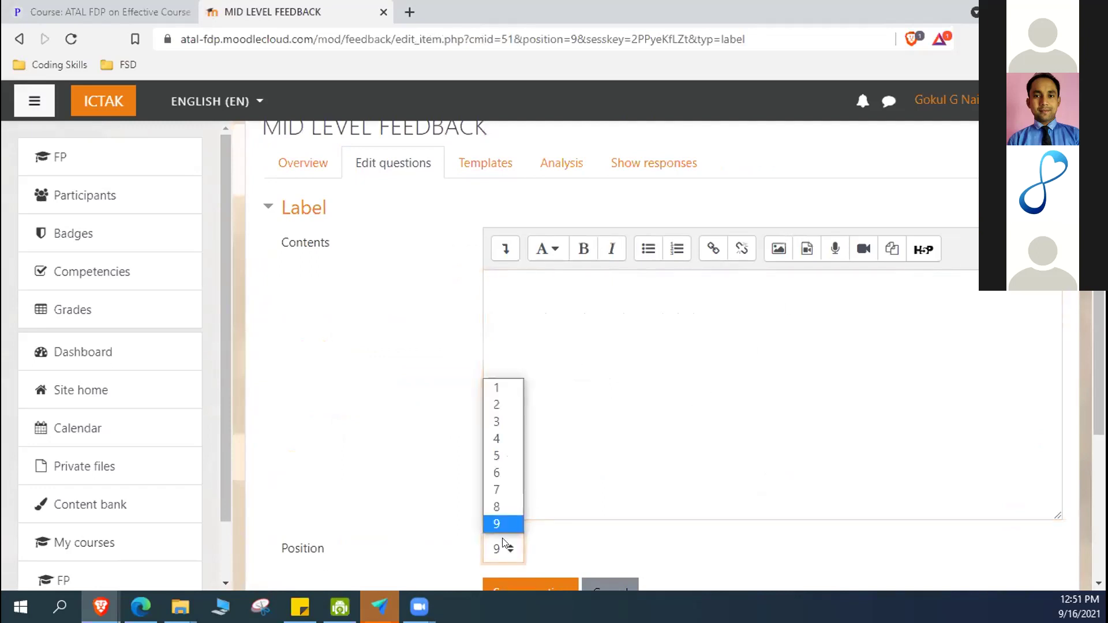
pyautogui.click(489, 472)
# Enter "Section 2" as the label's contents, save it and check its place in the question list.
pyautogui.click(552, 304)
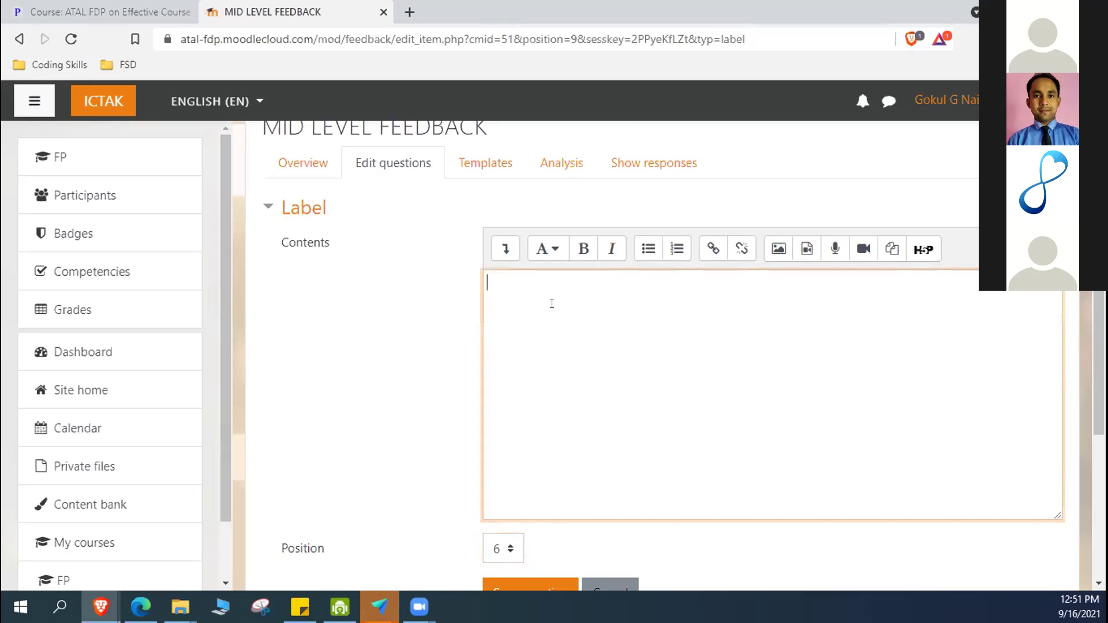
pyautogui.write('re')
pyautogui.press('BackSpace')
pyautogui.press('BackSpace')
pyautogui.write('Section 2')
pyautogui.scroll(-5, 591, 304)
pyautogui.click(533, 313)
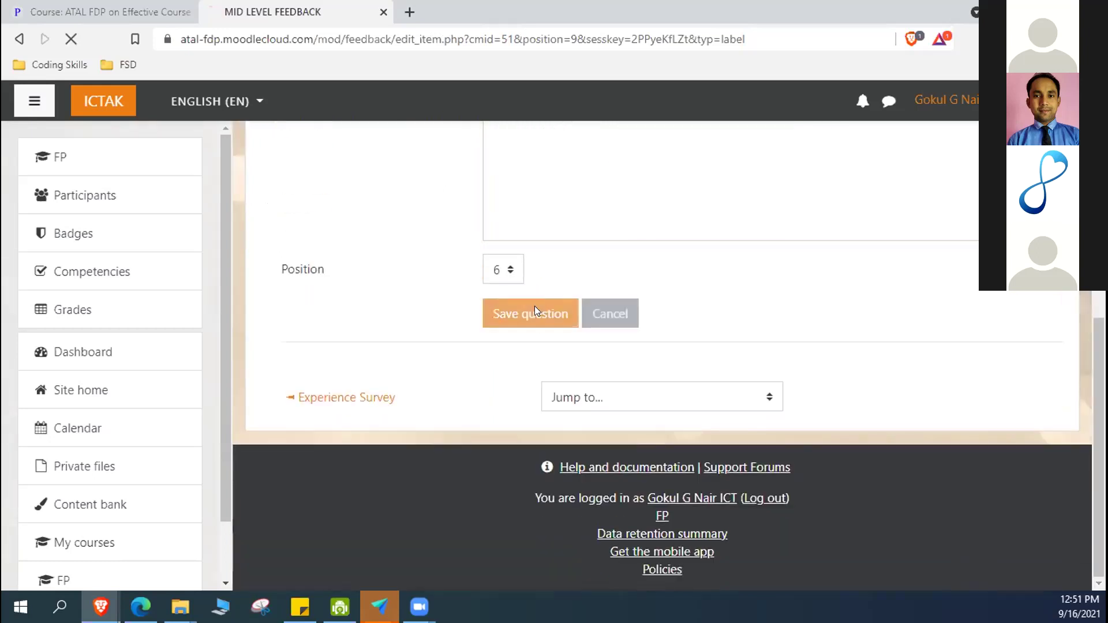
pyautogui.scroll(-10, 631, 470)
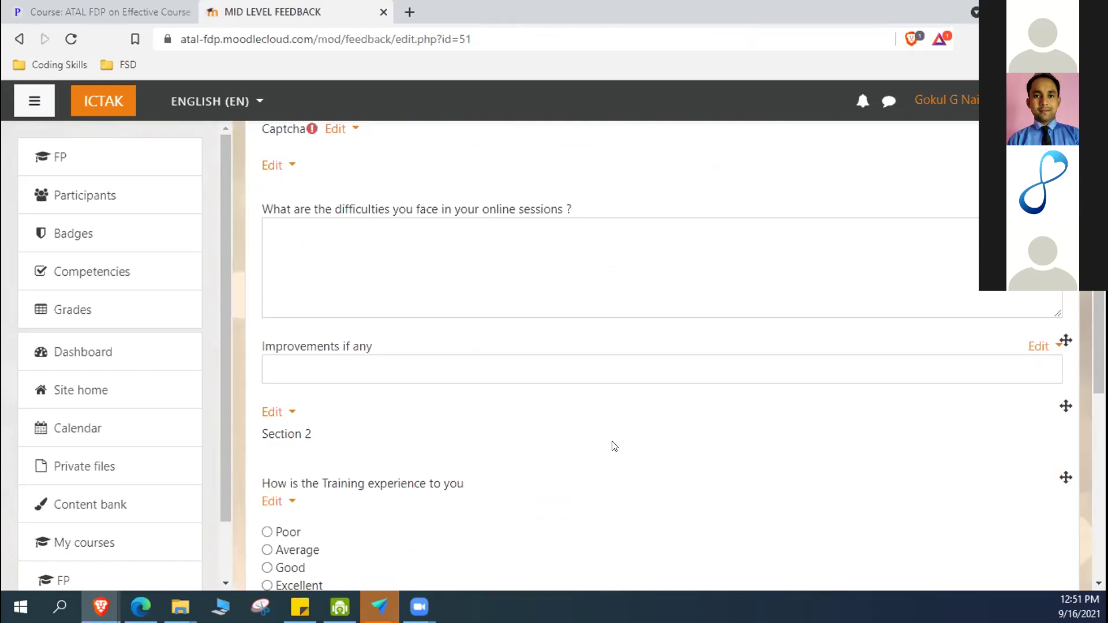
pyautogui.scroll(-2, 621, 437)
pyautogui.scroll(3, 491, 378)
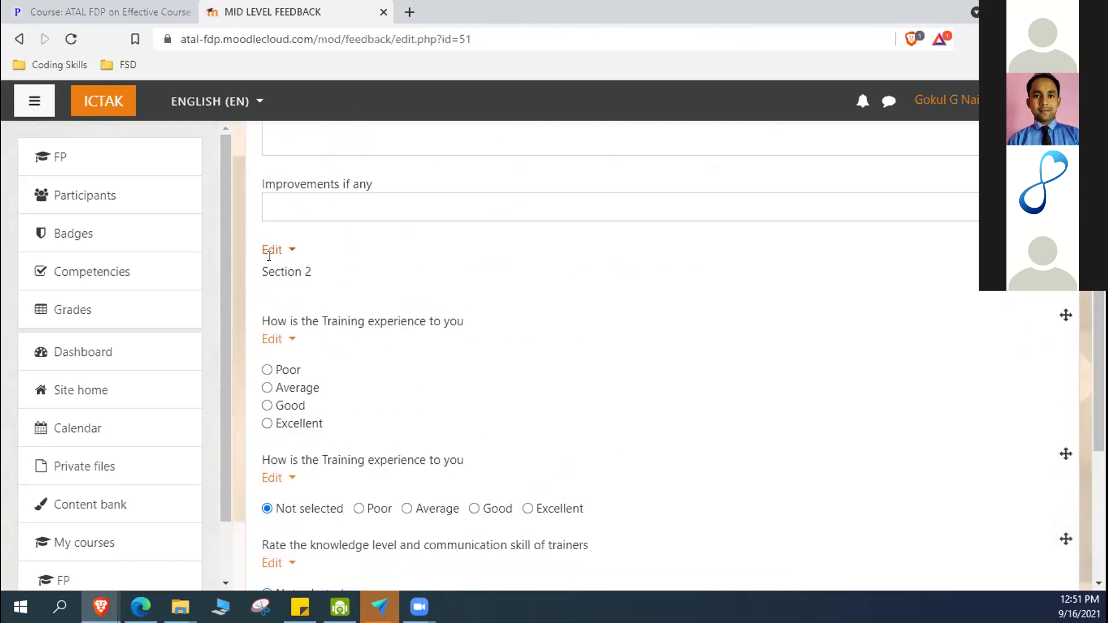
# Review the whole list of feedback questions, from the information item through Section 2 to the rated question.
pyautogui.scroll(-2, 372, 309)
pyautogui.scroll(3, 371, 310)
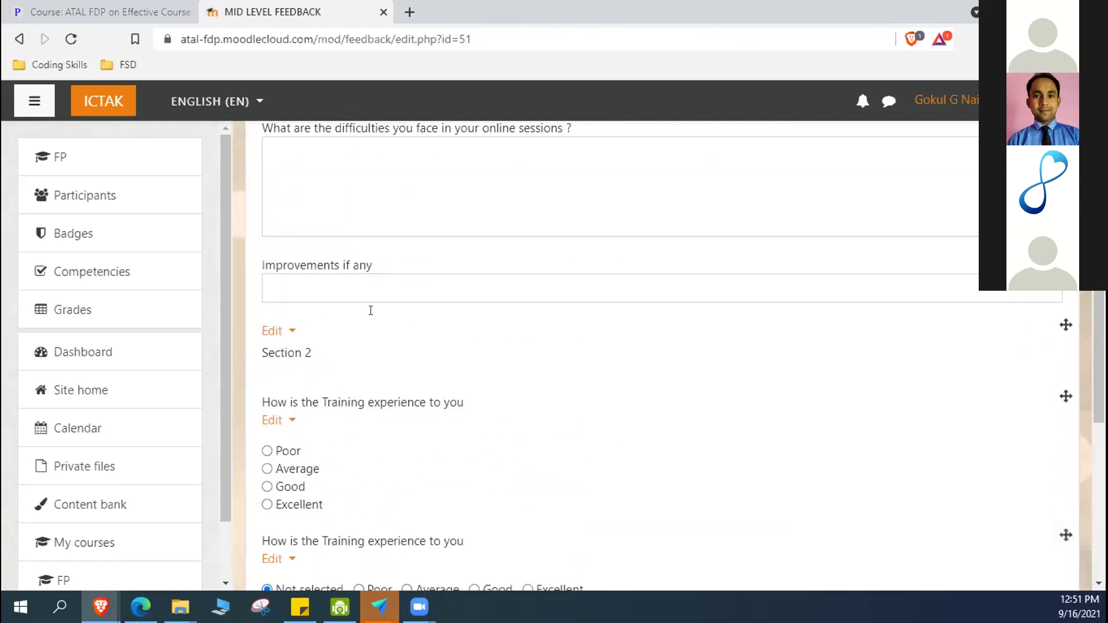
pyautogui.scroll(2, 371, 319)
pyautogui.scroll(3, 376, 349)
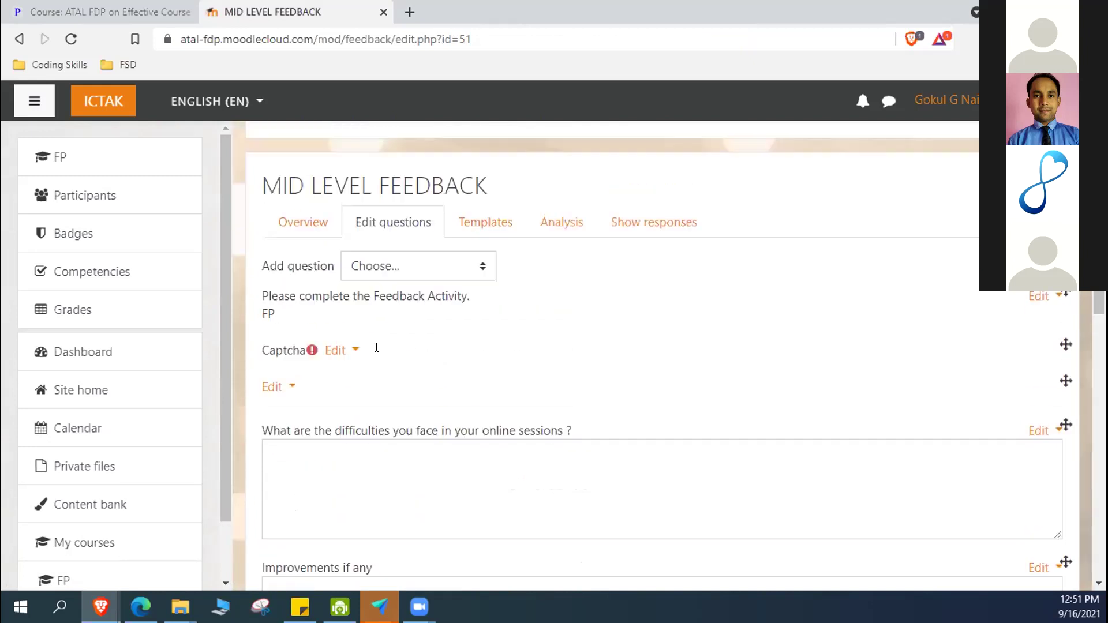
pyautogui.scroll(-2, 360, 376)
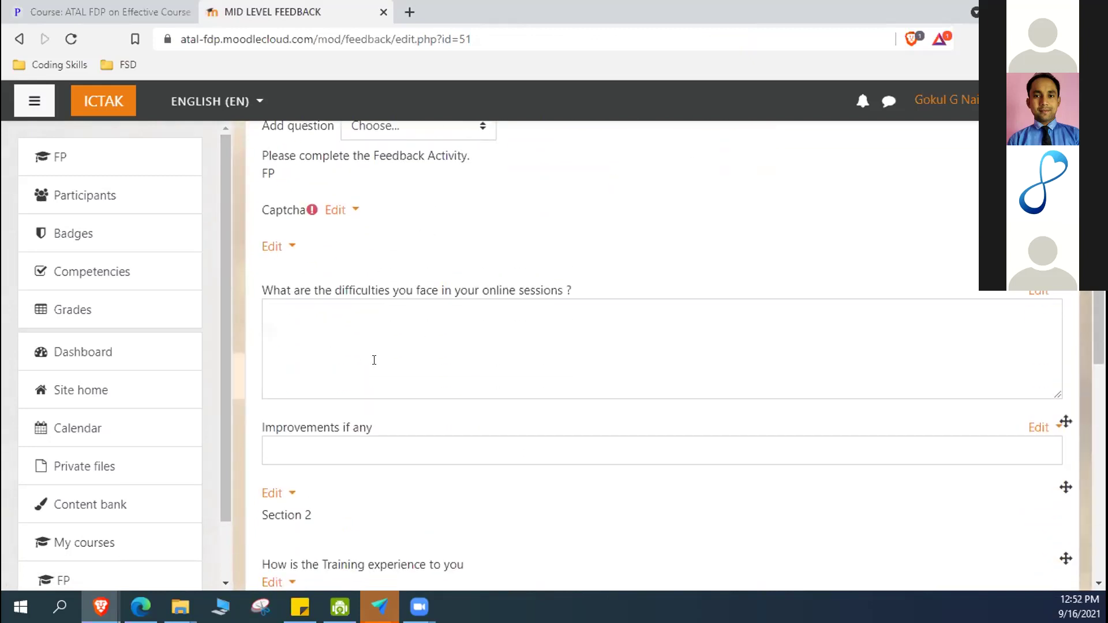
pyautogui.scroll(-5, 375, 359)
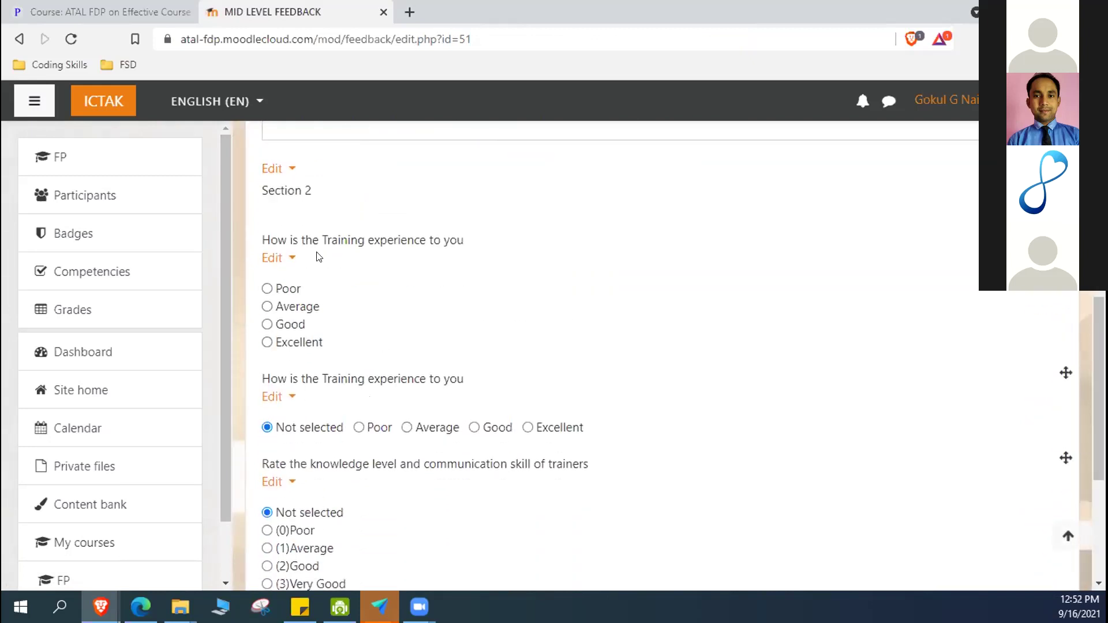
pyautogui.scroll(-4, 497, 383)
pyautogui.scroll(6, 687, 404)
pyautogui.scroll(8, 672, 394)
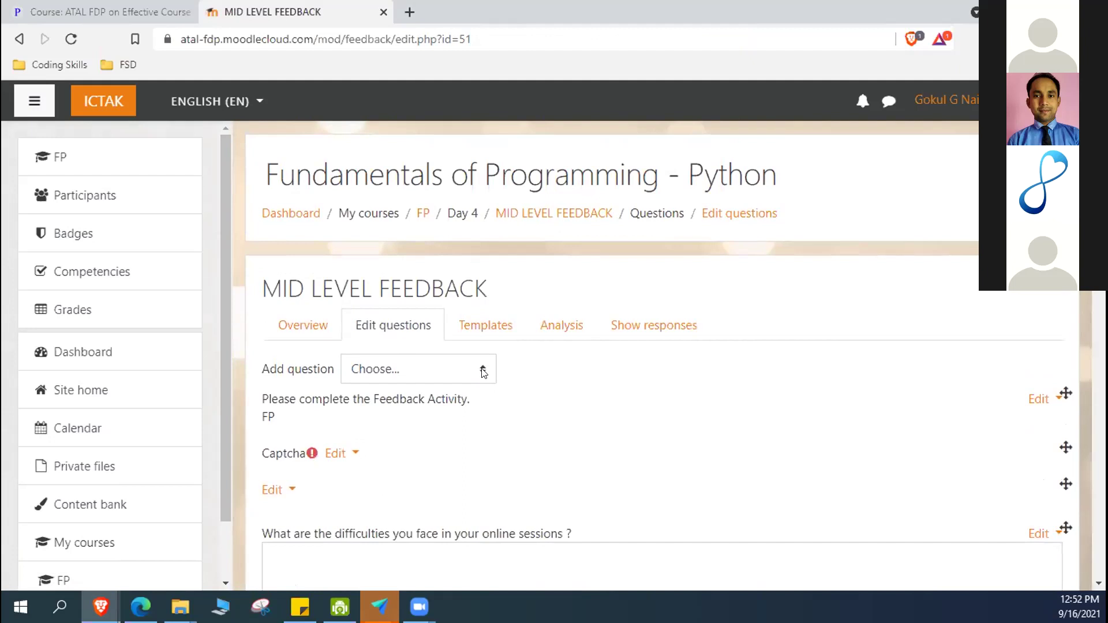
# Look through the question types available for adding to the feedback, leaving none chosen.
pyautogui.click(484, 373)
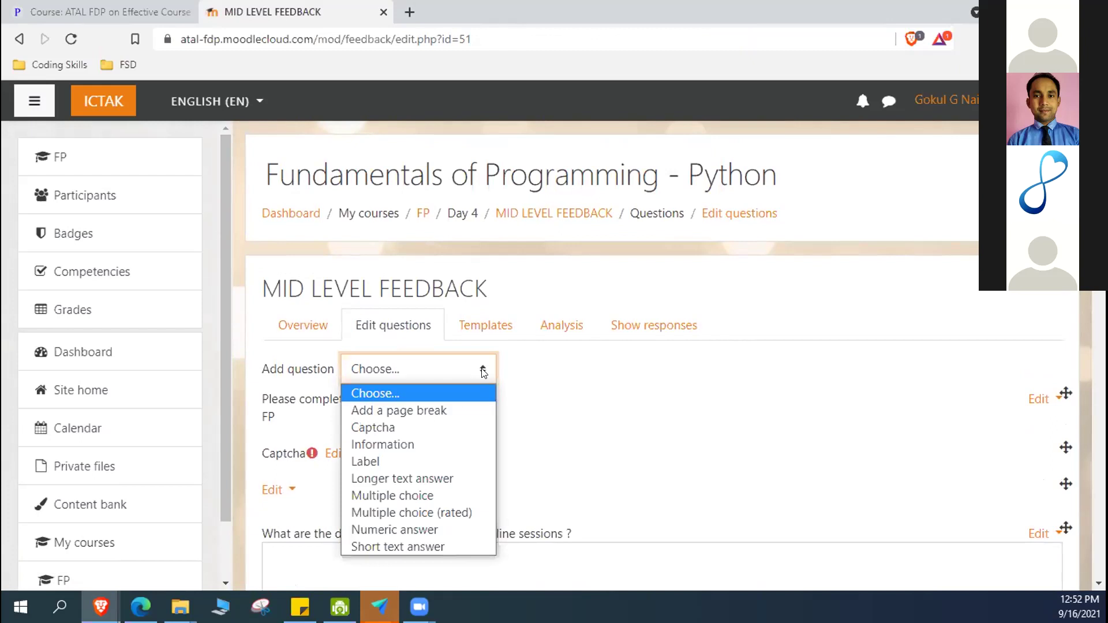
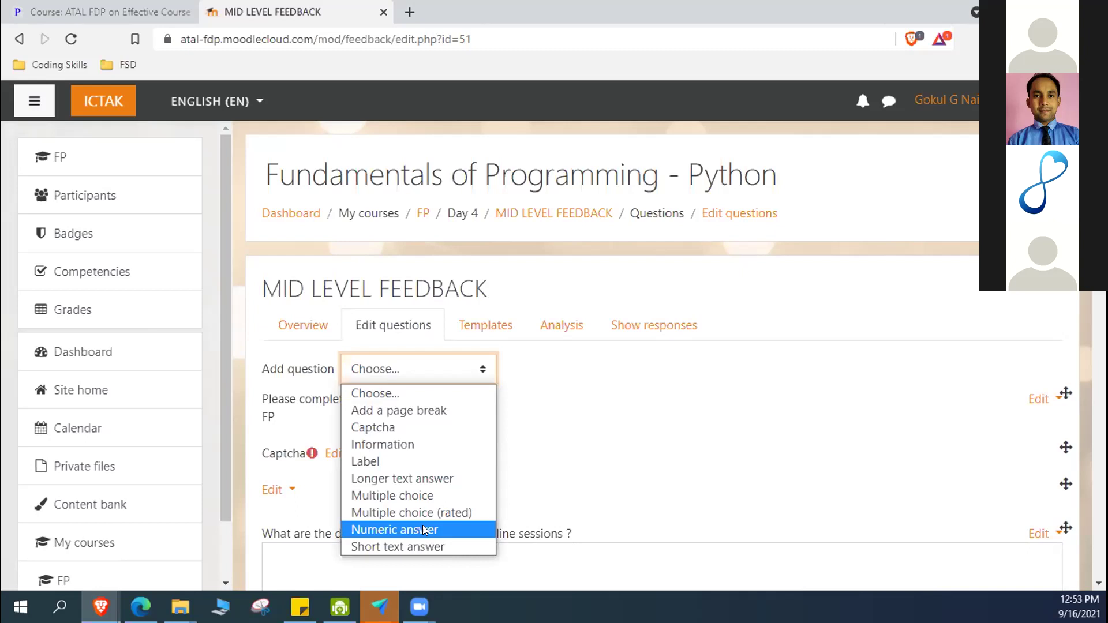
pyautogui.click(695, 448)
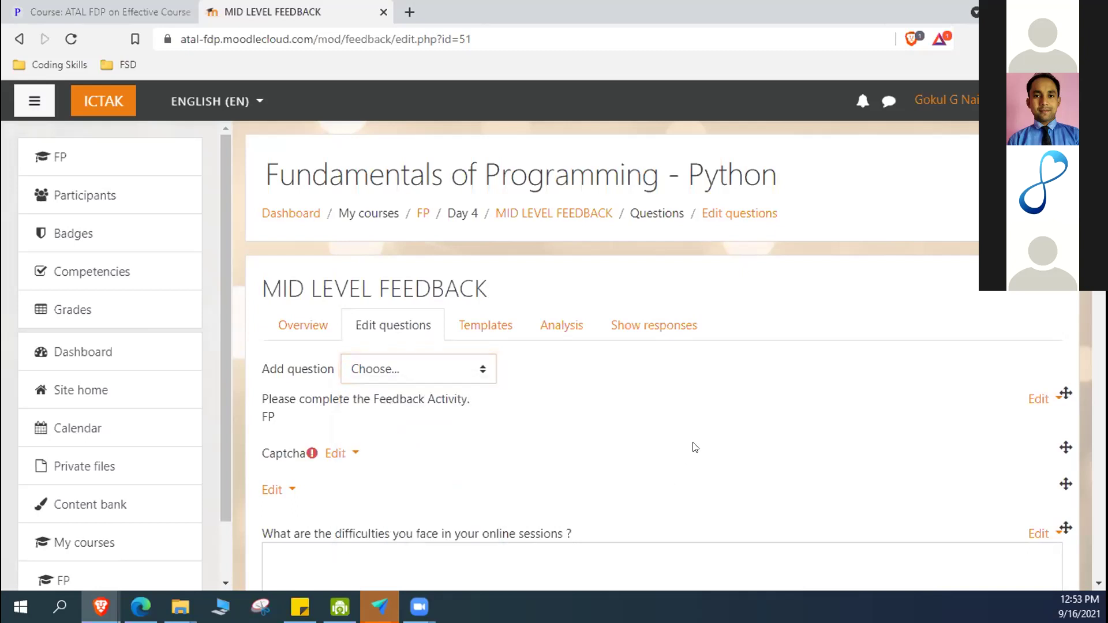
pyautogui.click(483, 371)
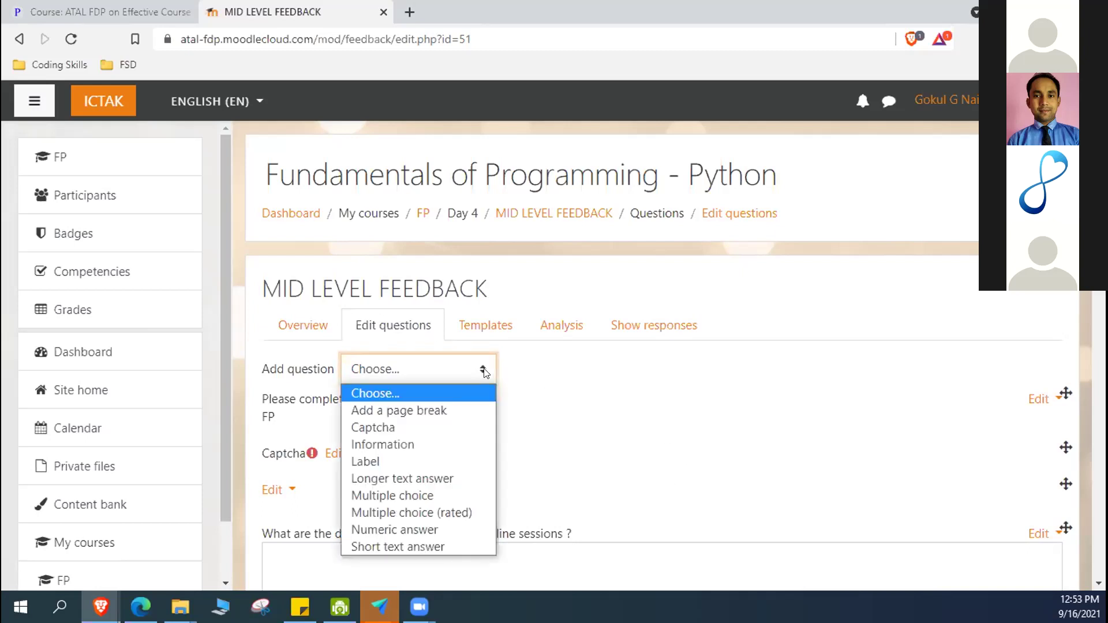
pyautogui.click(644, 434)
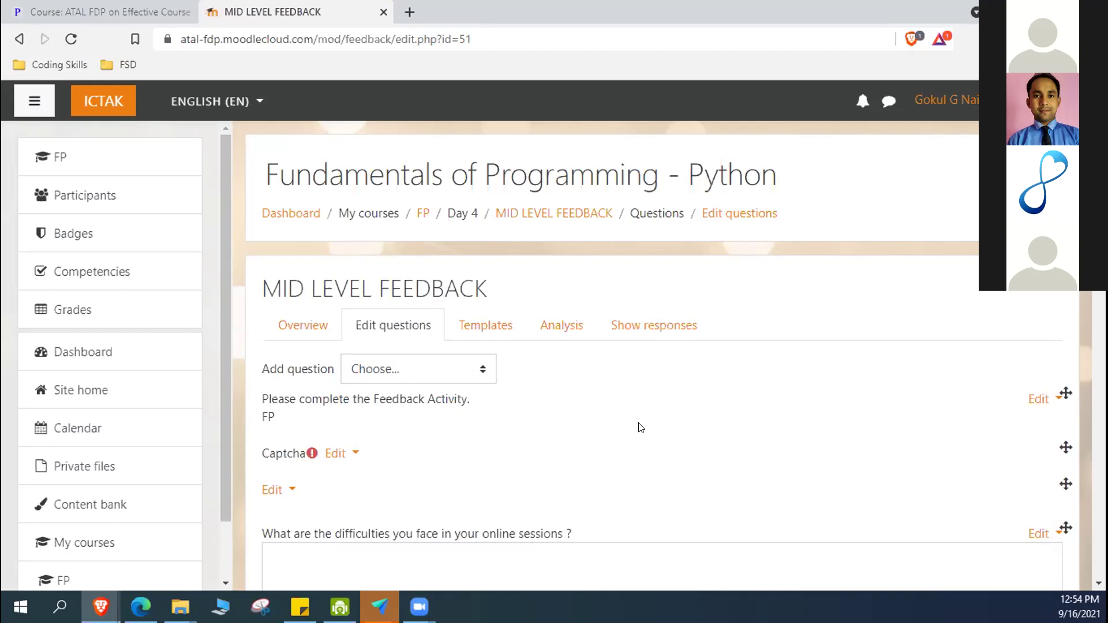
# Examine the feedback's template options, including the saved course templates and the name field for a new template.
pyautogui.click(488, 332)
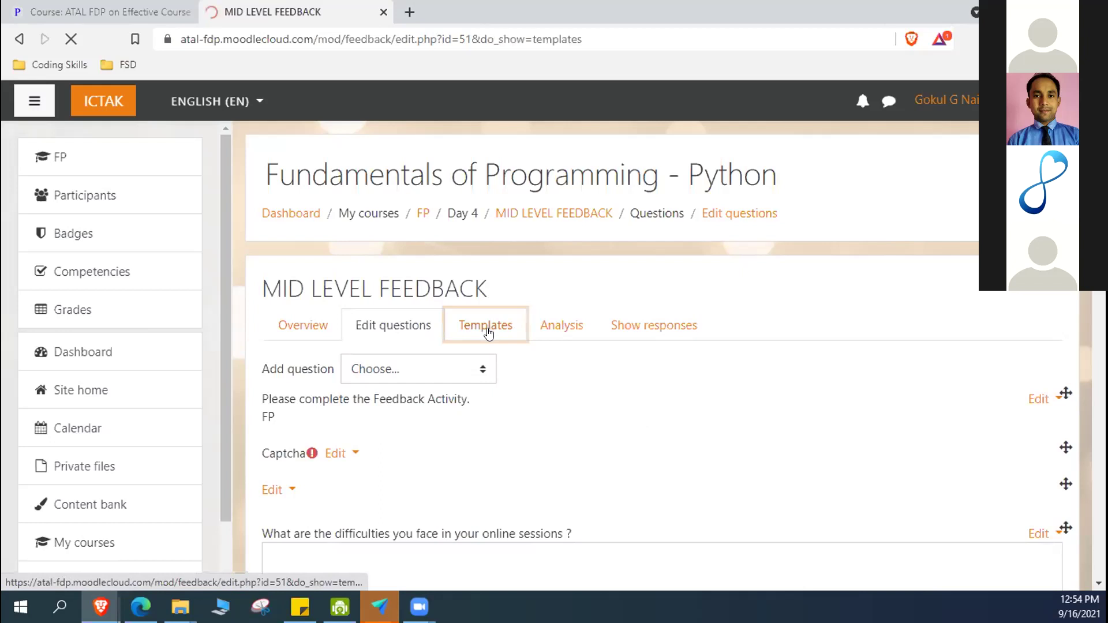
pyautogui.scroll(-2, 831, 427)
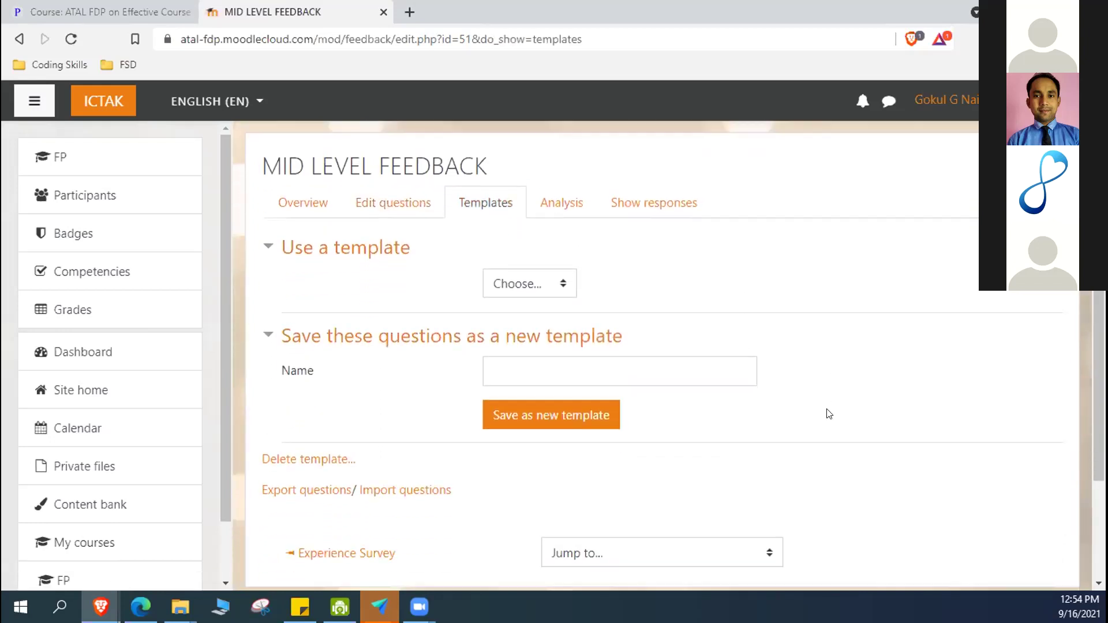
pyautogui.scroll(-1, 830, 414)
pyautogui.click(550, 328)
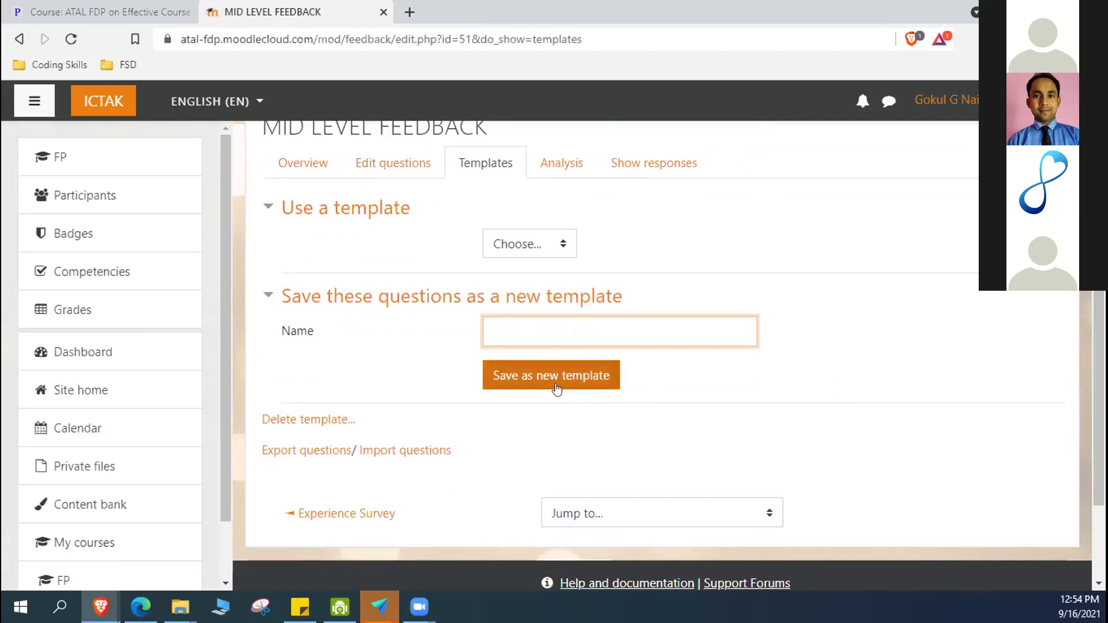
pyautogui.click(564, 246)
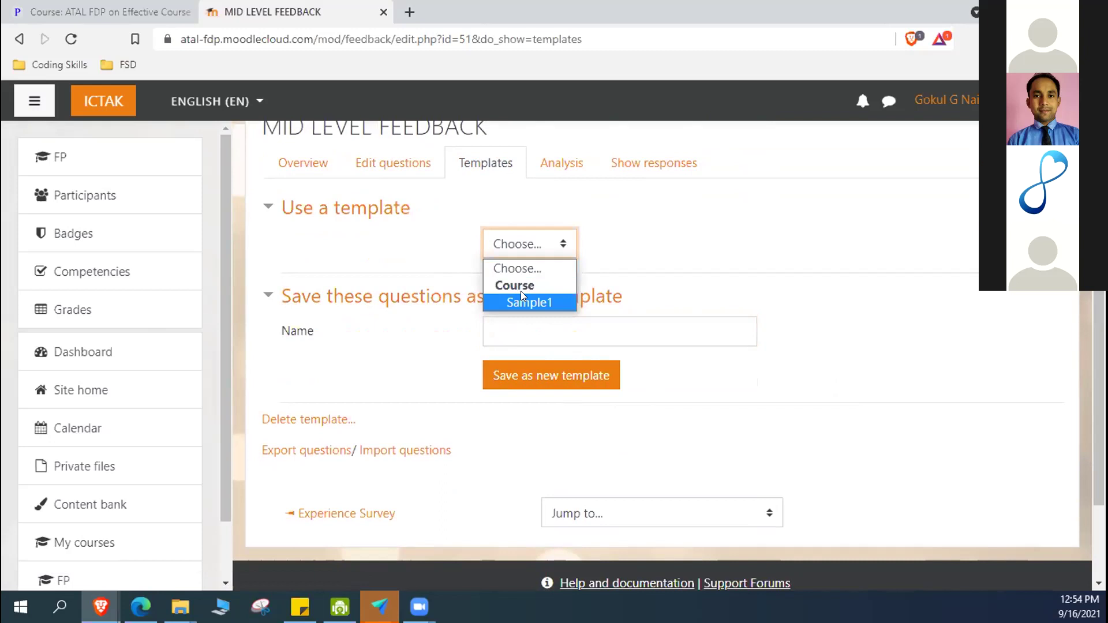
pyautogui.click(790, 218)
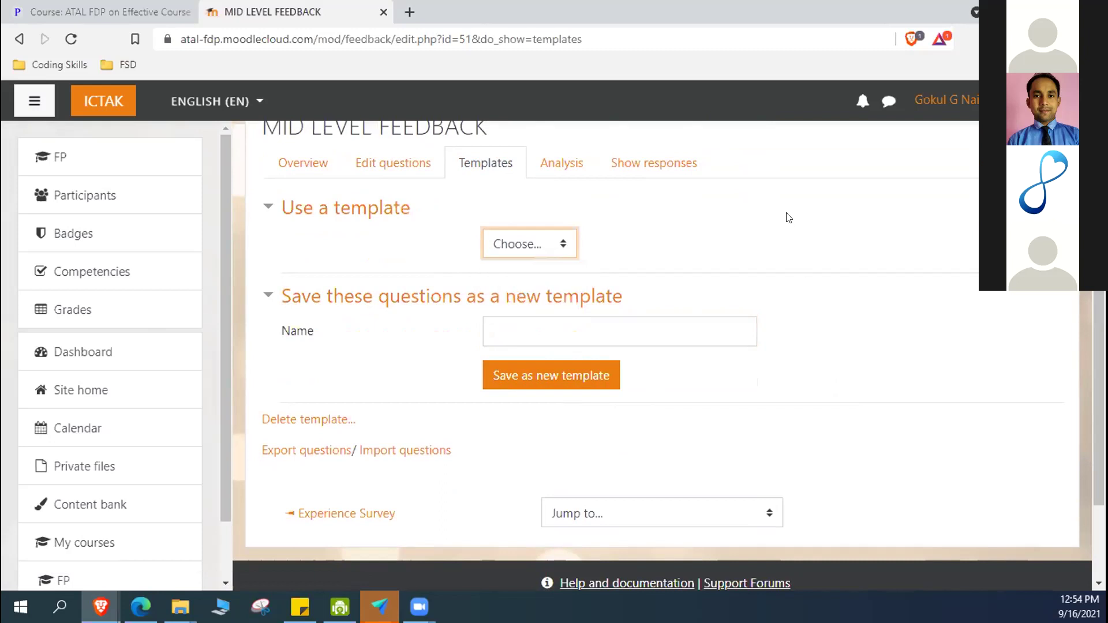
pyautogui.click(566, 248)
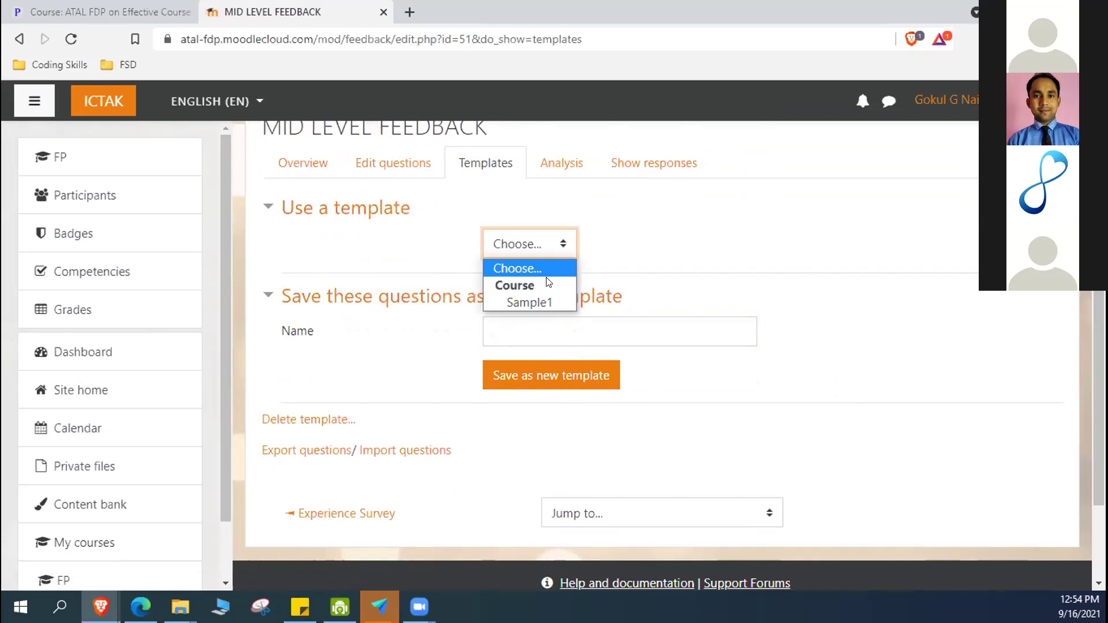
pyautogui.click(763, 238)
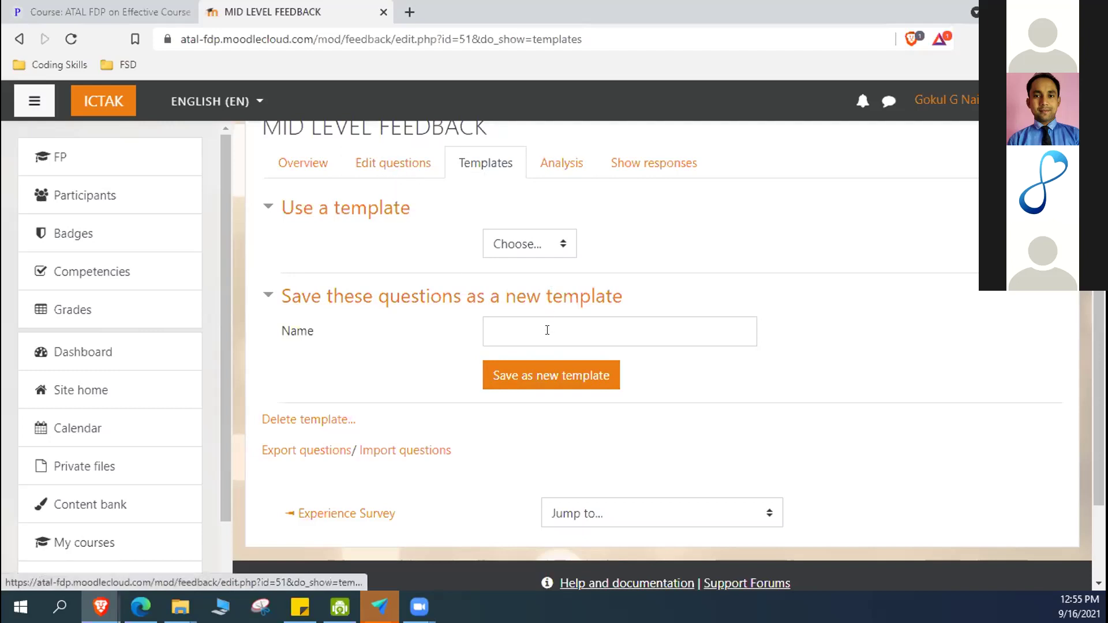
# Check the feedback's analysis of submitted answers and its list of responses.
pyautogui.click(547, 166)
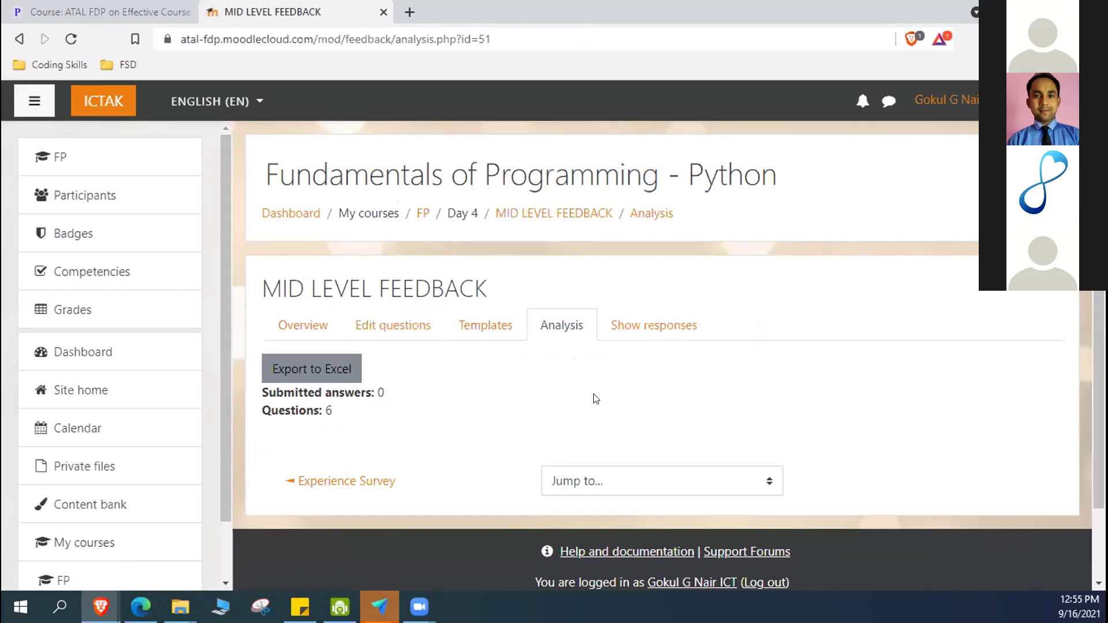
pyautogui.scroll(-1, 592, 387)
pyautogui.scroll(1, 601, 346)
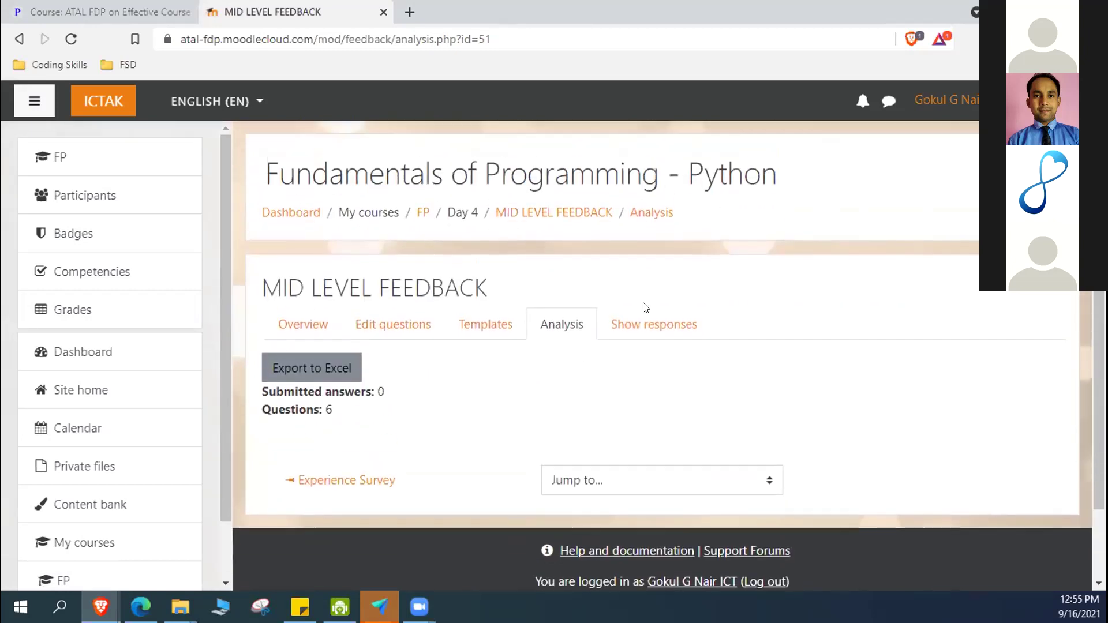
pyautogui.click(644, 333)
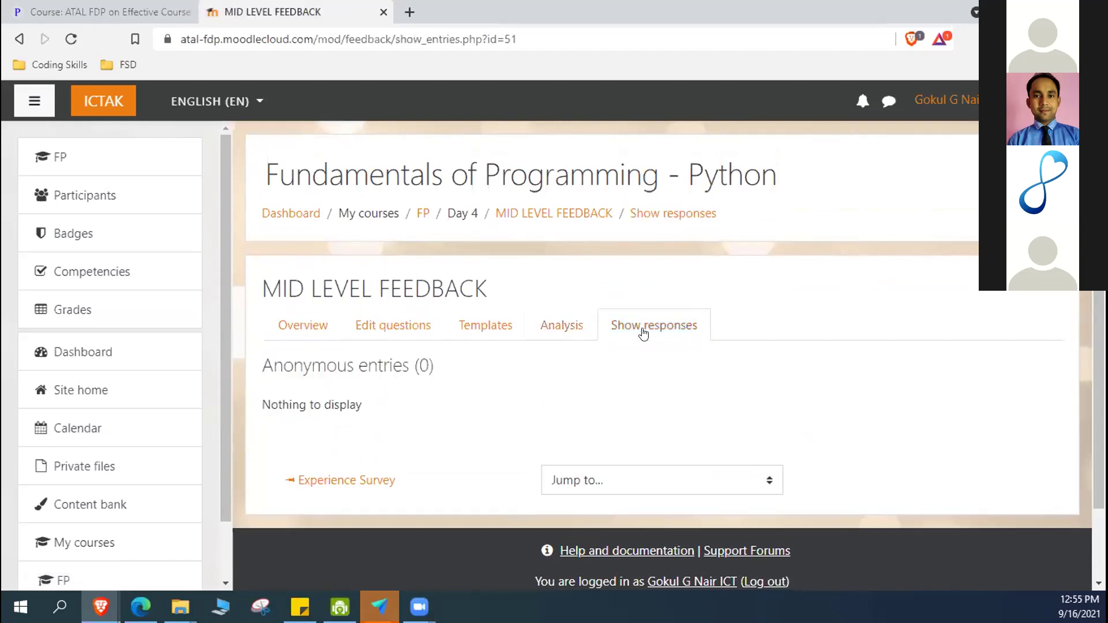
pyautogui.click(563, 325)
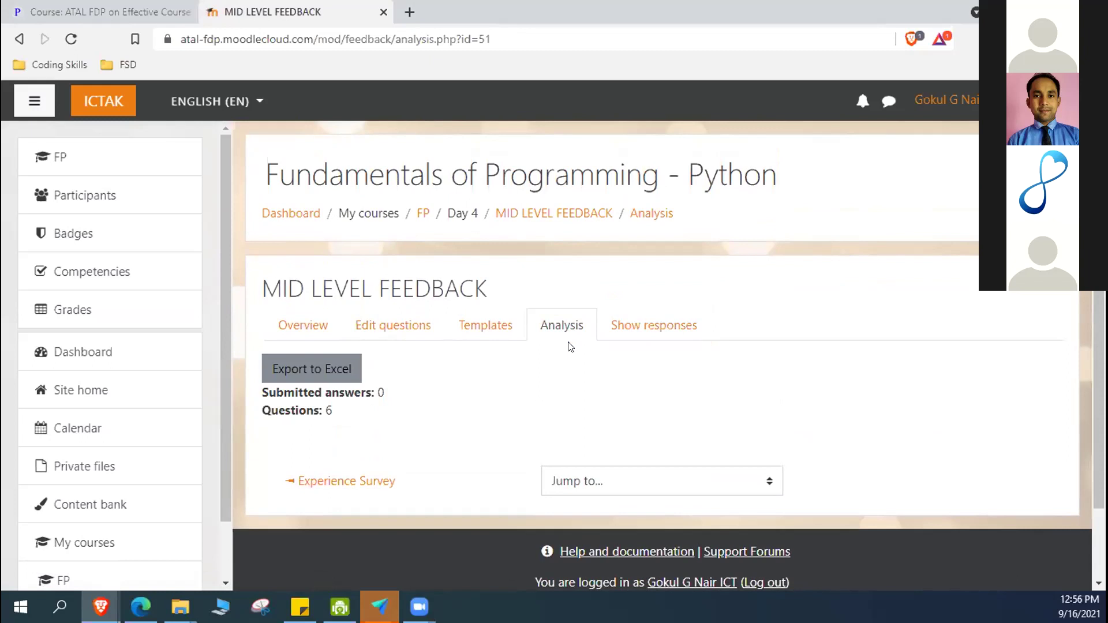
pyautogui.click(630, 331)
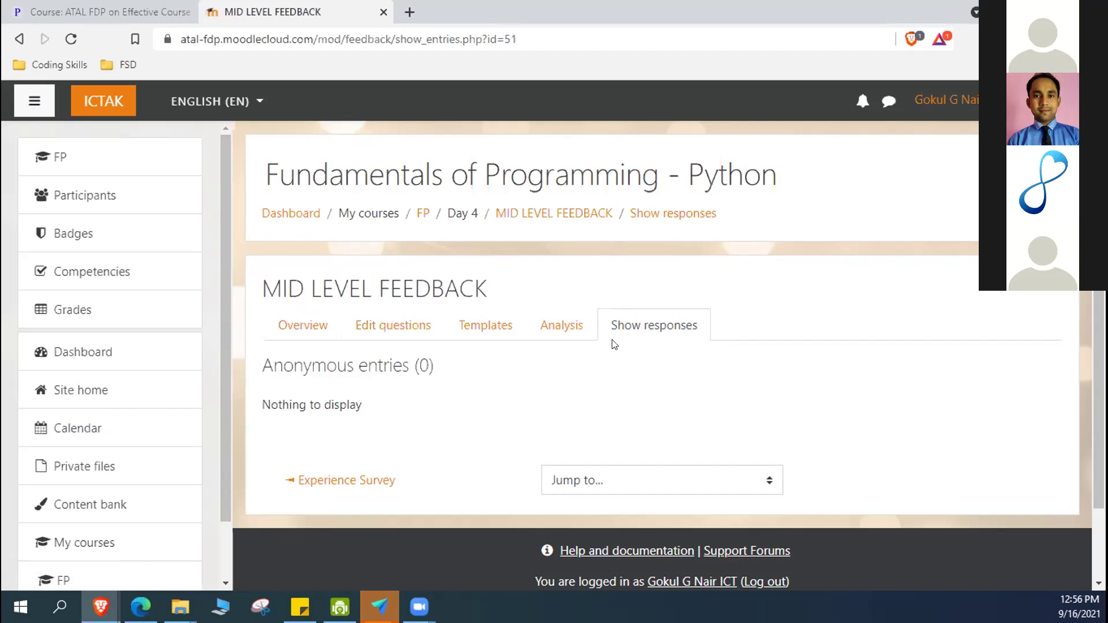
# Return to the FP course and add a new Feedback activity to the Day 4 section.
pyautogui.click(422, 223)
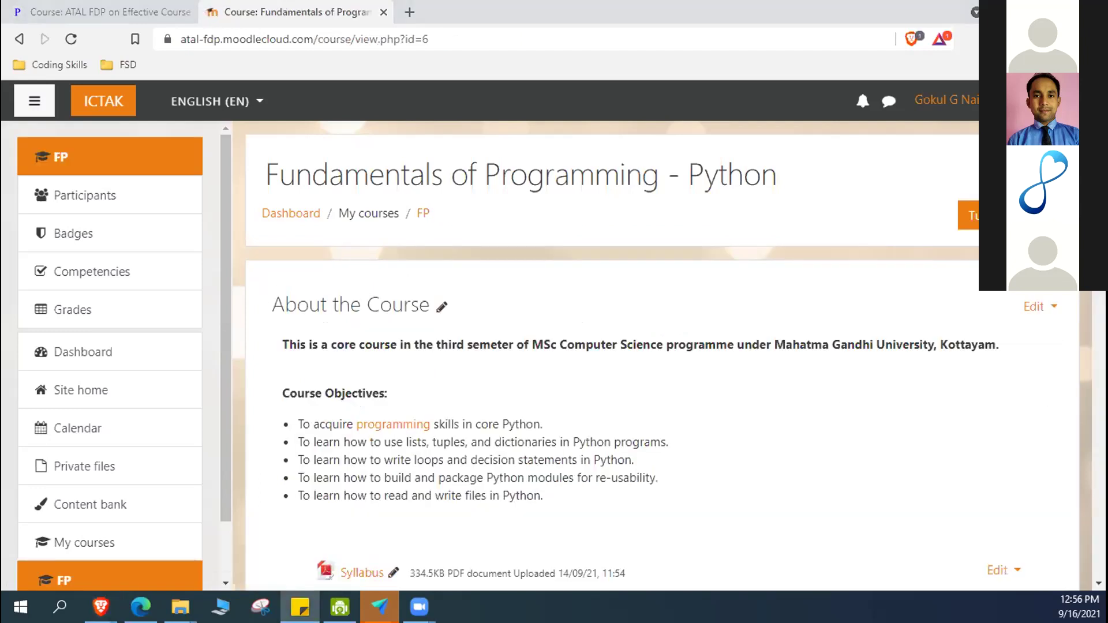
pyautogui.scroll(-7, 957, 408)
pyautogui.scroll(-20, 954, 403)
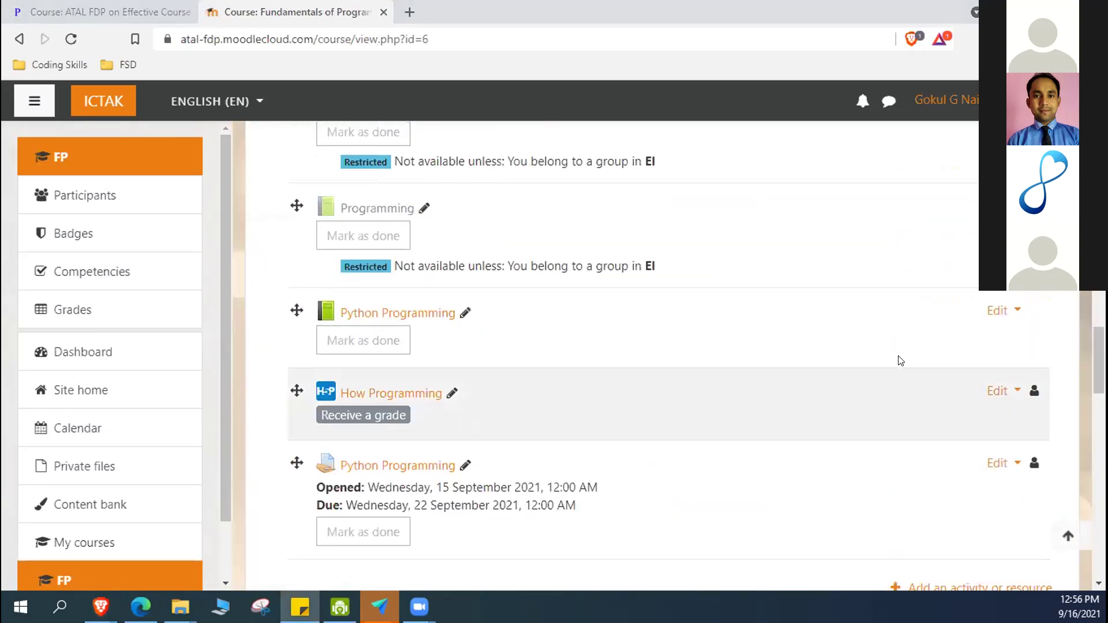
pyautogui.scroll(-5, 903, 361)
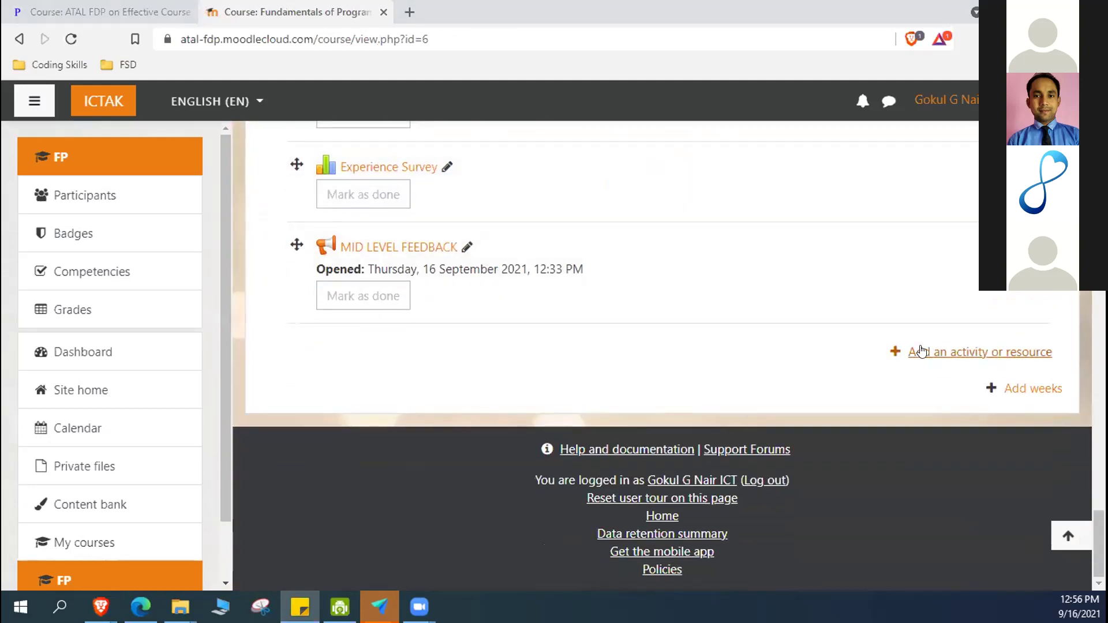
pyautogui.click(924, 350)
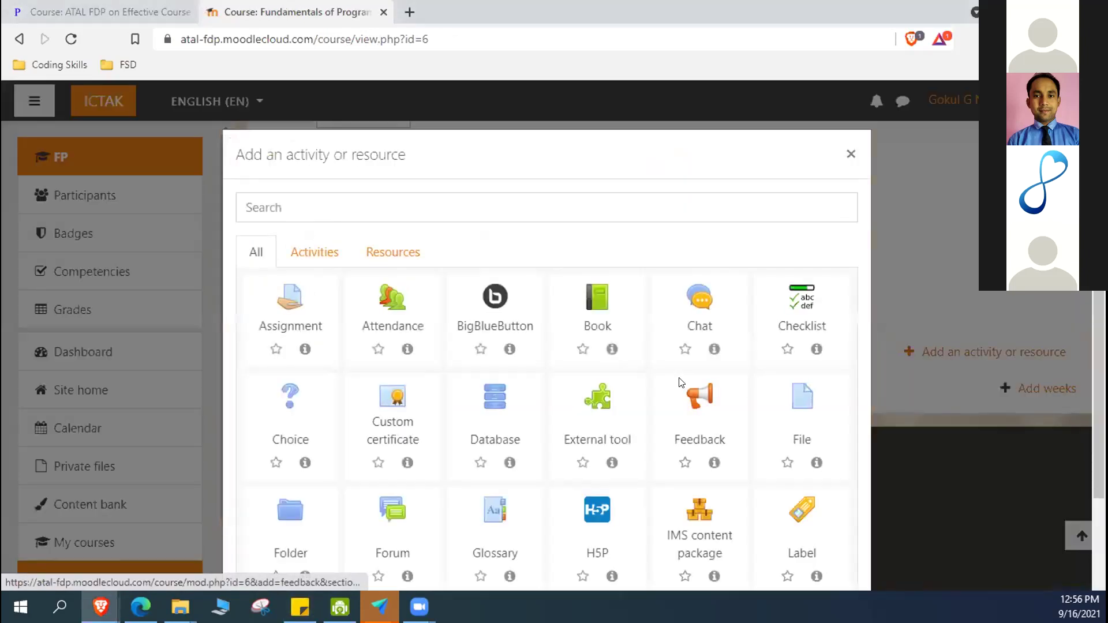
pyautogui.click(697, 400)
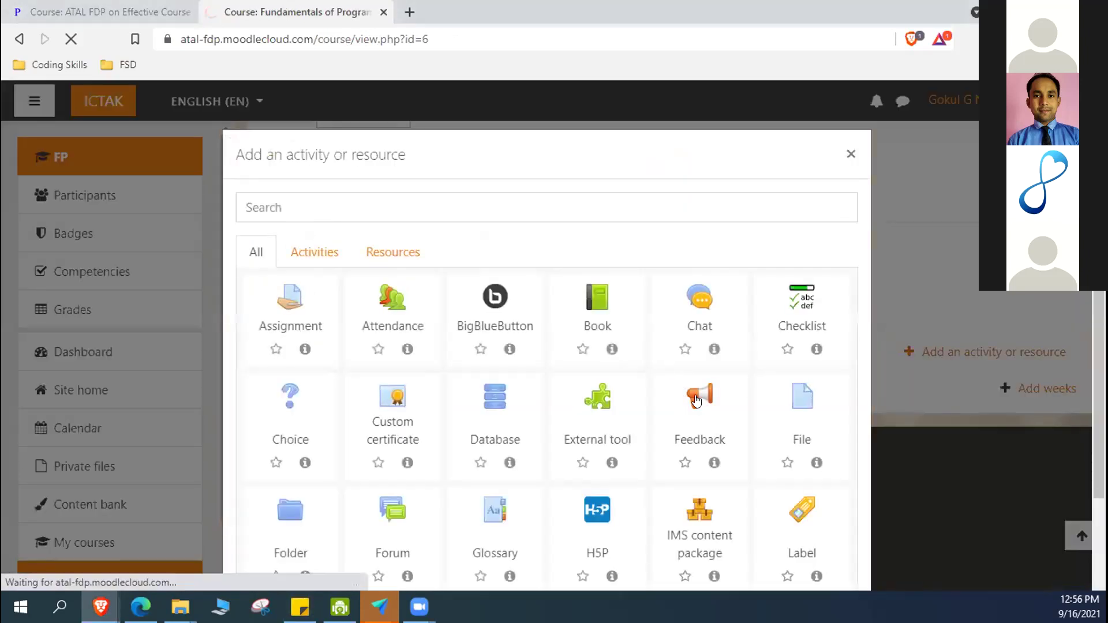
# Name the new feedback "Sample" and enter "Des" as its description.
pyautogui.scroll(-3, 695, 396)
pyautogui.click(604, 202)
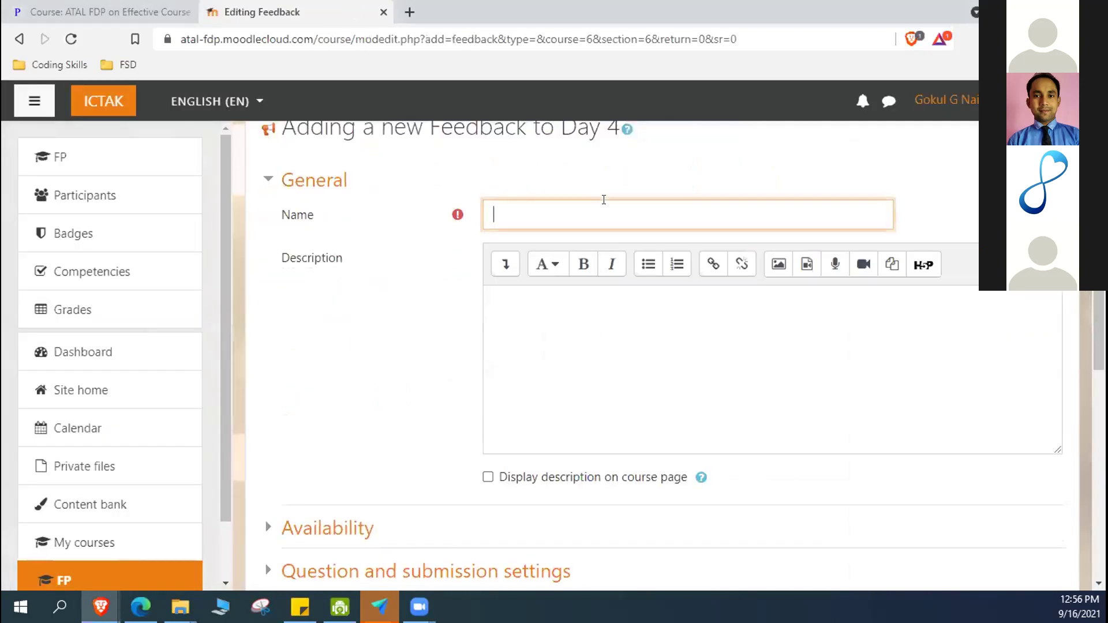
pyautogui.write('Sample')
pyautogui.click(598, 320)
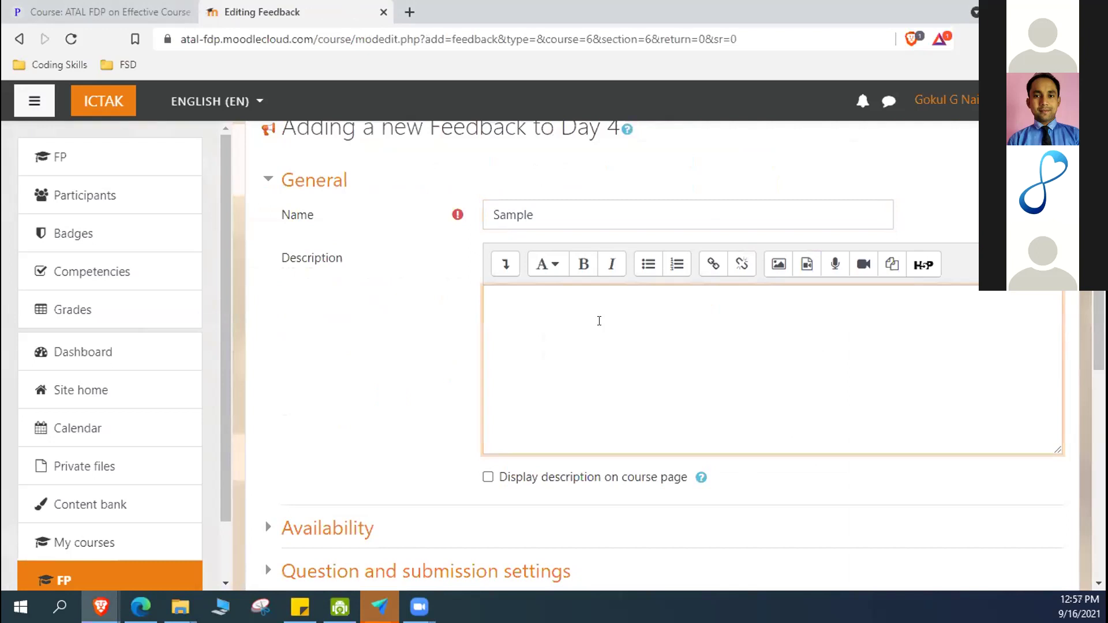
pyautogui.write('Dws')
pyautogui.press('BackSpace')
pyautogui.press('BackSpace')
pyautogui.write('es')
# Examine the new feedback's question and submission settings, including the choices for recording user names, and collapse them again.
pyautogui.scroll(-3, 599, 321)
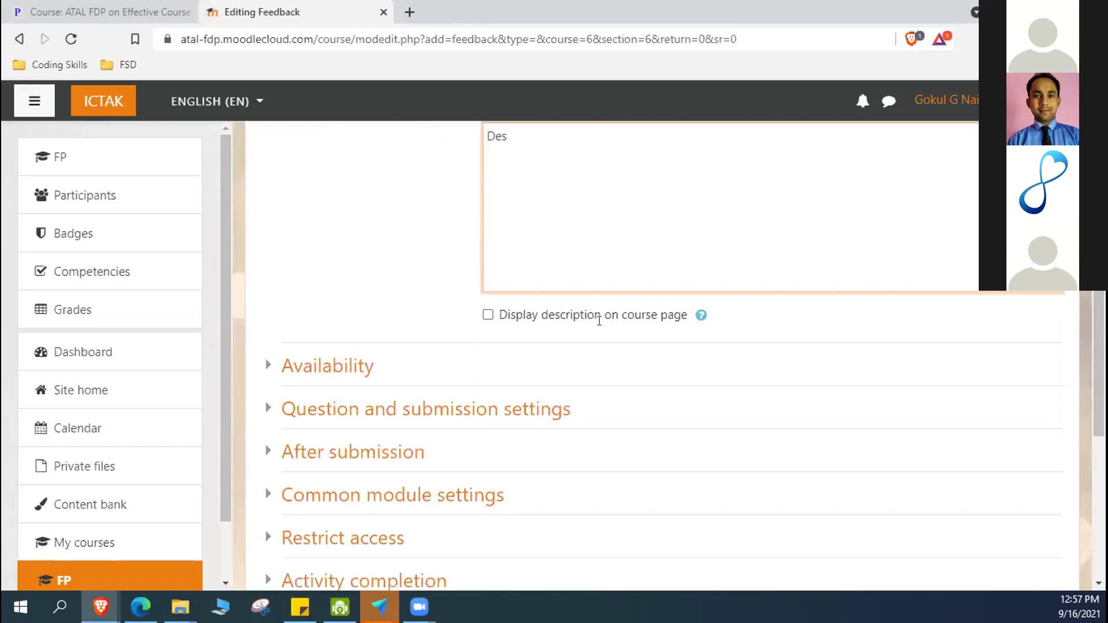
pyautogui.click(325, 367)
pyautogui.click(325, 368)
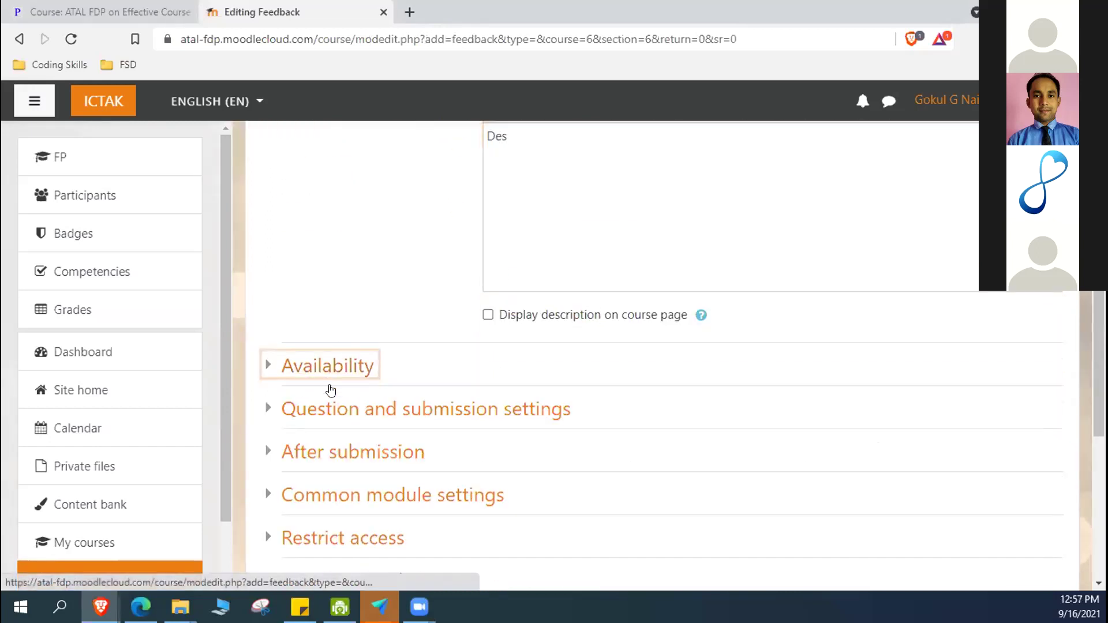
pyautogui.click(312, 410)
pyautogui.scroll(-3, 824, 408)
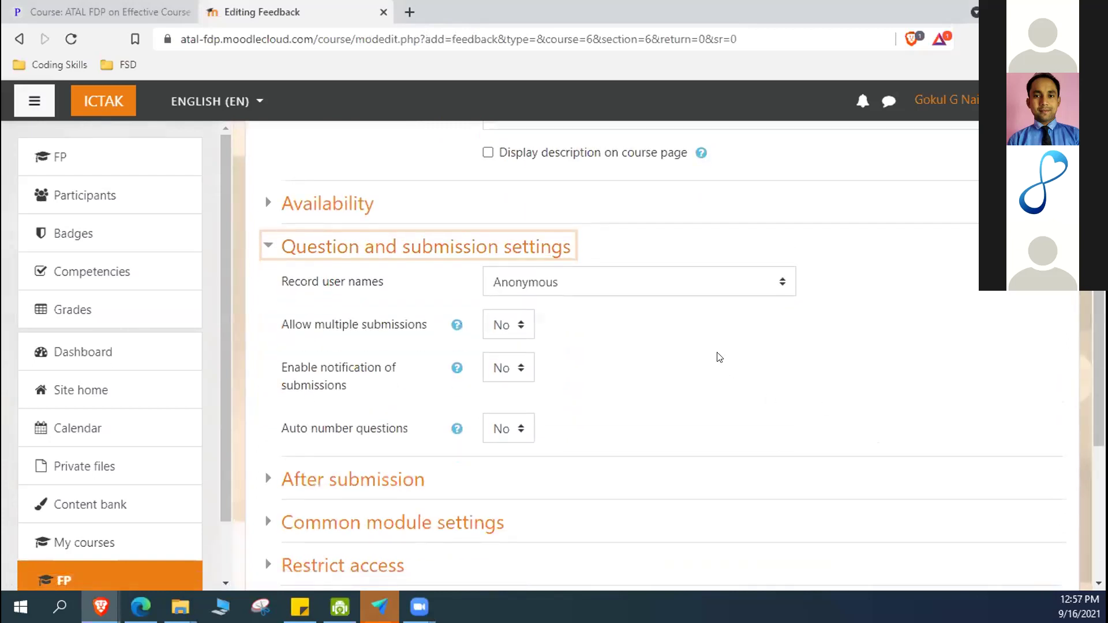
pyautogui.click(774, 284)
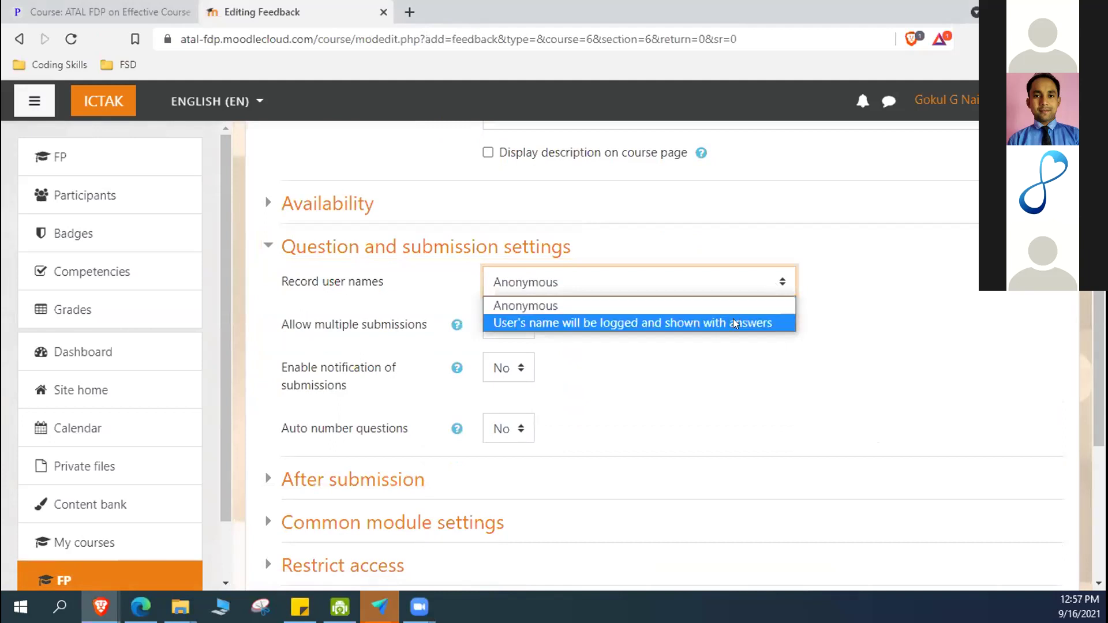
pyautogui.click(734, 361)
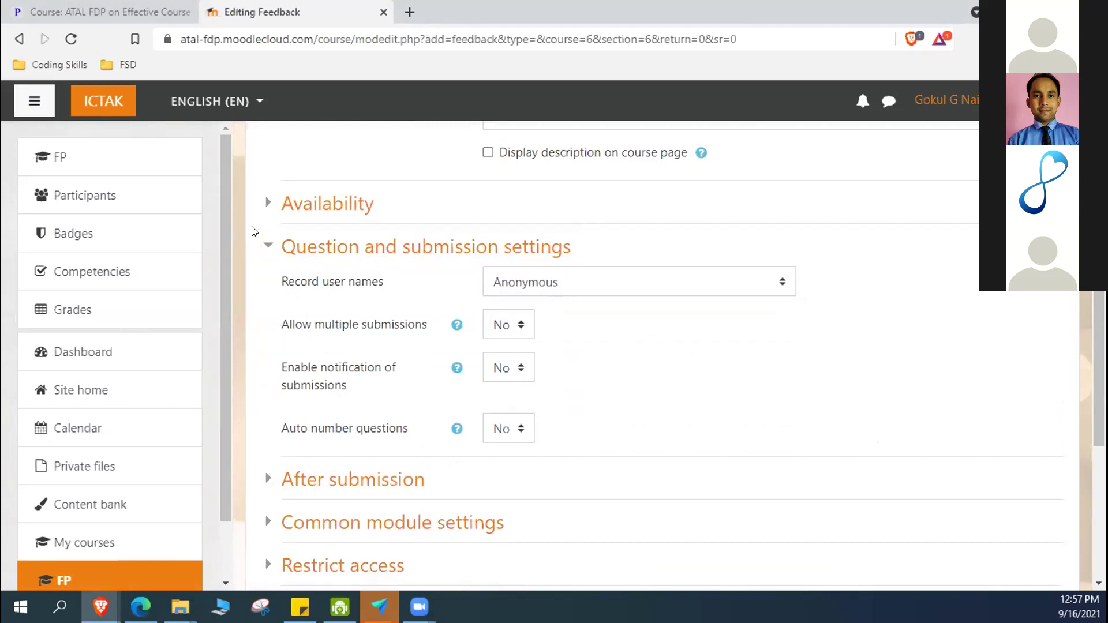
pyautogui.click(259, 246)
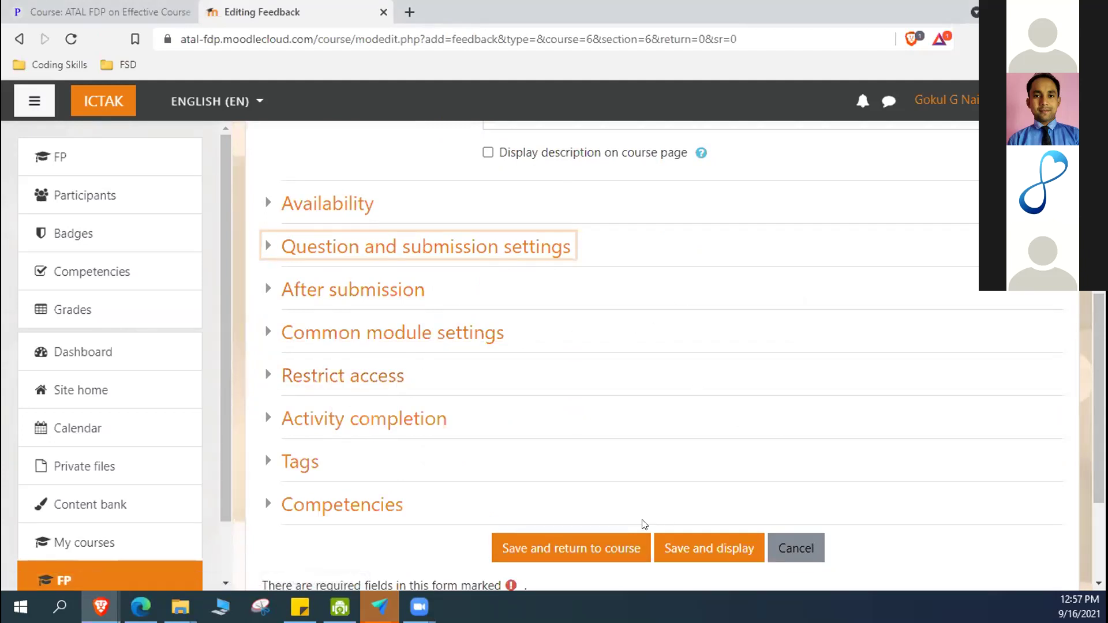
# Save and display the Sample feedback, and check which question types can be added to it.
pyautogui.click(672, 545)
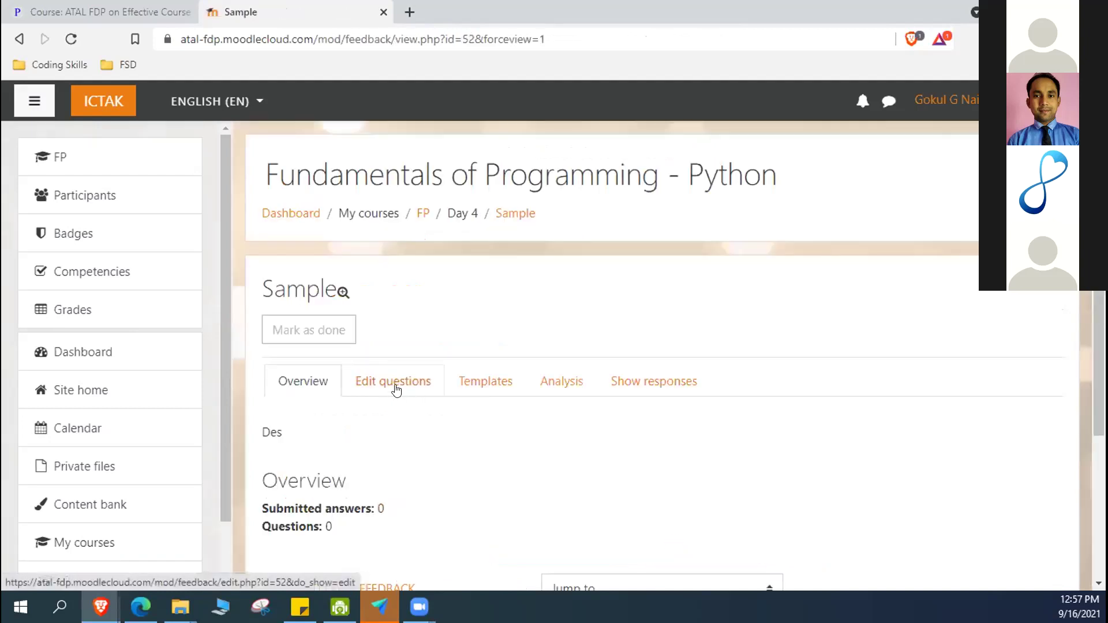
pyautogui.click(395, 390)
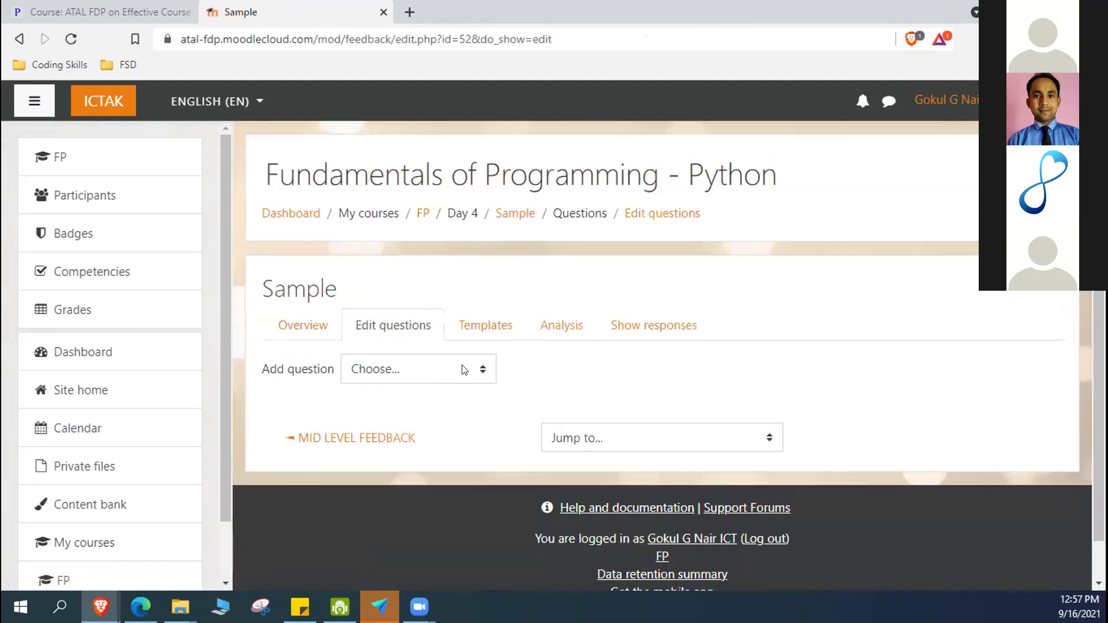
pyautogui.click(475, 373)
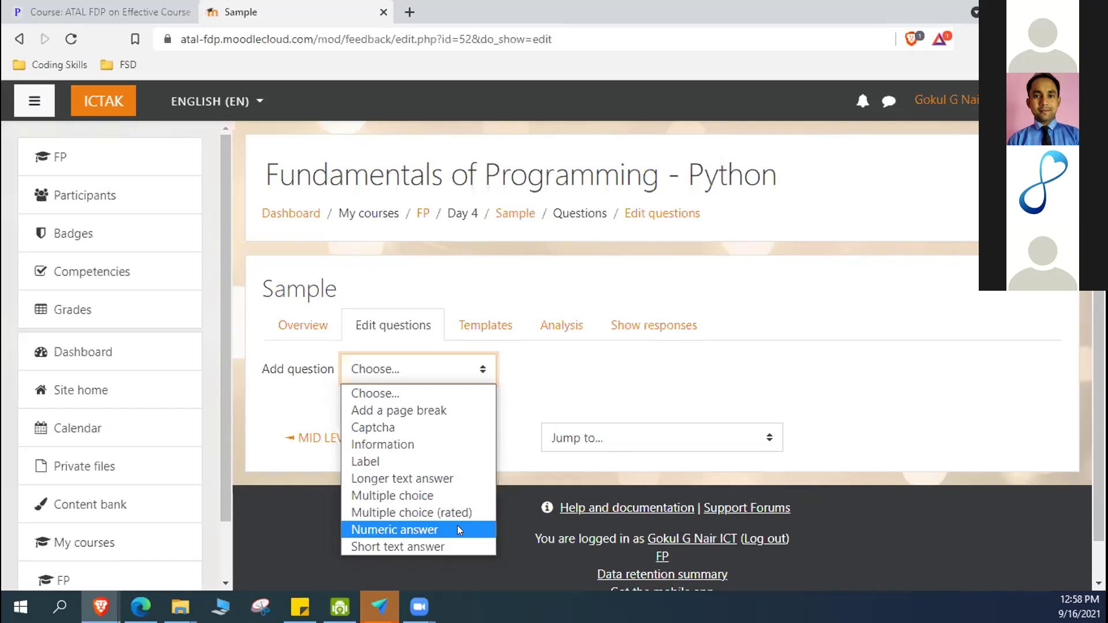
pyautogui.click(617, 399)
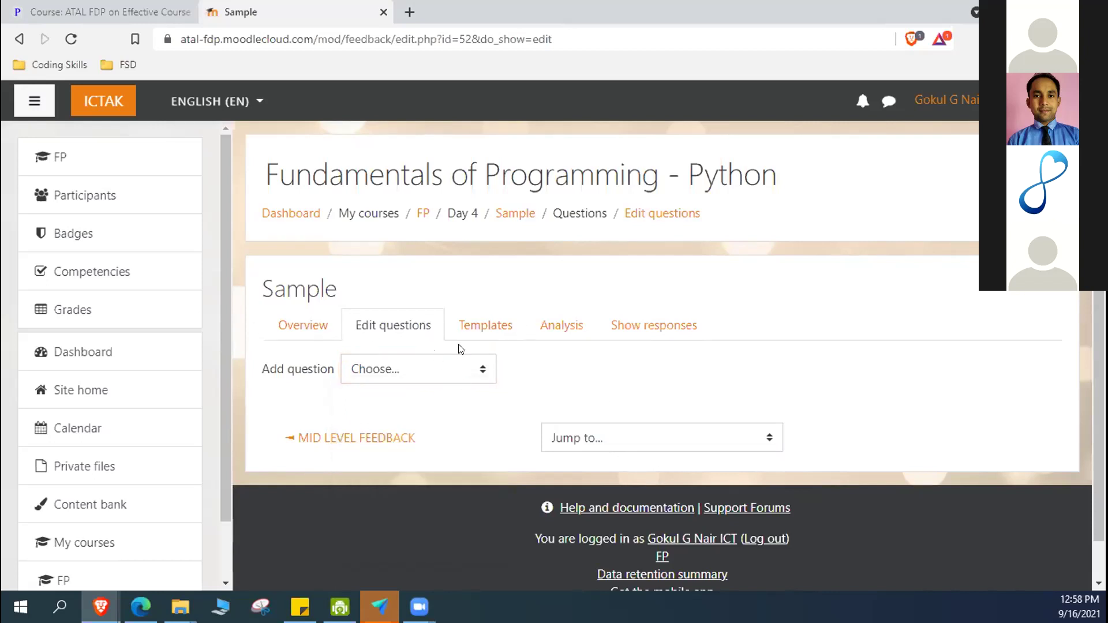
# Review the Sample feedback's template options, its analysis and its list of responses.
pyautogui.click(486, 325)
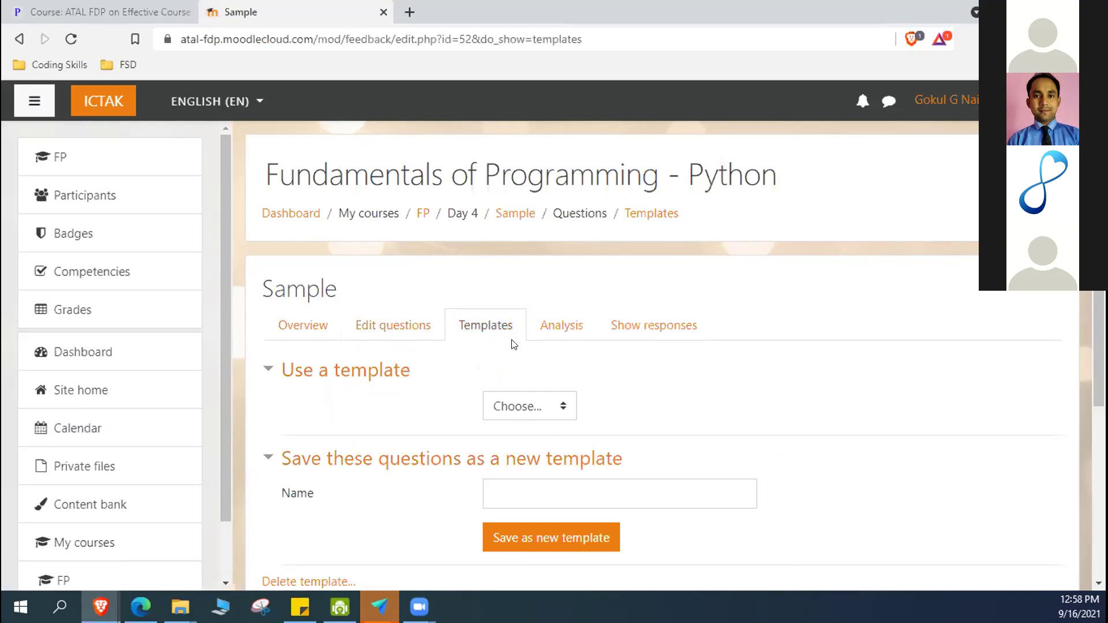
pyautogui.click(565, 407)
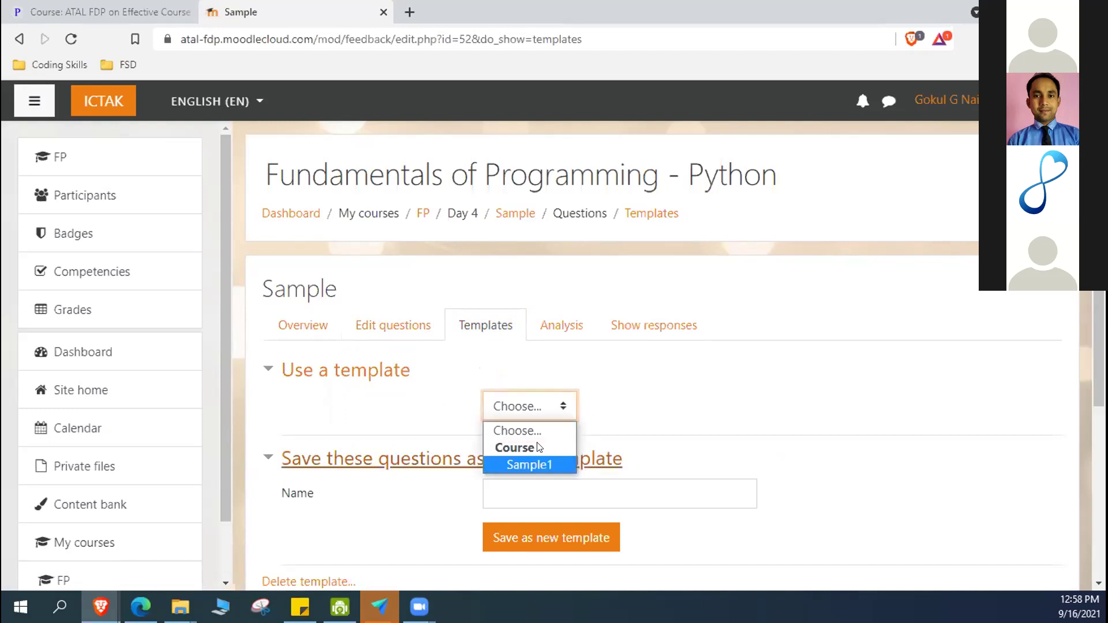
pyautogui.click(671, 356)
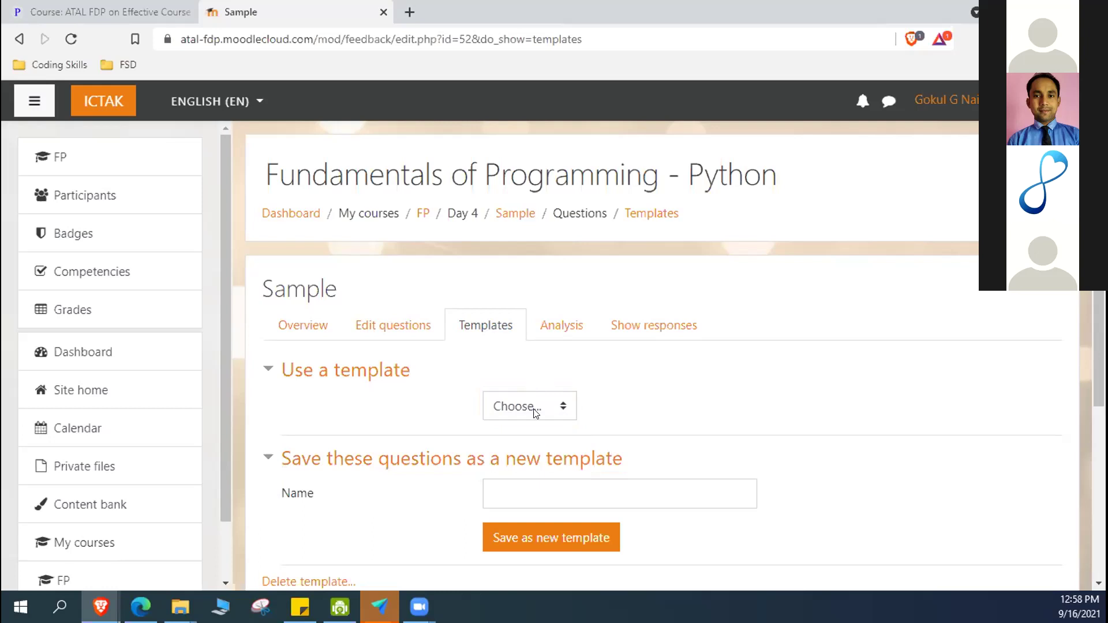
pyautogui.scroll(-2, 681, 404)
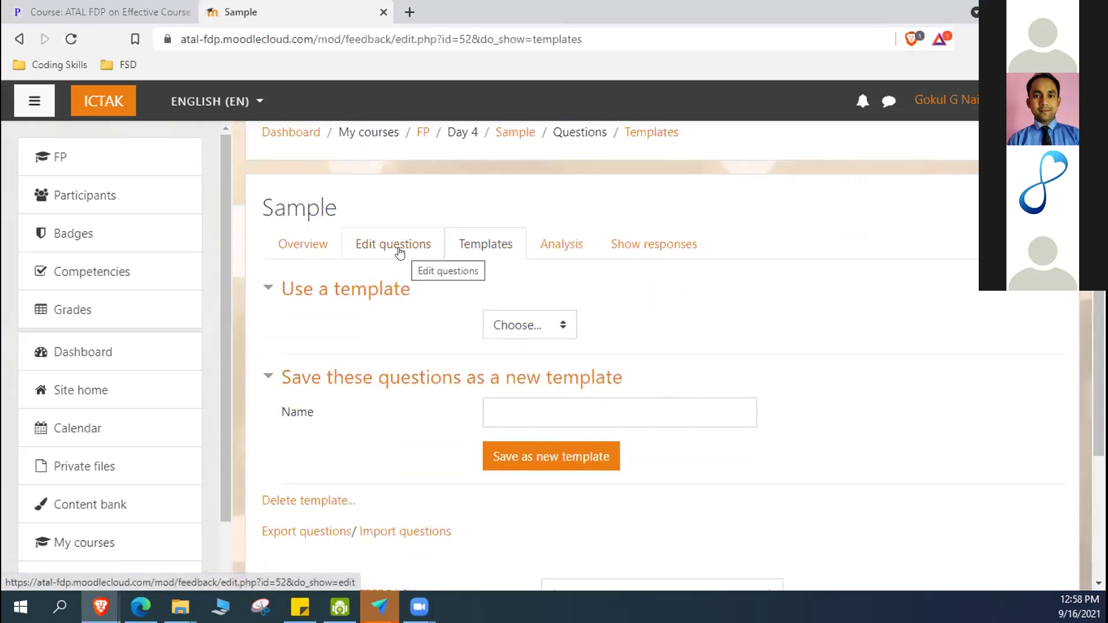
pyautogui.click(545, 409)
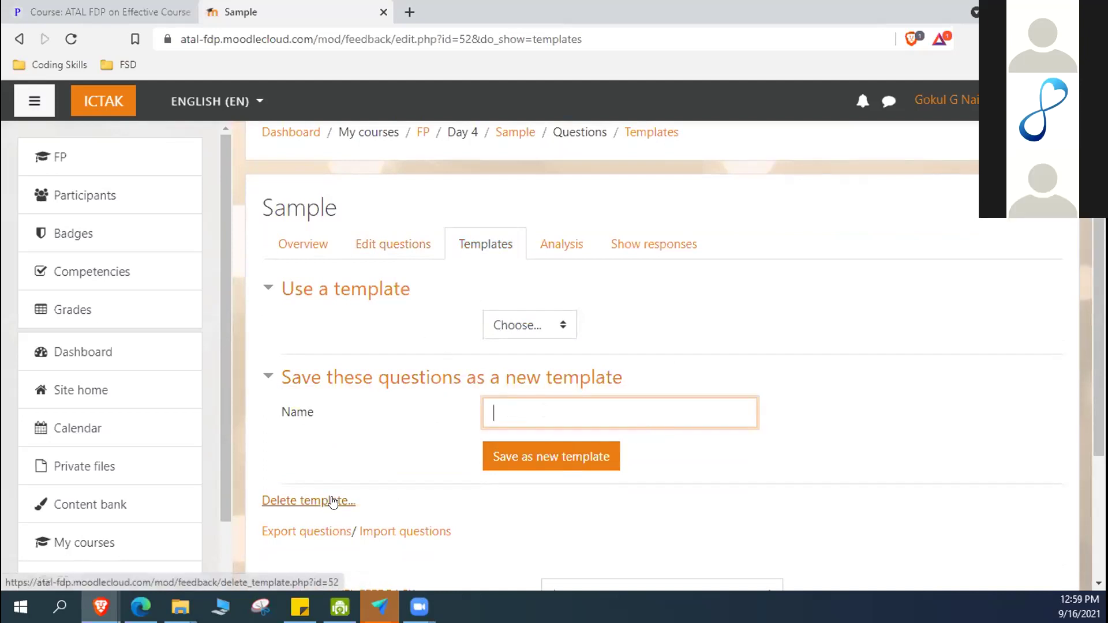
pyautogui.click(569, 246)
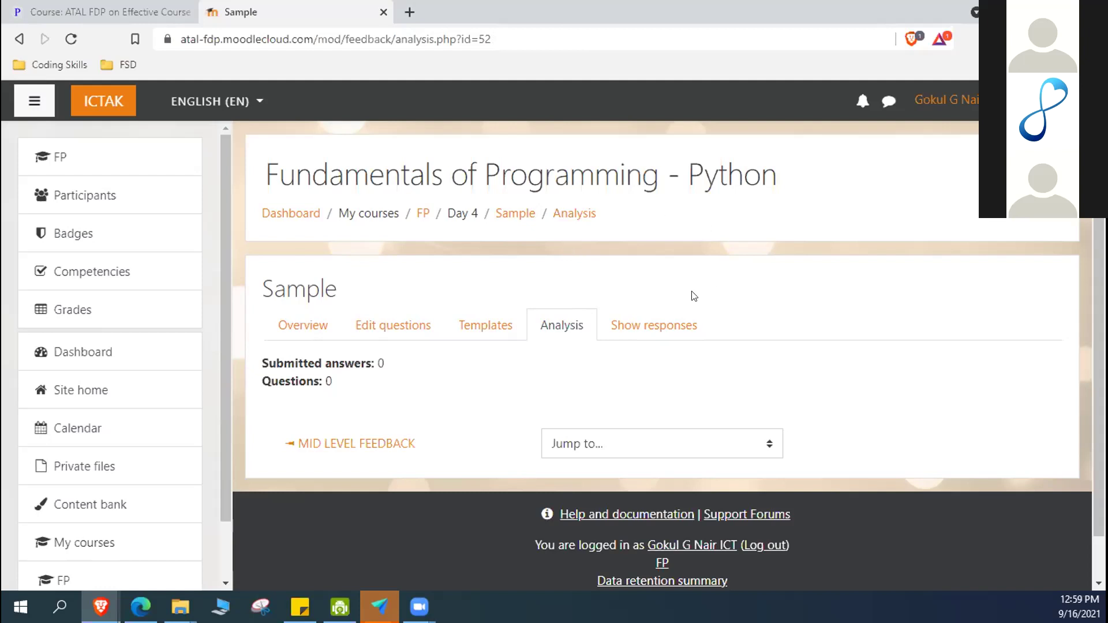
pyautogui.click(650, 326)
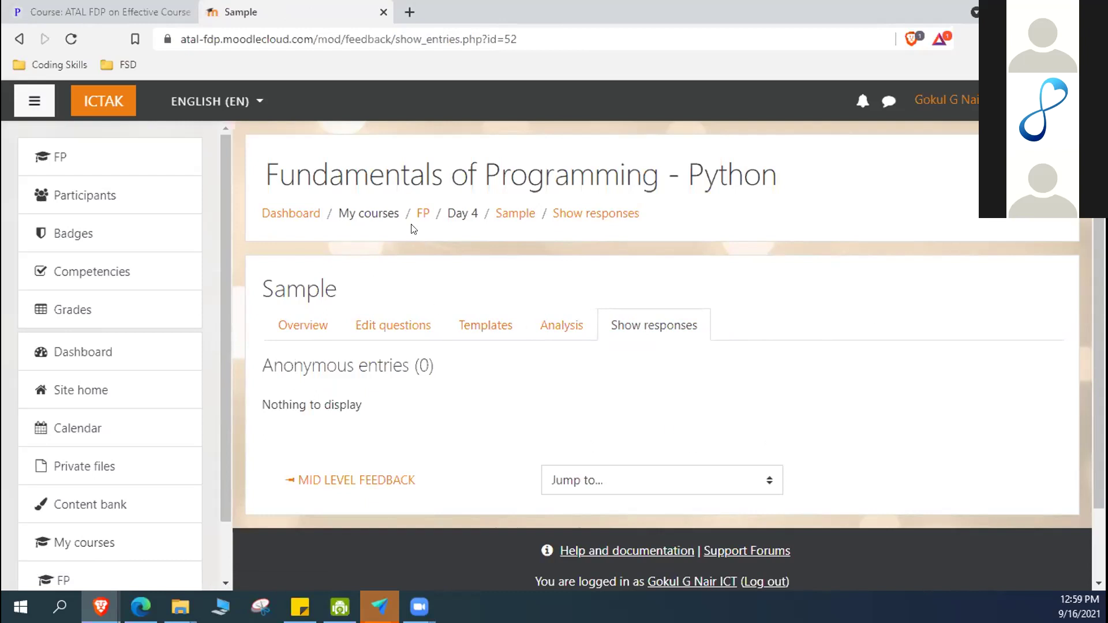
# Return to the FP course and add a new Chat activity to the Day 4 section.
pyautogui.click(422, 214)
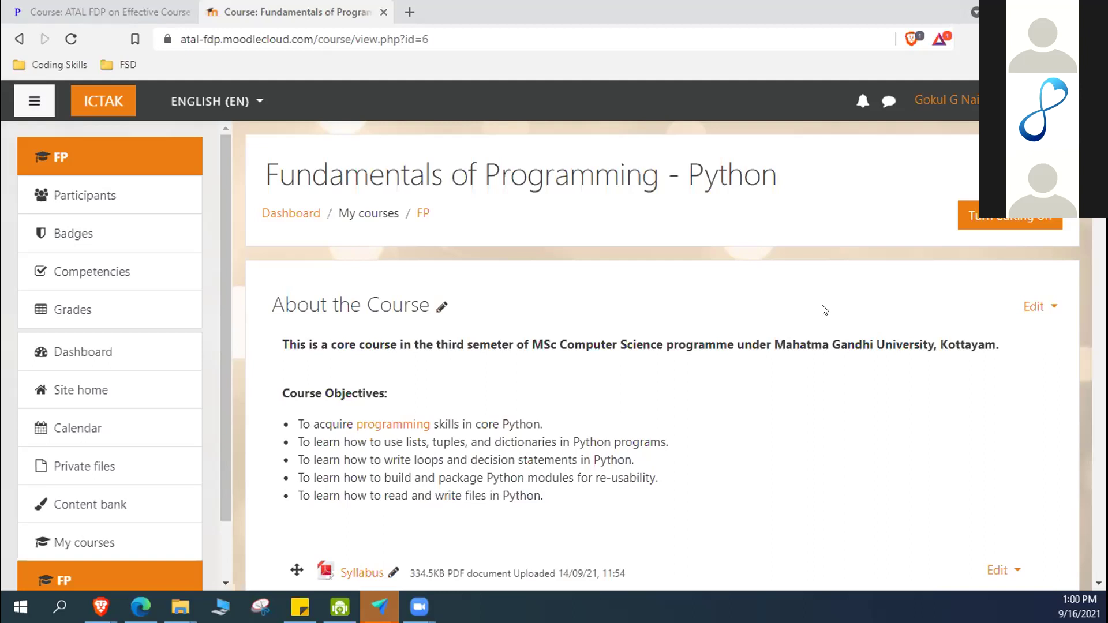
pyautogui.scroll(-10, 731, 323)
pyautogui.scroll(-5, 731, 358)
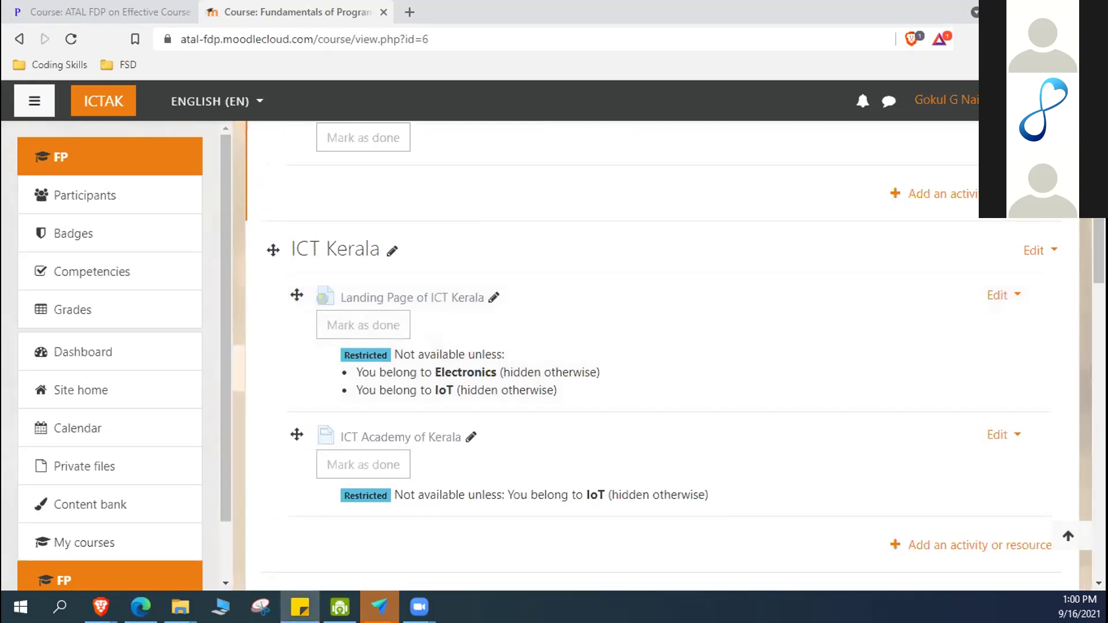
pyautogui.scroll(-4, 747, 318)
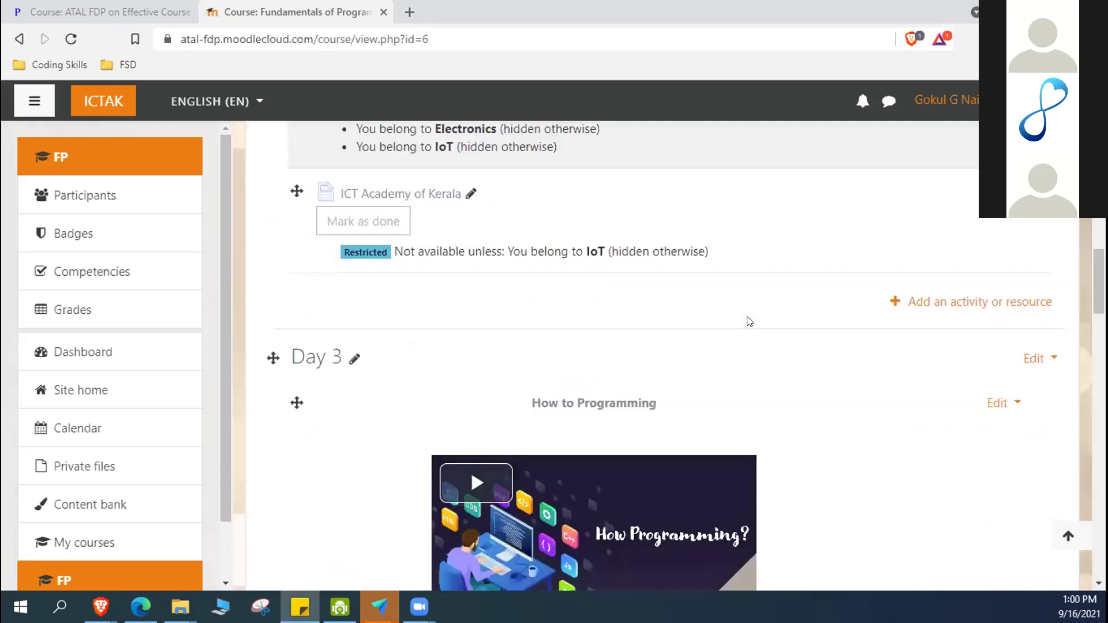
pyautogui.scroll(-20, 712, 324)
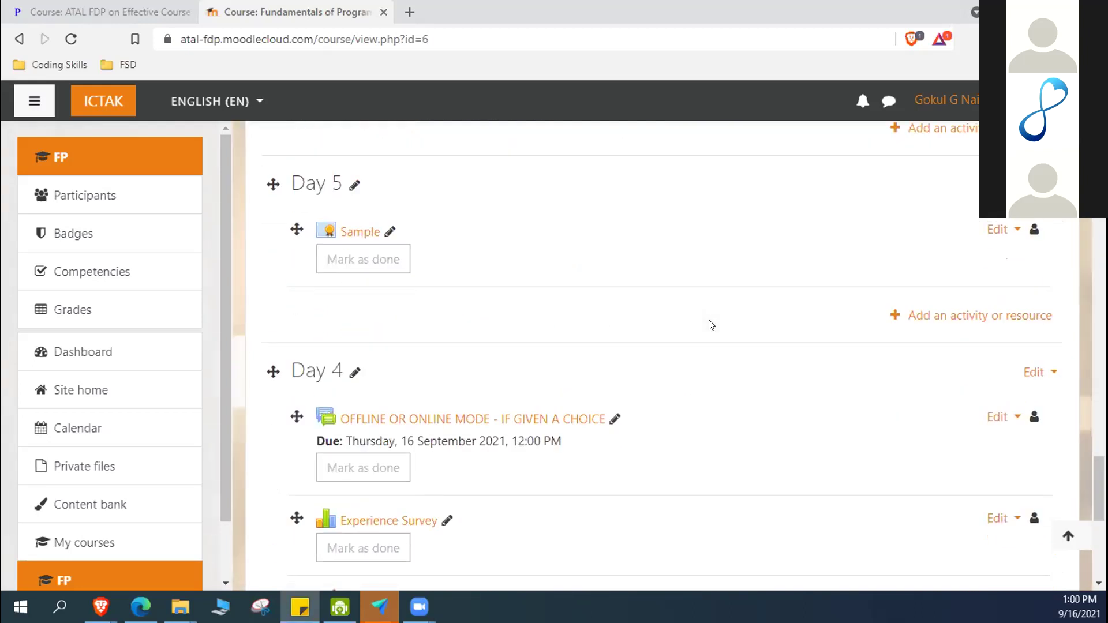
pyautogui.scroll(-6, 711, 325)
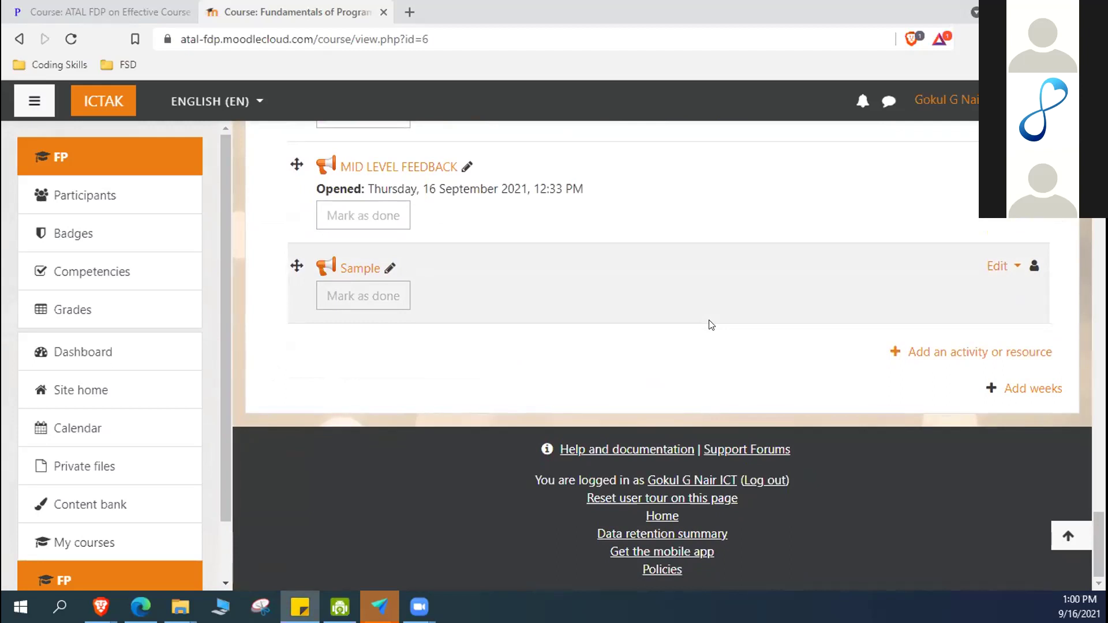
pyautogui.click(918, 350)
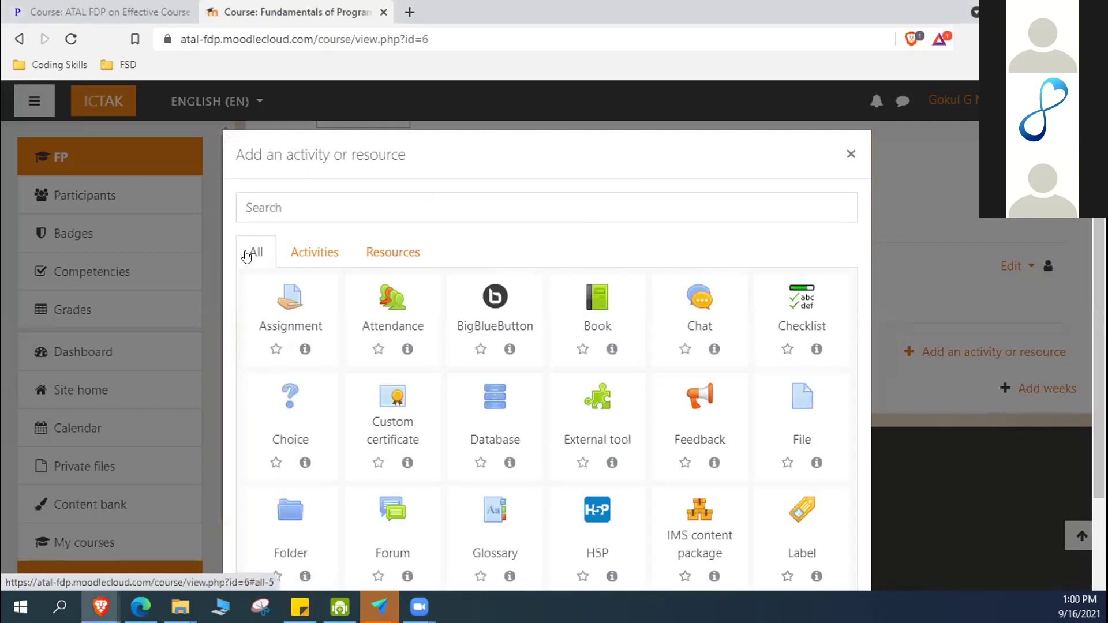
pyautogui.click(696, 298)
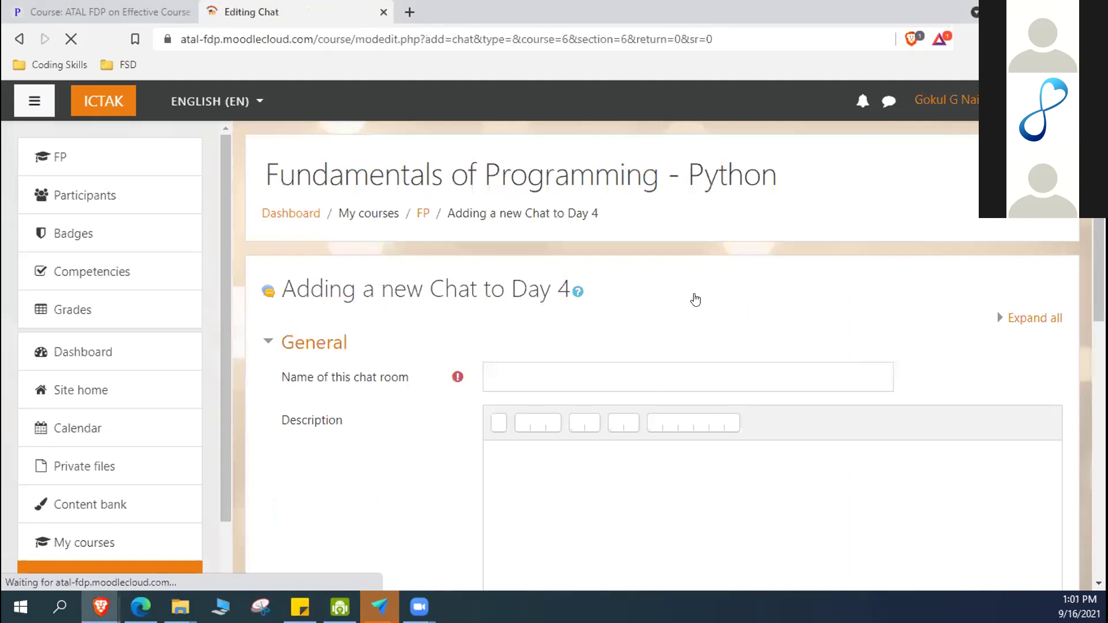
# Name the new chat room "EXAM PREPARATION".
pyautogui.click(590, 364)
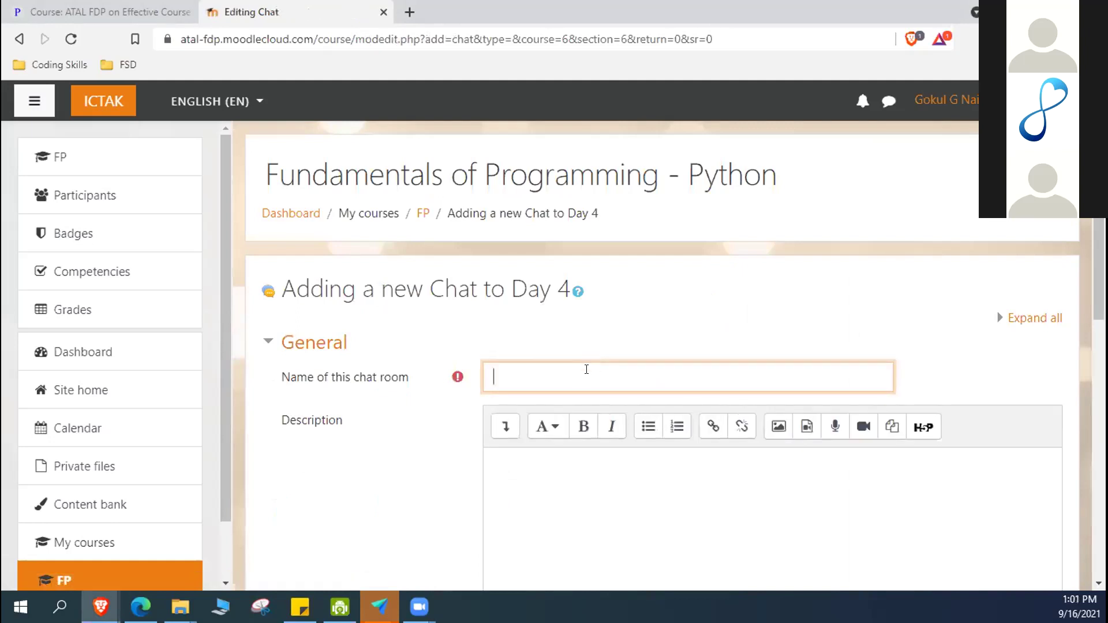
pyautogui.write('EXAM PREPARAT')
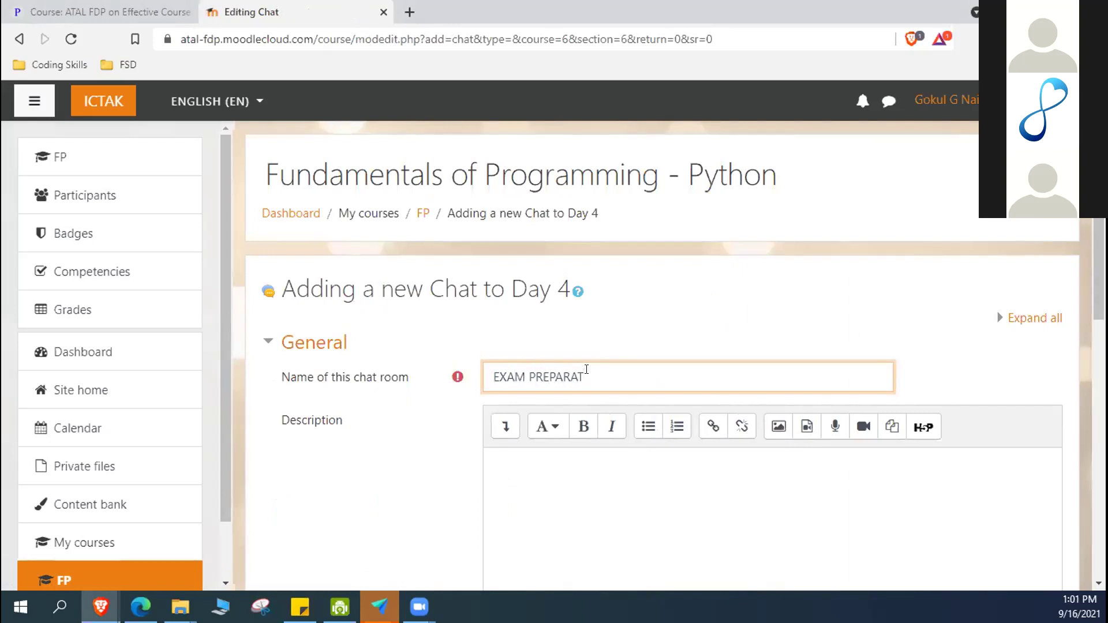
pyautogui.press('BackSpace')
pyautogui.press('BackSpace')
pyautogui.write('ation')
pyautogui.press('BackSpace')
pyautogui.press('BackSpace')
pyautogui.press('BackSpace')
pyautogui.press('BackSpace')
pyautogui.press('BackSpace')
pyautogui.write('ATION')
# Enter "Discuss strategies for scoring maximum." as the chat's description.
pyautogui.click(545, 489)
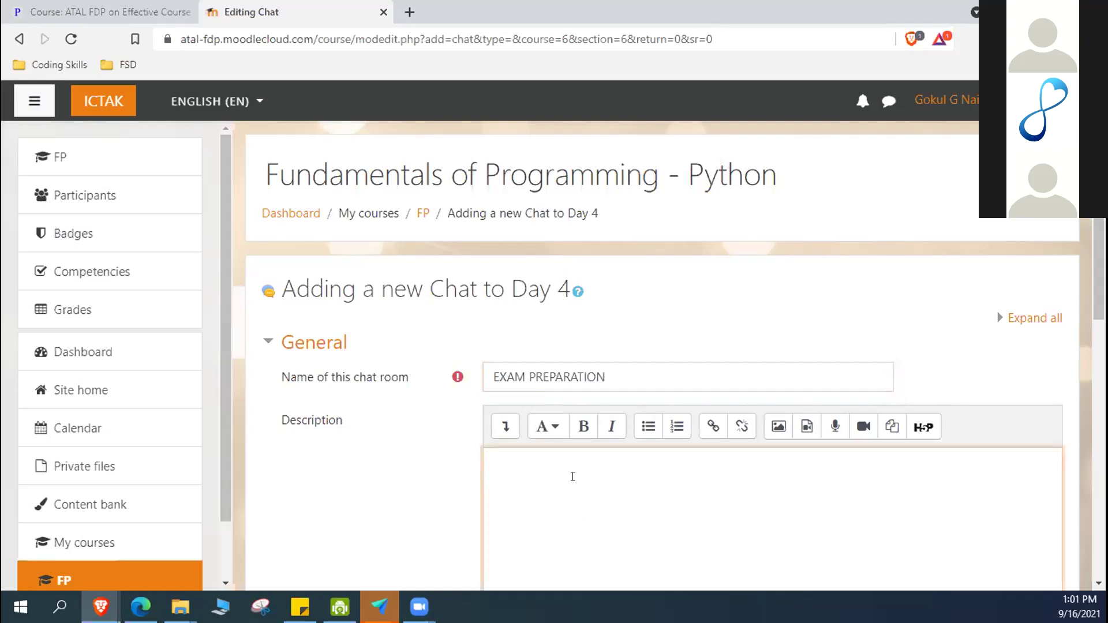
pyautogui.scroll(-4, 647, 416)
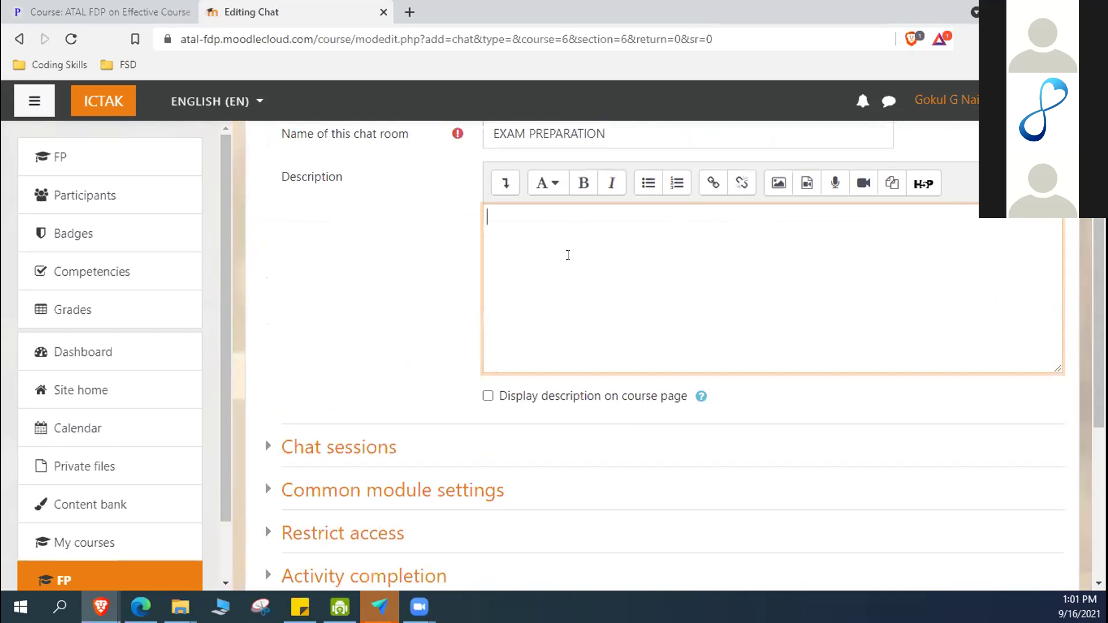
pyautogui.write('Discussstrategies for scoring maximium.')
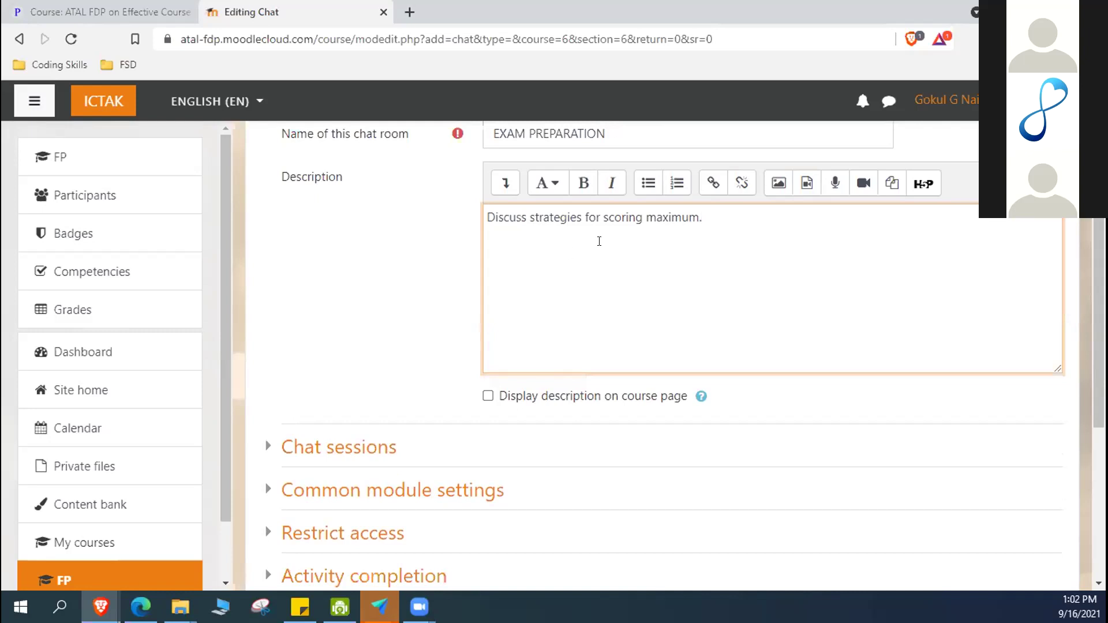
# Expand the chat sessions settings and examine the next chat time, session publishing, saving and viewing options alongside the general details.
pyautogui.scroll(3, 740, 396)
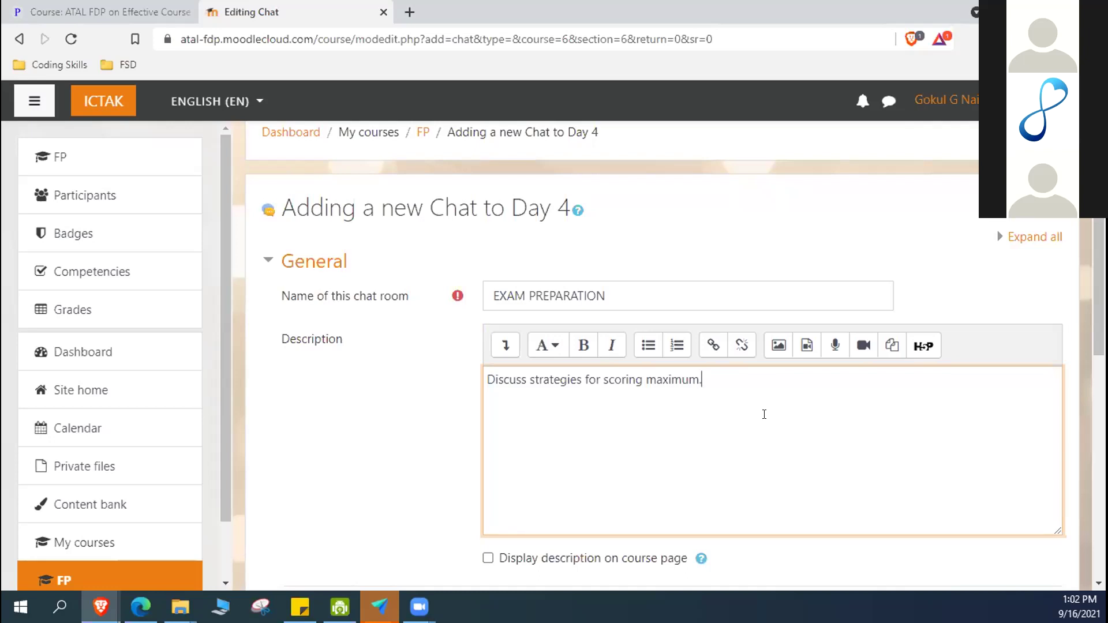
pyautogui.scroll(-4, 764, 415)
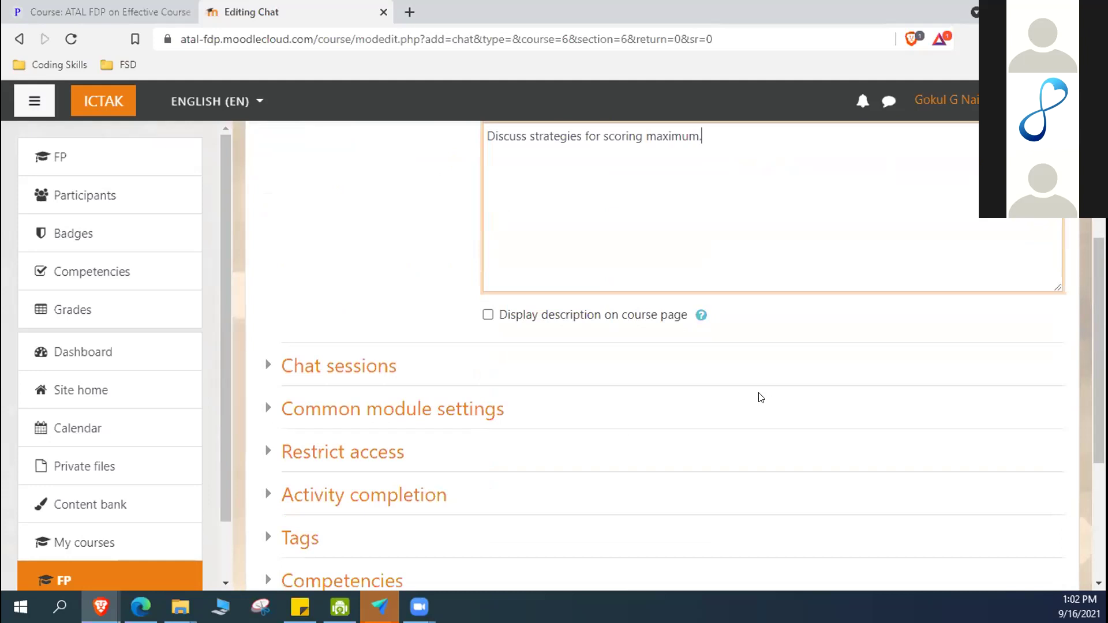
pyautogui.click(322, 364)
pyautogui.scroll(-4, 941, 475)
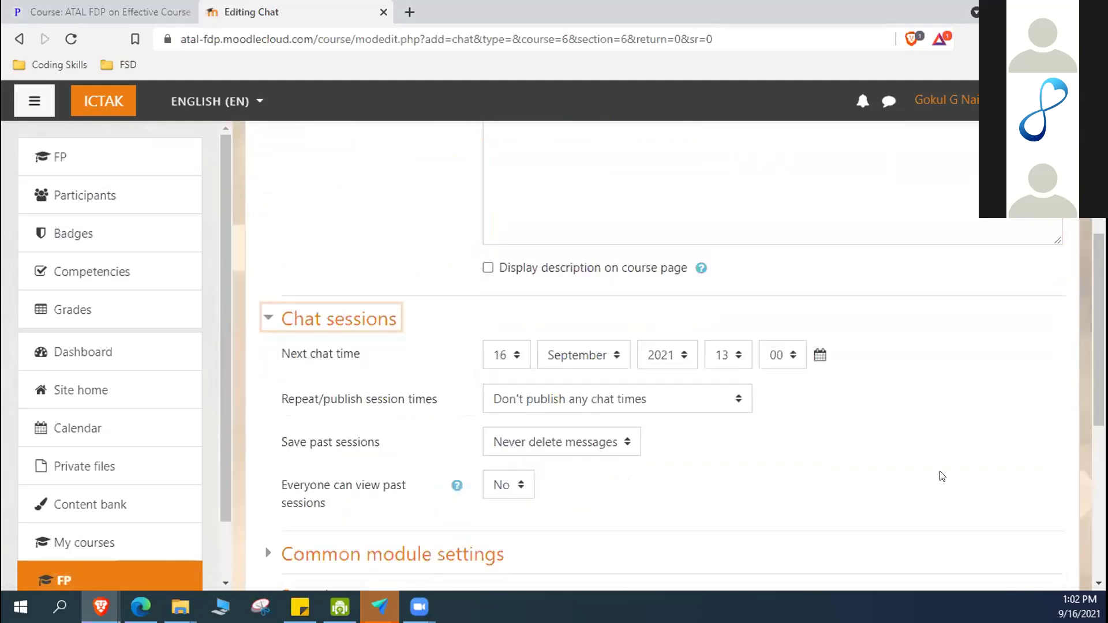
pyautogui.scroll(1, 906, 386)
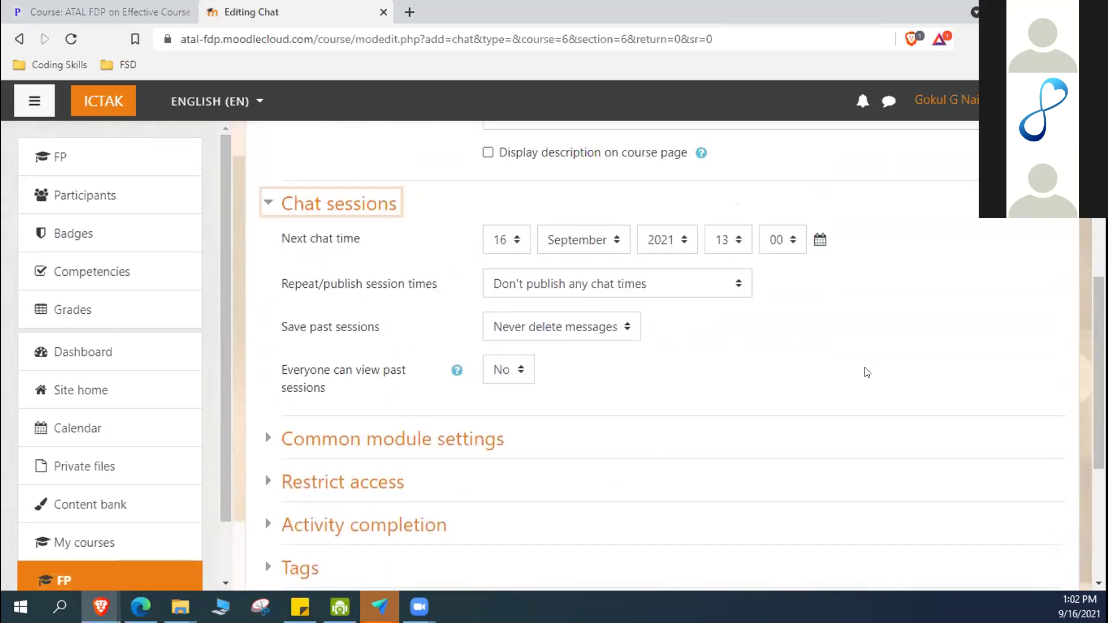
pyautogui.scroll(2, 834, 388)
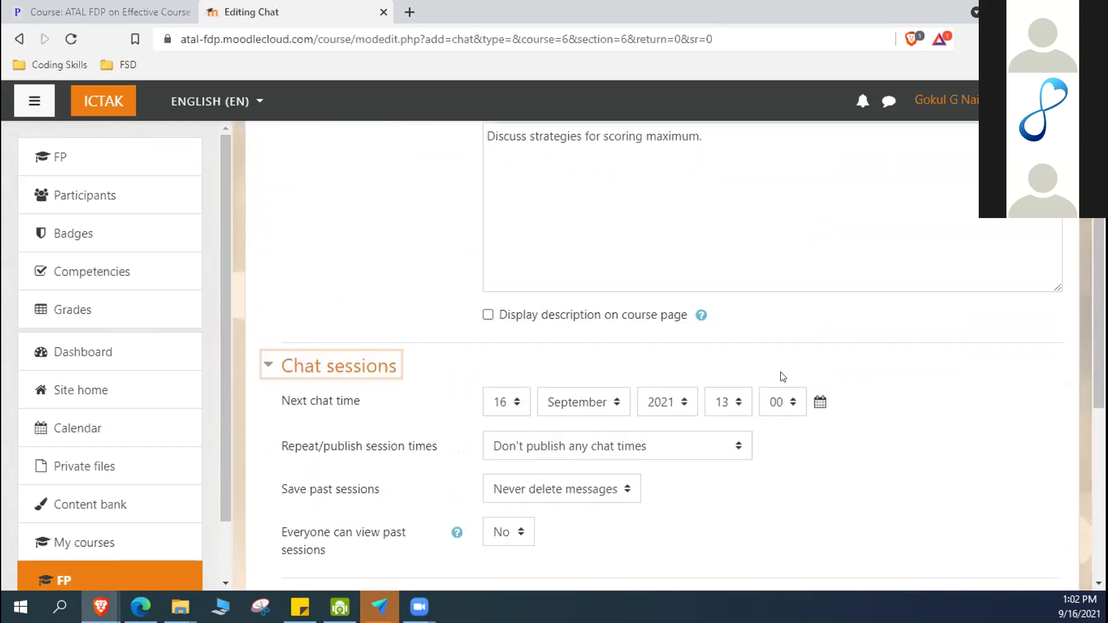
pyautogui.scroll(2, 360, 293)
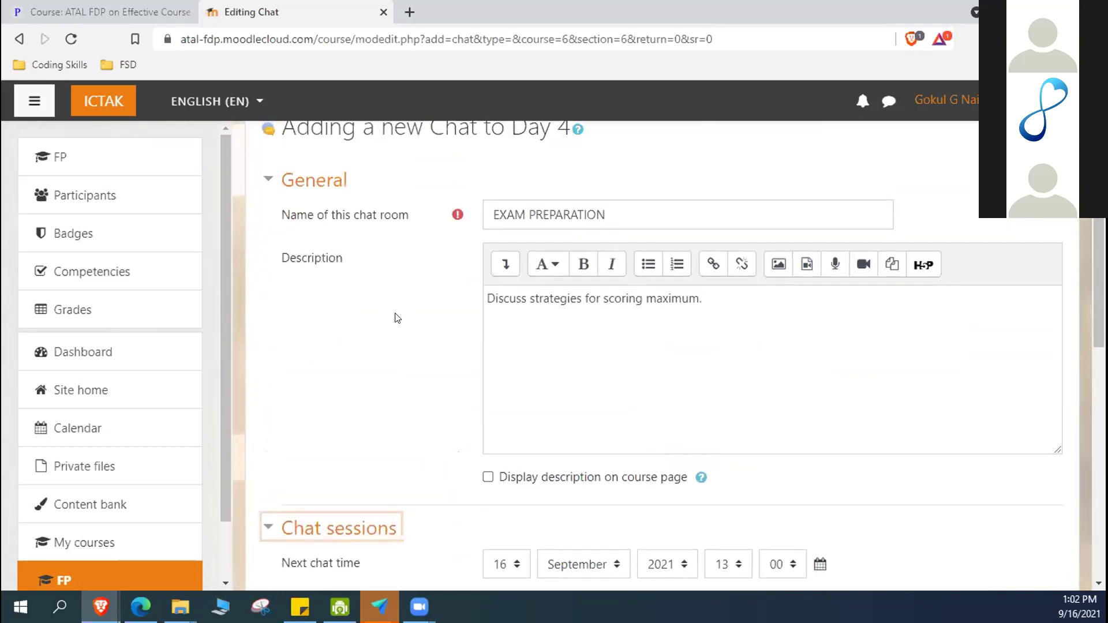
pyautogui.scroll(-1, 398, 318)
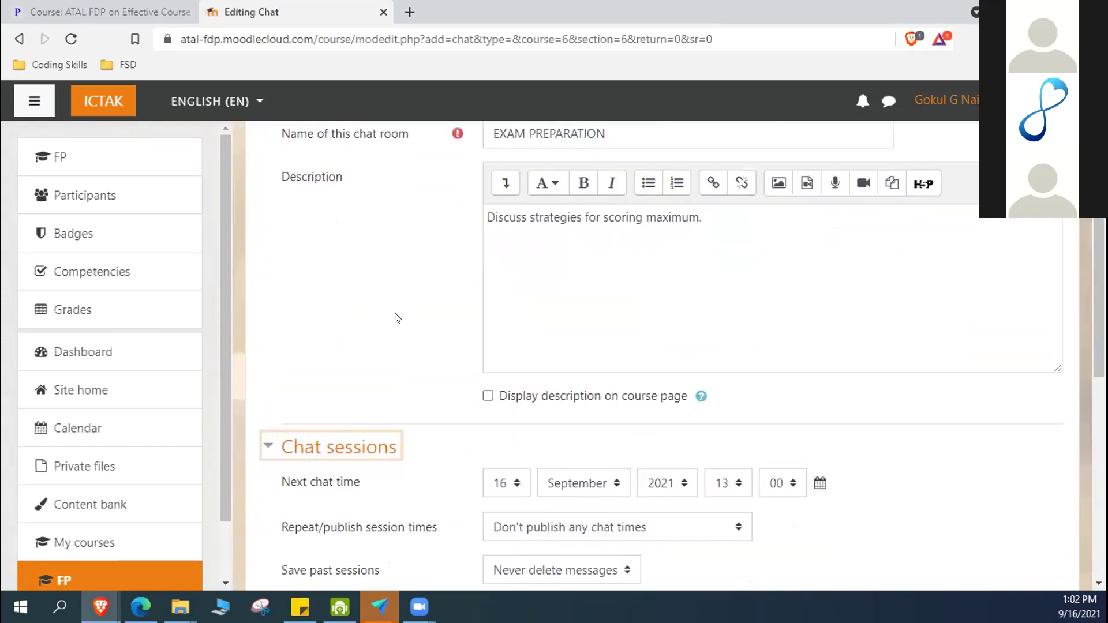
pyautogui.scroll(-1, 398, 318)
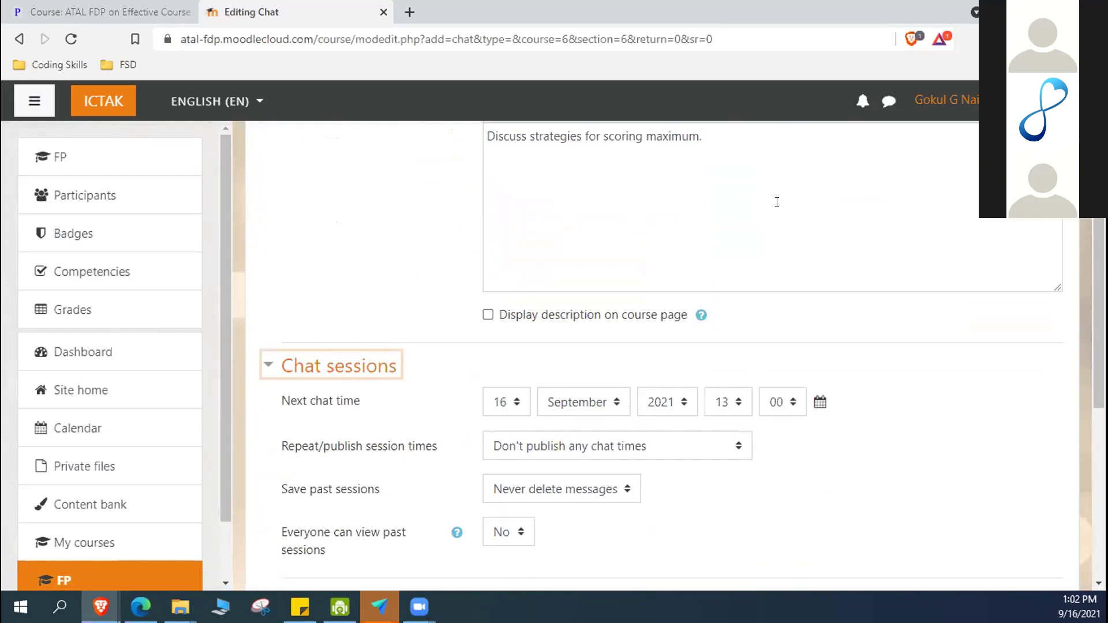
# Look at the site's messaging drawer and its people and message search, close it and return to the chat sessions settings.
pyautogui.click(885, 101)
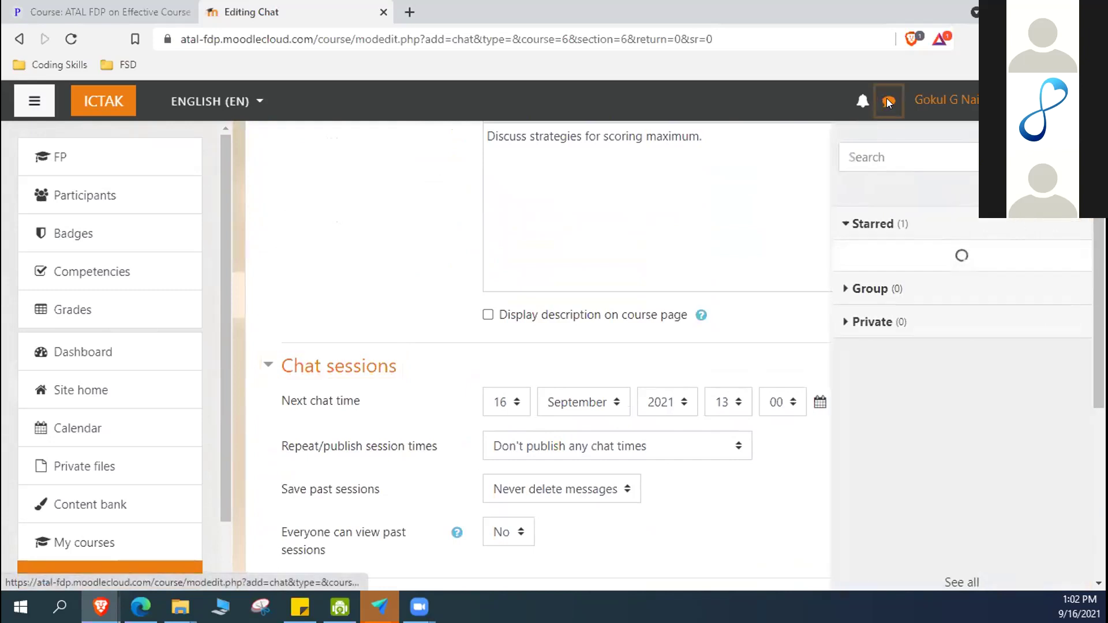
pyautogui.click(890, 161)
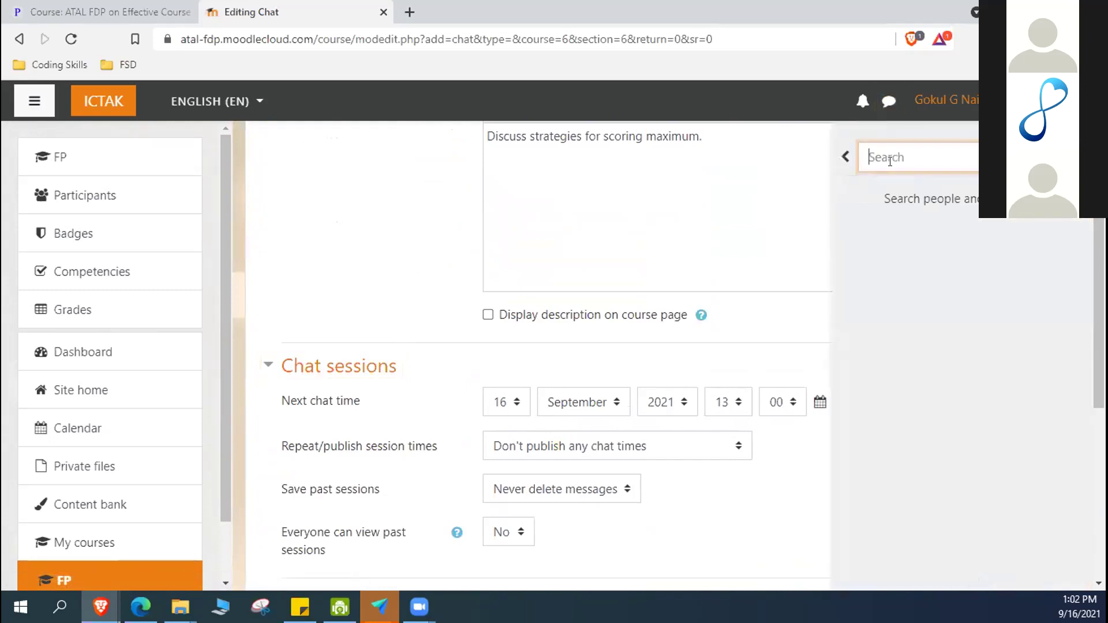
pyautogui.click(889, 101)
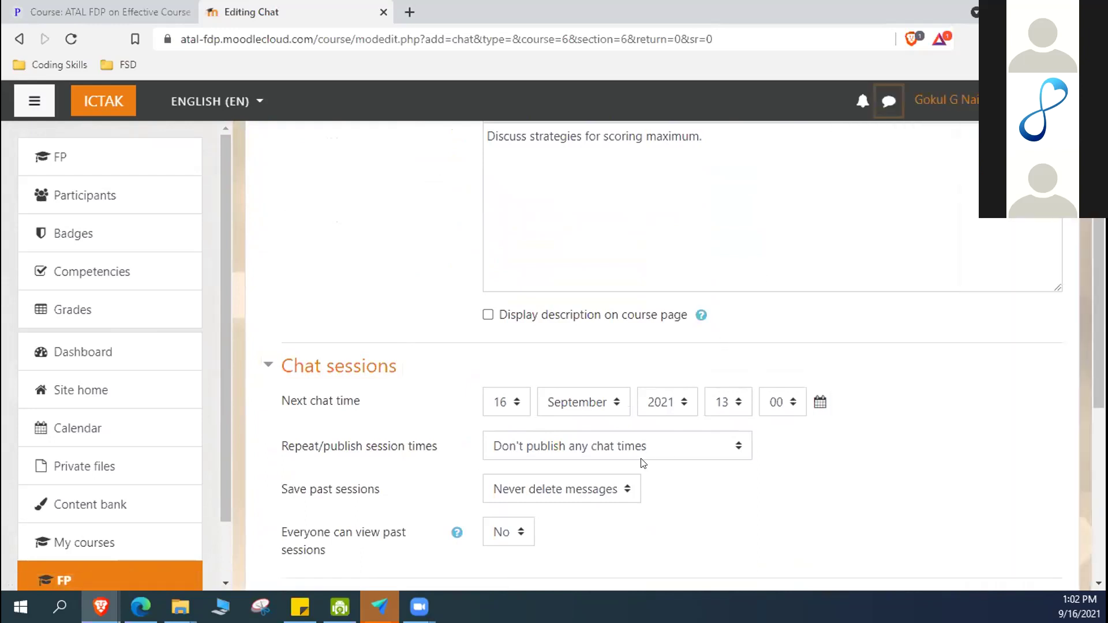
pyautogui.click(935, 499)
pyautogui.scroll(-2, 832, 428)
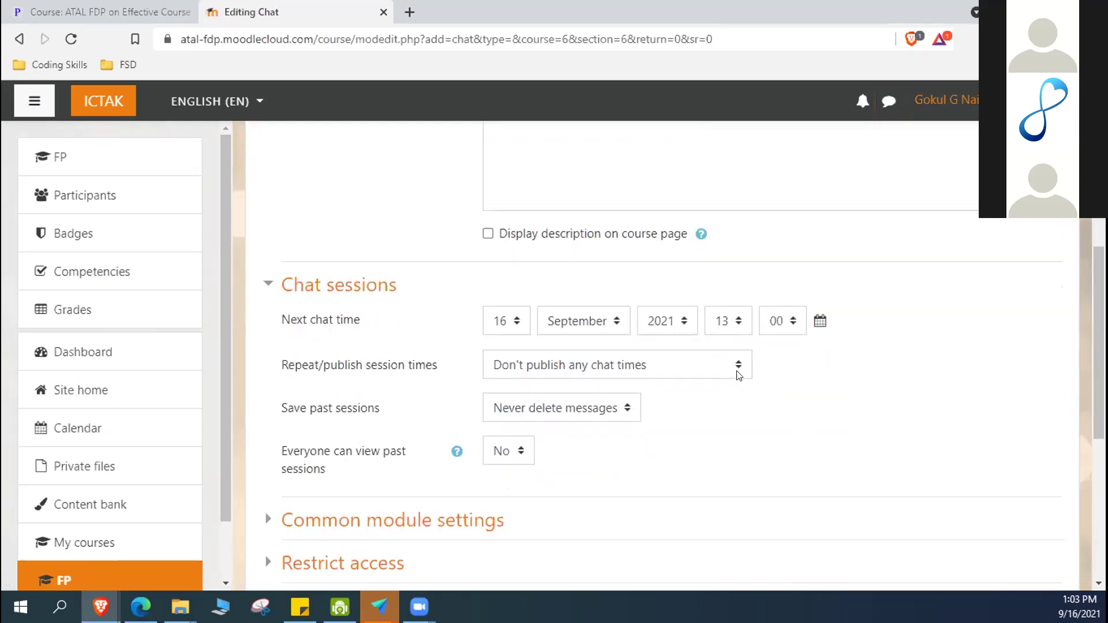
# Examine the chat's options for repeating or publishing session times and for letting everyone view past sessions.
pyautogui.click(737, 369)
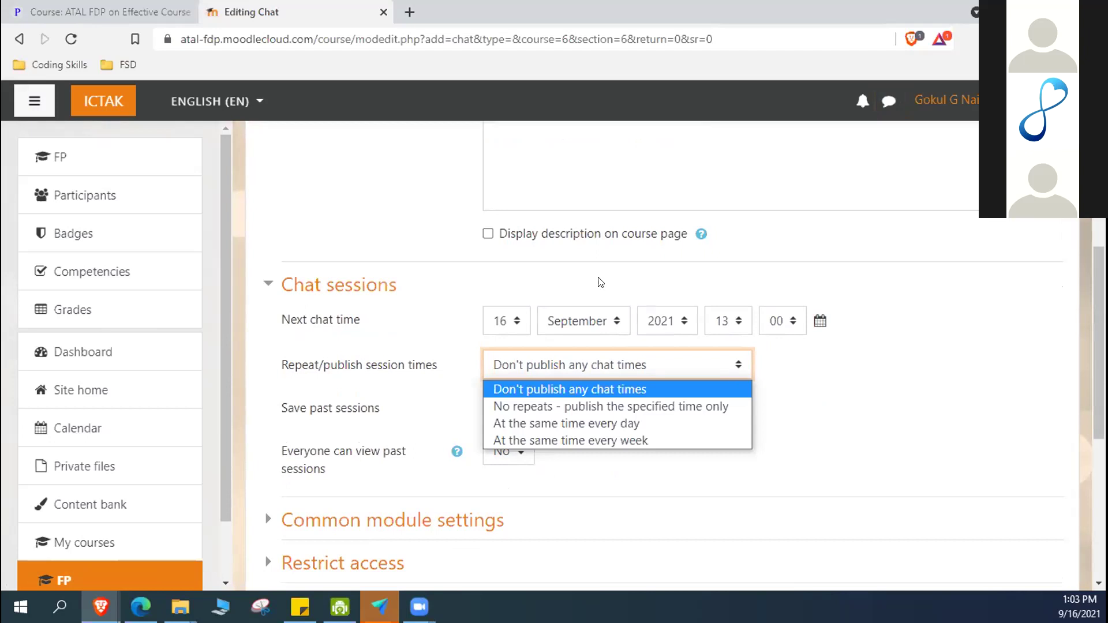
pyautogui.press('Escape')
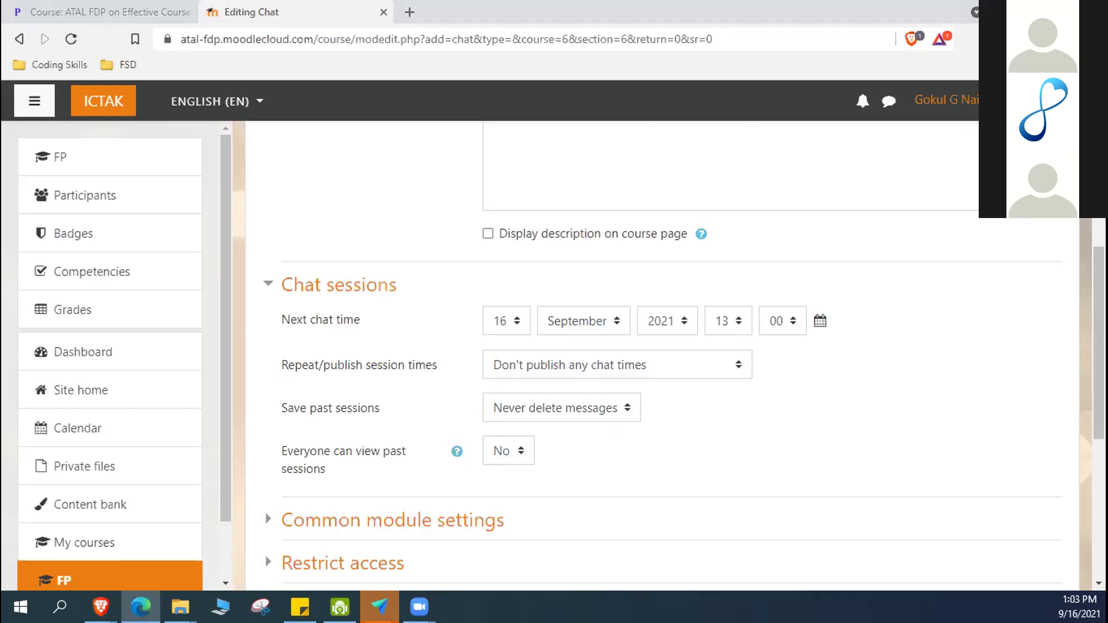
pyautogui.click(875, 427)
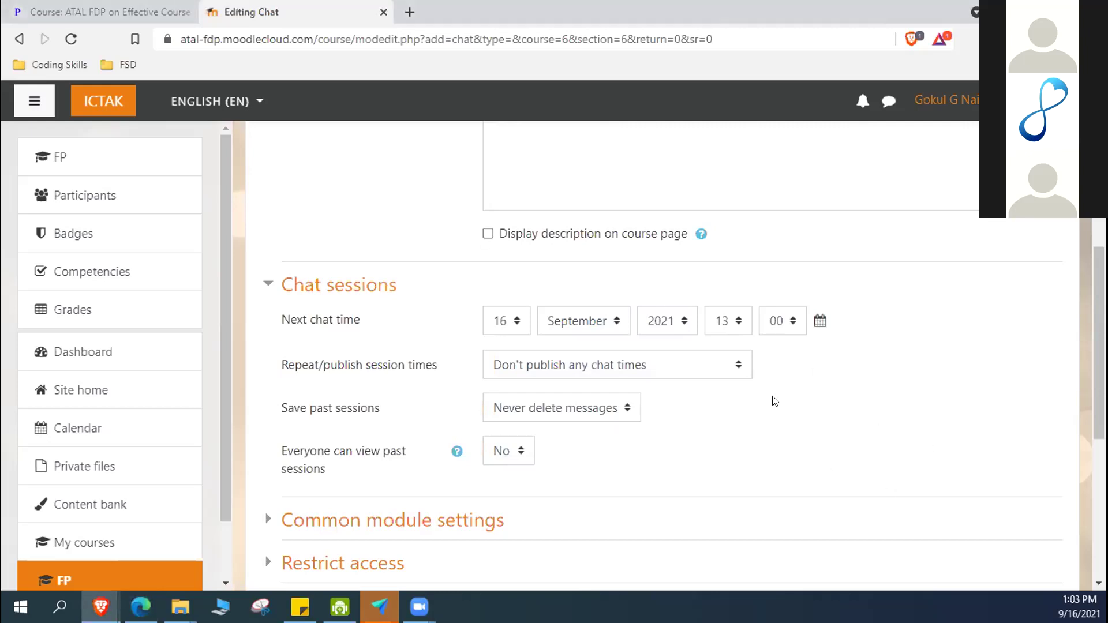
pyautogui.scroll(-1, 734, 386)
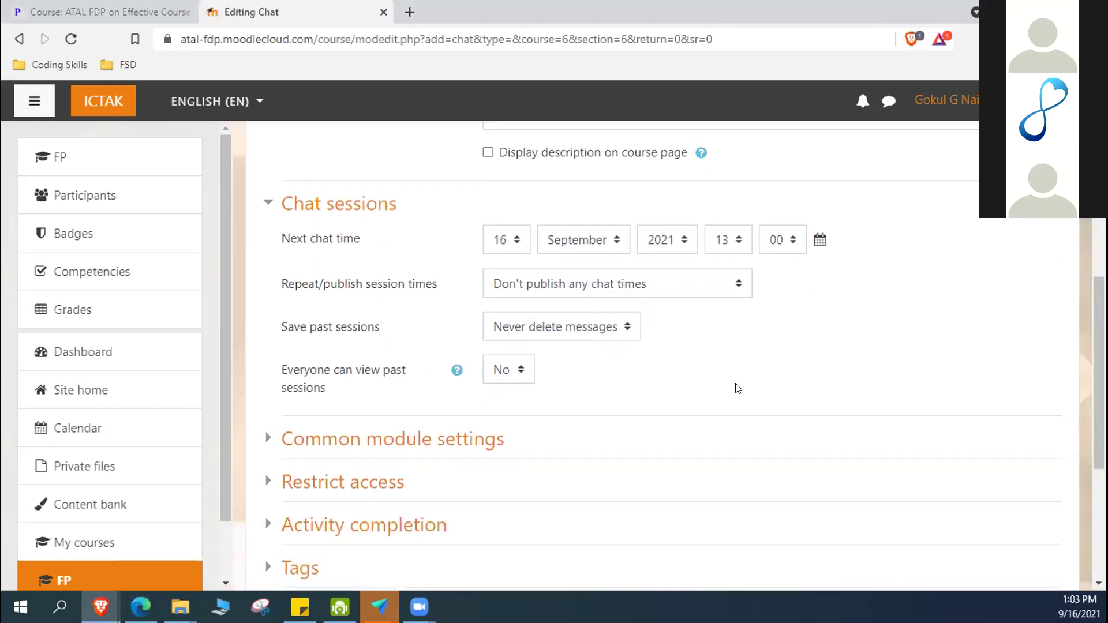
pyautogui.click(737, 282)
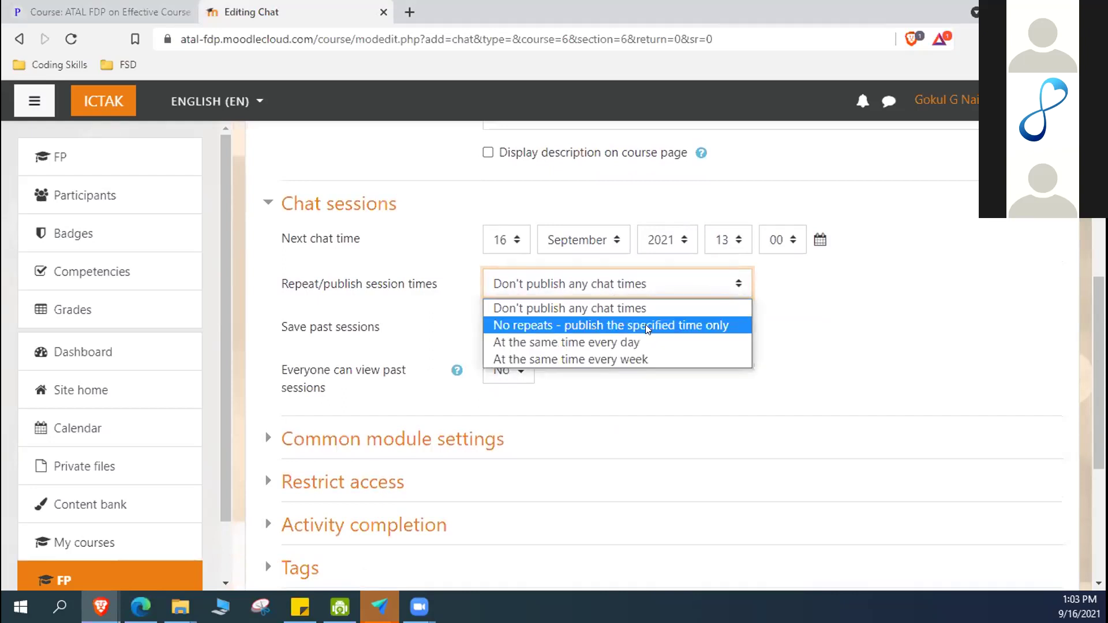
pyautogui.click(774, 326)
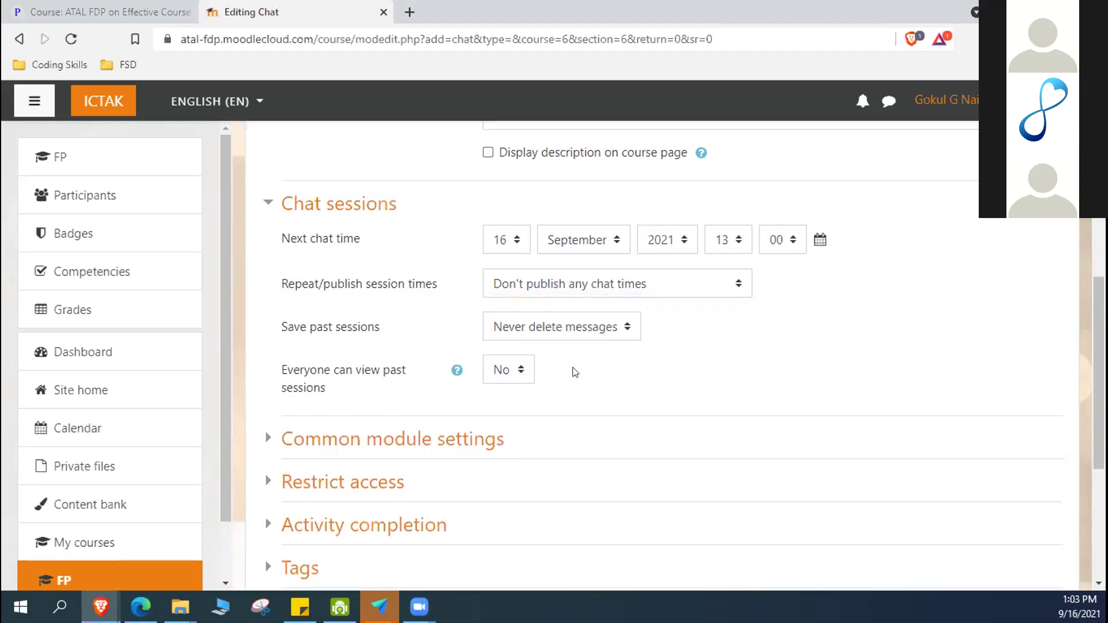
pyautogui.click(521, 373)
pyautogui.click(524, 374)
pyautogui.click(903, 361)
pyautogui.scroll(-1, 704, 357)
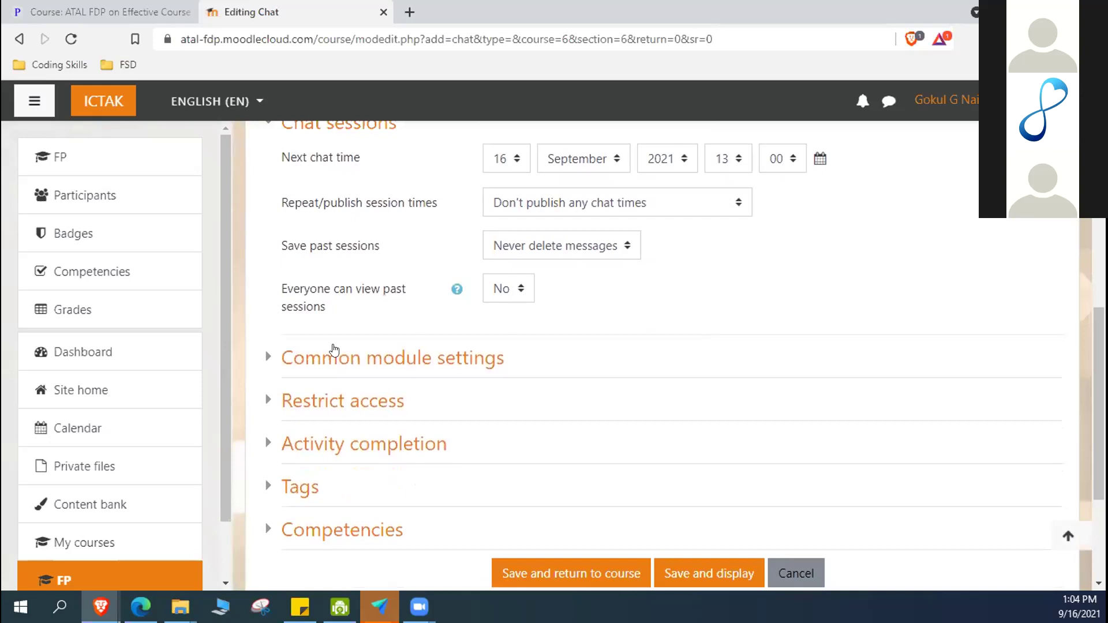
# Collapse and reopen the General and Chat sessions sections, and look at the calendar for the next chat time.
pyautogui.scroll(1, 283, 225)
pyautogui.click(263, 203)
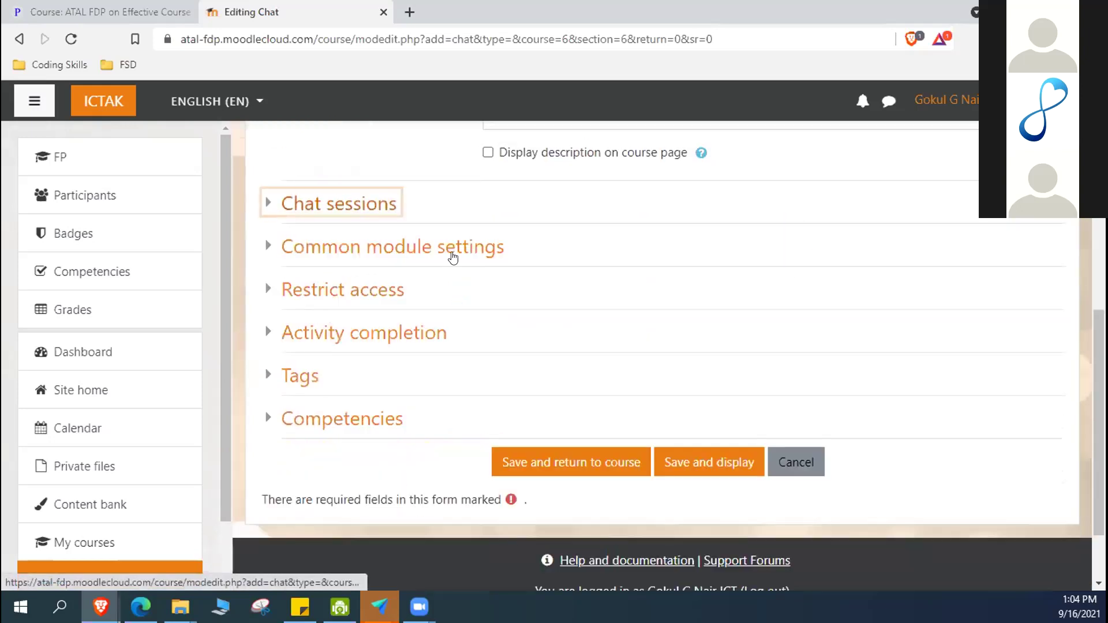
pyautogui.scroll(3, 299, 247)
pyautogui.scroll(2, 299, 246)
pyautogui.click(261, 185)
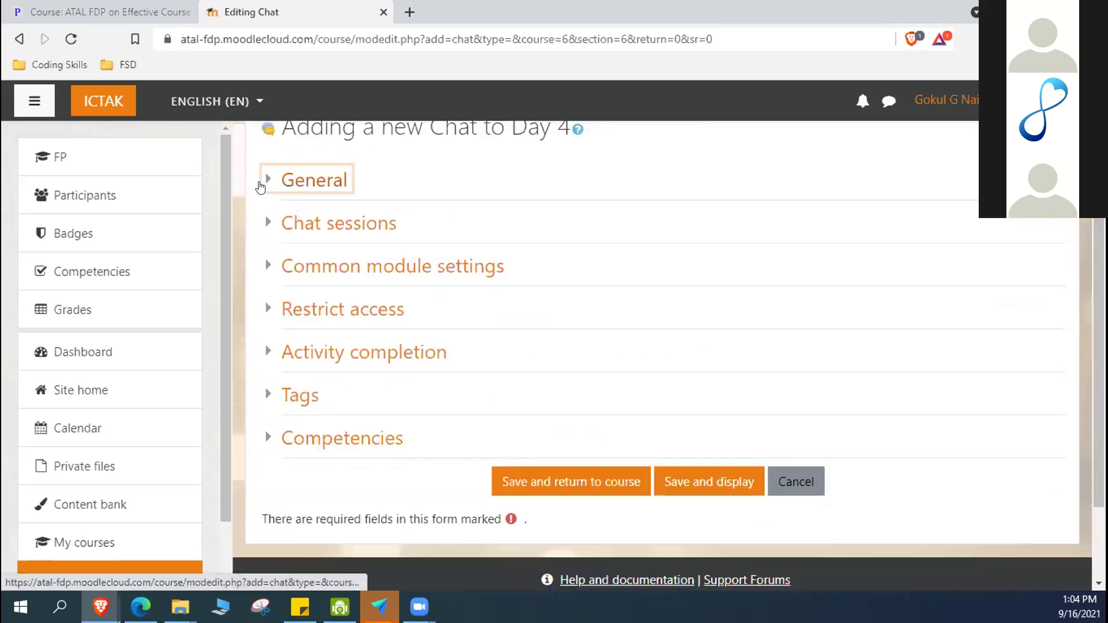
pyautogui.click(261, 185)
pyautogui.scroll(-3, 282, 413)
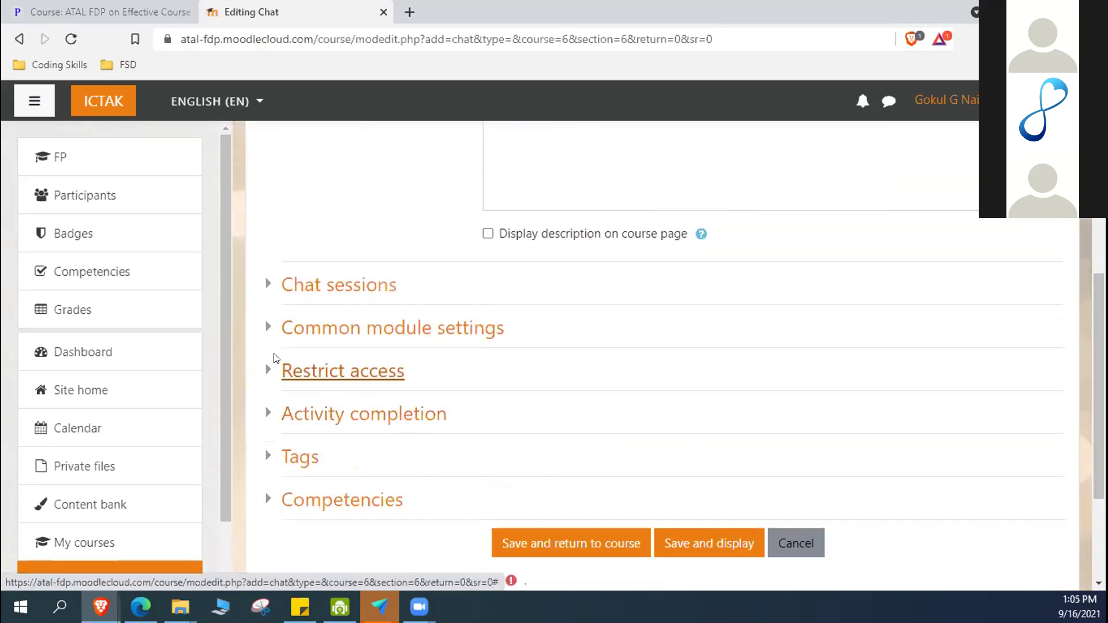
pyautogui.click(269, 285)
pyautogui.scroll(-2, 901, 335)
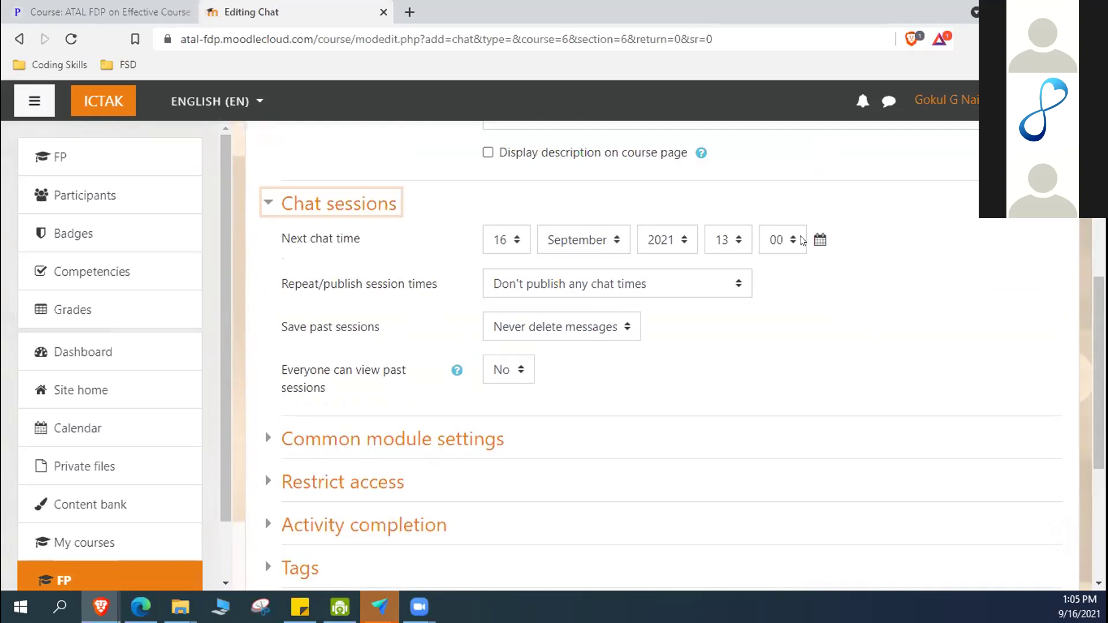
pyautogui.click(818, 242)
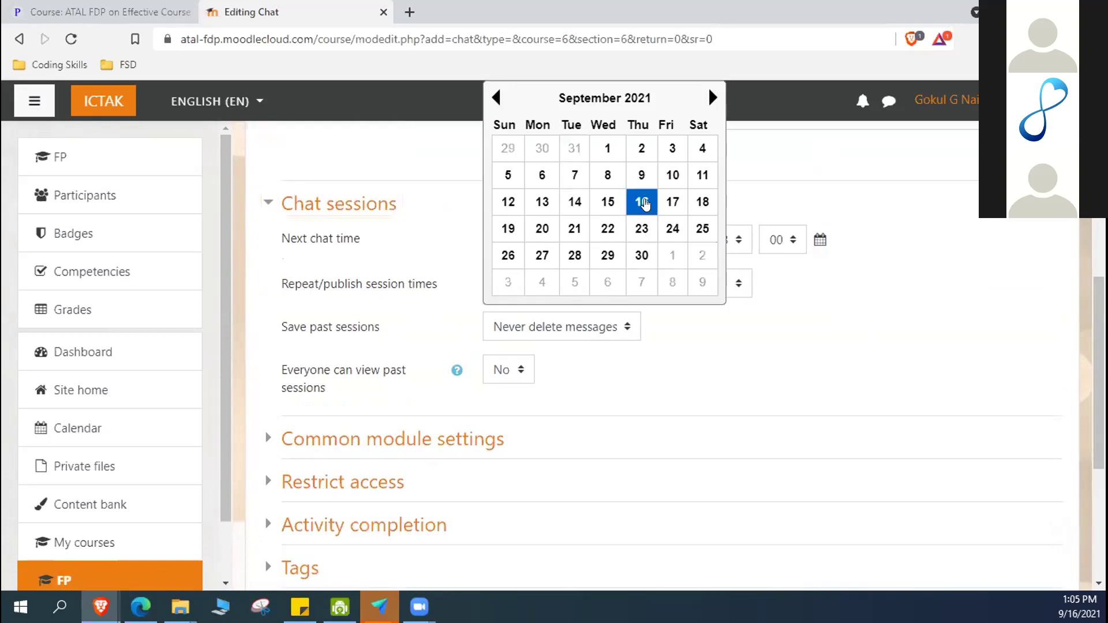
pyautogui.click(853, 315)
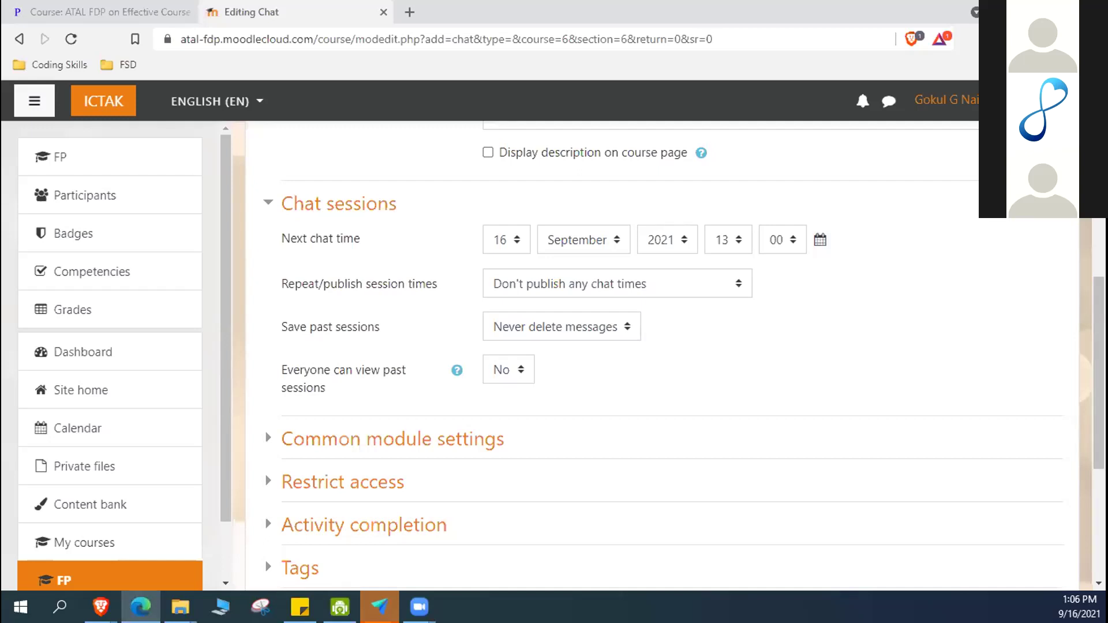
# Save the EXAM PREPARATION chat and display its activity page.
pyautogui.scroll(-5, 655, 487)
pyautogui.click(683, 371)
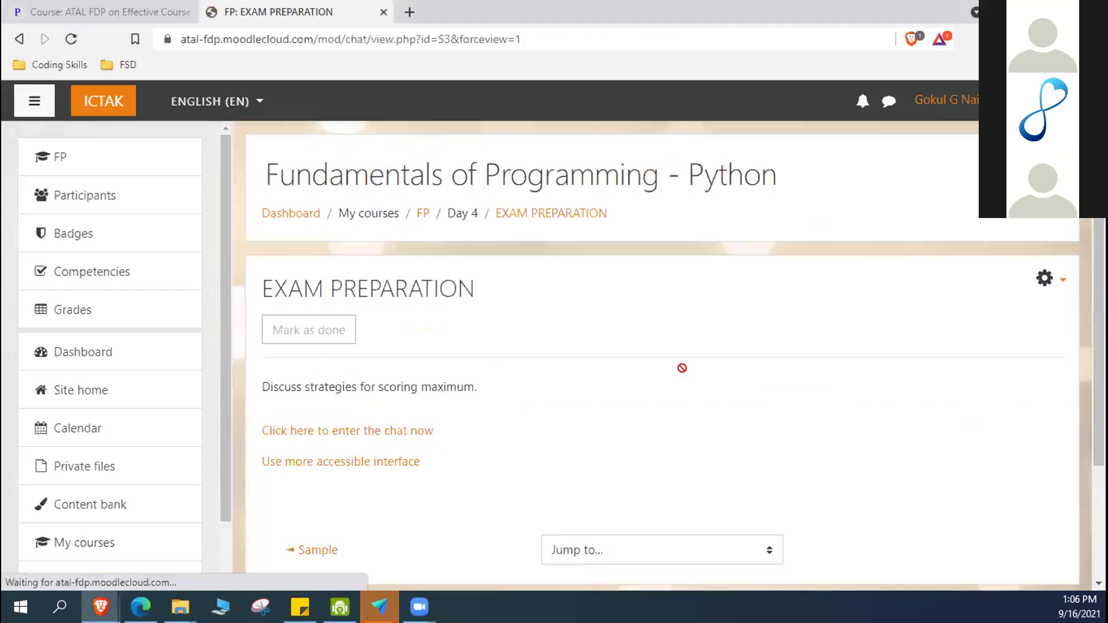
pyautogui.scroll(-3, 681, 366)
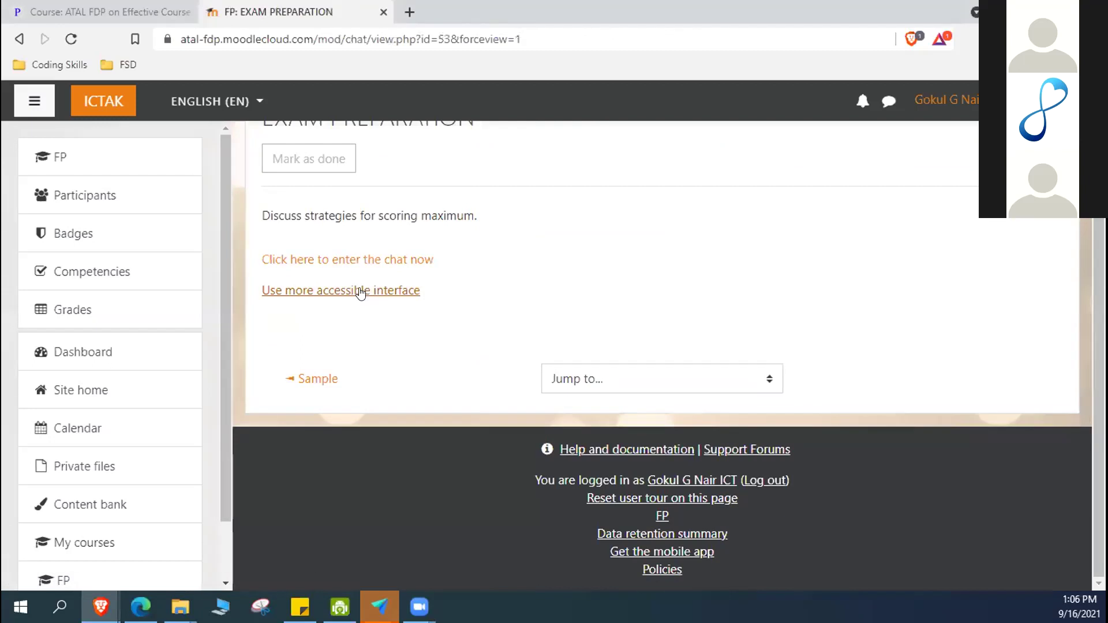
# Enter the EXAM PREPARATION chat room, move its window clear of the screen edge and send the message "Hi All".
pyautogui.click(359, 261)
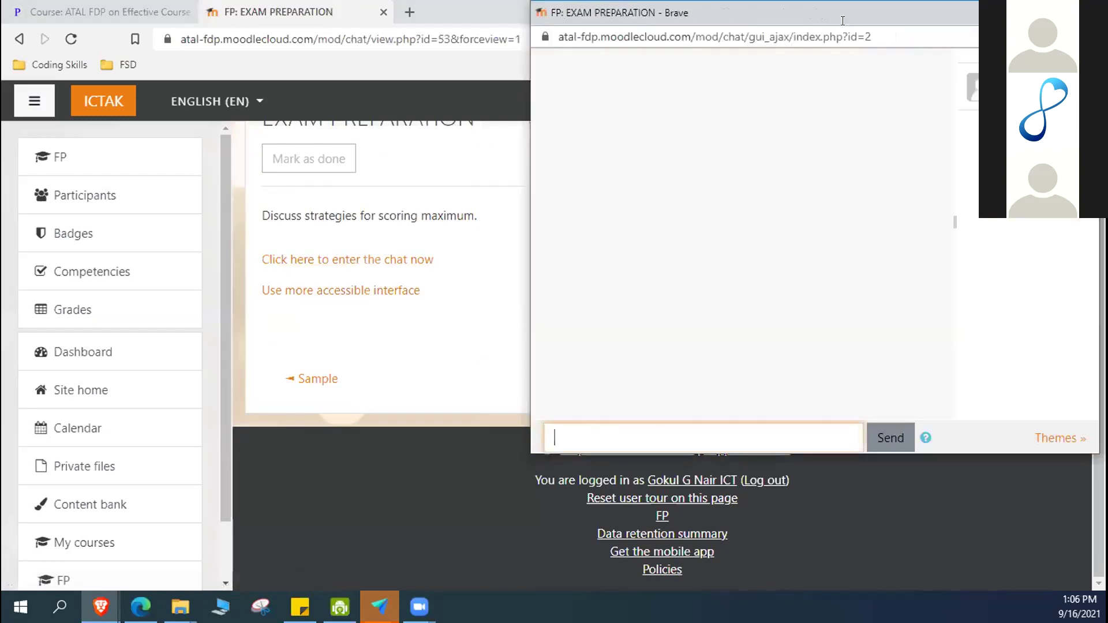
pyautogui.moveTo(813, 28); pyautogui.dragTo(612, 78)
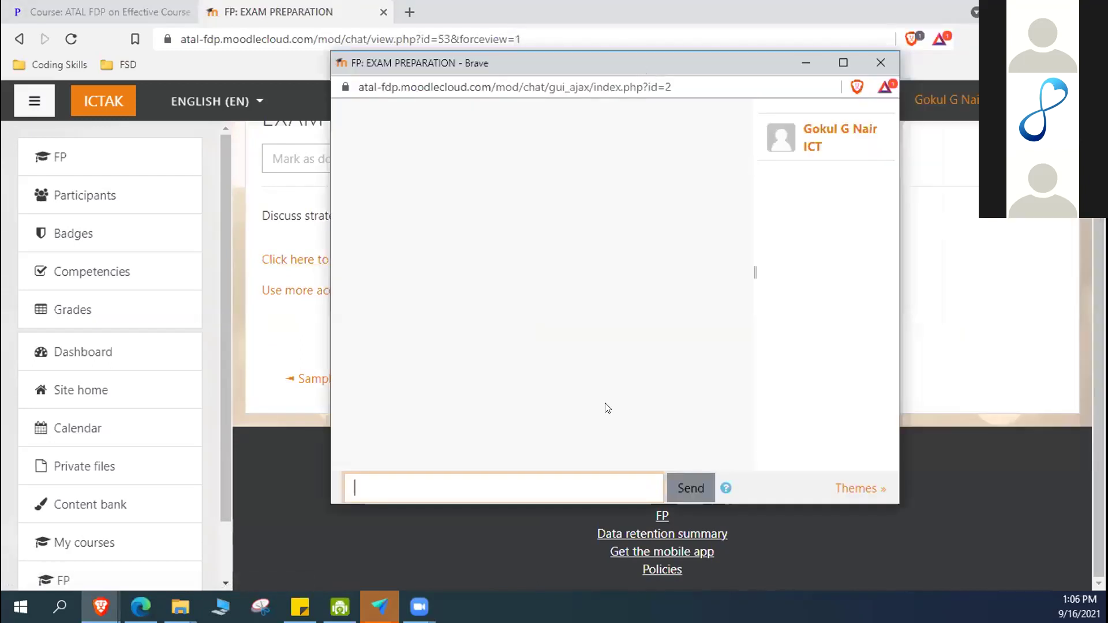
pyautogui.click(453, 474)
pyautogui.write('Hi All')
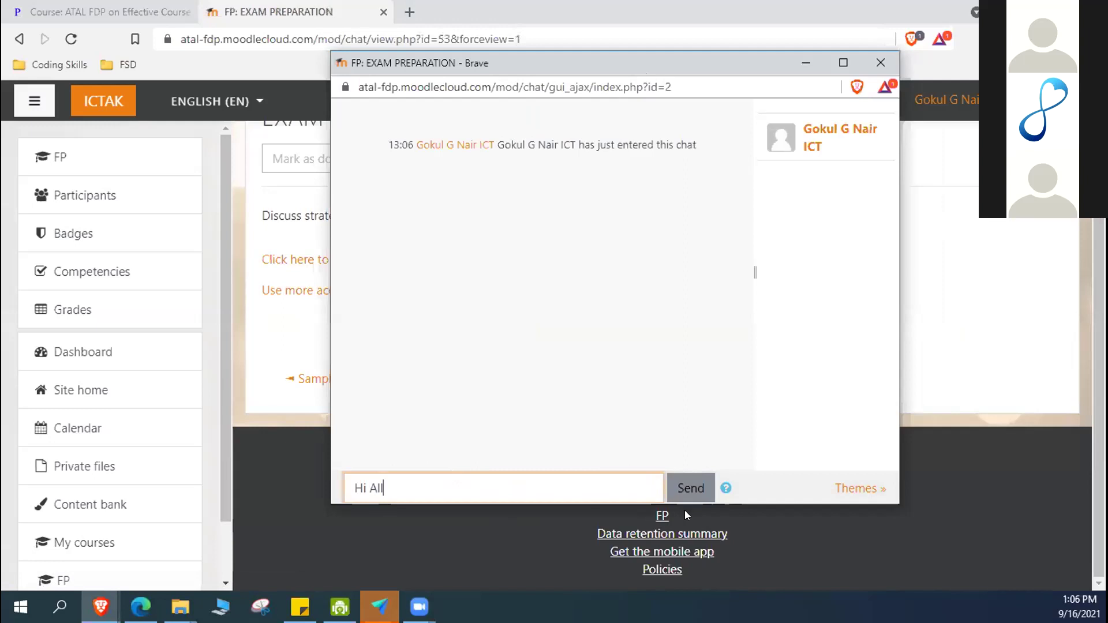
pyautogui.click(691, 495)
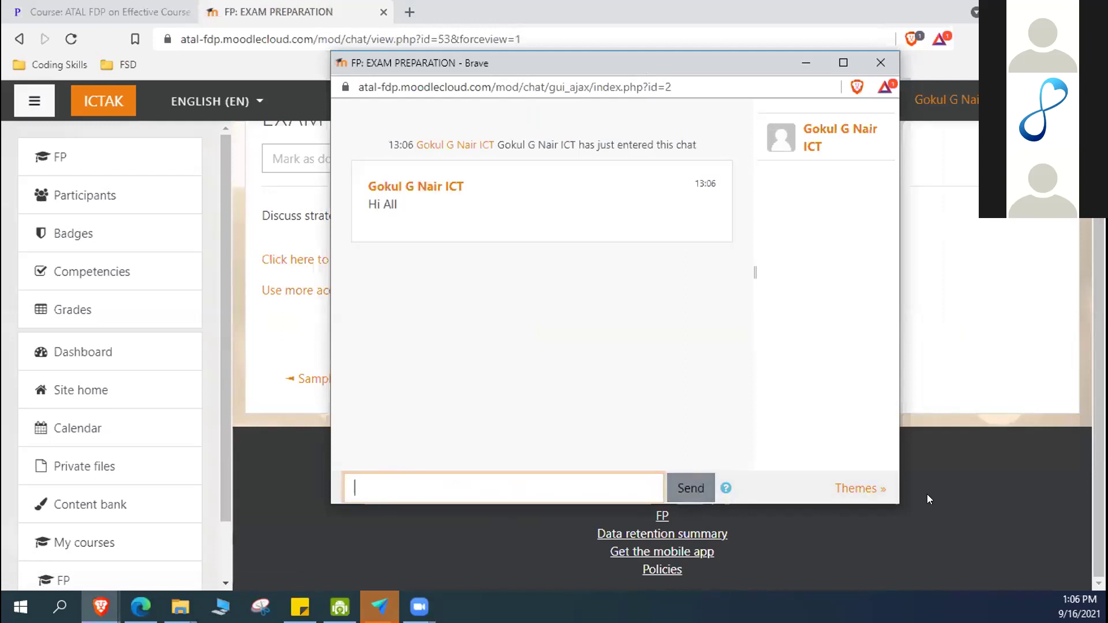
# Switch the chat room to the Bubble theme and close the chat window.
pyautogui.click(878, 490)
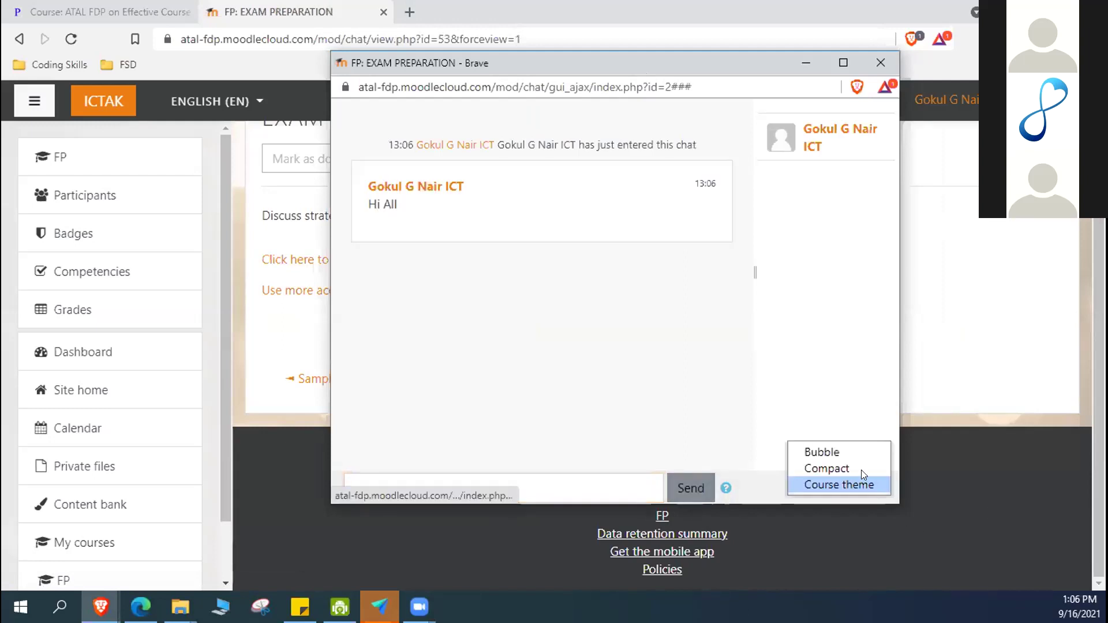
pyautogui.click(848, 452)
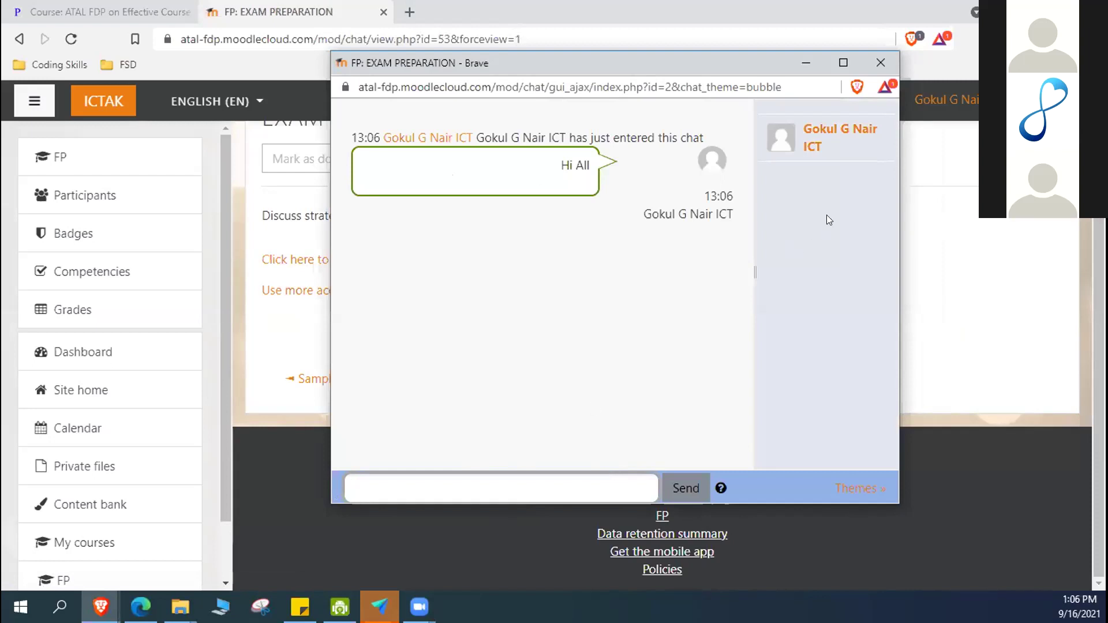
pyautogui.click(881, 63)
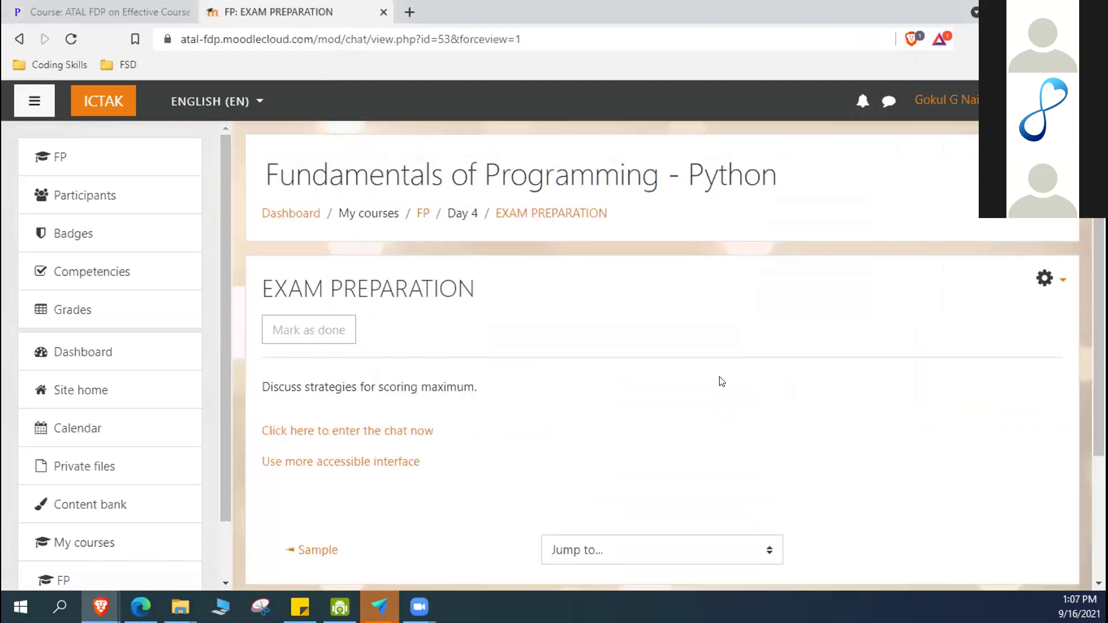
# Return to the FP course page and look over the Day 4 activities, including the new EXAM PREPARATION chat.
pyautogui.click(424, 214)
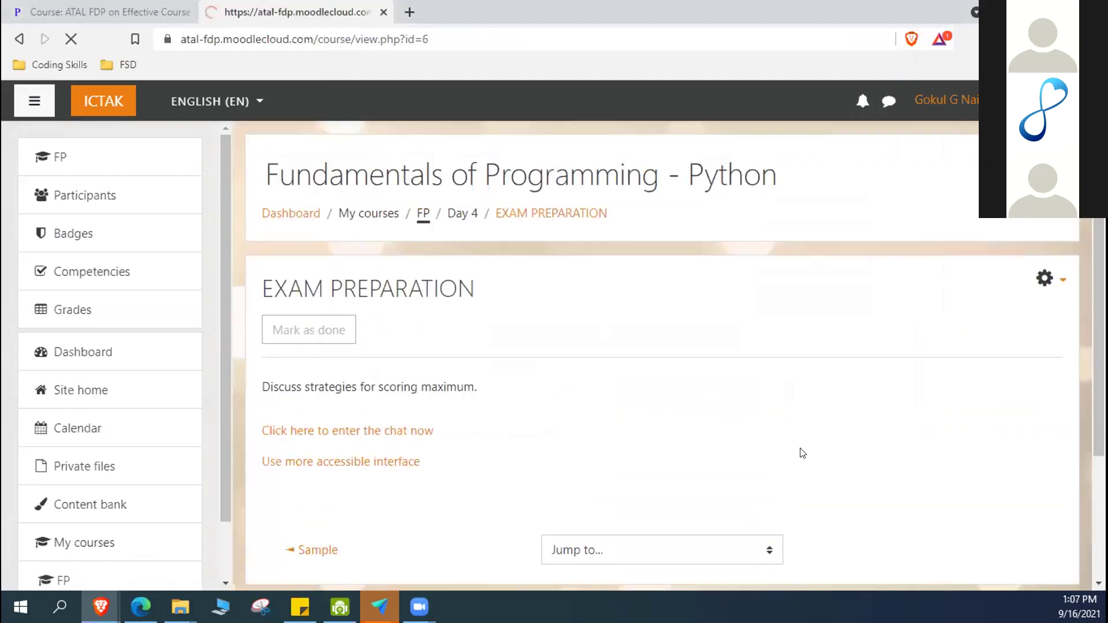
pyautogui.scroll(-5, 801, 464)
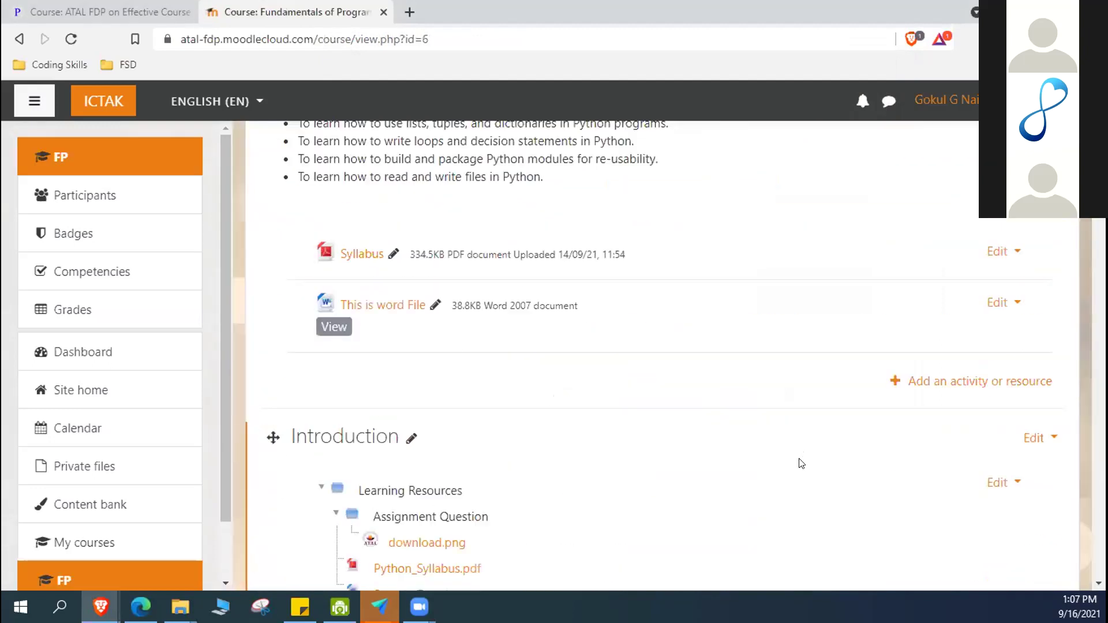
pyautogui.scroll(-14, 801, 463)
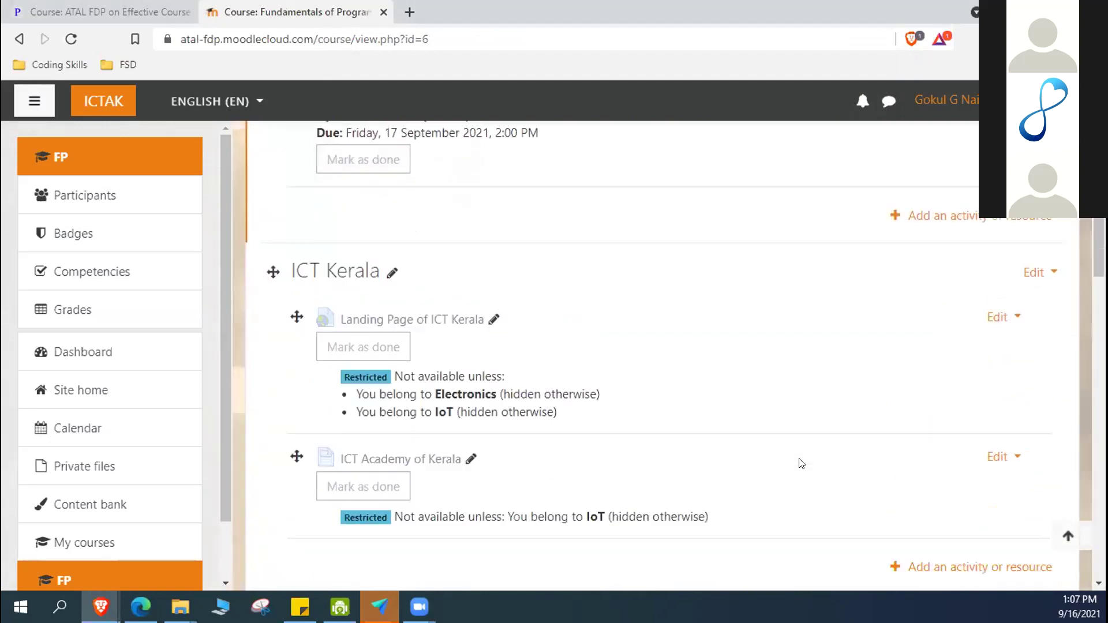
pyautogui.scroll(-15, 801, 463)
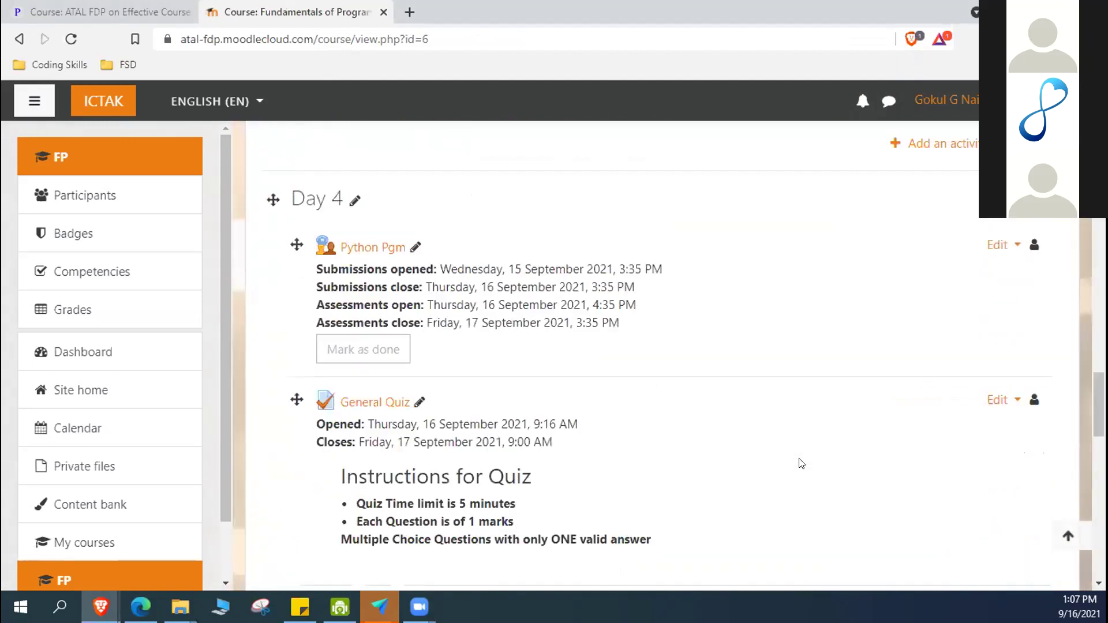
pyautogui.scroll(-8, 801, 464)
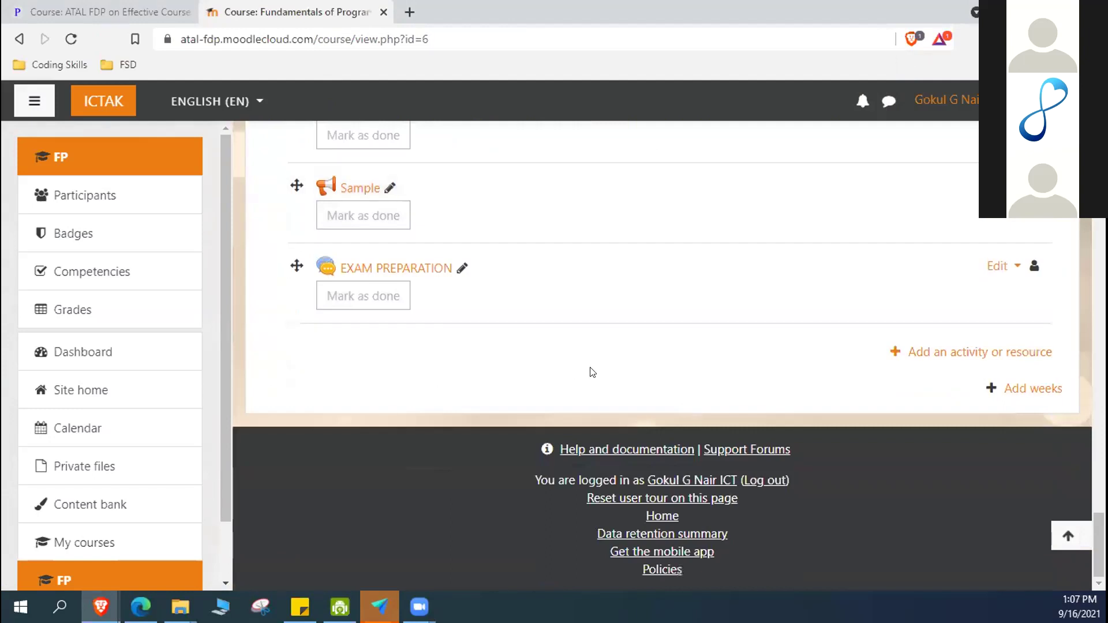
pyautogui.scroll(7, 656, 412)
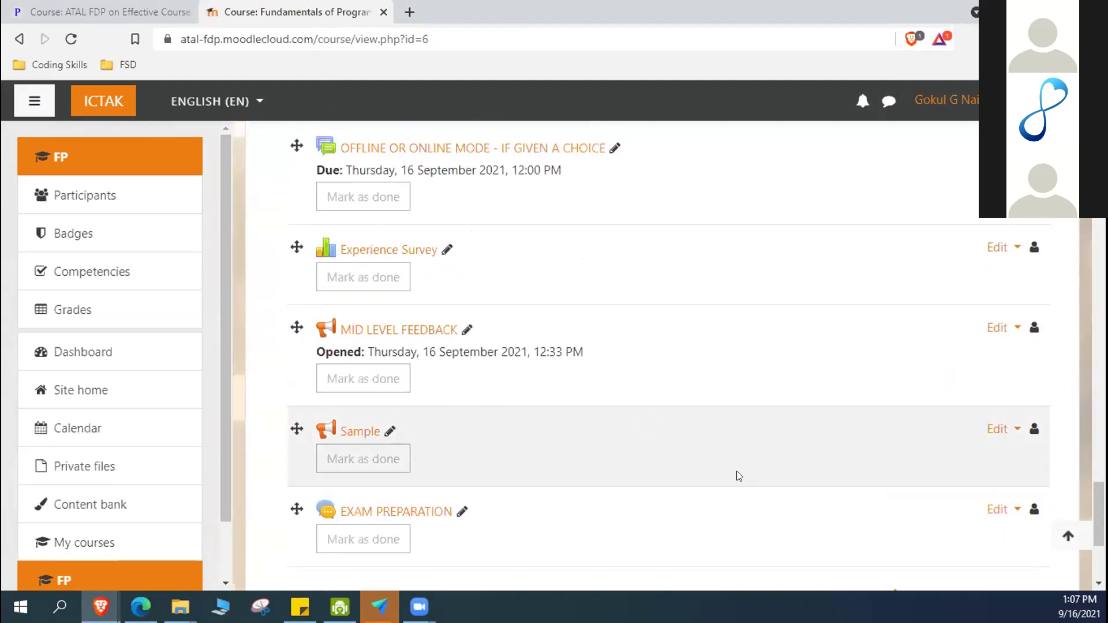
pyautogui.scroll(1, 739, 475)
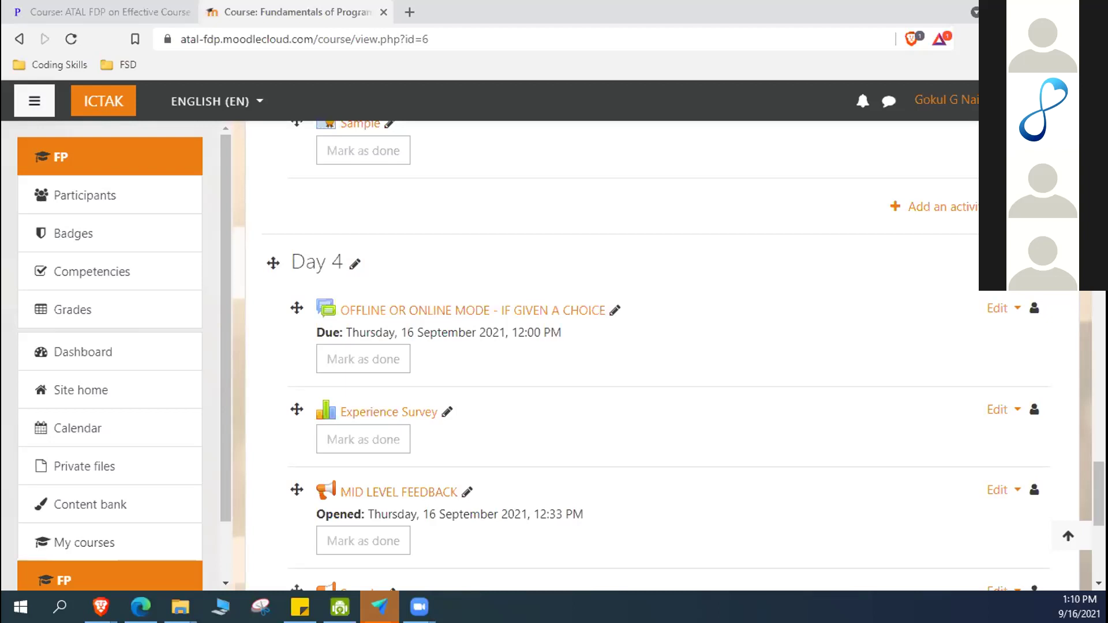
# Switch to the ATAL FDP course on the Paatshala site, expand Day 3 and look through its Moodle resources and assignment.
pyautogui.click(110, 12)
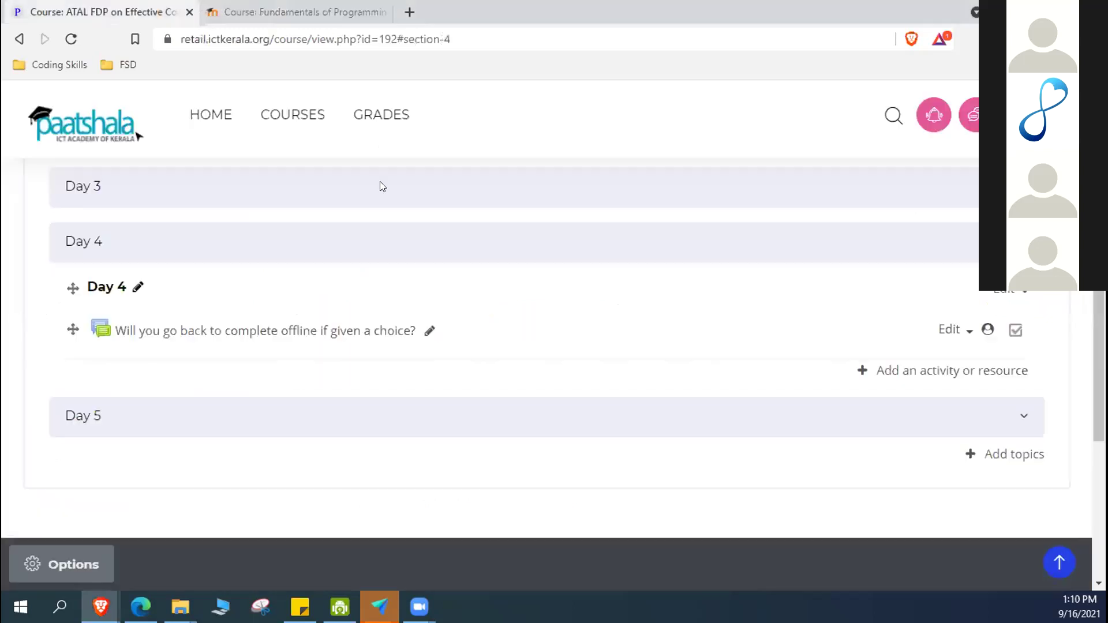
pyautogui.scroll(3, 234, 237)
pyautogui.click(136, 352)
pyautogui.scroll(-5, 702, 293)
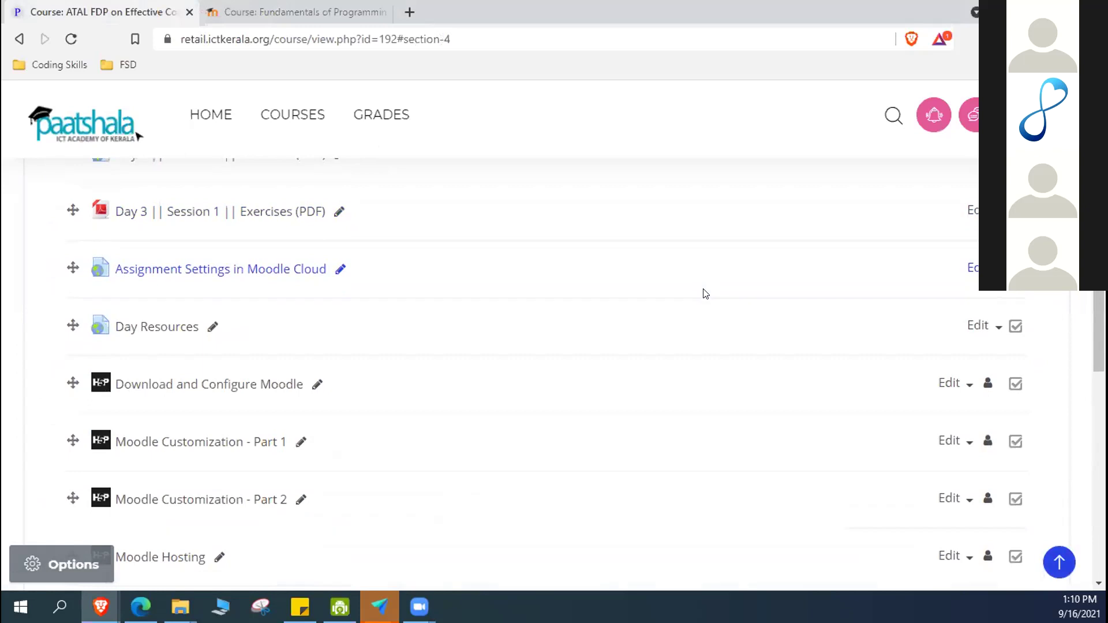
pyautogui.scroll(-1, 705, 293)
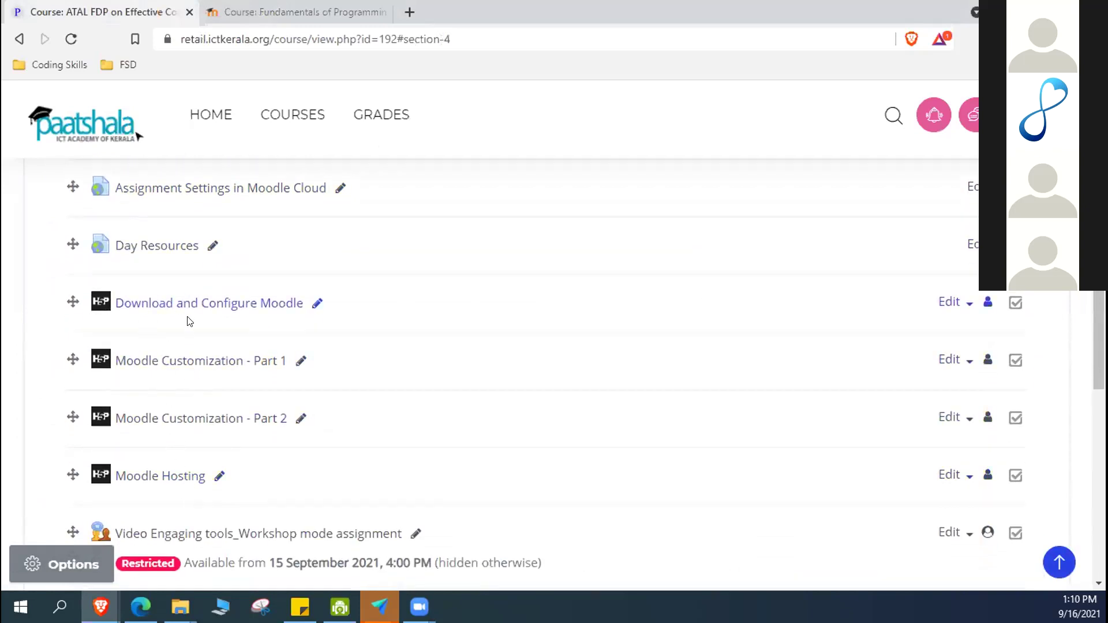
pyautogui.scroll(-1, 187, 322)
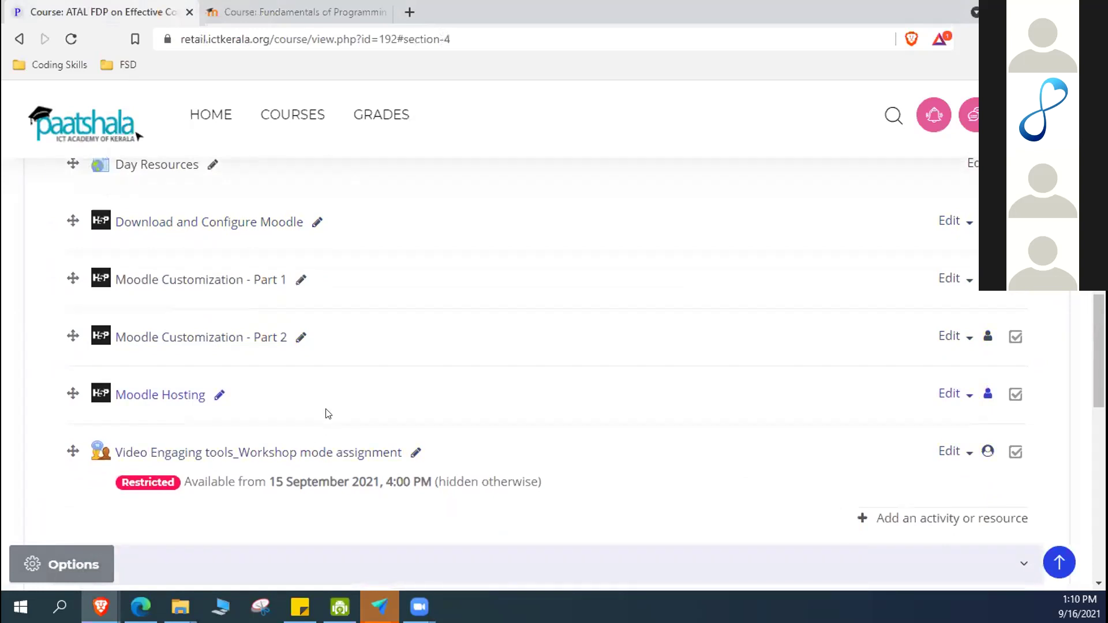
pyautogui.scroll(1, 179, 309)
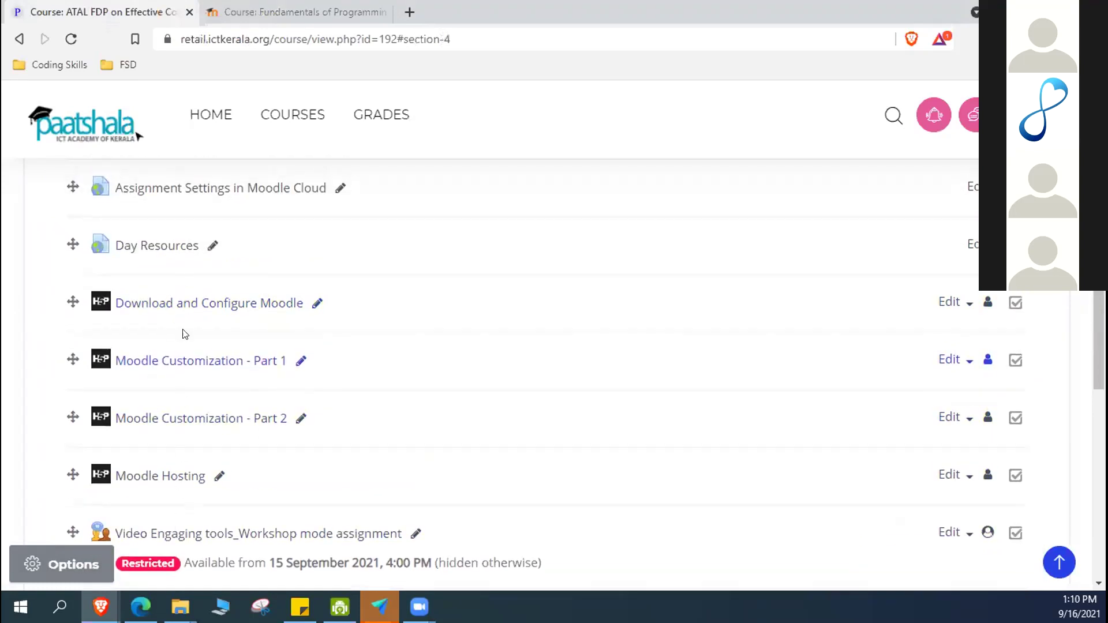